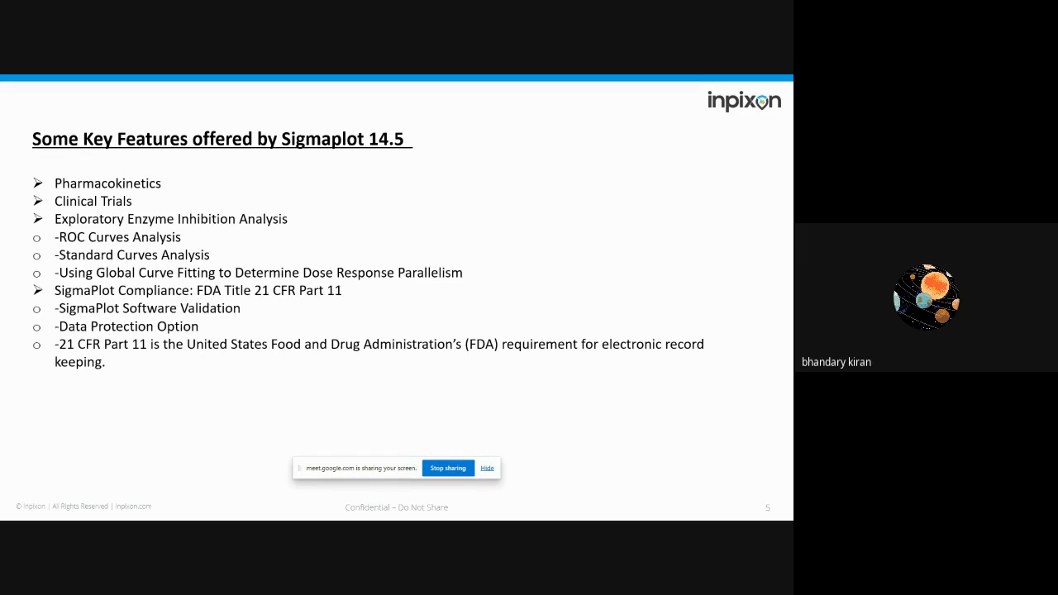
Step: End the slide presentation and switch to SigmaPlot's Quick Start dialog
key(Right)
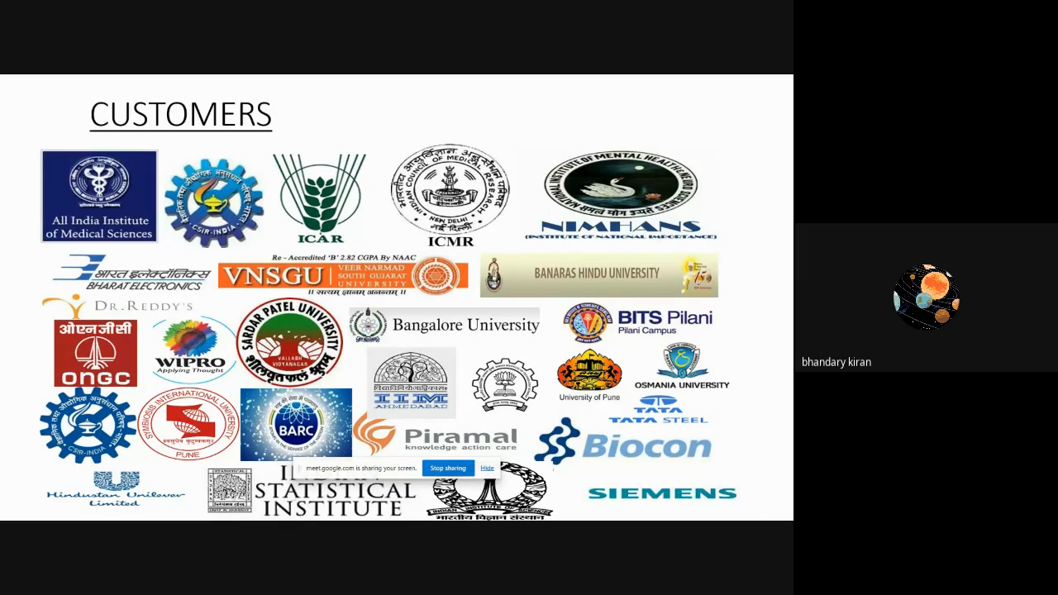
key(alt+Tab)
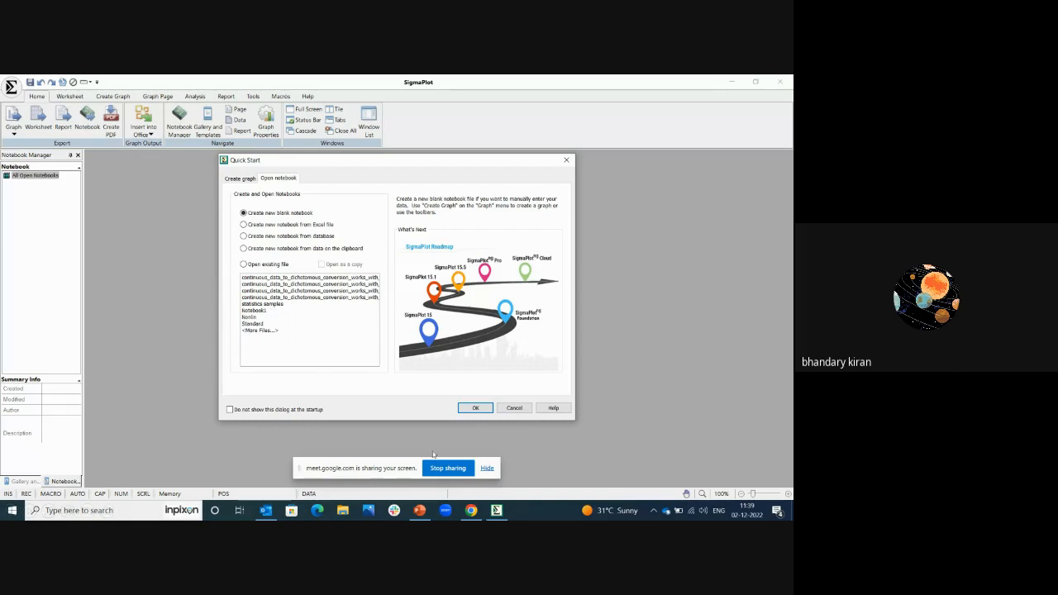
click(497, 511)
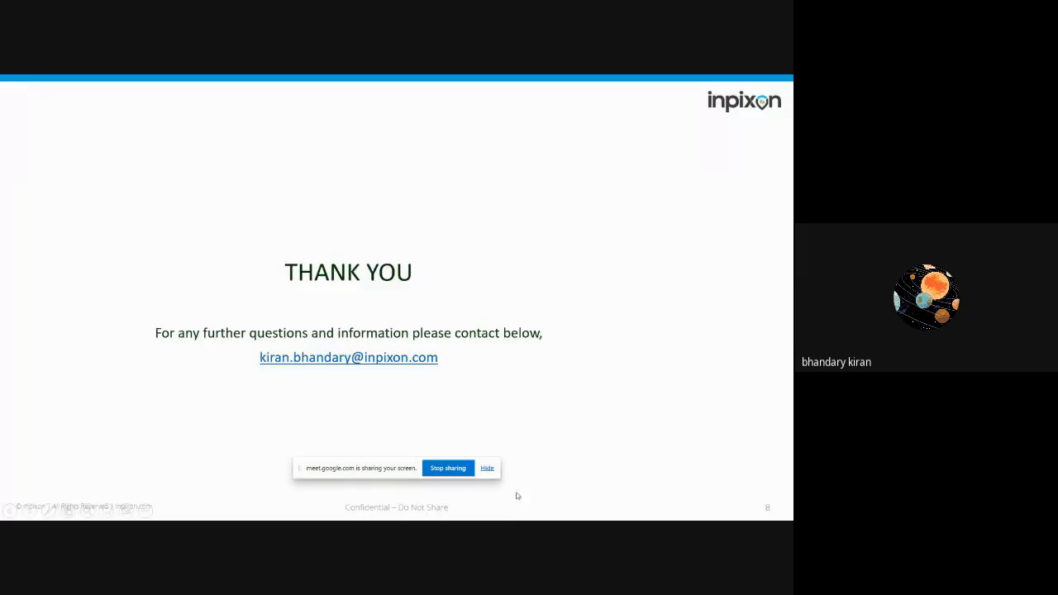
key(Escape)
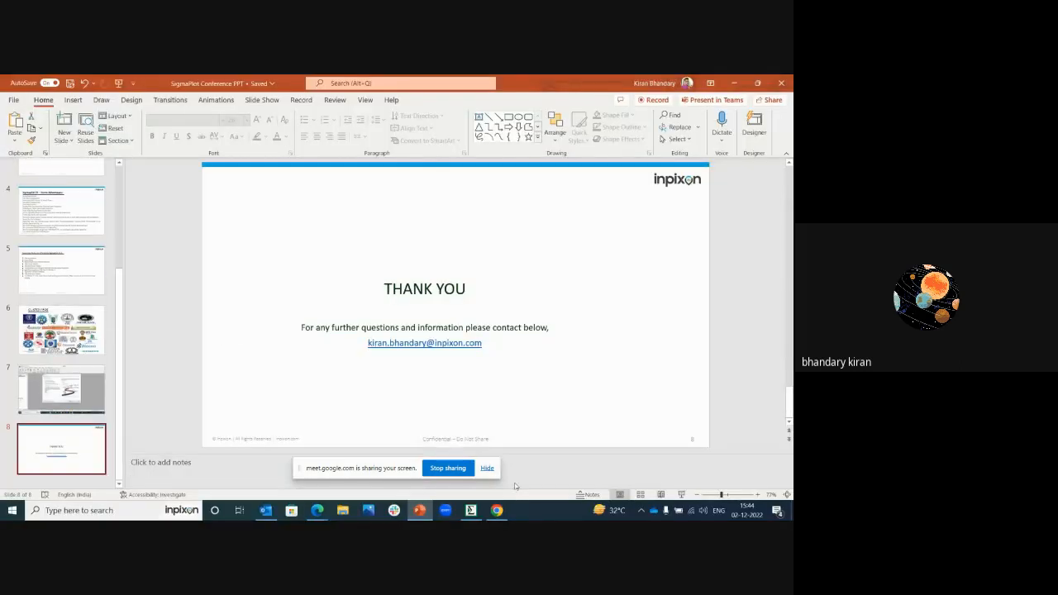
click(470, 510)
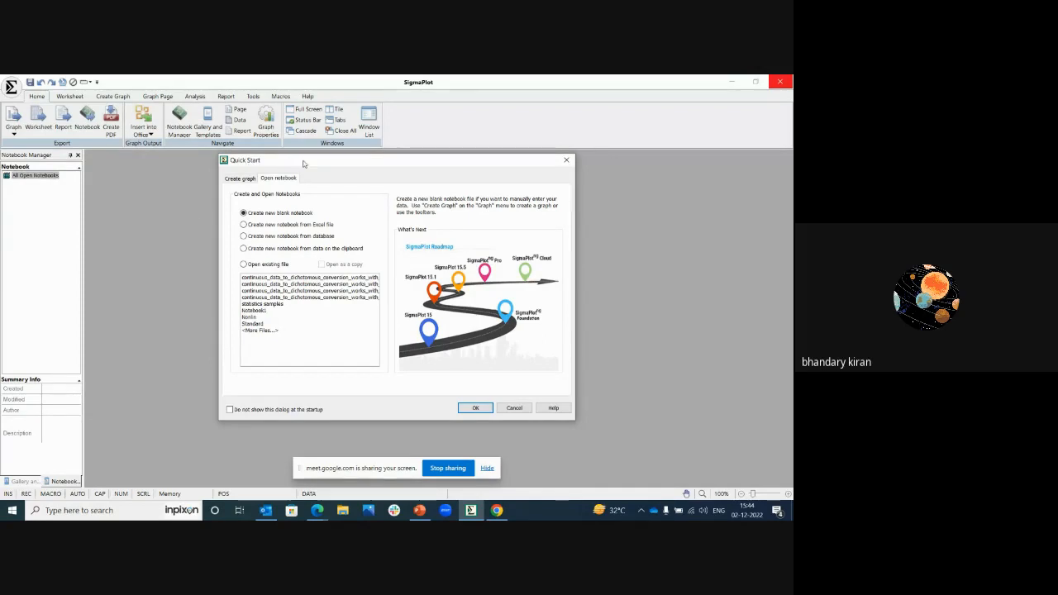
Step: Browse the available scatter and line graph types in Quick Start, including regression lines, error bars and spline curves
drag(304, 163, 331, 161)
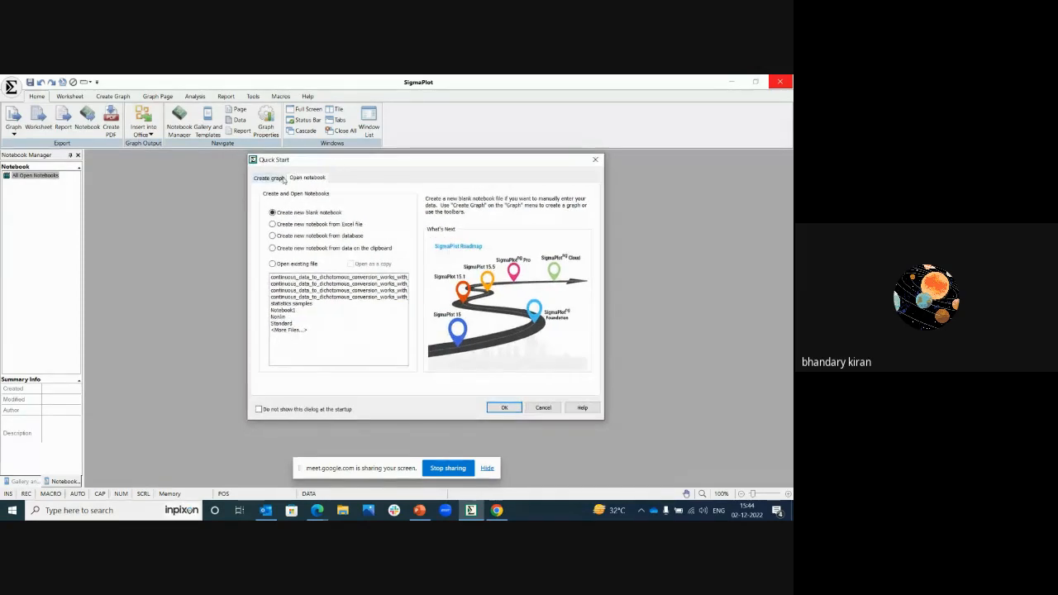
click(281, 179)
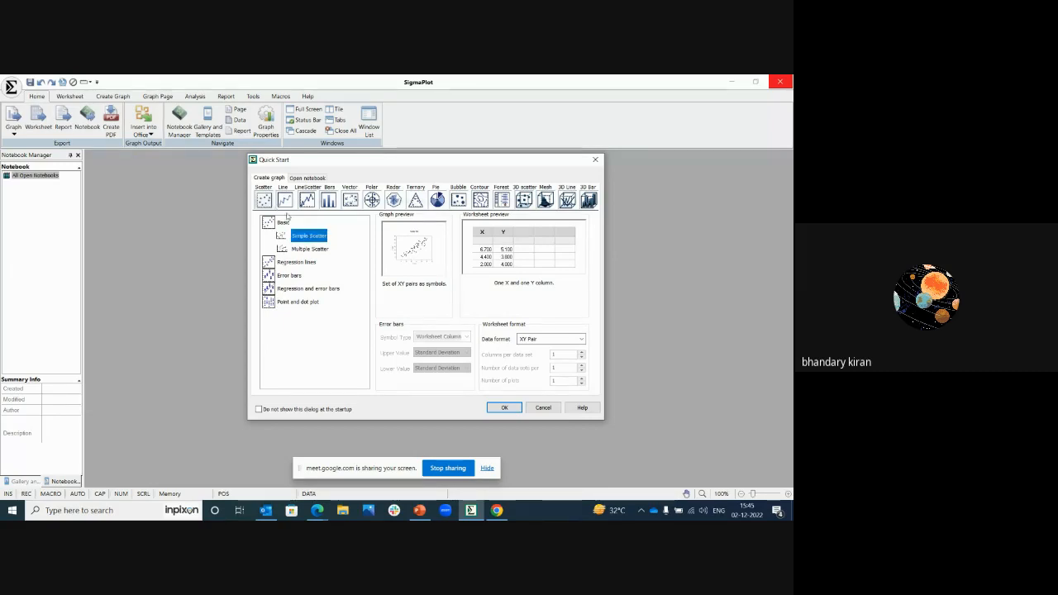
click(299, 263)
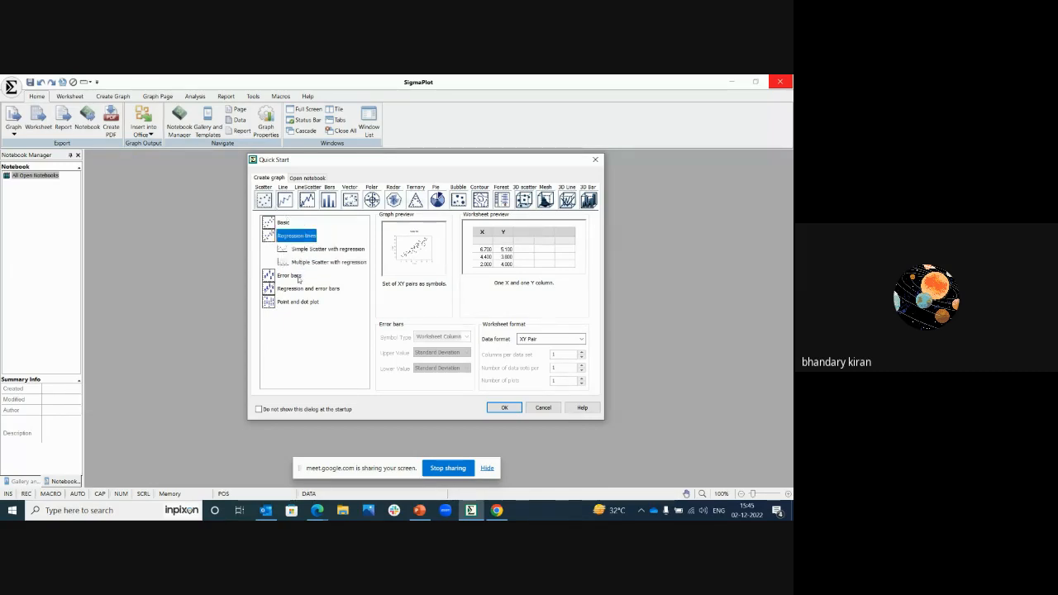
click(299, 278)
click(300, 276)
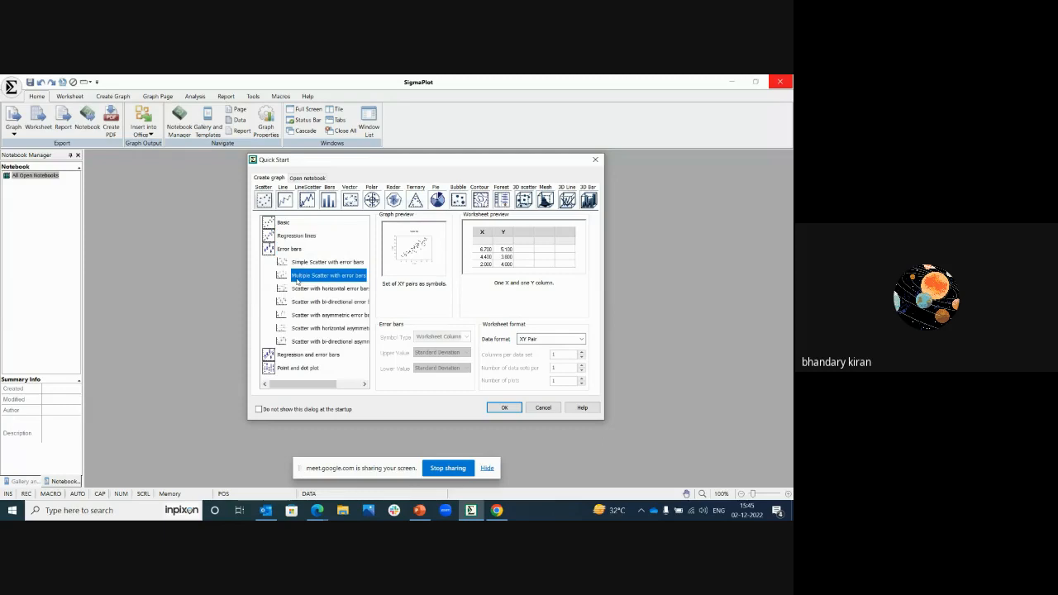
click(306, 355)
click(284, 201)
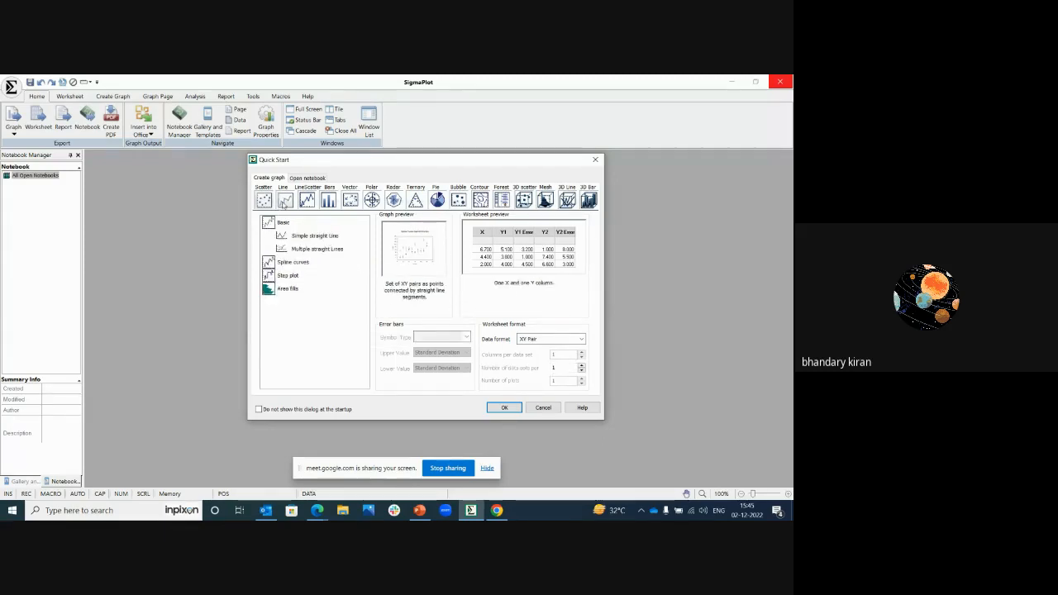
click(296, 263)
click(296, 263)
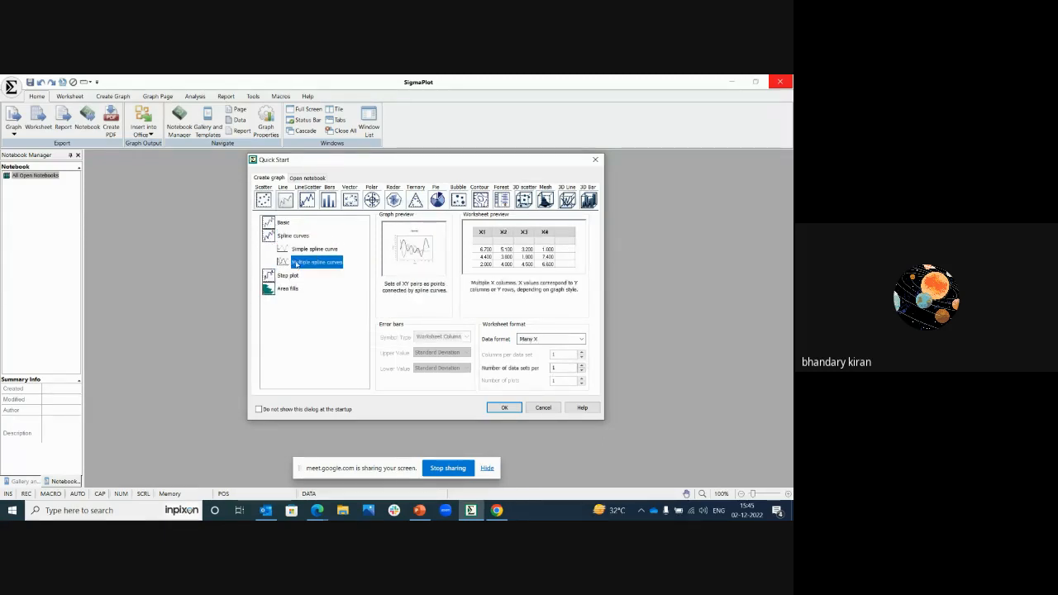
Step: Create a Simple step Line graph from the step plot types with the XY Pair data format, and dismiss the startup tip
click(289, 275)
click(289, 275)
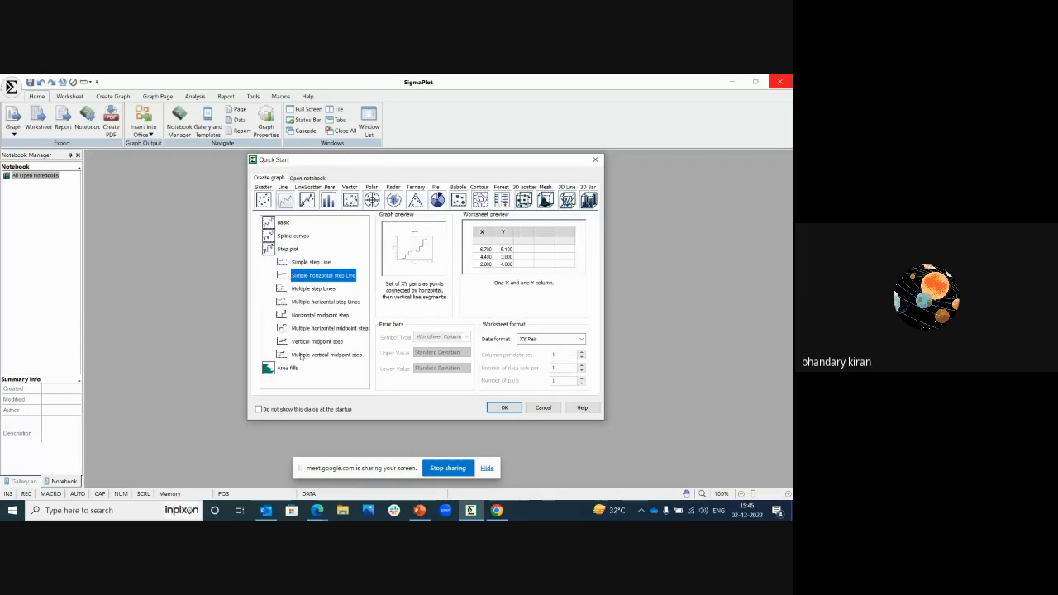
click(311, 263)
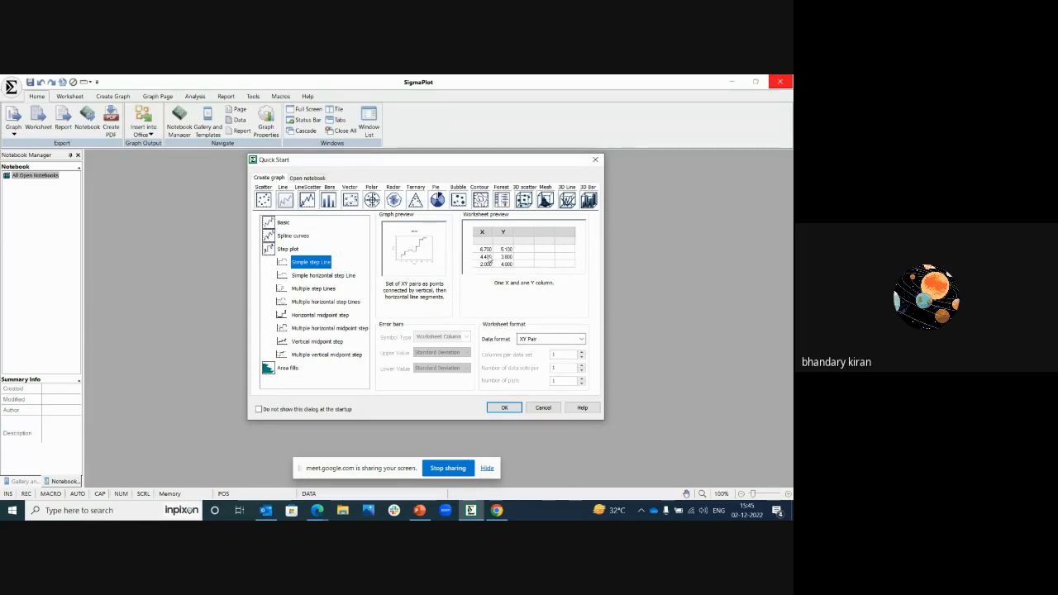
click(540, 340)
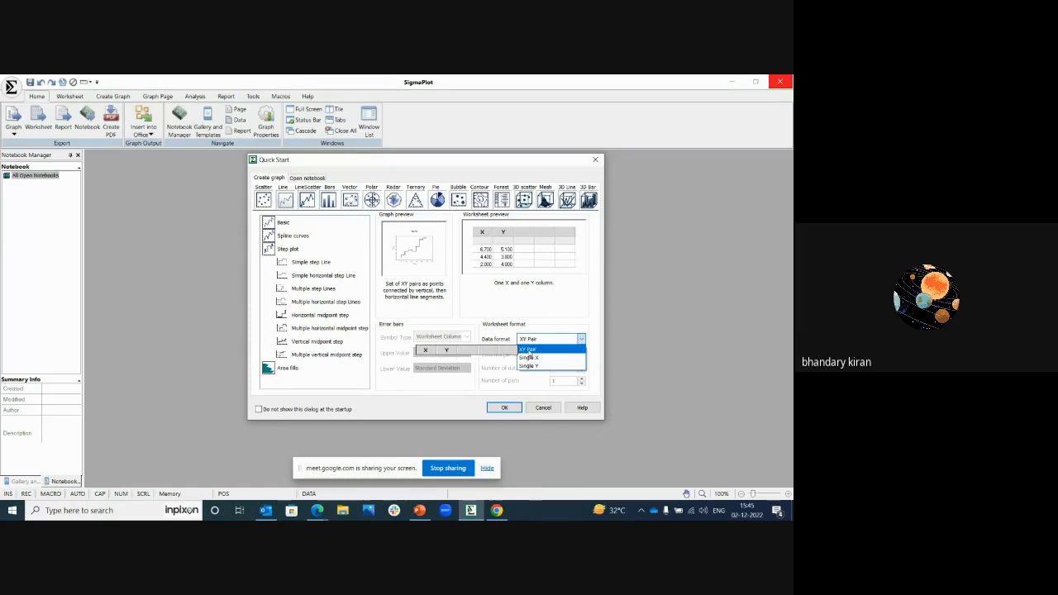
click(529, 351)
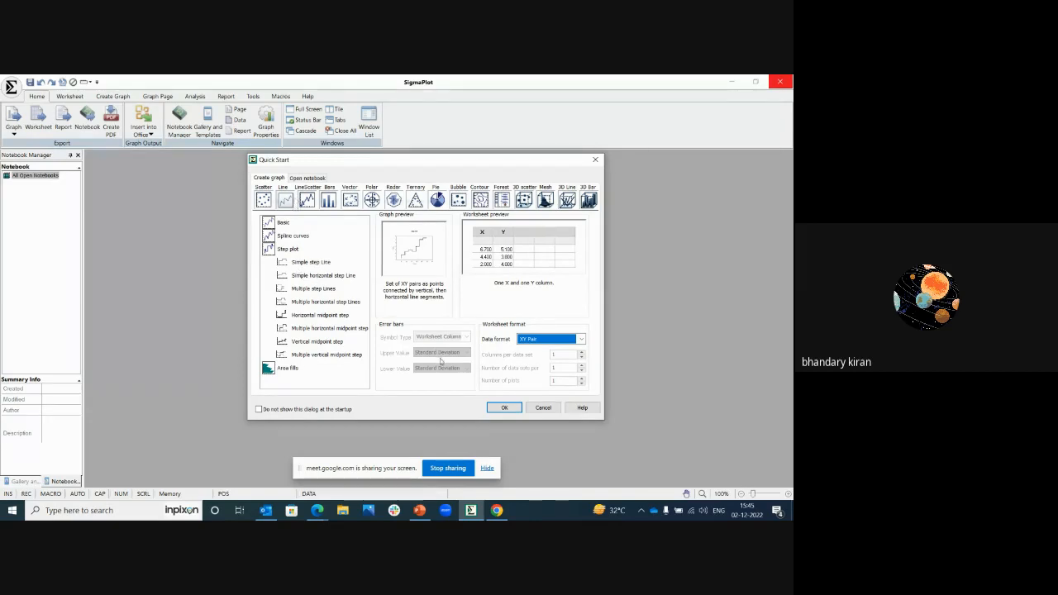
click(504, 408)
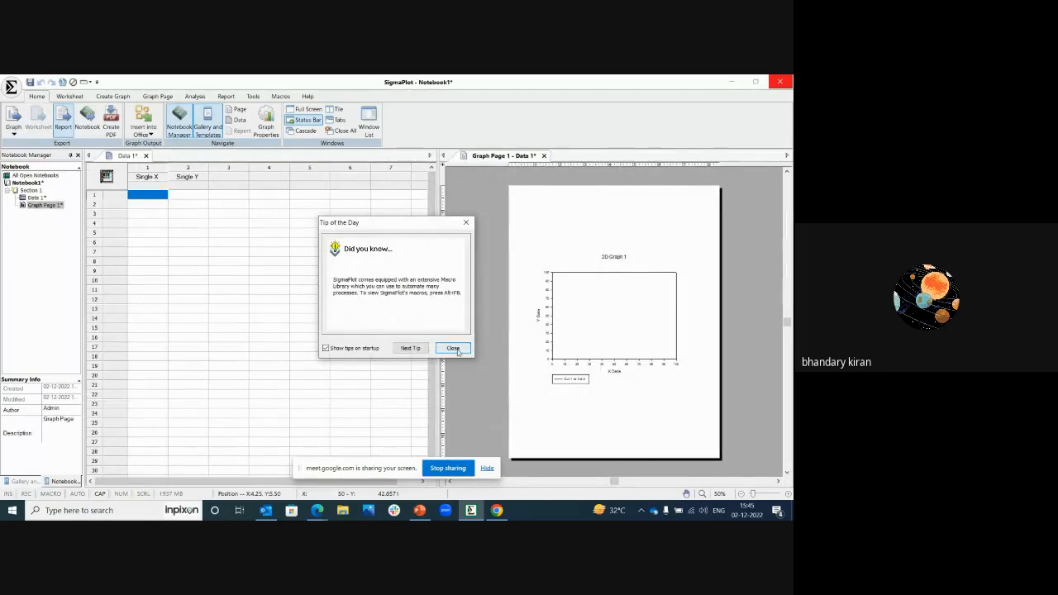
click(453, 348)
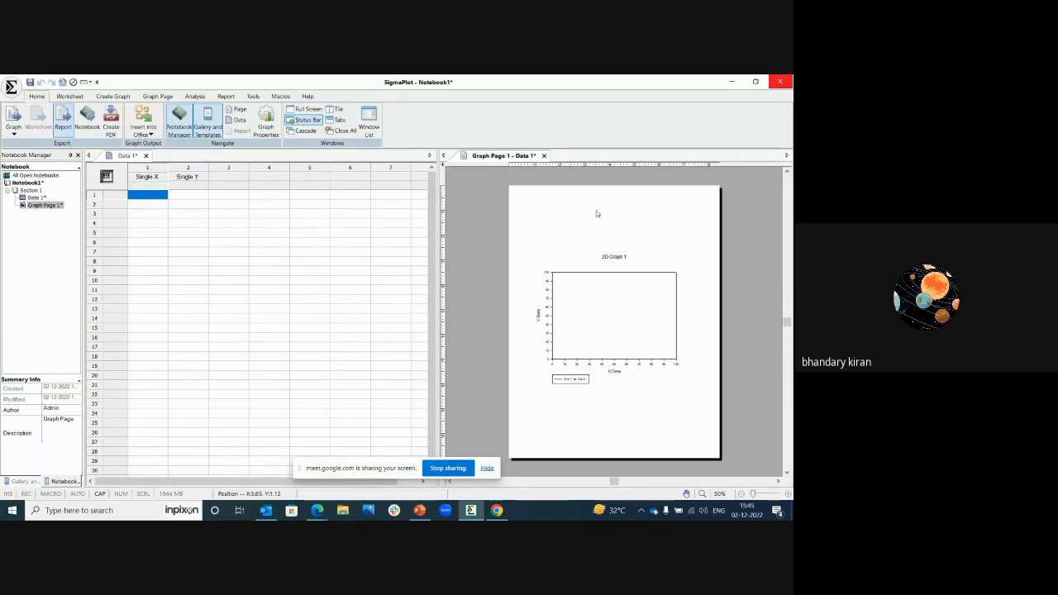
Step: Enter the values 1, 2, 3, 4 and 5 in rows 1 to 5 of the Single X column
click(147, 199)
text(1)
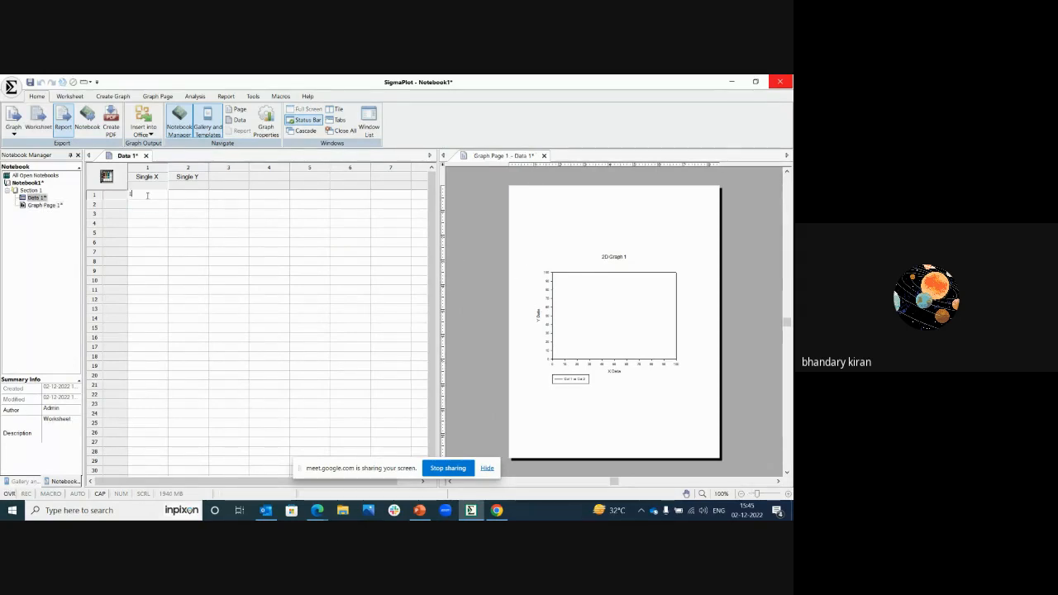
key(Return)
text(2)
key(Return)
text(3)
key(Return)
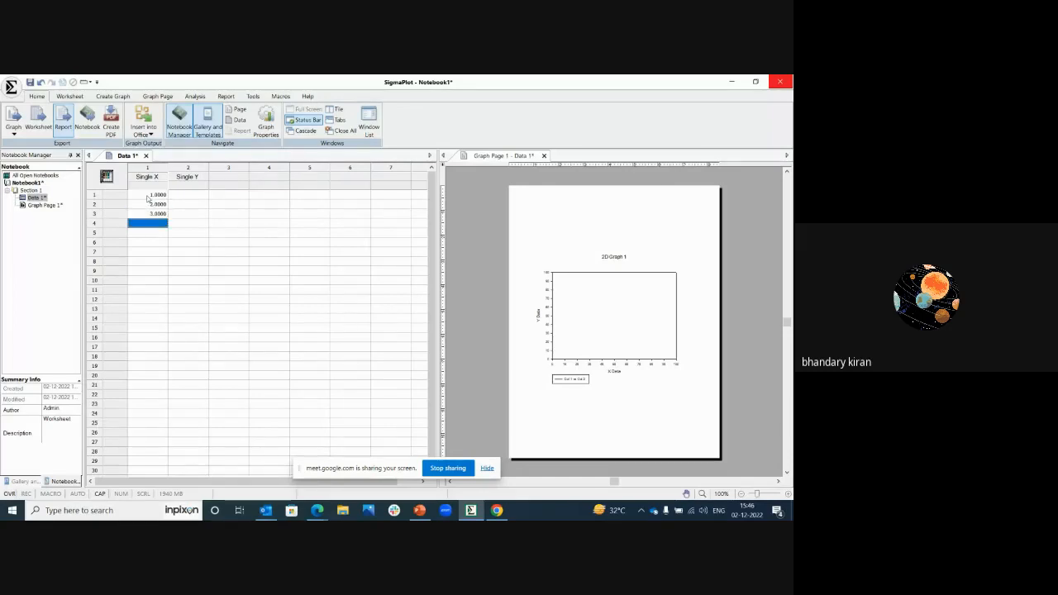
text(4)
key(Return)
text(5)
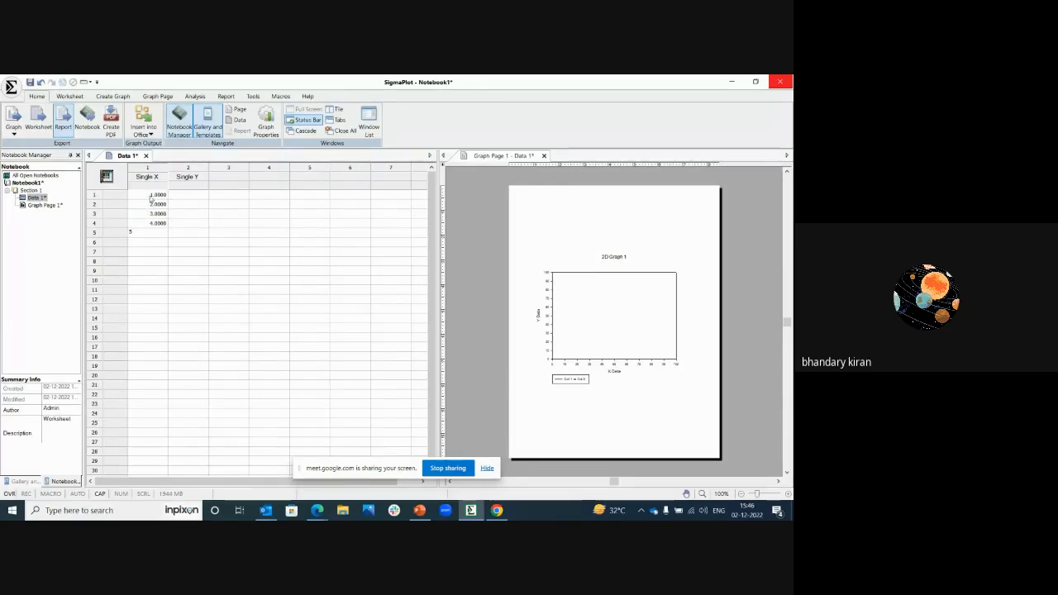
Step: Enter the values 24, 25, 27, 36 and 39 in rows 1 to 5 of the Single Y column
click(178, 196)
text(4)
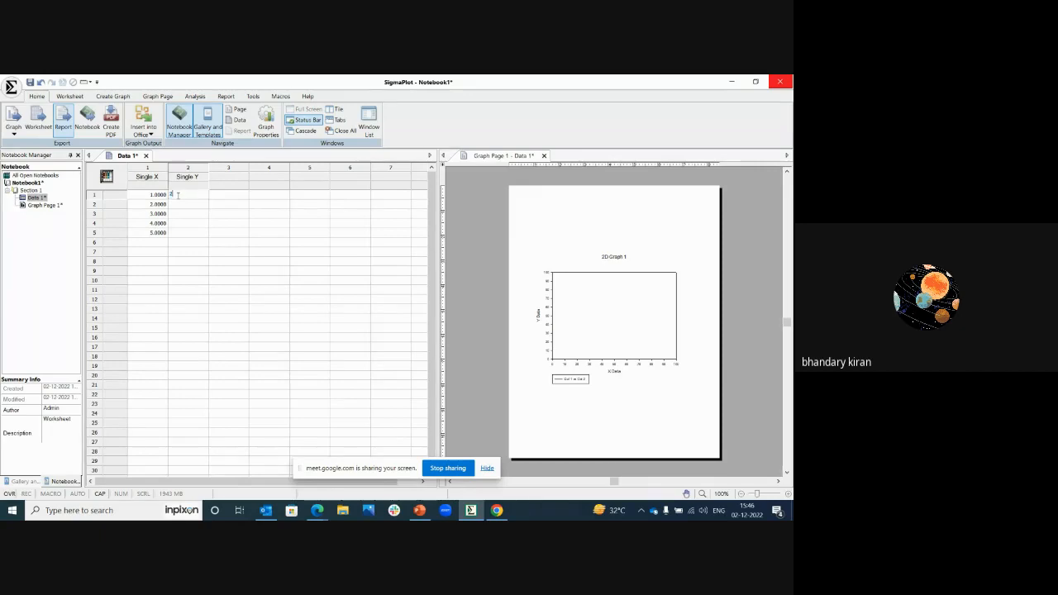
text(4)
key(Return)
text(2)
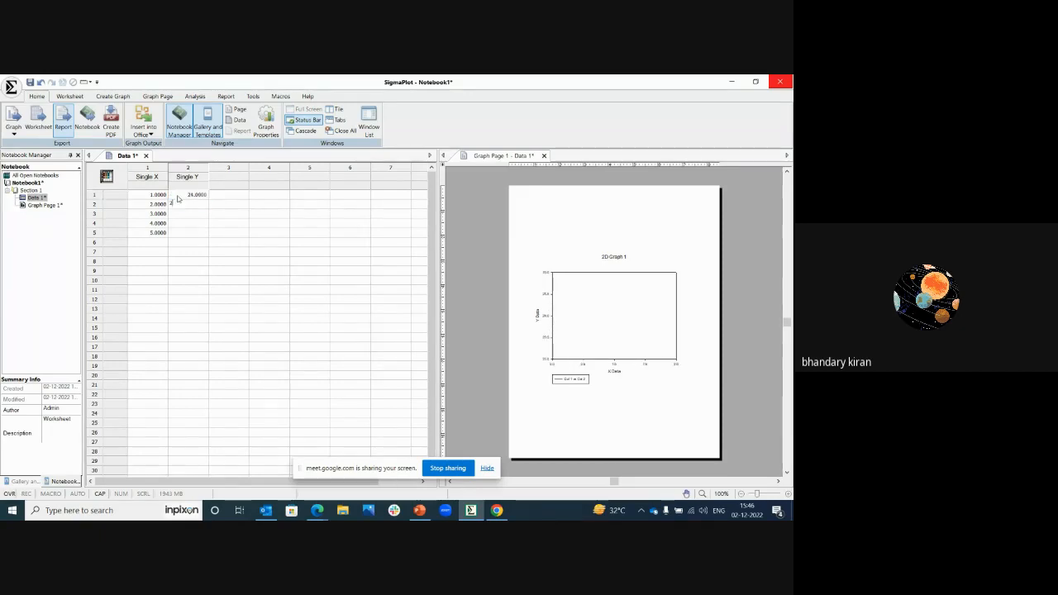
text(5)
key(Return)
text(27)
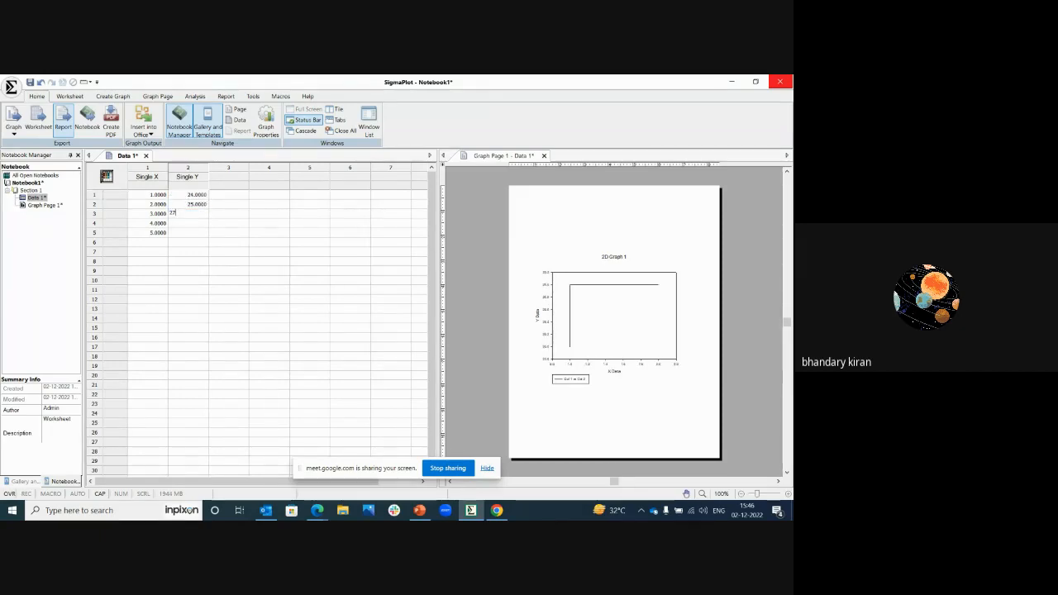
key(Return)
text(36)
key(Return)
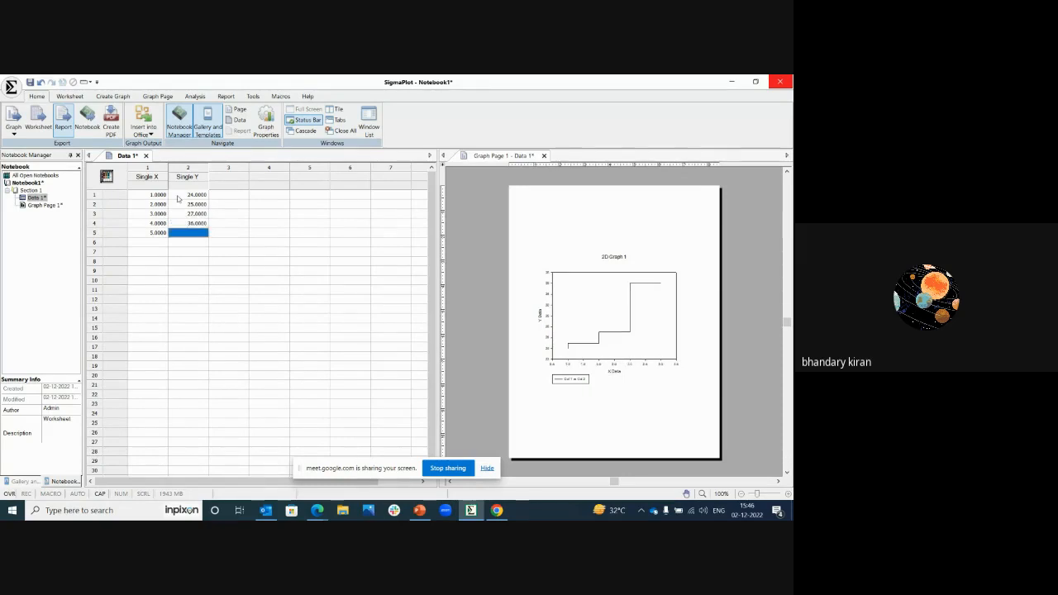
text(39)
key(Return)
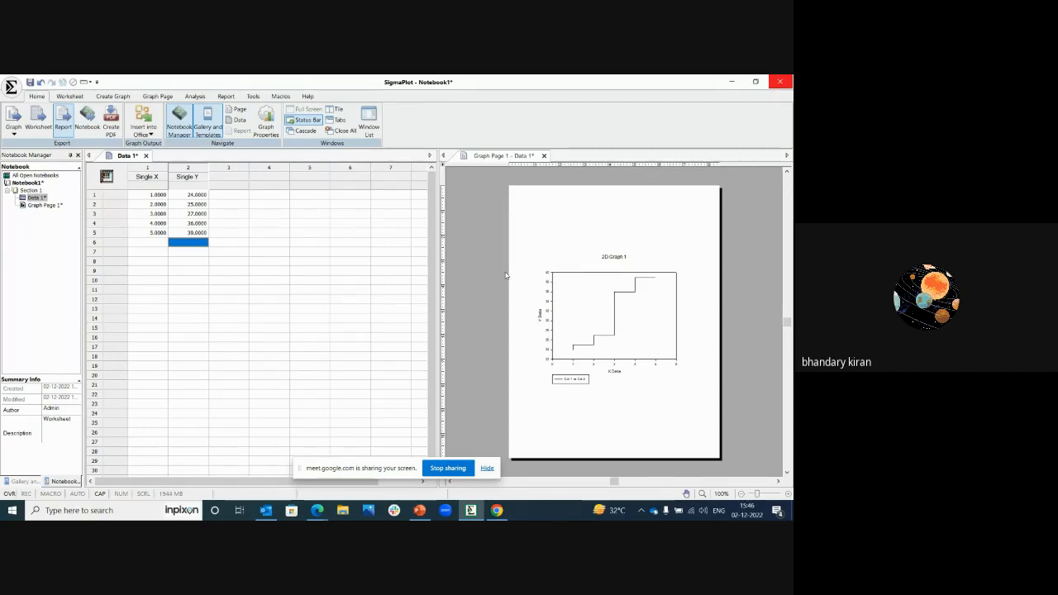
Step: Create a new blank notebook through Quick Start
click(11, 86)
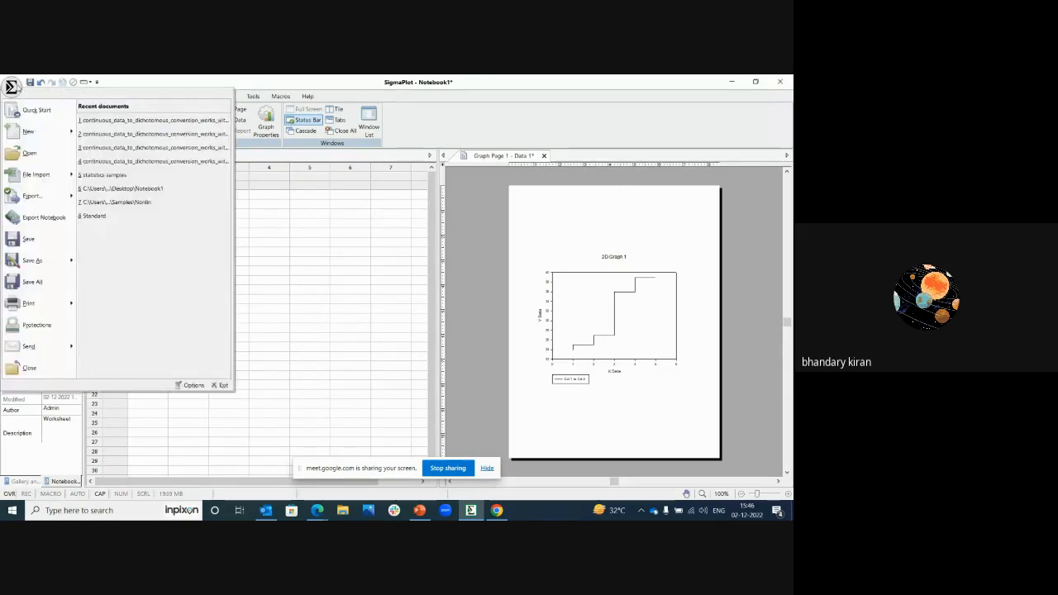
click(37, 110)
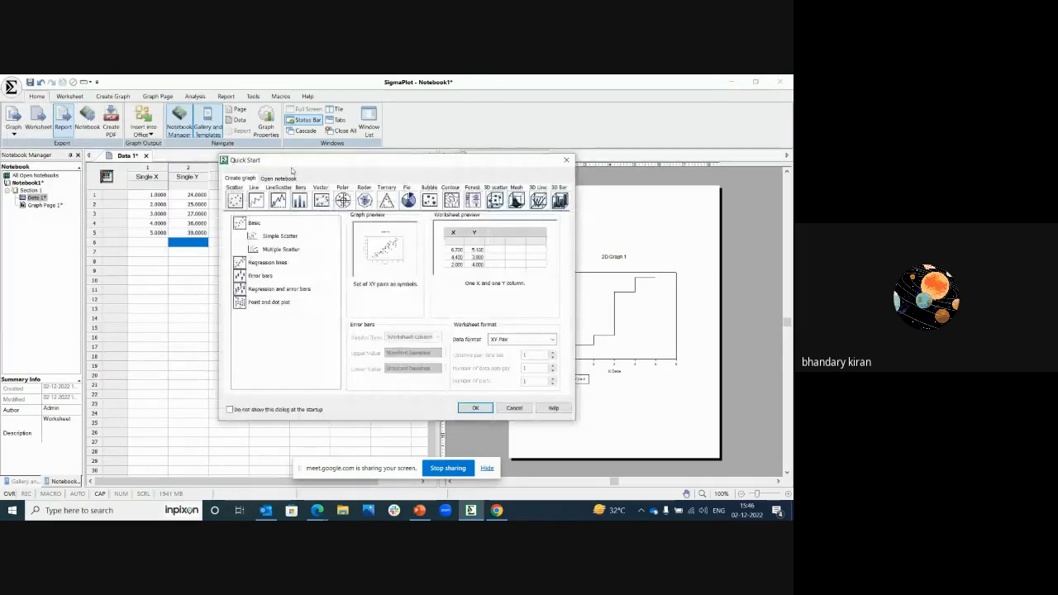
click(281, 180)
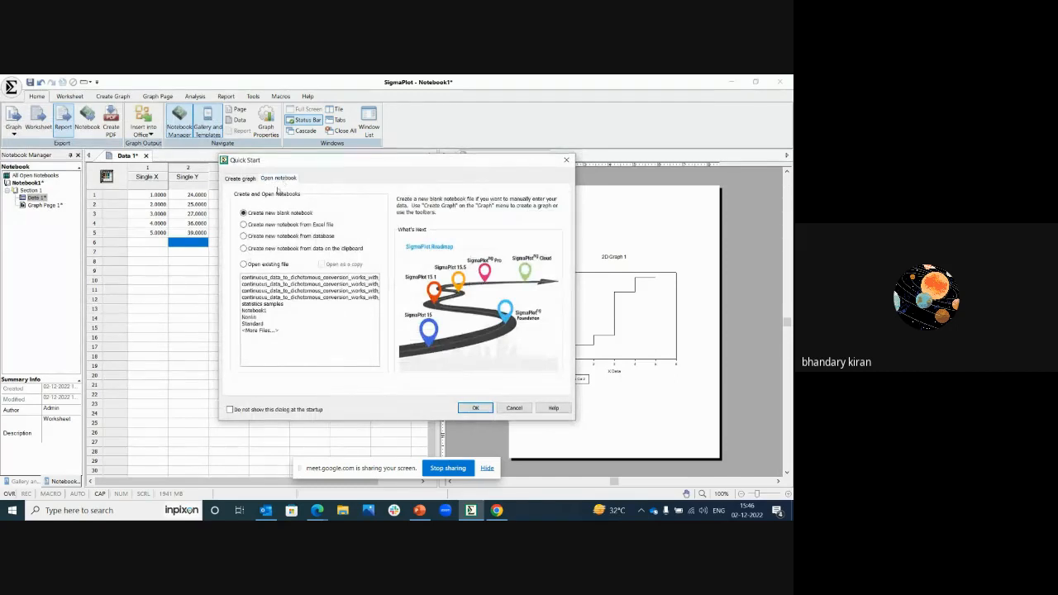
click(244, 212)
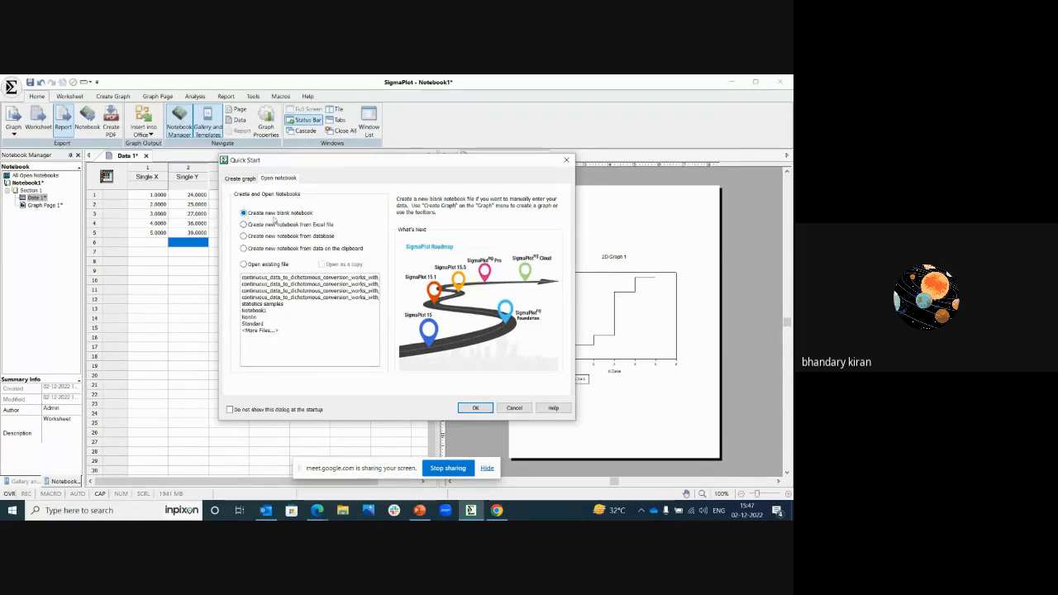
click(475, 408)
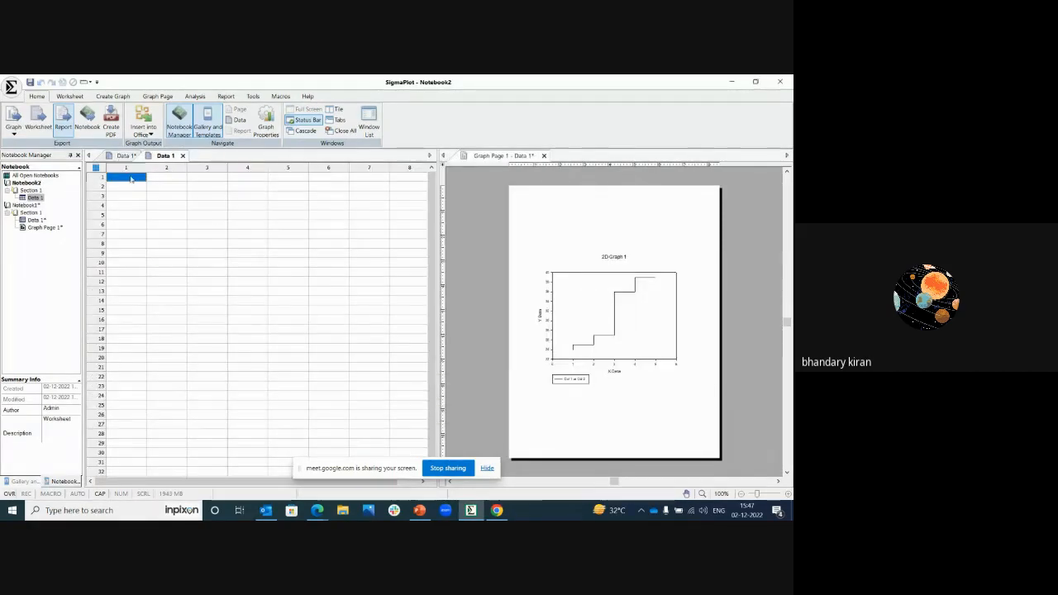
Step: Close the Graph Page 1 view so the new notebook's empty worksheet fills the workspace
drag(130, 179, 278, 257)
drag(141, 179, 328, 284)
click(328, 285)
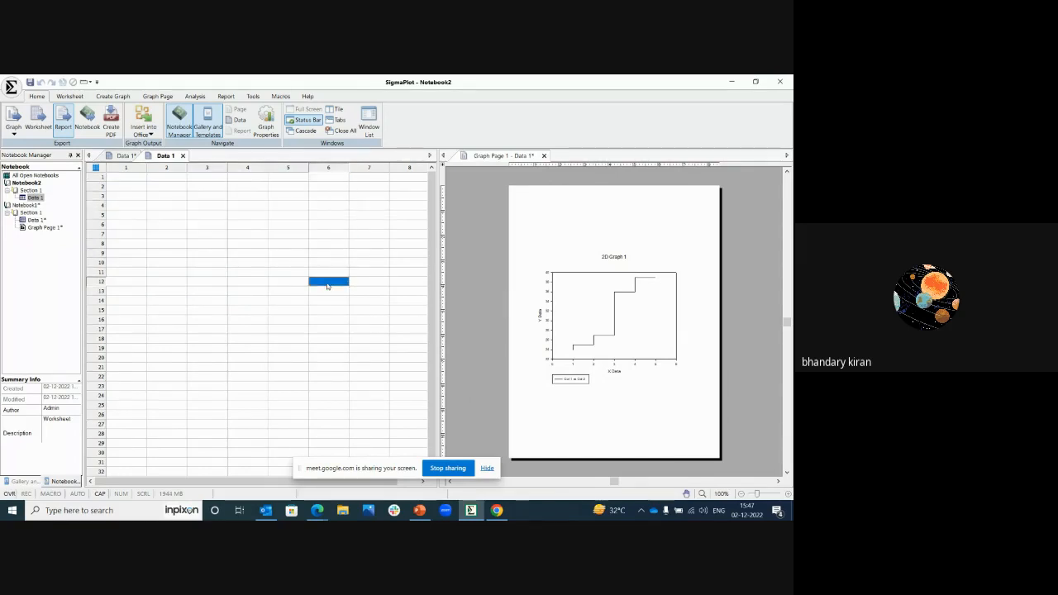
click(544, 156)
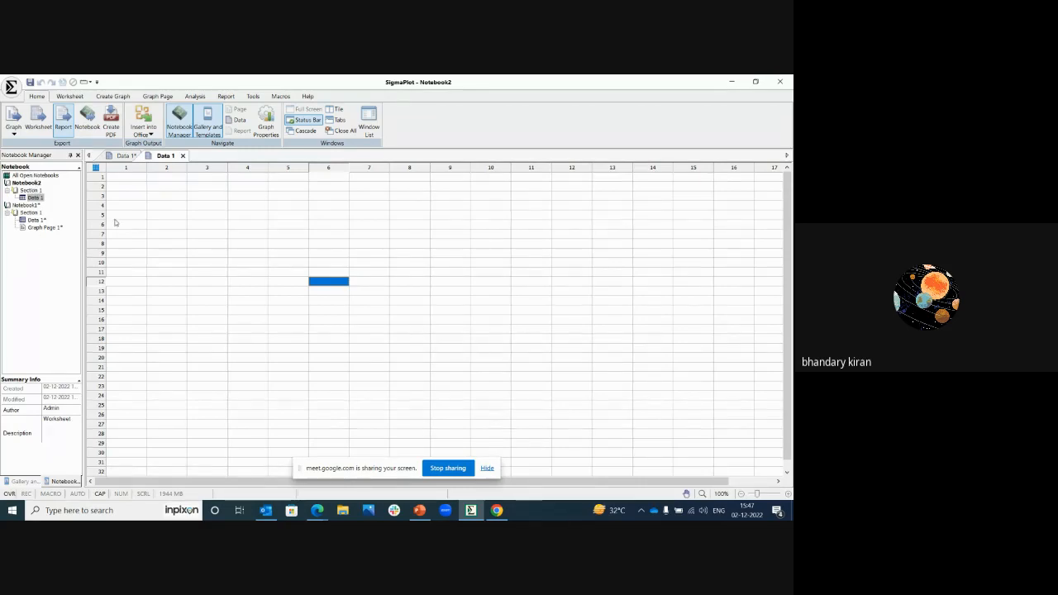
drag(130, 177, 389, 253)
click(389, 253)
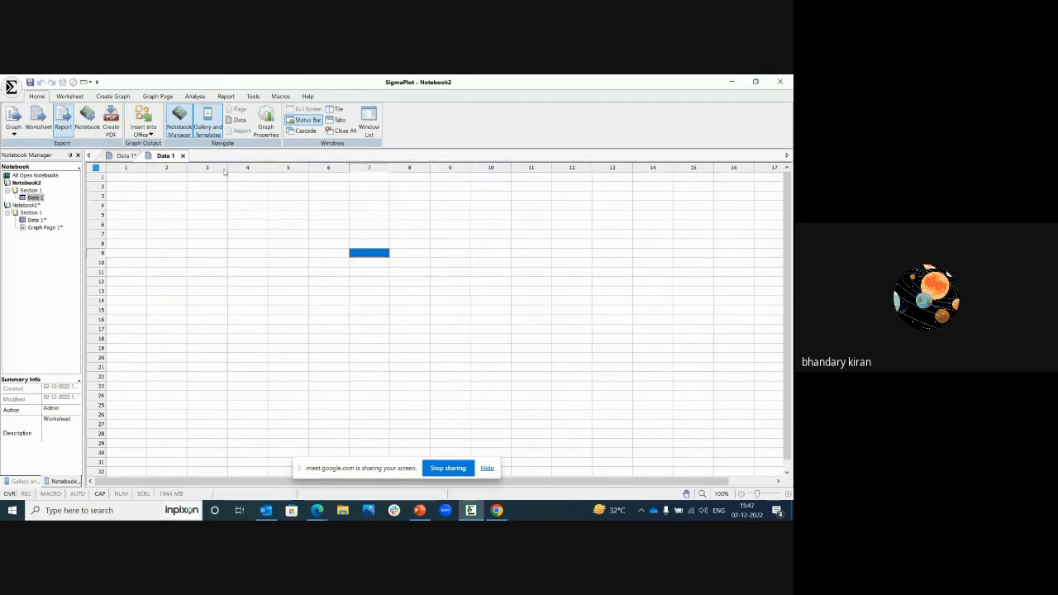
drag(142, 179, 376, 300)
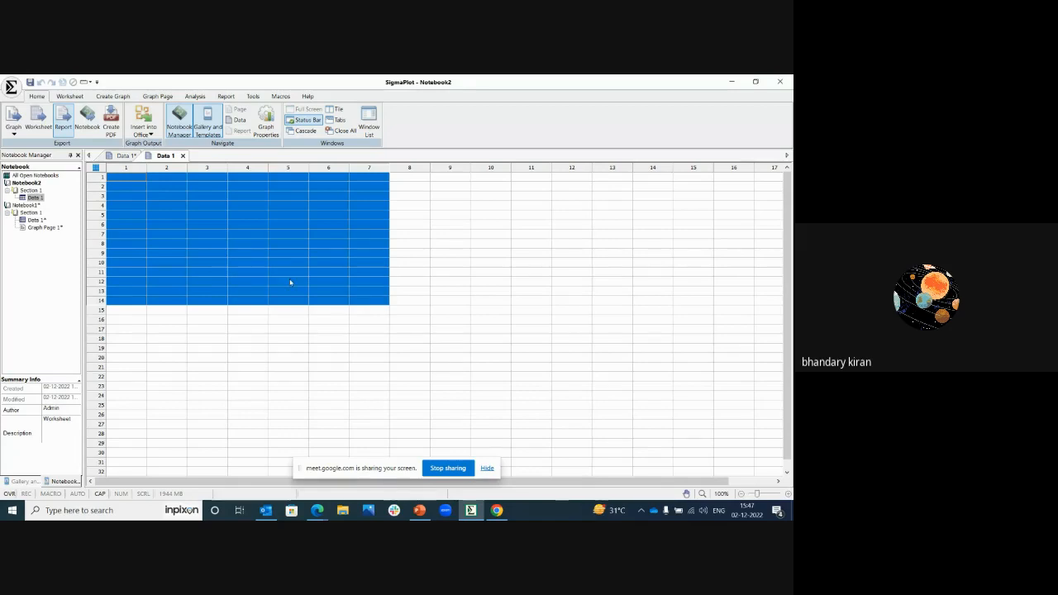
click(211, 228)
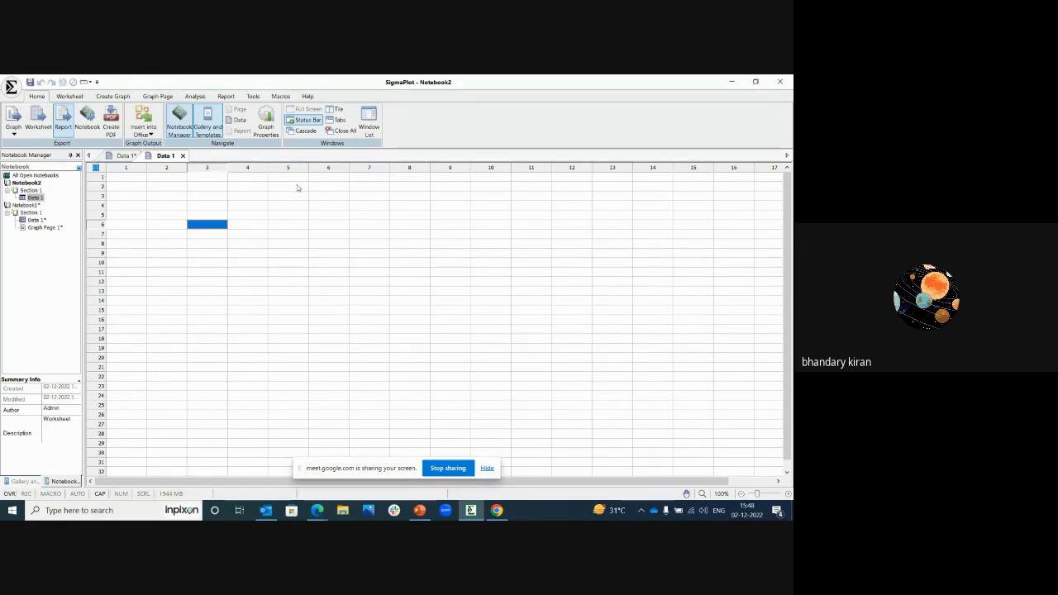
Step: Title worksheet column 1 as RETRR and column 2 as REE RET
click(129, 168)
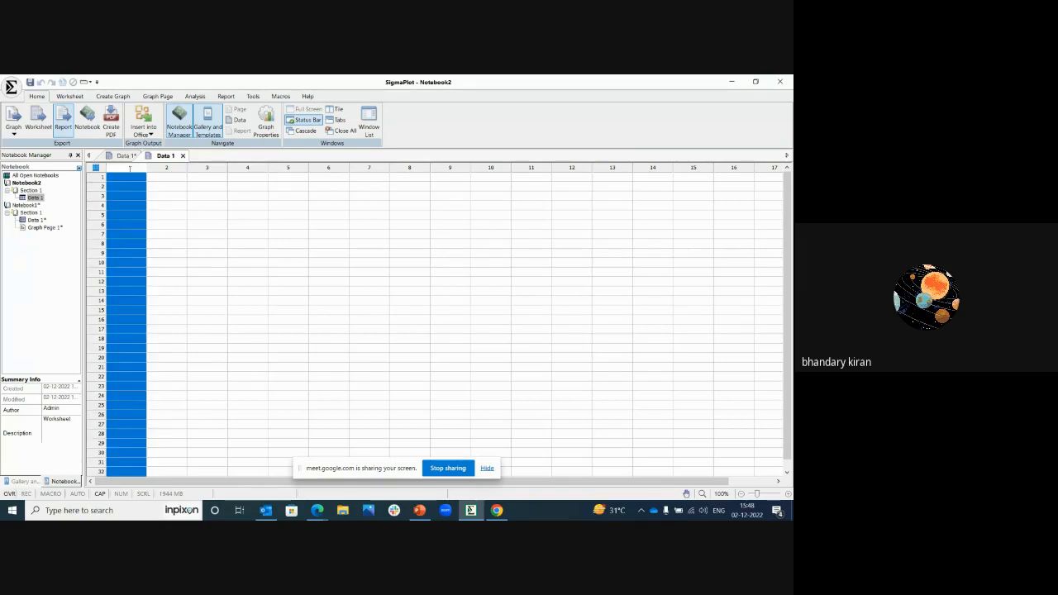
text(RETRR)
click(171, 168)
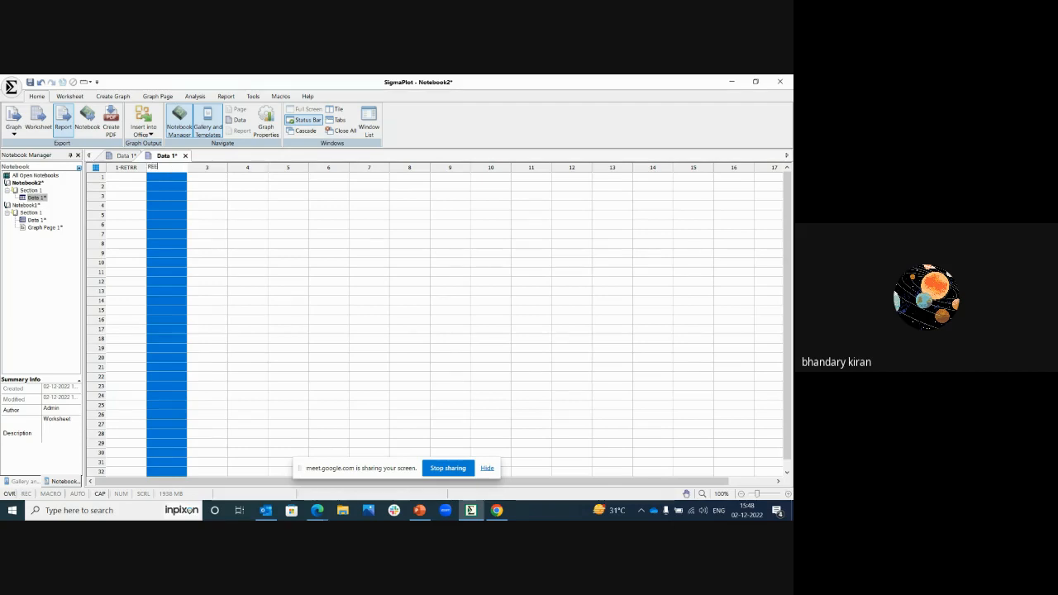
text(ET)
click(199, 178)
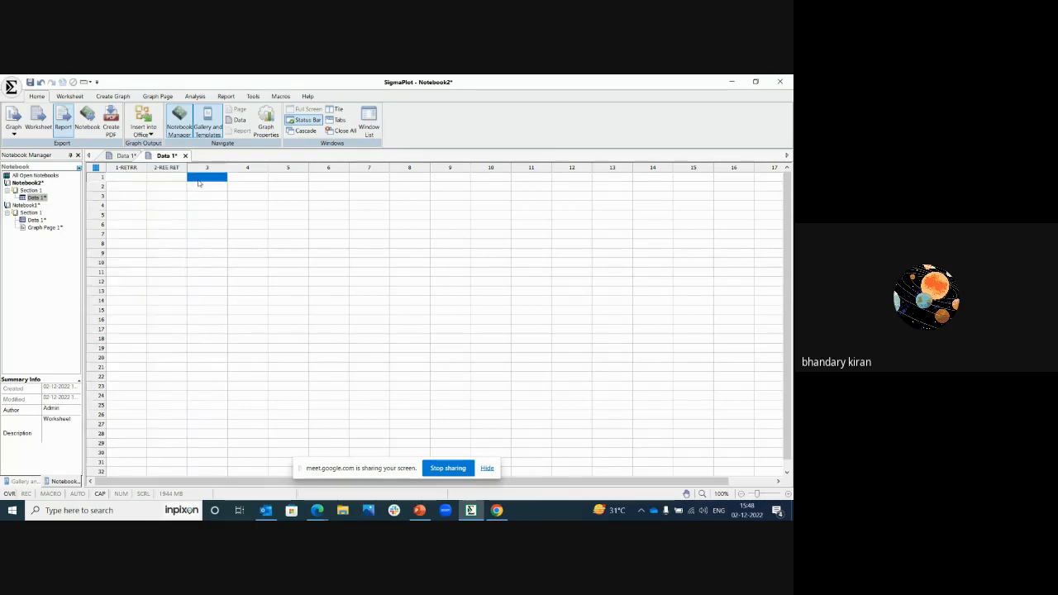
Step: Clear the titles of worksheet columns 1 and 2
double_click(145, 168)
key(BackSpace)
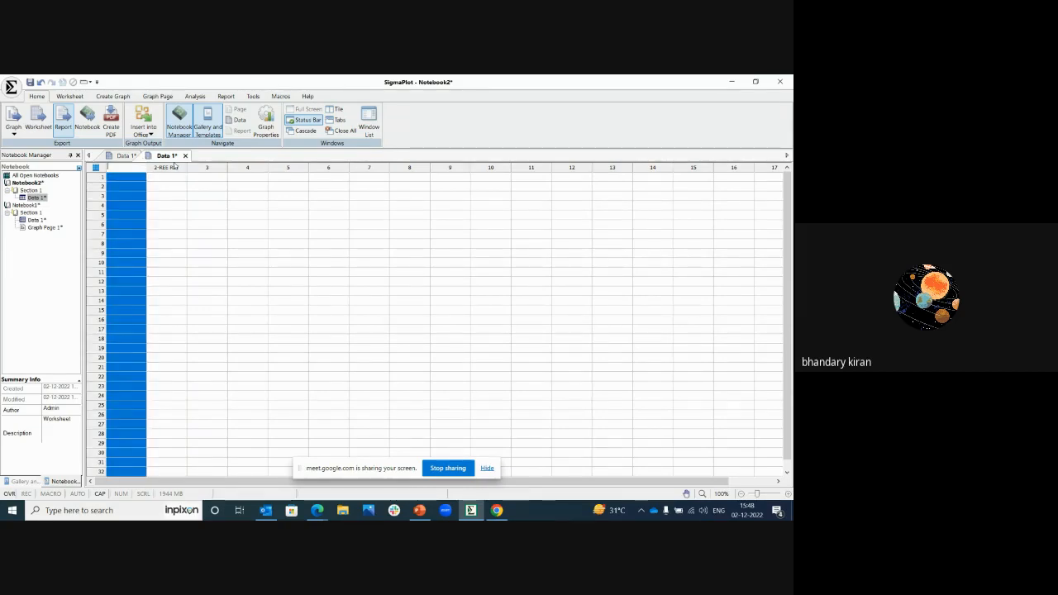
click(171, 175)
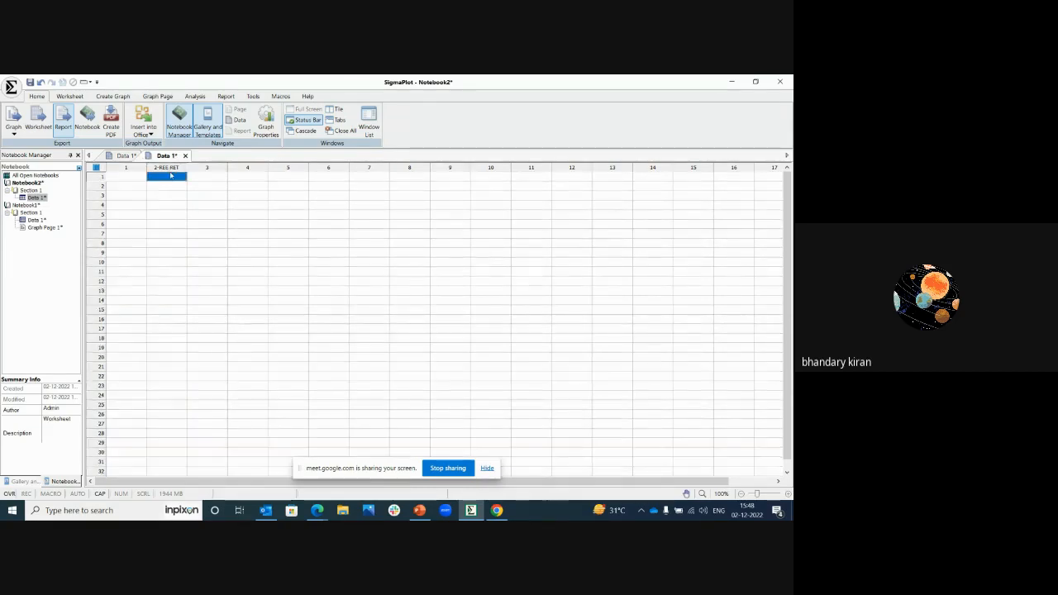
click(170, 168)
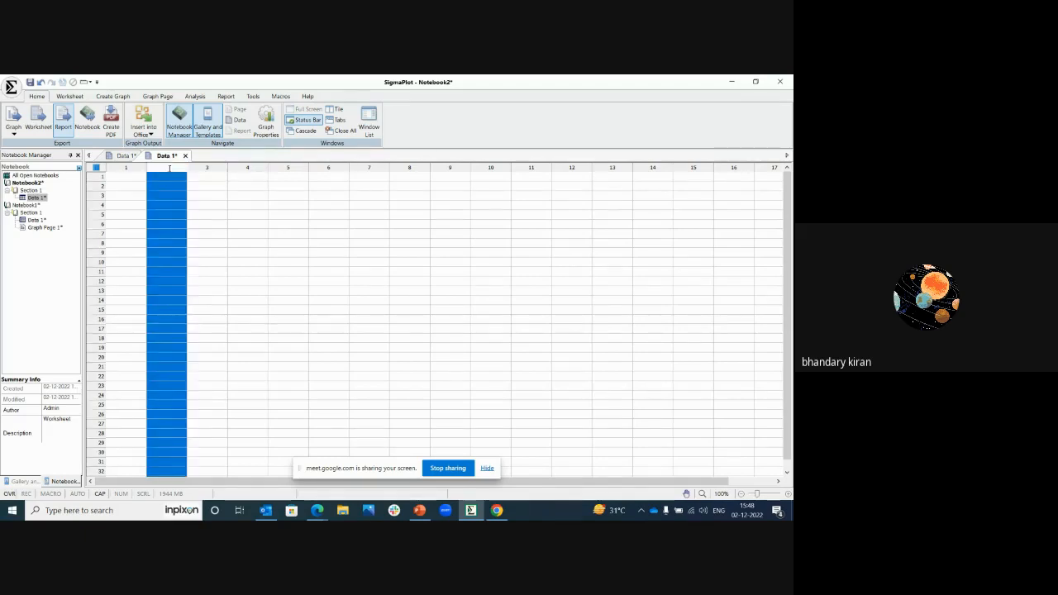
click(225, 198)
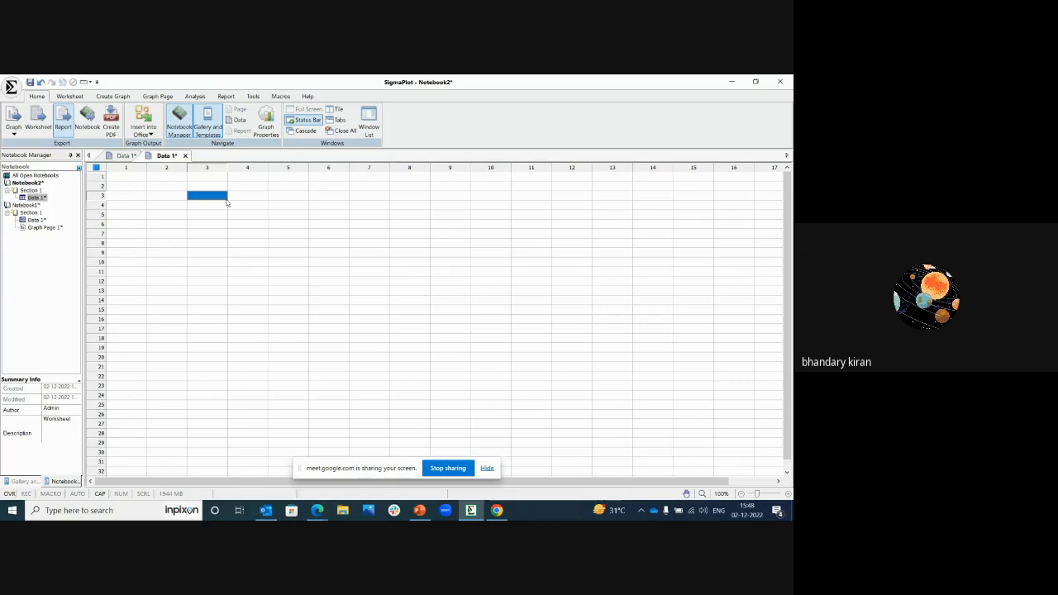
Step: Review the file types available for opening documents, and leave the Open dialog without choosing a file
click(11, 86)
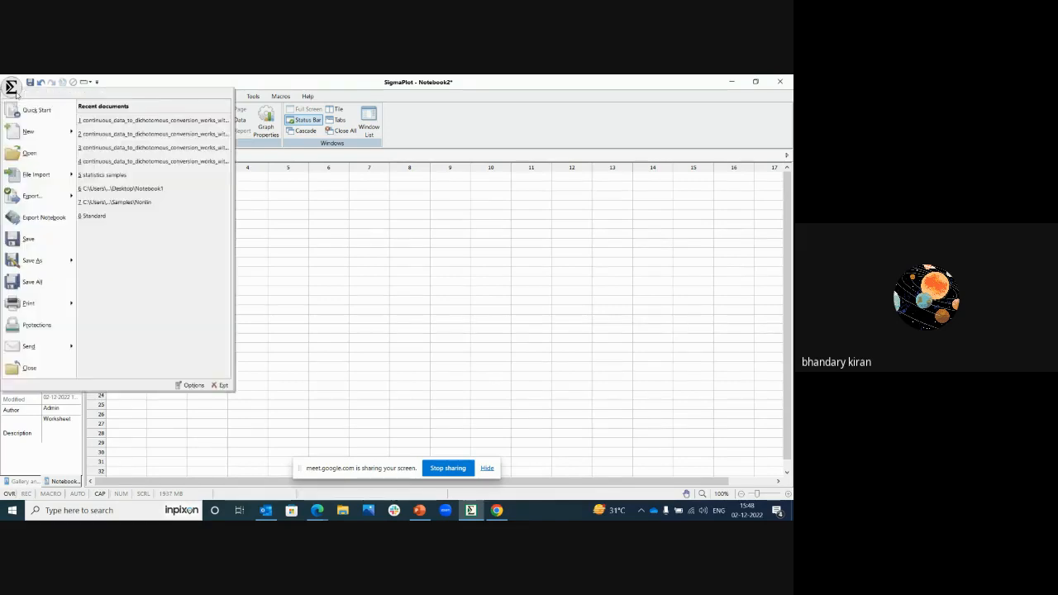
click(29, 154)
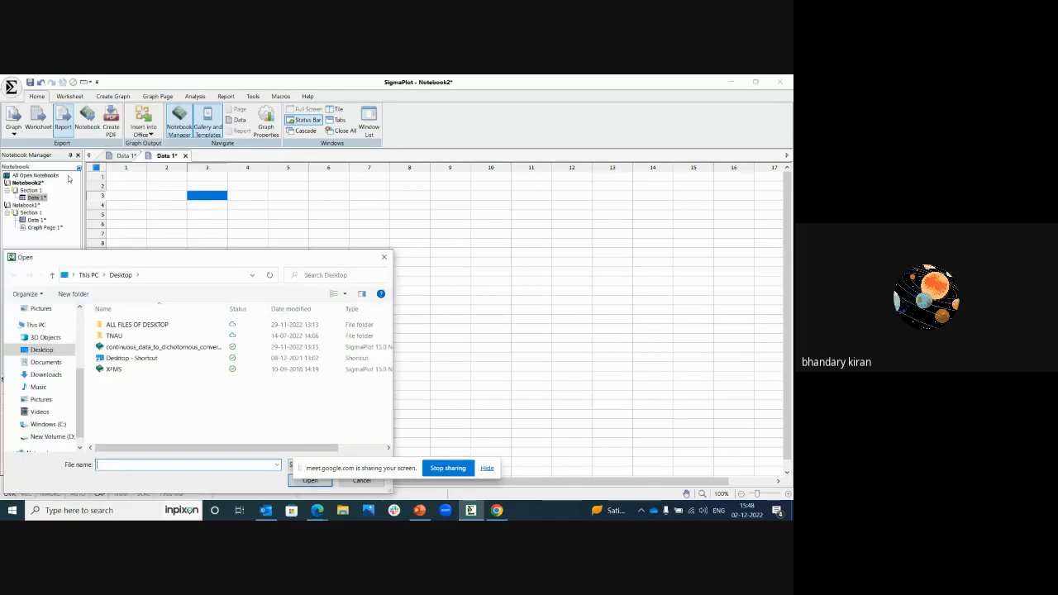
drag(262, 259, 301, 173)
click(347, 380)
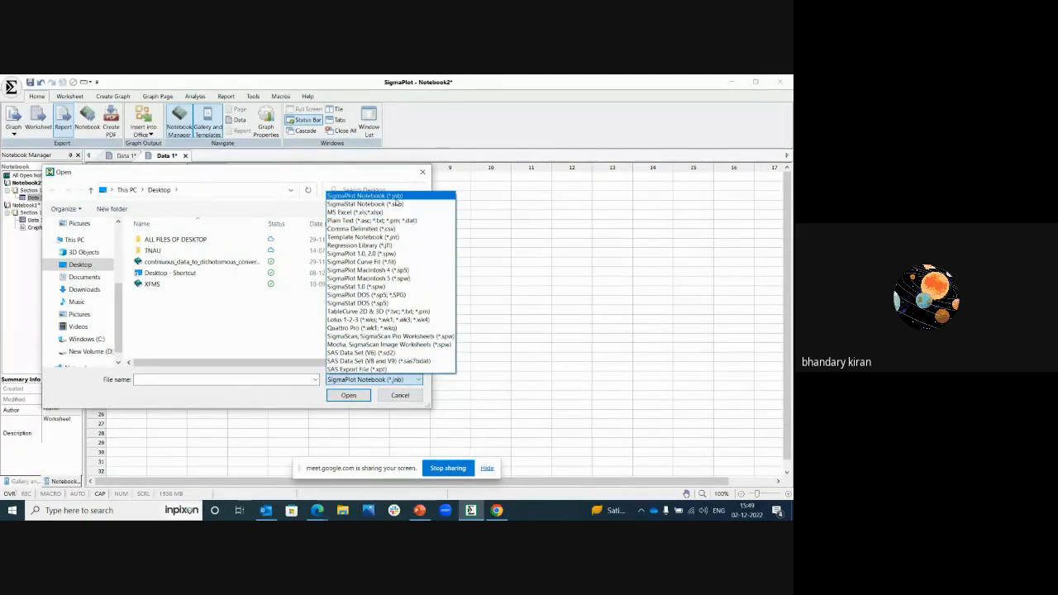
click(368, 178)
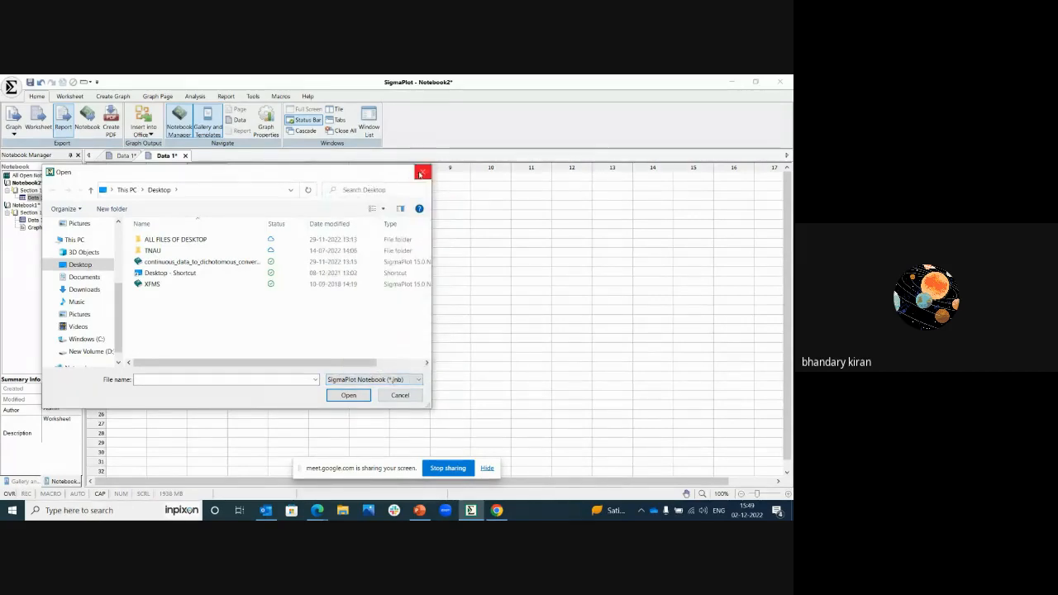
click(423, 172)
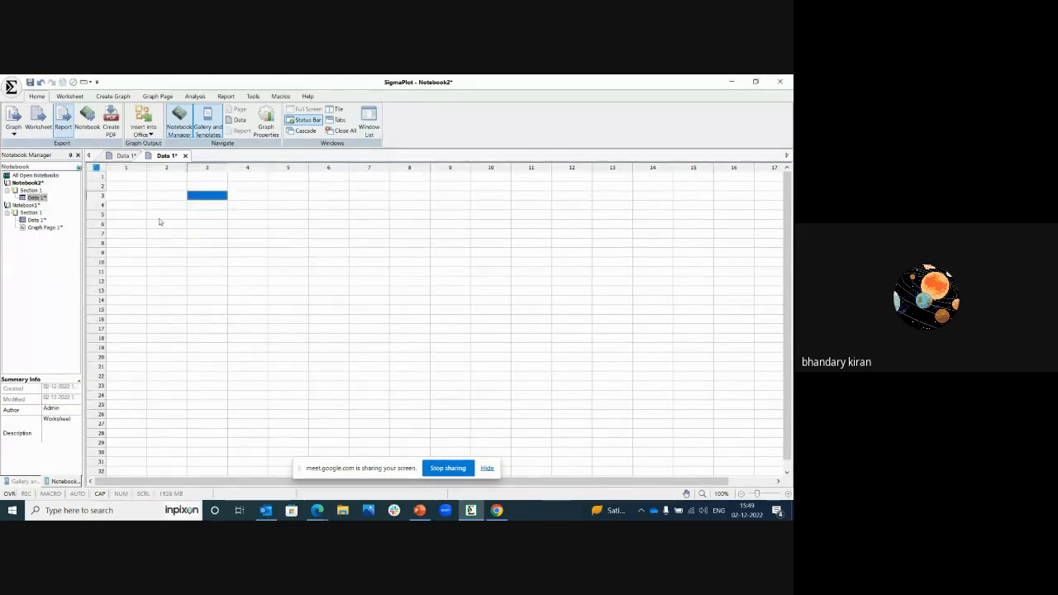
Step: View the password protection settings for Notebook2 and close them without setting a password
click(11, 87)
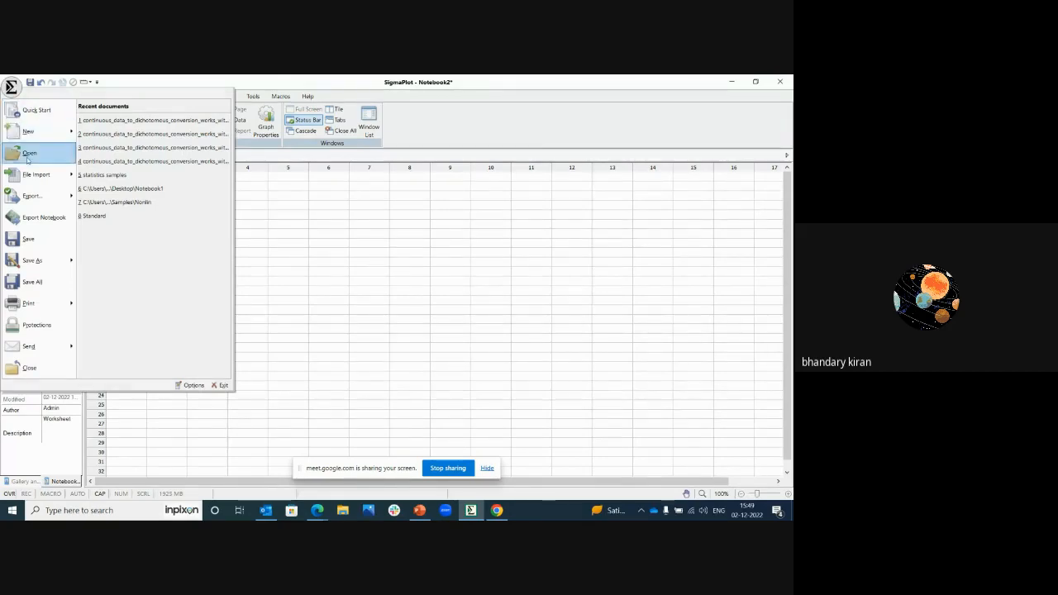
mouse_move(34, 196)
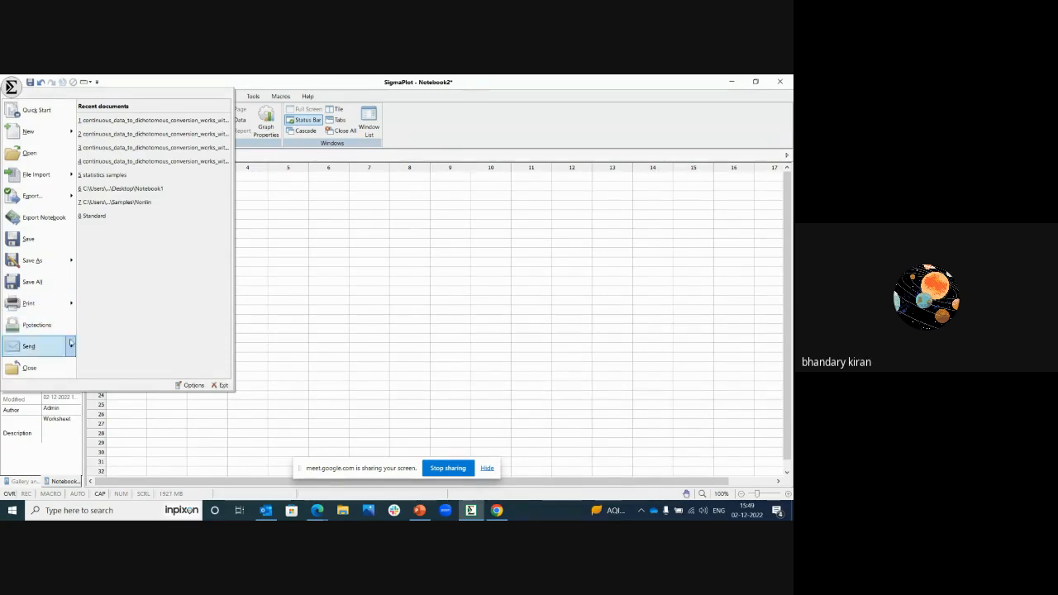
click(30, 327)
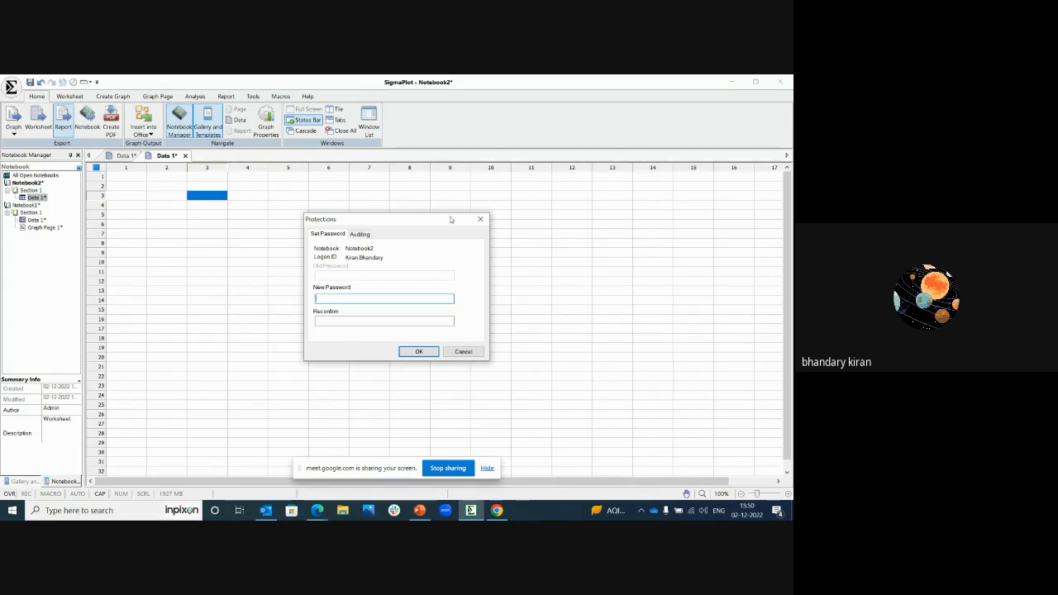
click(480, 219)
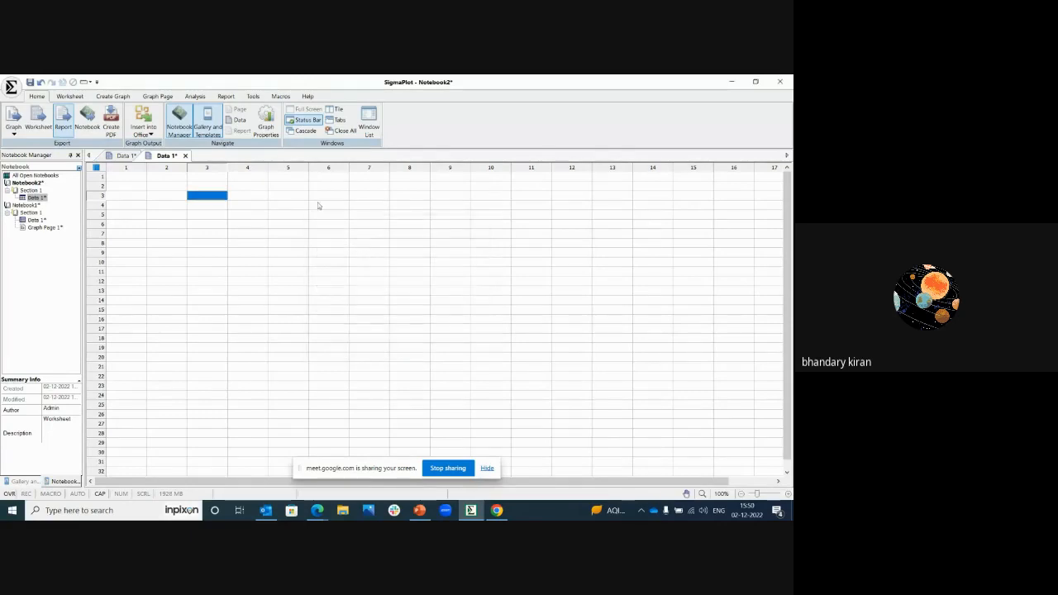
Step: View the Report settings in the program options and close them without making changes
click(10, 87)
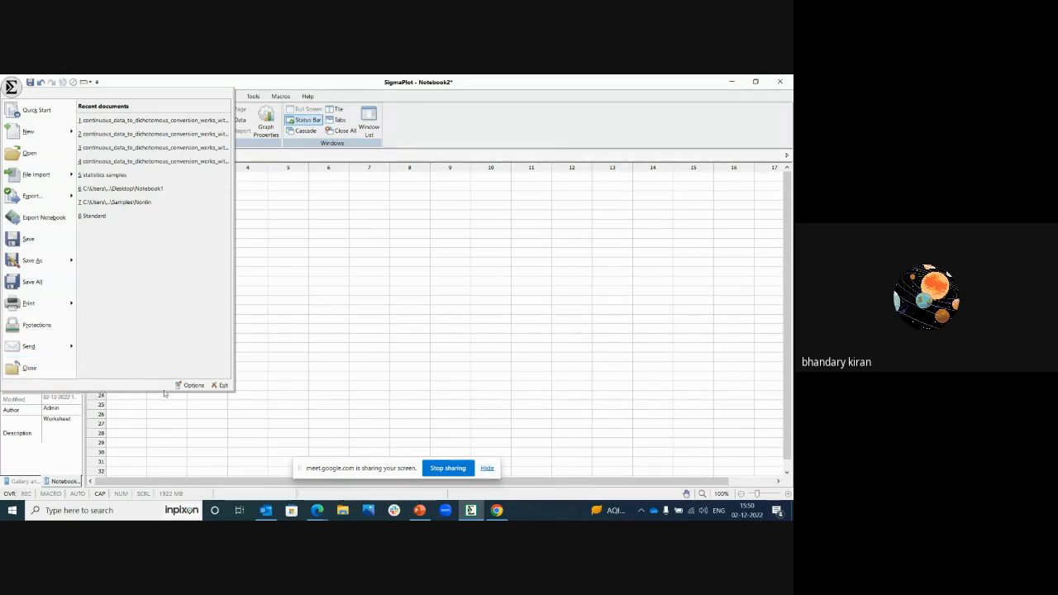
click(190, 385)
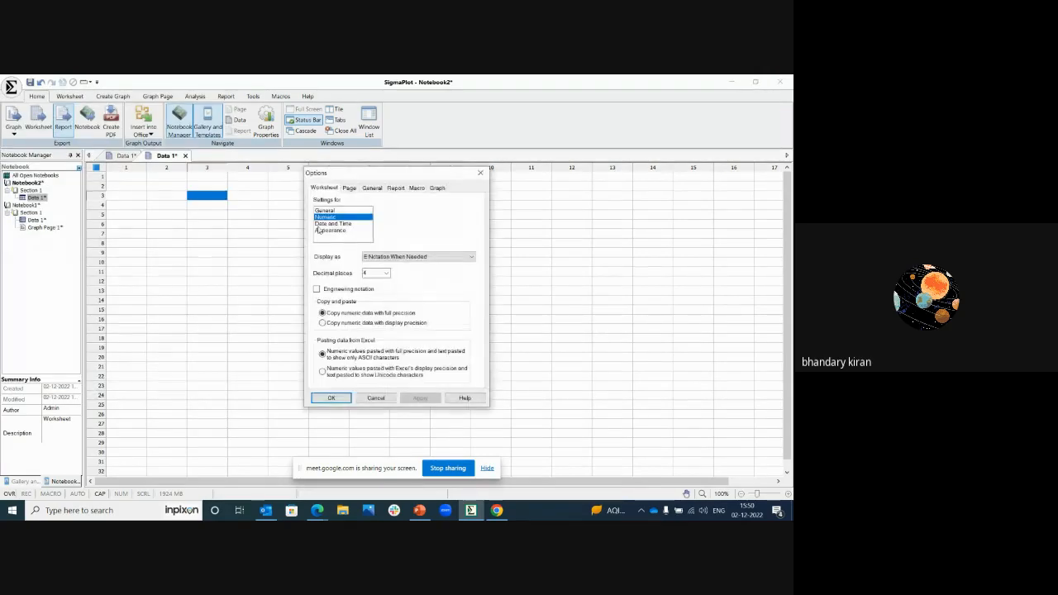
click(394, 188)
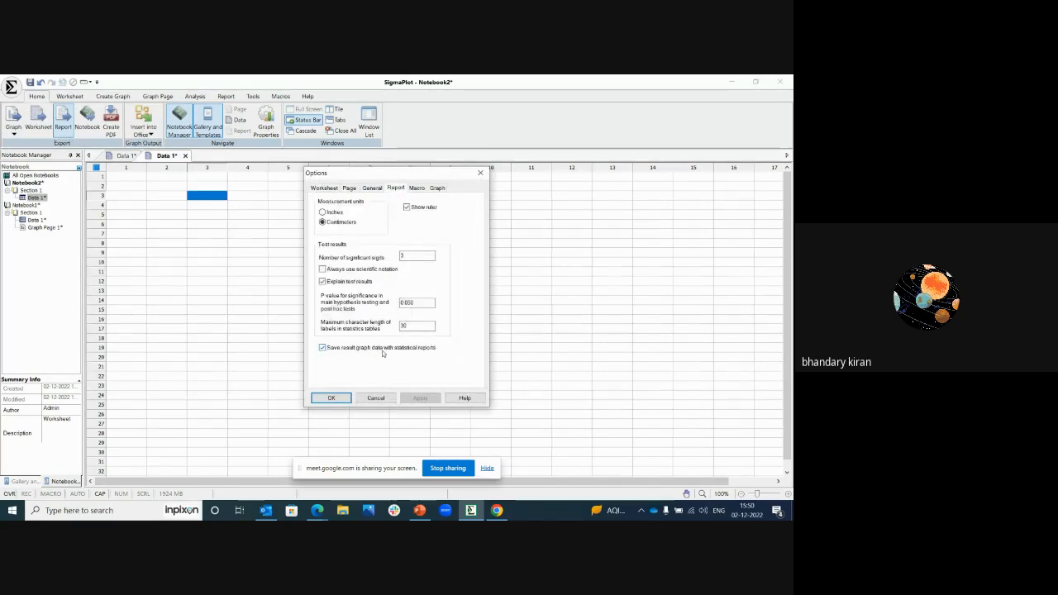
click(480, 173)
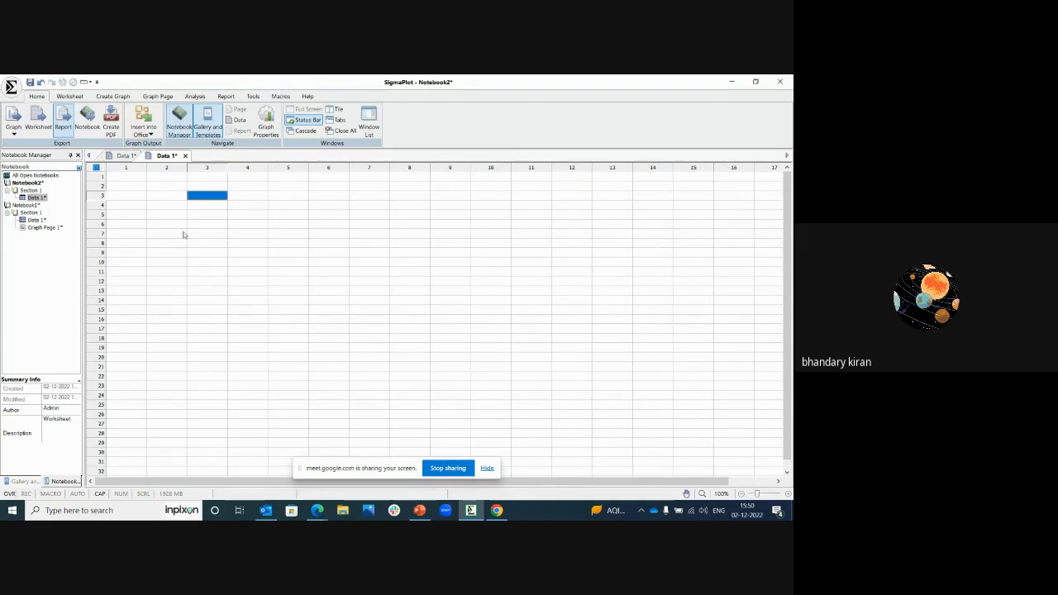
click(11, 86)
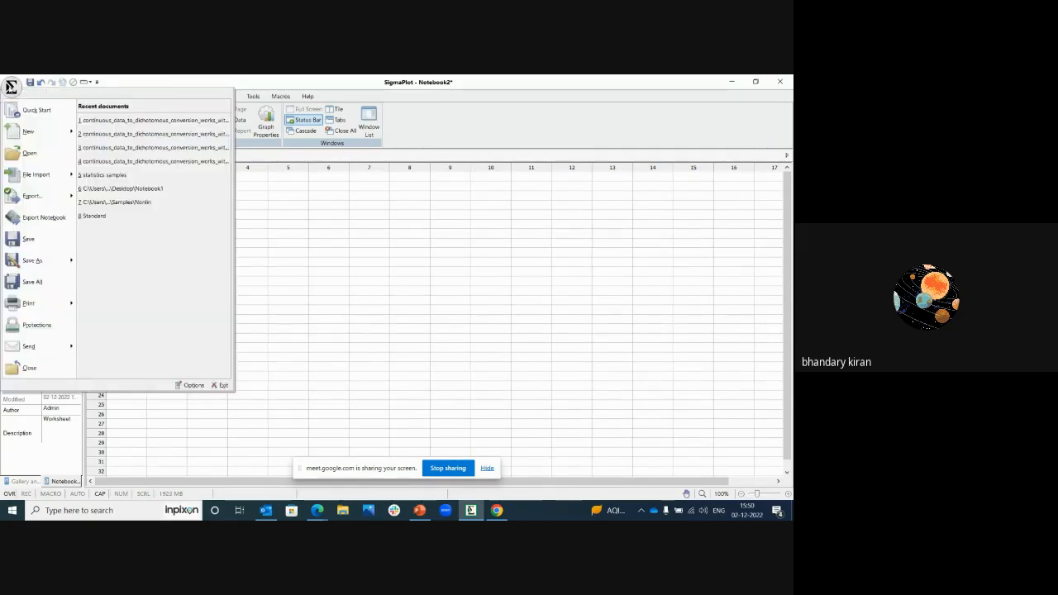
click(282, 211)
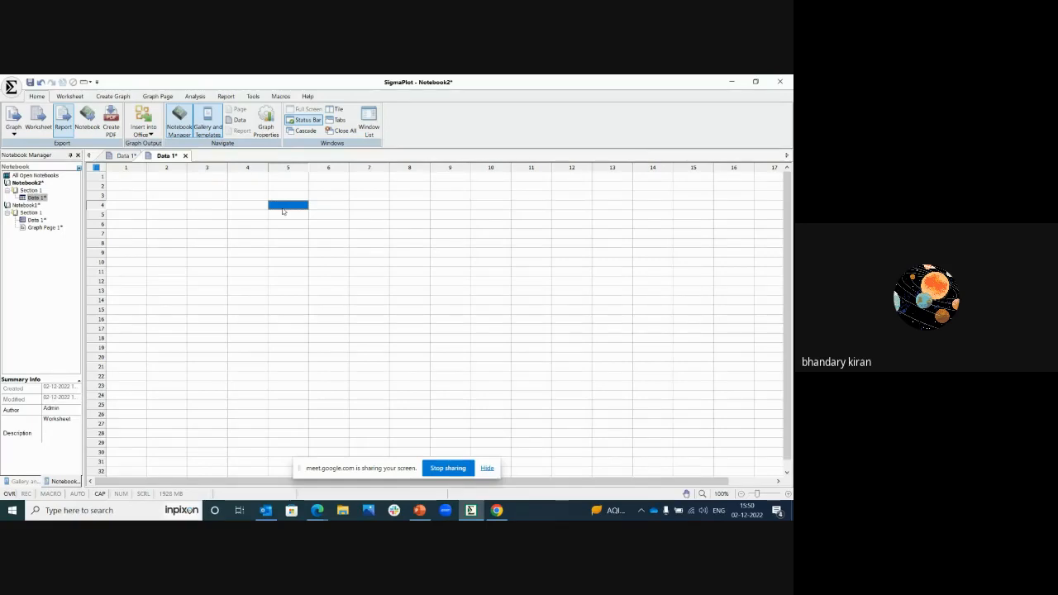
Step: Start a file import into the worksheet and open the Excel workbook on the Desktop that bears the presenter's first name
click(69, 96)
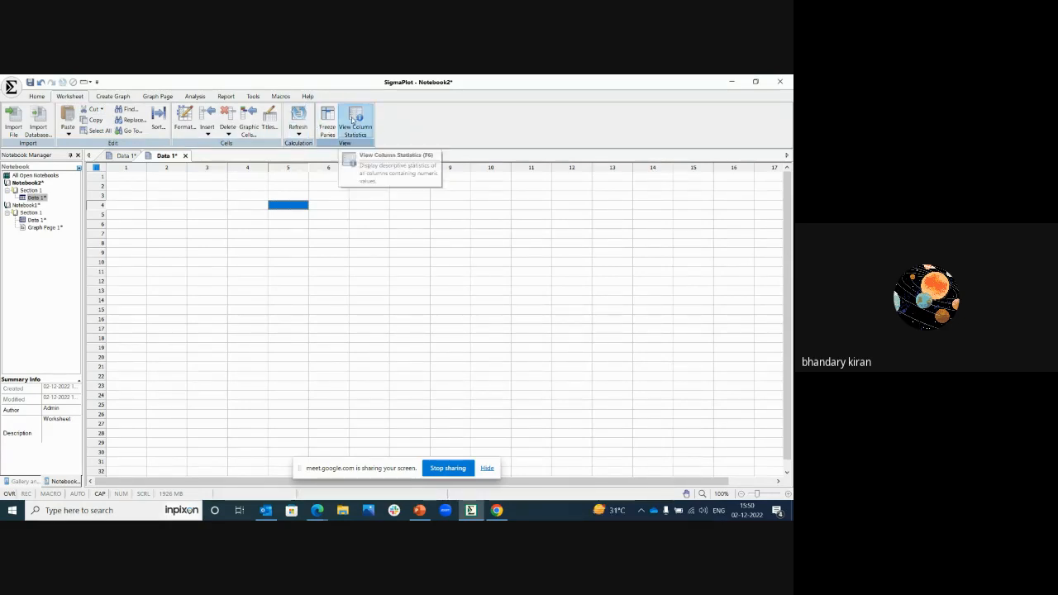
click(14, 122)
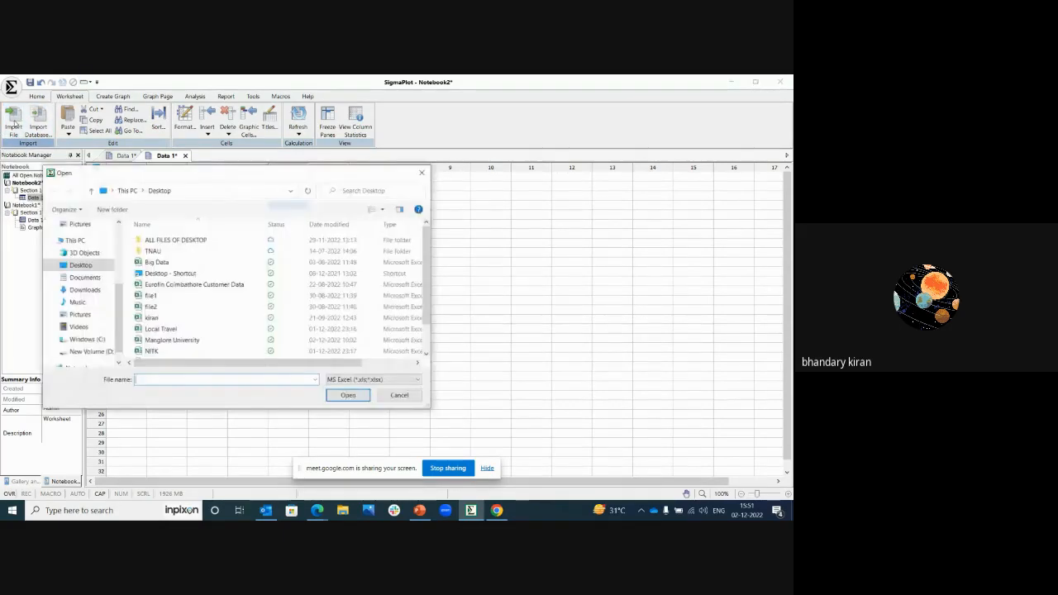
text(Ki)
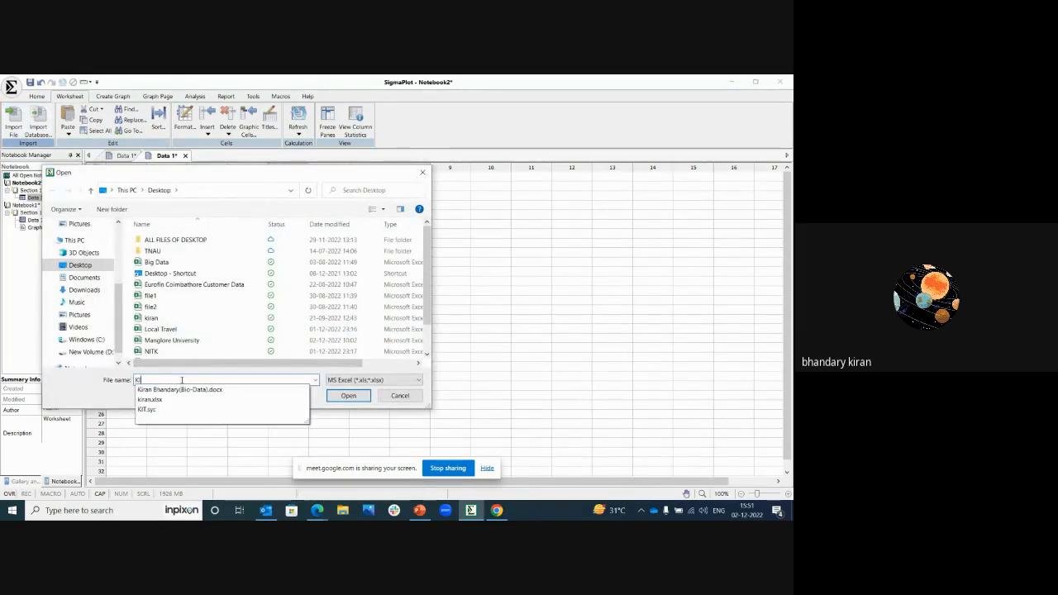
text(RA)
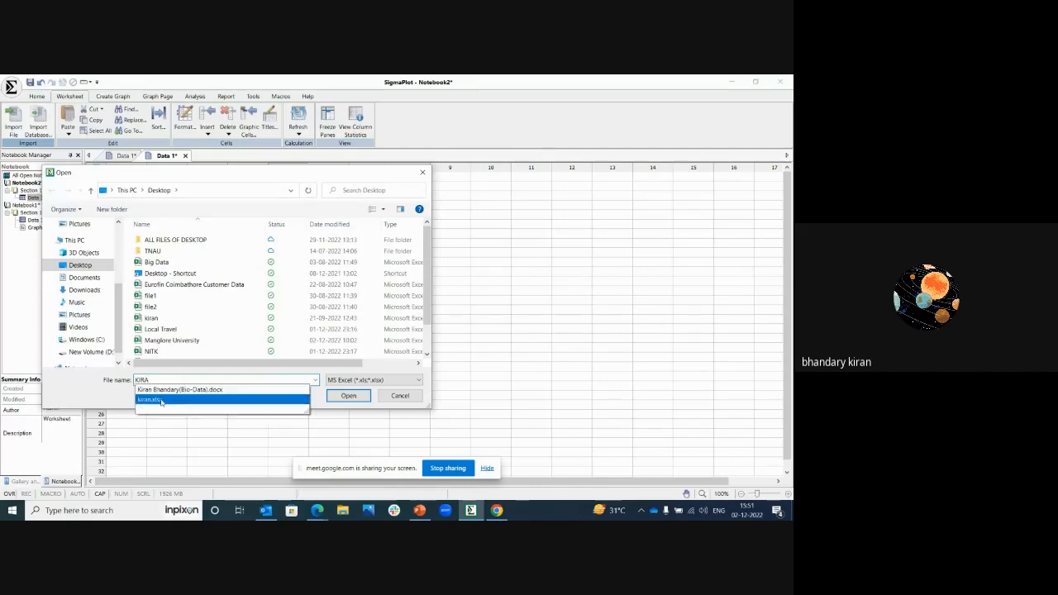
click(157, 401)
click(345, 395)
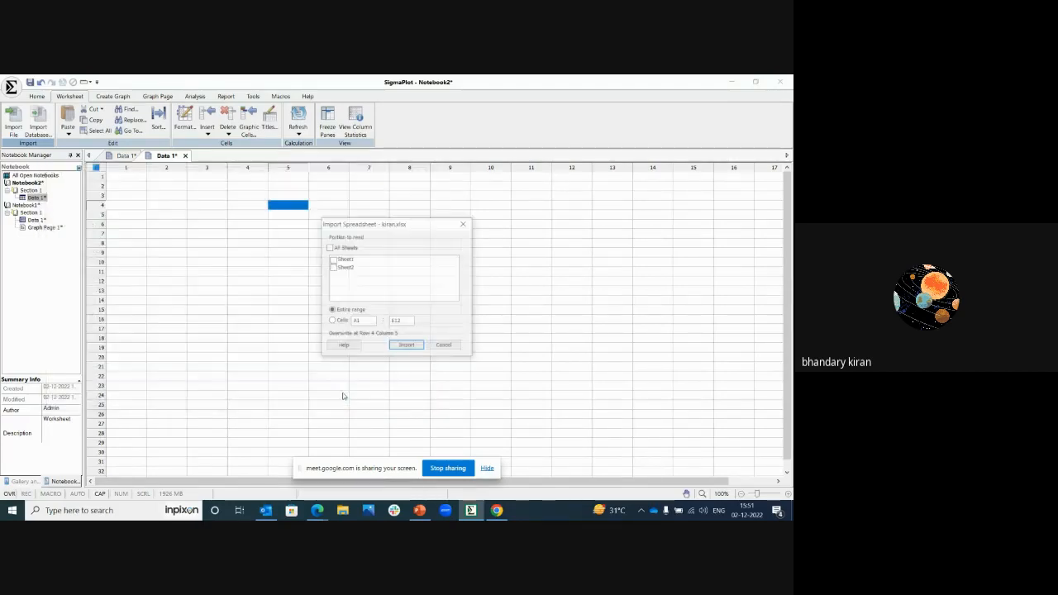
Step: Import the entire range of all sheets, Sheet1 and Sheet2, from the chosen workbook
drag(378, 229, 268, 269)
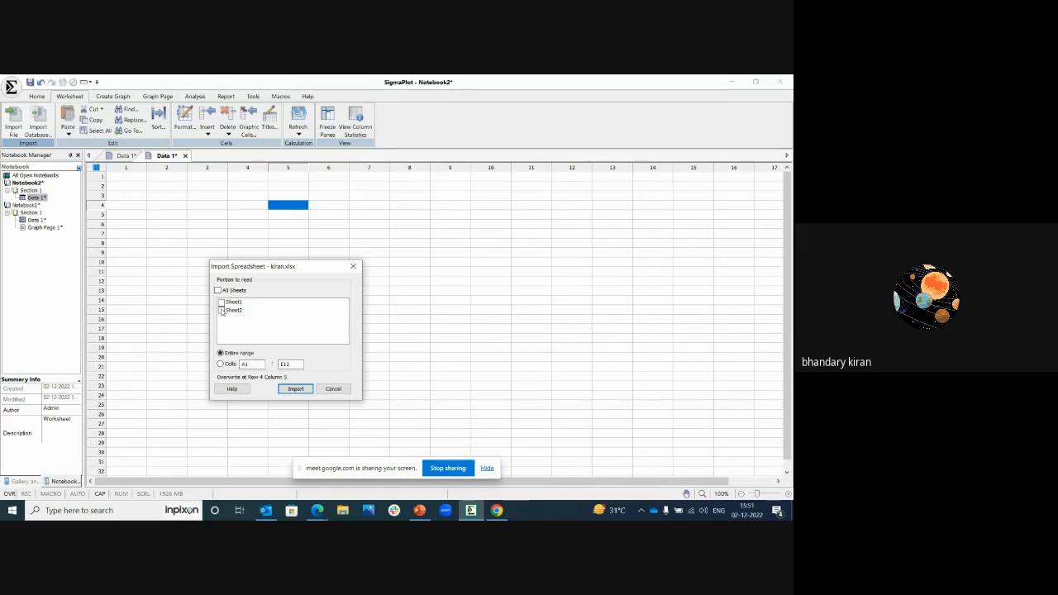
click(221, 311)
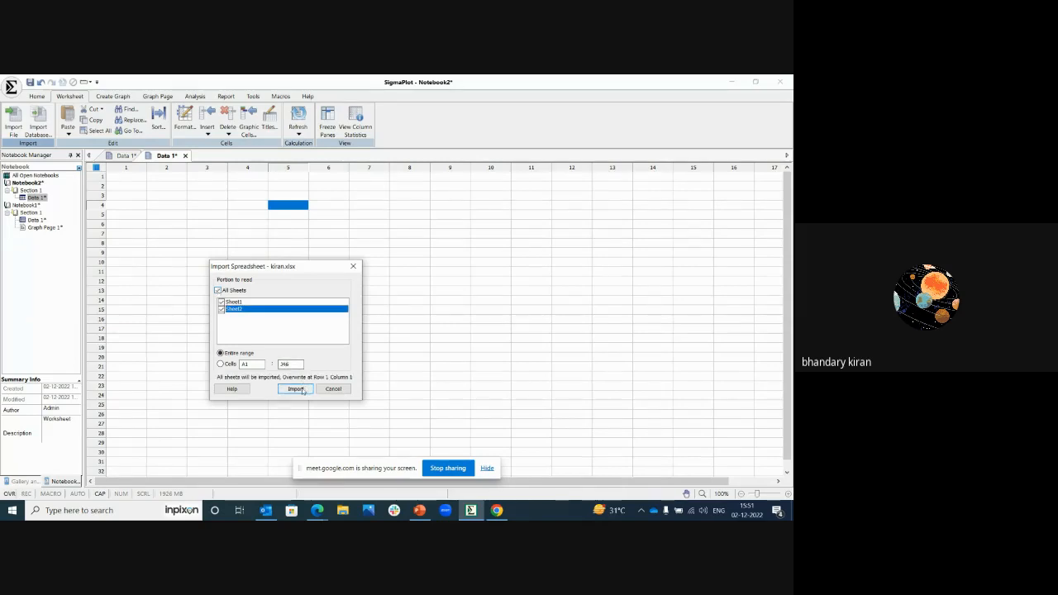
click(299, 389)
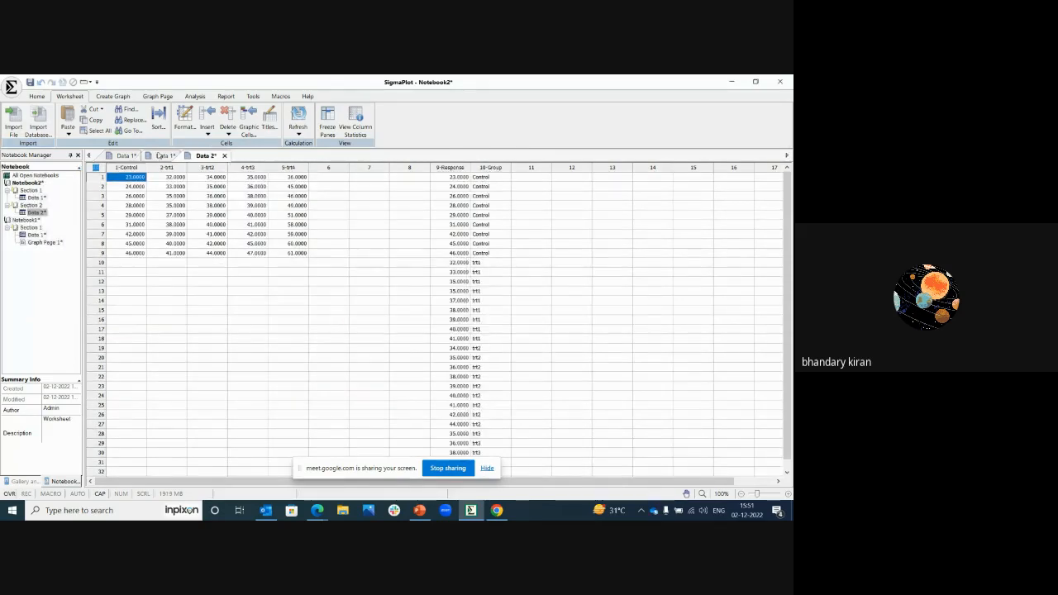
Step: Examine the imported worksheets, highlighting the Control to trt4 columns and the Response and Group columns in Data 2
click(161, 156)
click(214, 157)
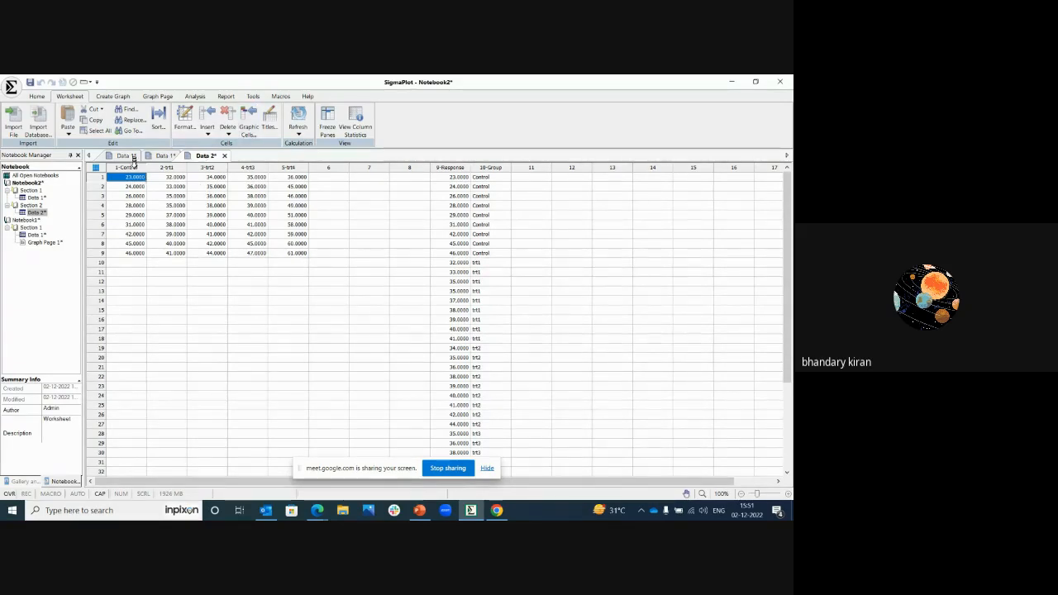
drag(132, 162, 295, 164)
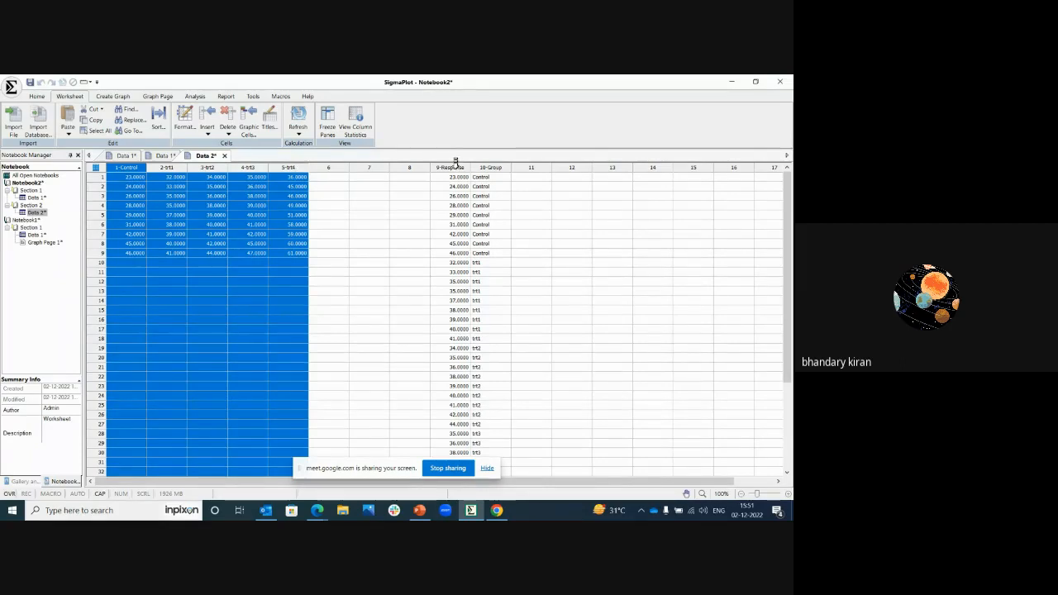
drag(455, 161, 472, 161)
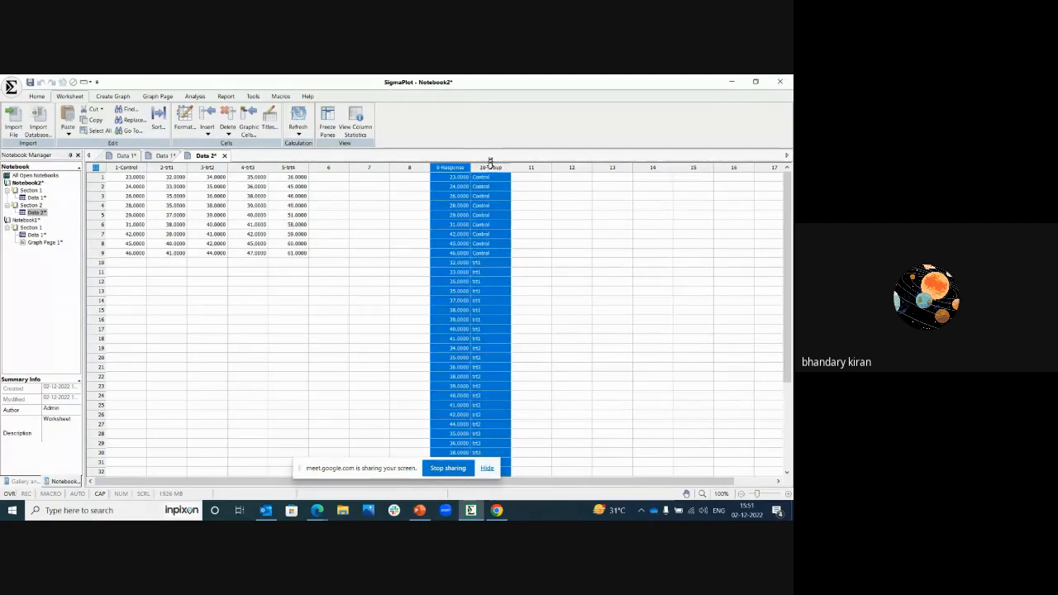
click(235, 225)
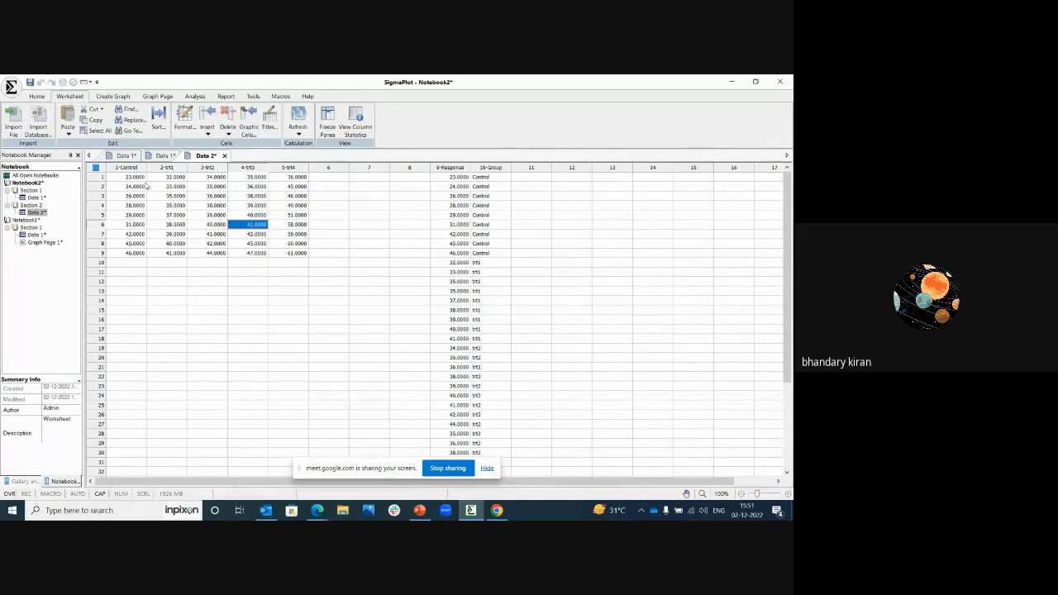
drag(125, 167, 281, 165)
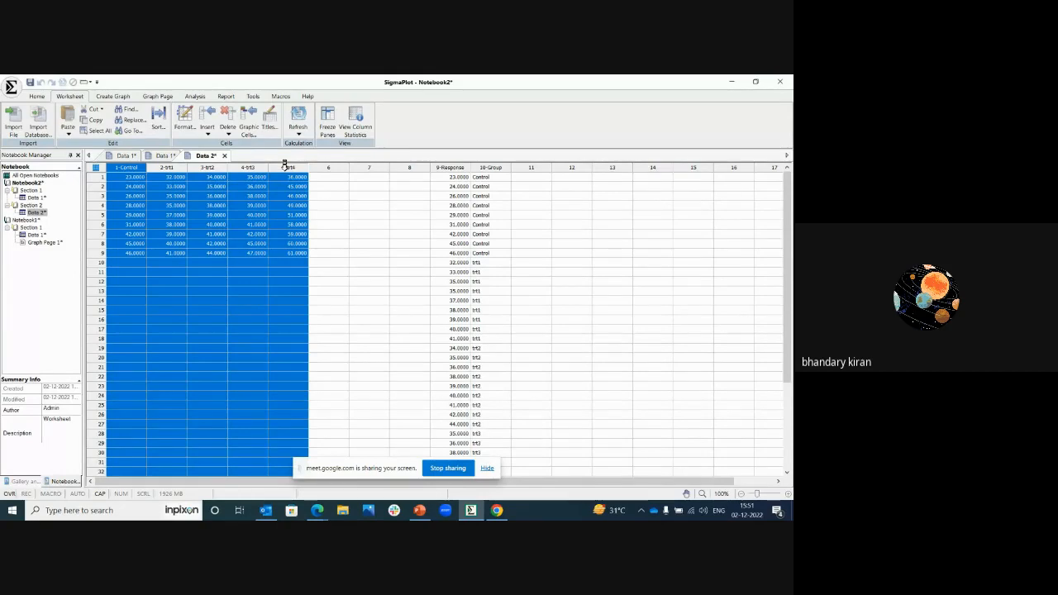
Step: Display the column statistics of Data 2 and examine the Control to trt4 columns
click(363, 129)
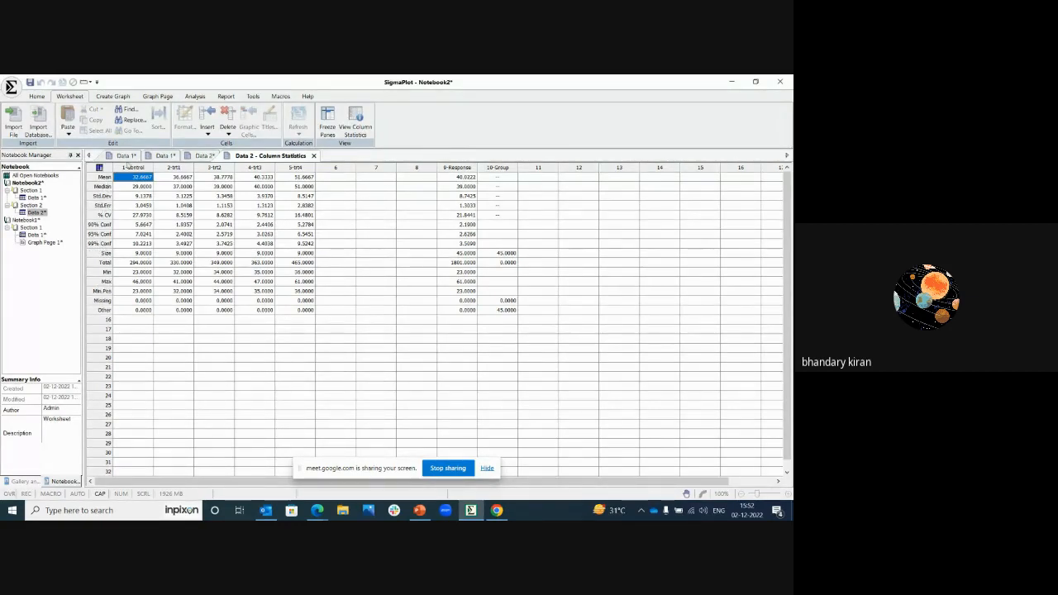
drag(132, 167, 289, 162)
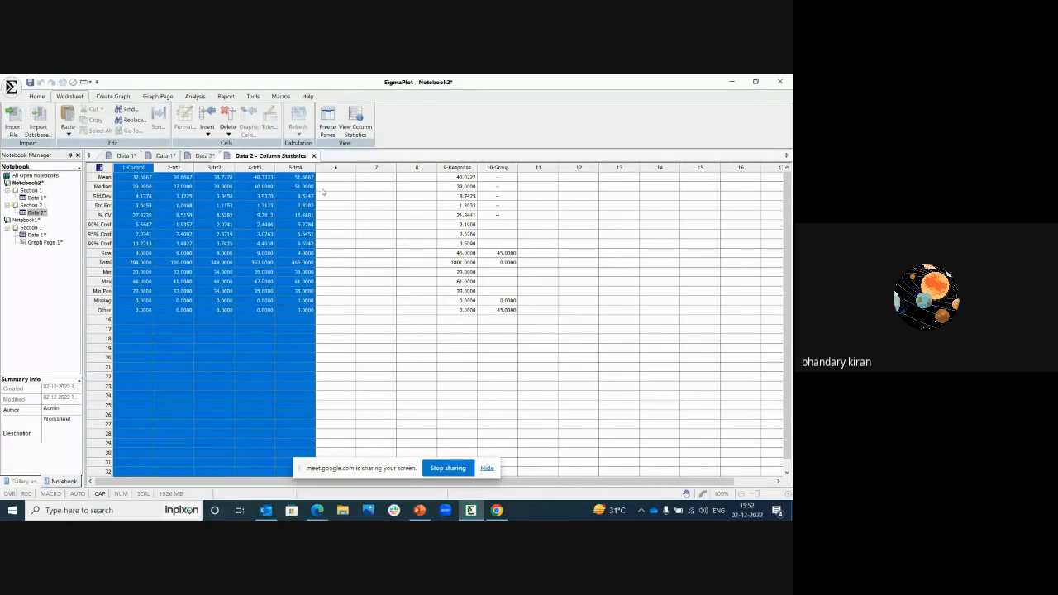
click(351, 236)
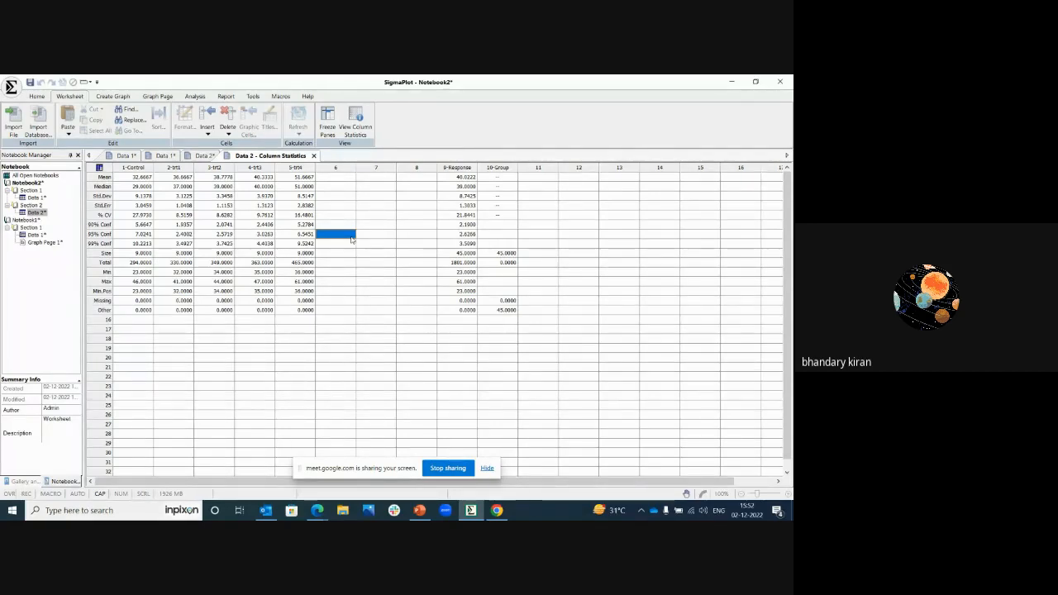
Step: Return to the Data 2 worksheet and browse the Graph Wizard's graph types and Scatter Plot styles
click(115, 96)
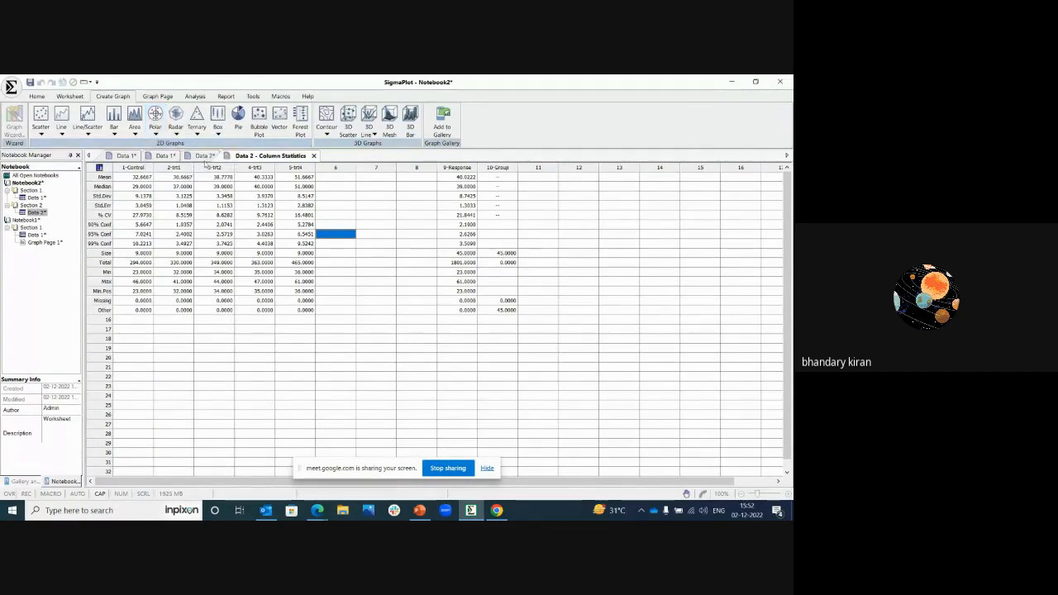
click(200, 157)
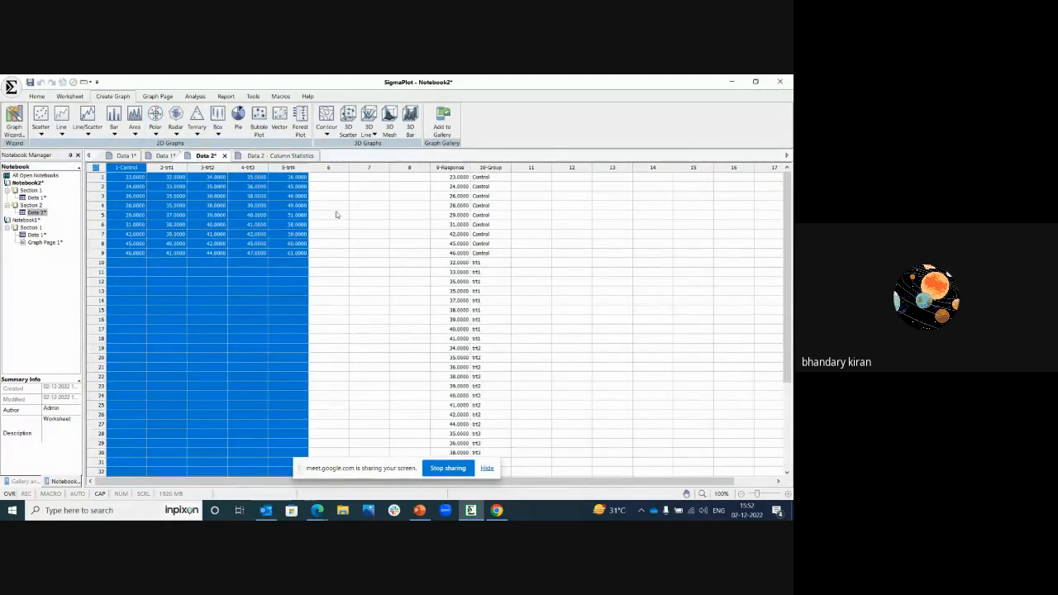
click(336, 214)
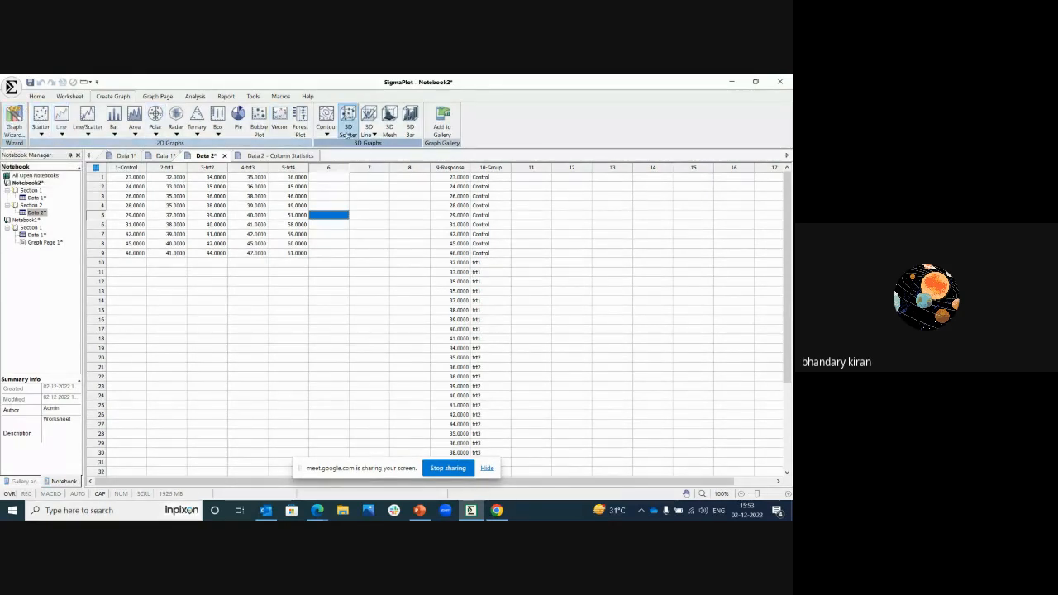
click(14, 121)
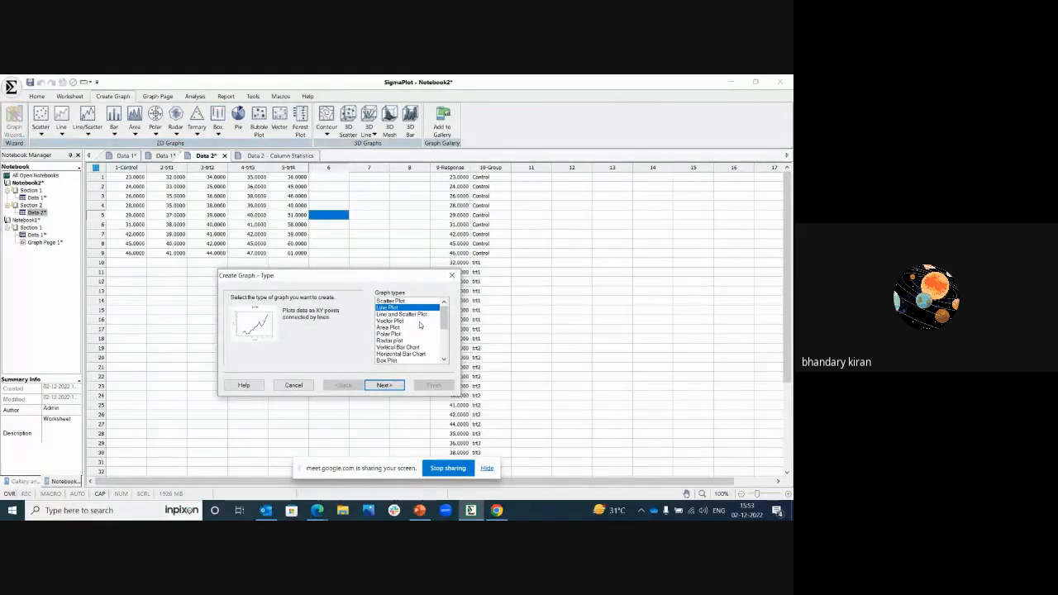
mouse_move(444, 319)
mouse_down()
mouse_move(444, 344)
mouse_move(444, 317)
mouse_up()
click(389, 302)
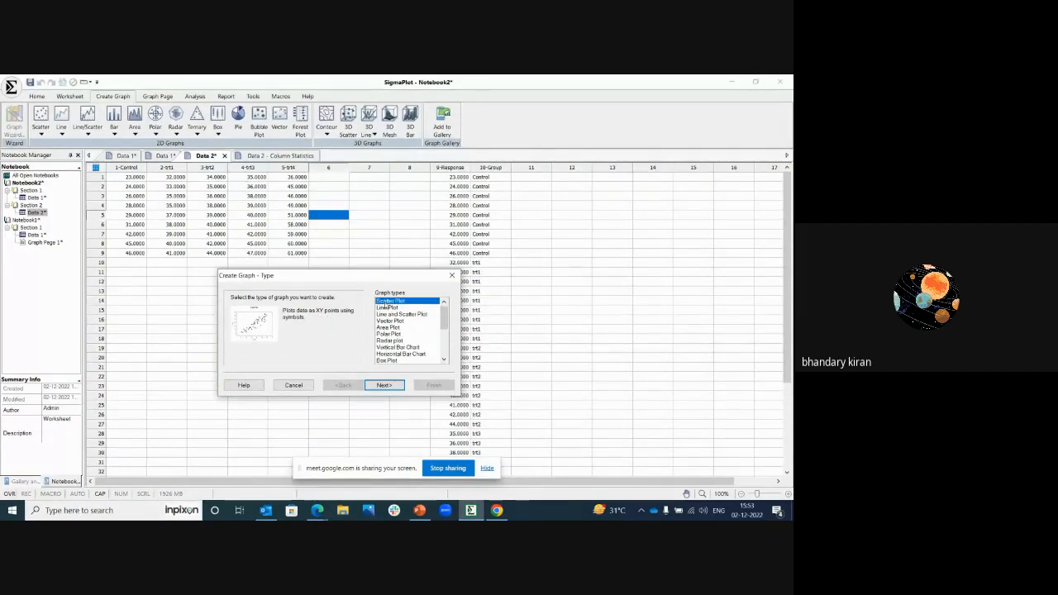
click(383, 386)
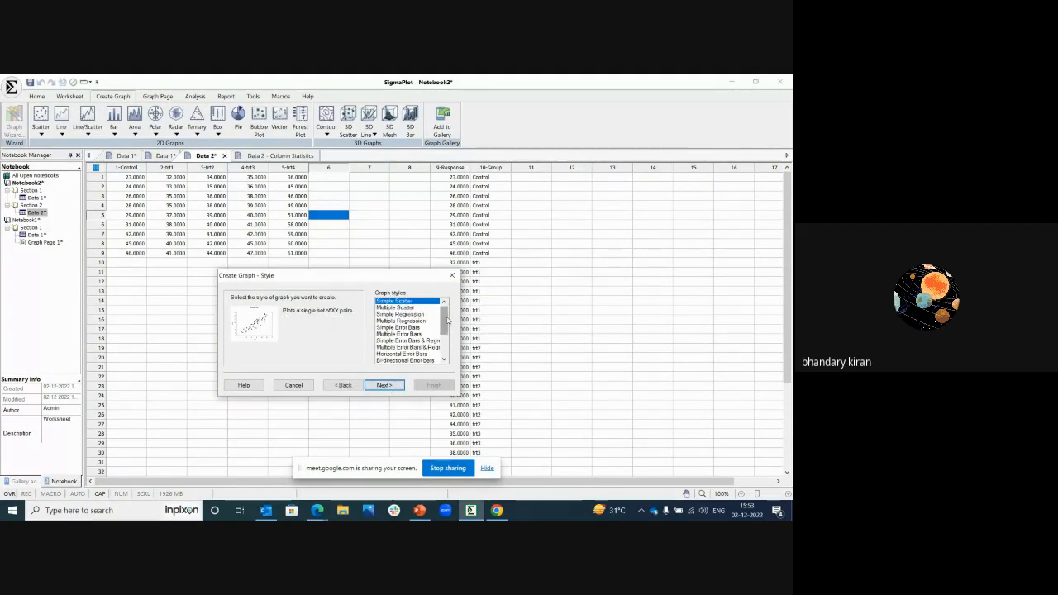
drag(444, 320, 444, 351)
click(343, 386)
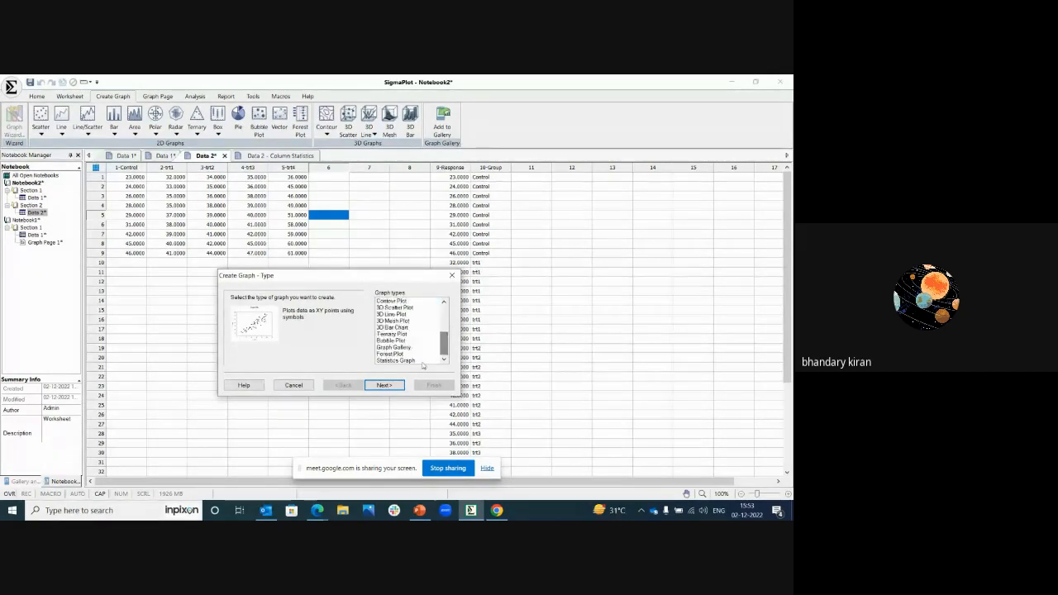
Step: Examine the Statistics Graph styles, including the residual, probability, quantile and ellipse plots, and close the wizard without creating a graph
click(397, 360)
click(385, 385)
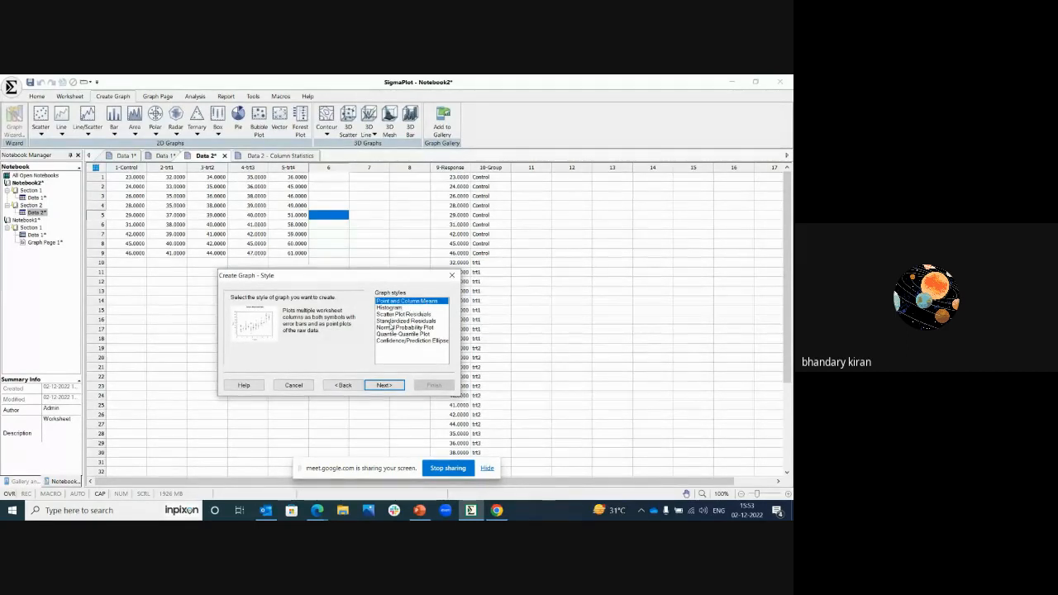
click(394, 334)
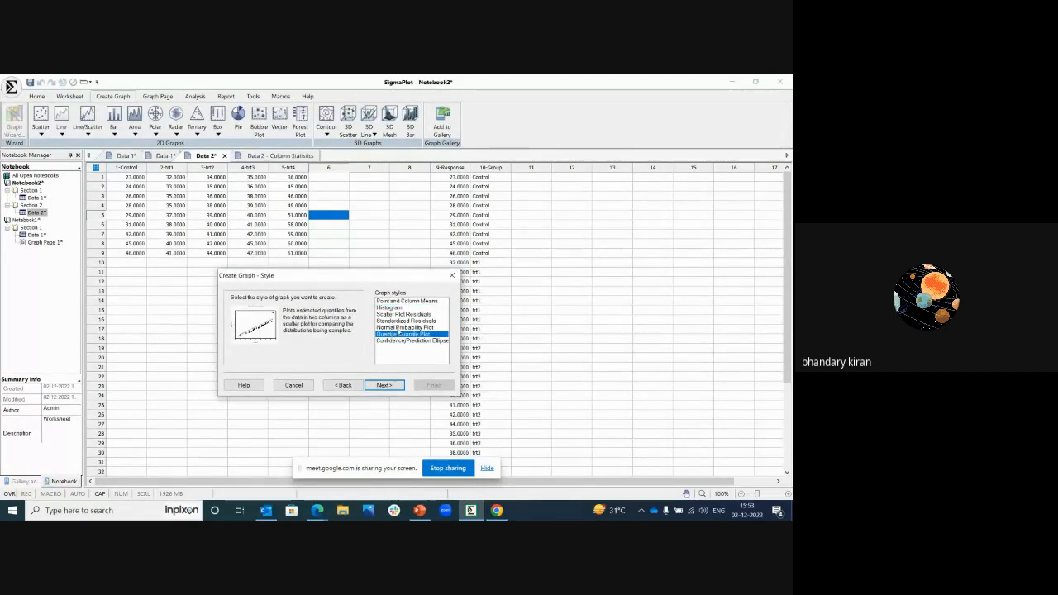
click(404, 328)
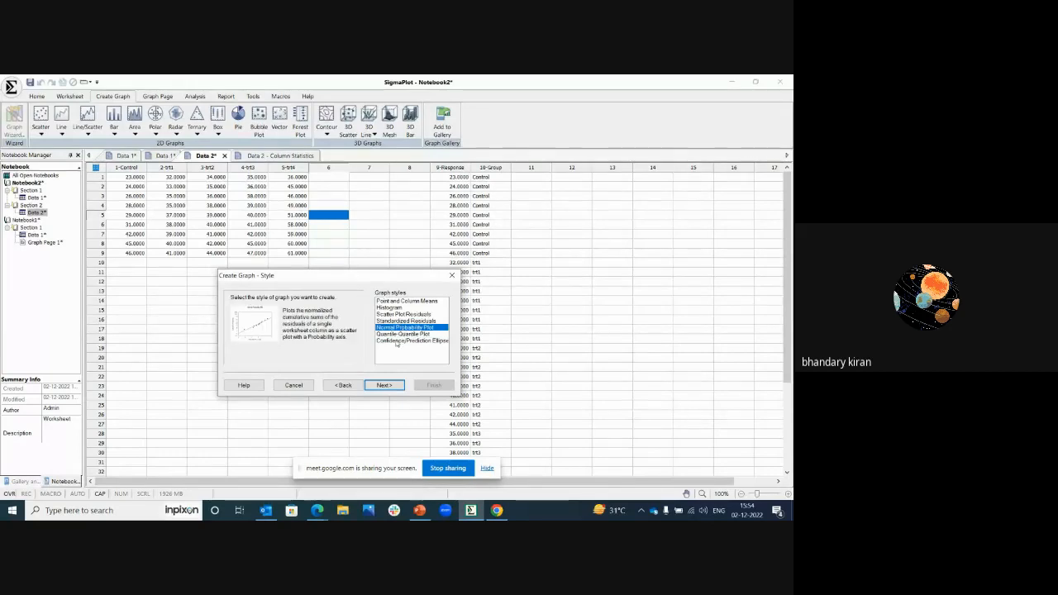
click(397, 342)
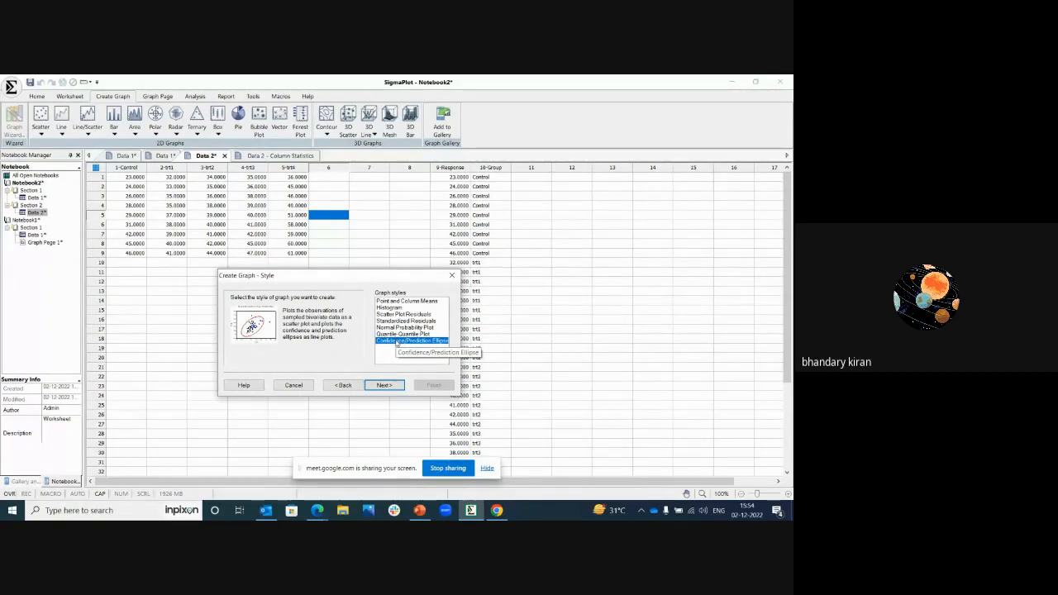
click(397, 315)
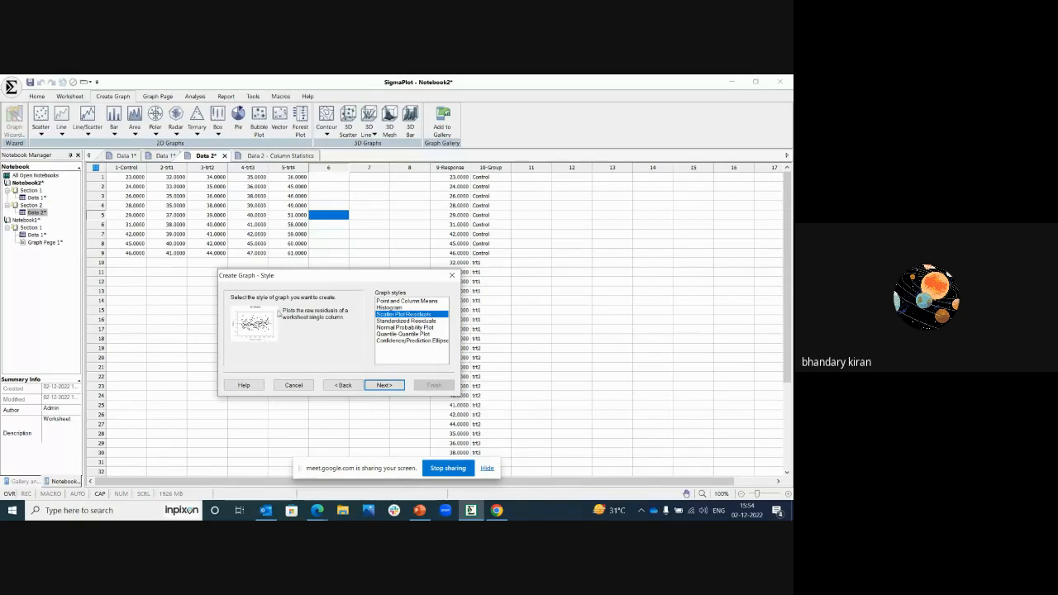
click(403, 321)
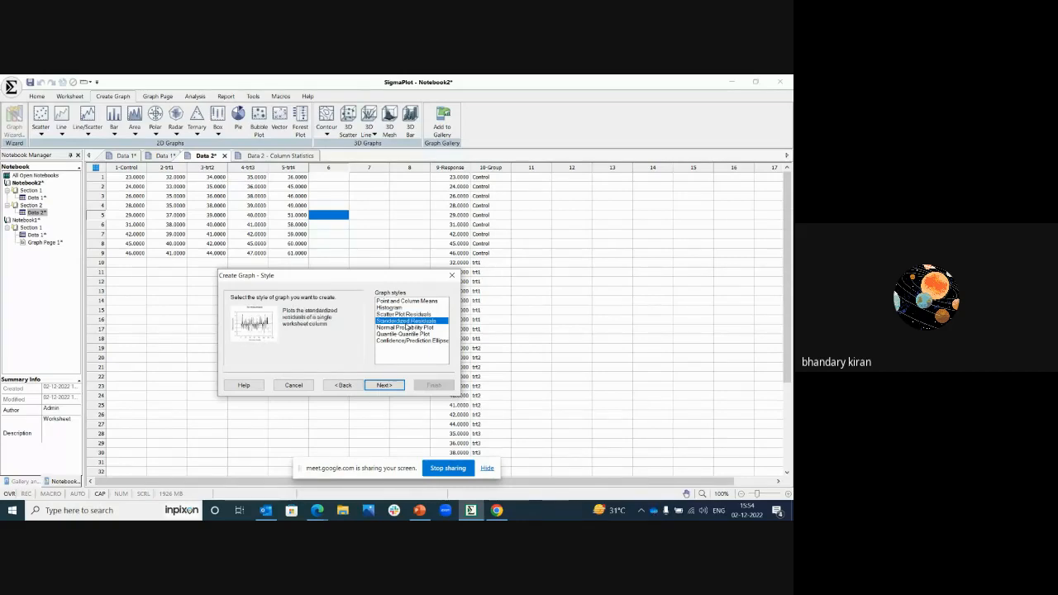
click(405, 327)
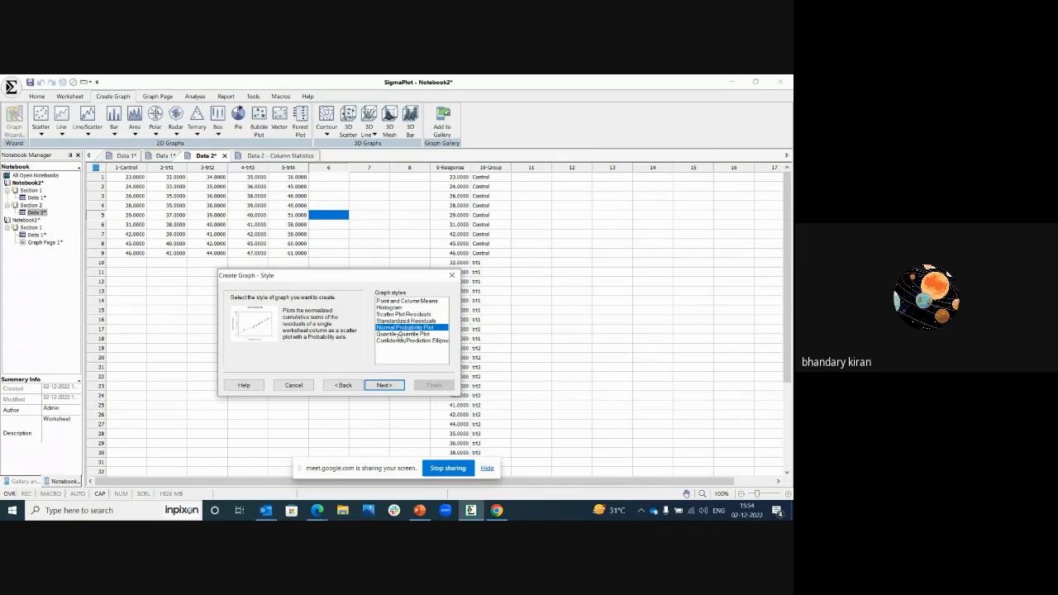
click(401, 341)
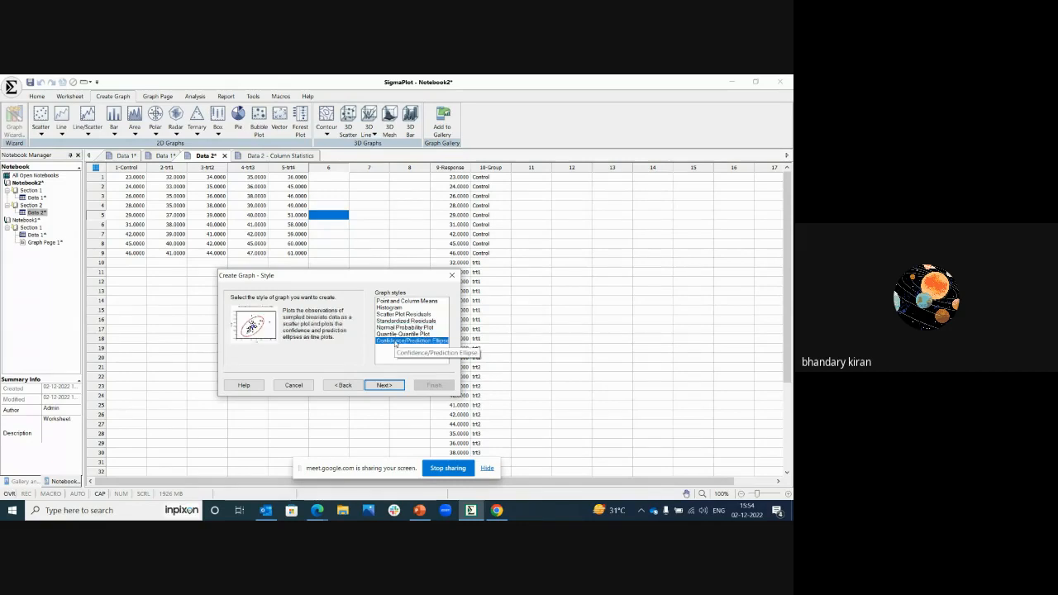
click(452, 274)
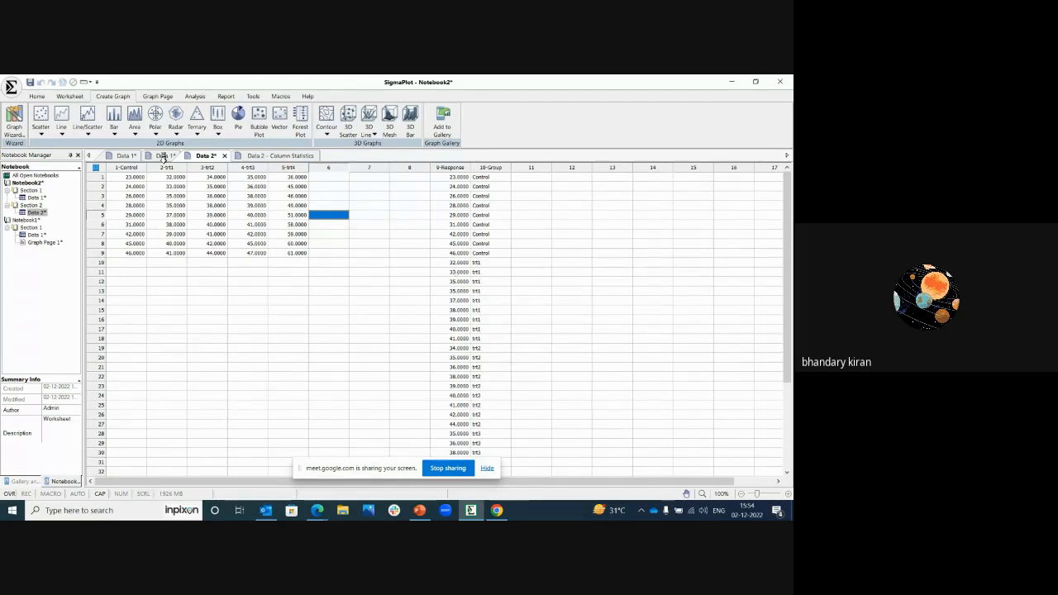
Step: Start a 2D scatter graph from the Data 2 worksheet using the X Many Y data format
click(45, 122)
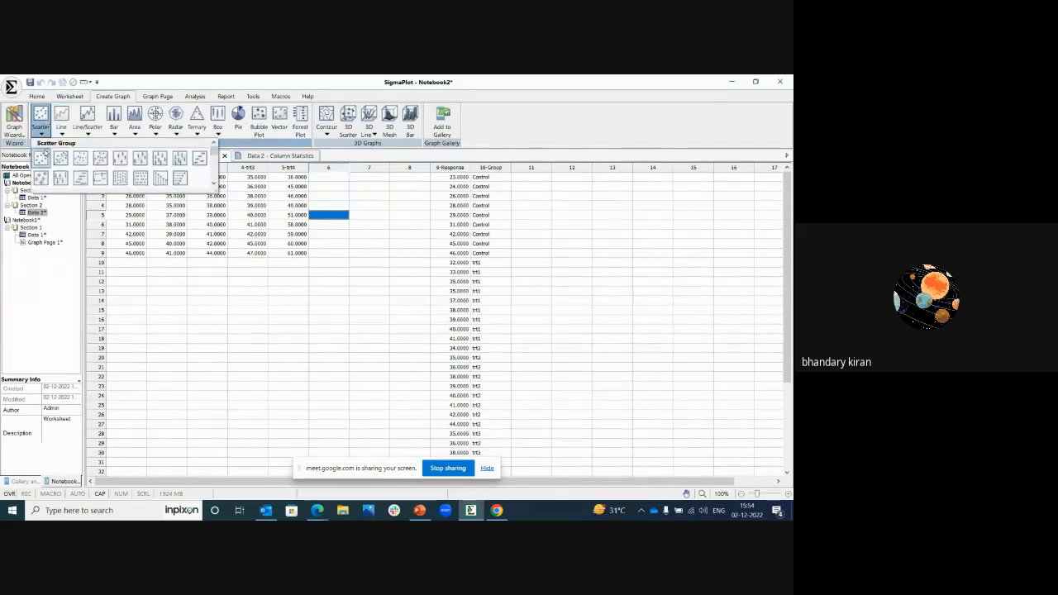
click(80, 159)
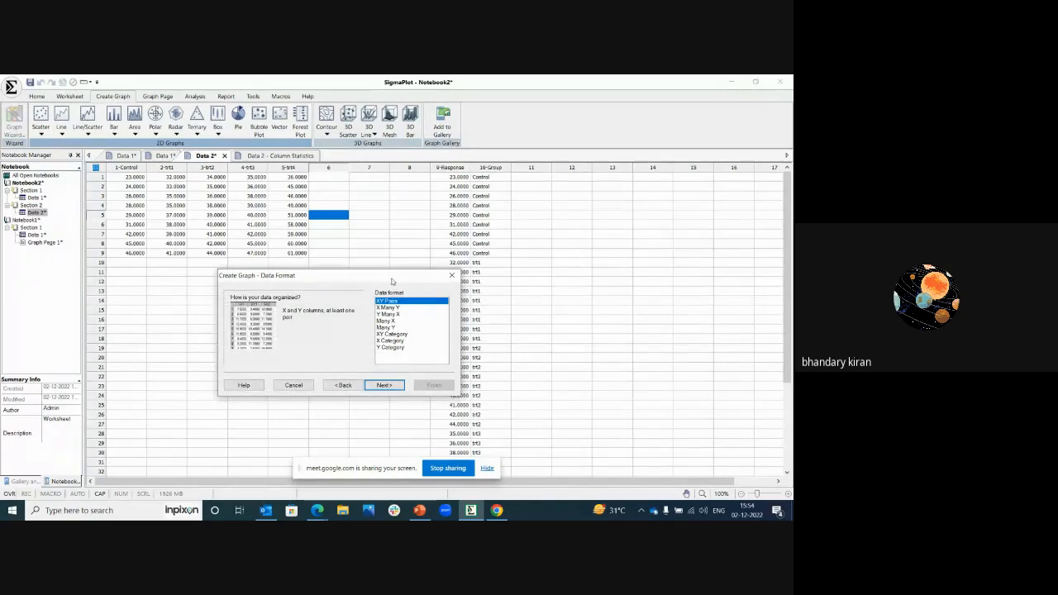
drag(382, 277, 329, 245)
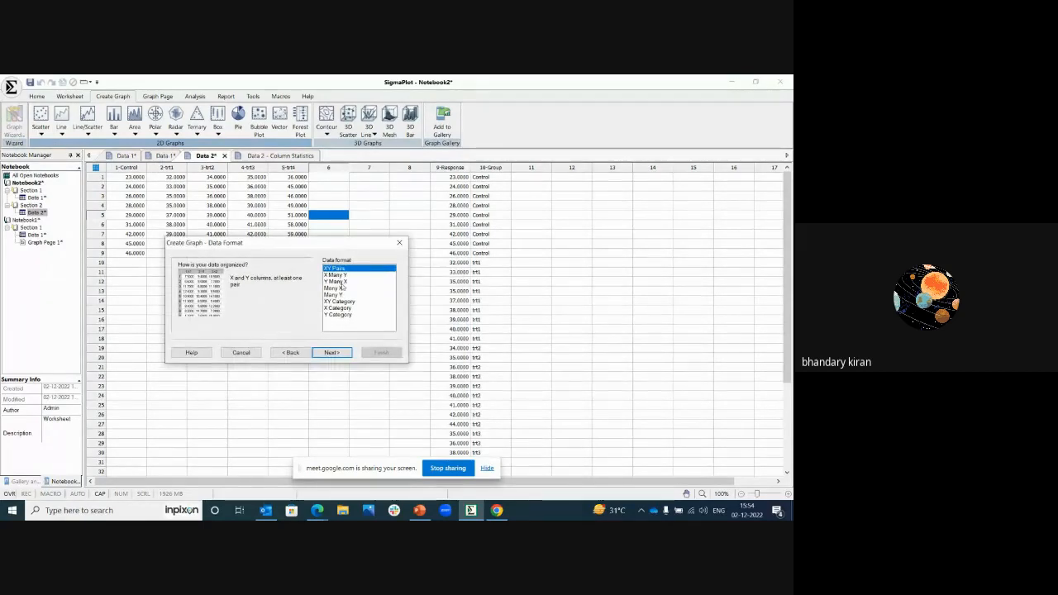
click(337, 274)
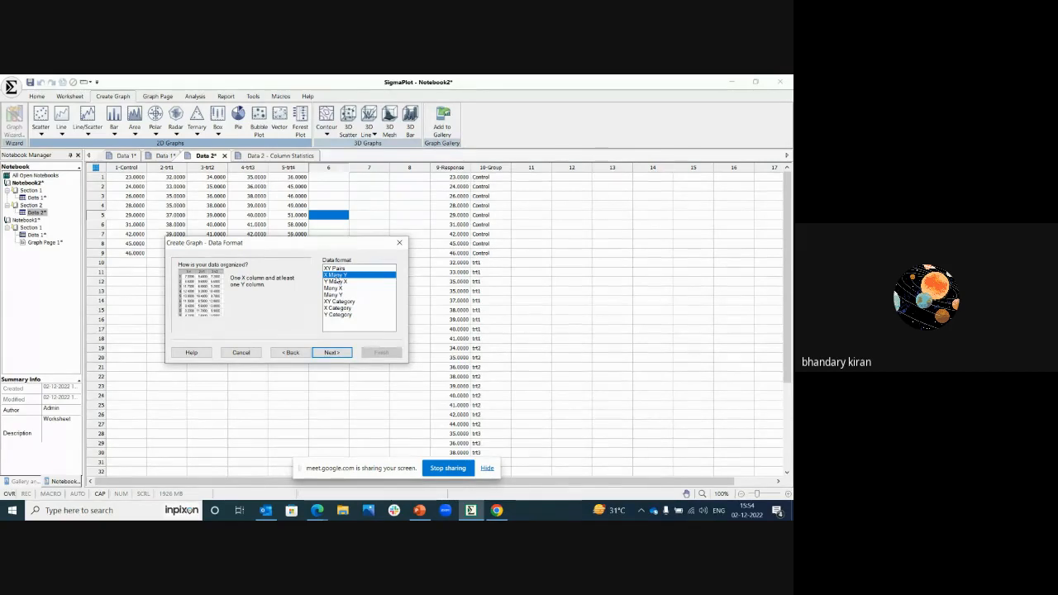
click(332, 352)
Step: Create the scatter graph with Control as X, trt1 as Y 1, rows 1-6 of trt2 as Y 2 and trt4 as Y 3
drag(300, 245, 349, 310)
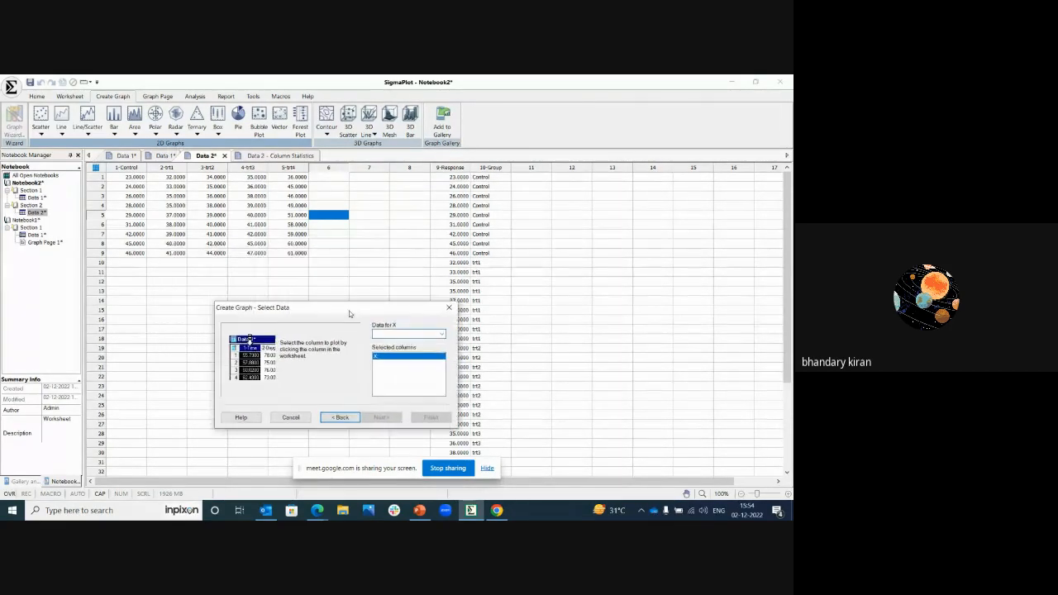
click(130, 161)
click(129, 168)
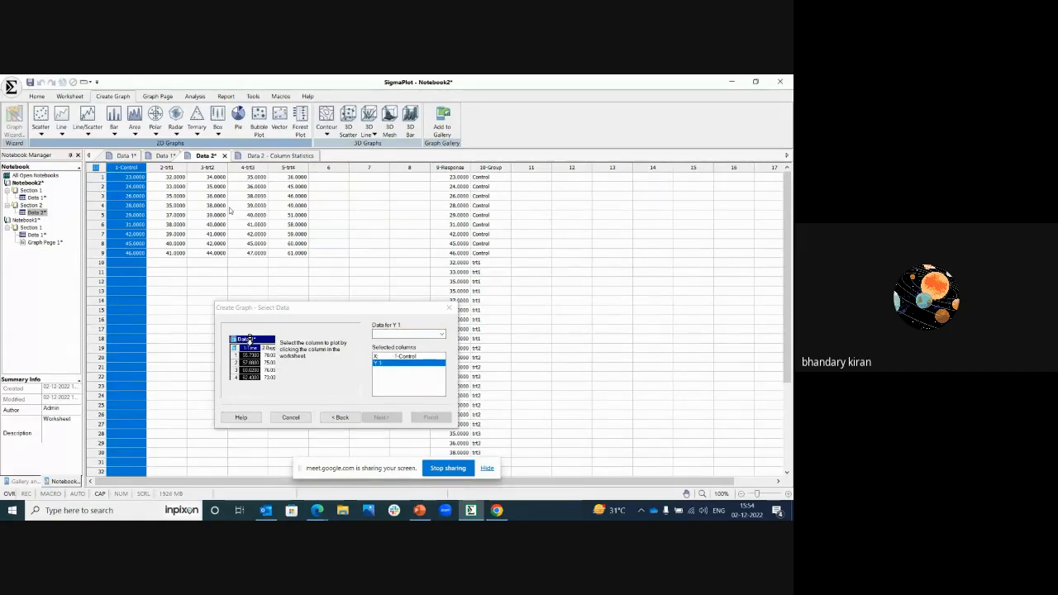
click(441, 335)
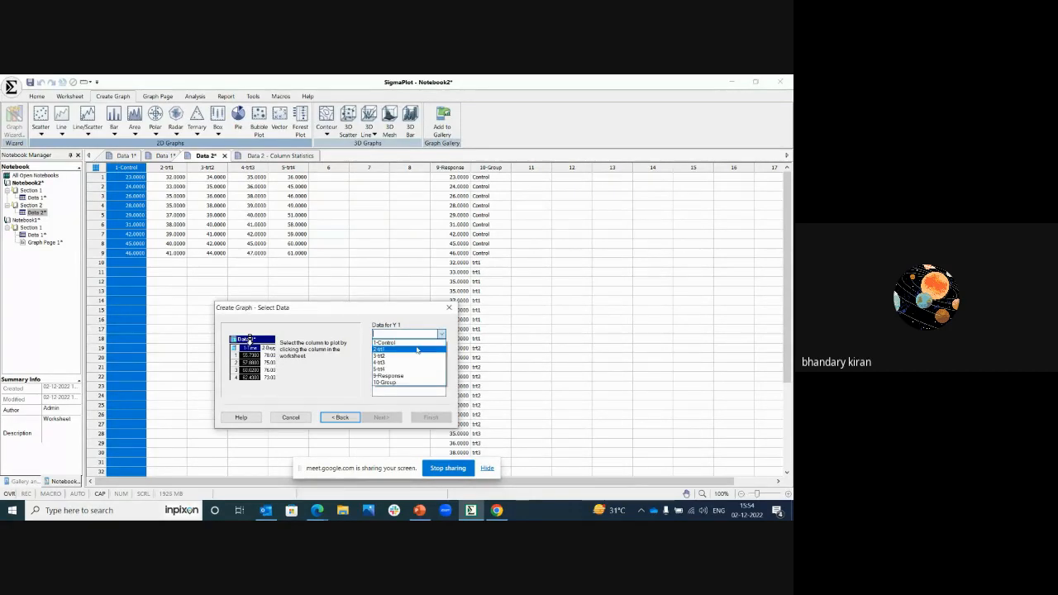
click(407, 350)
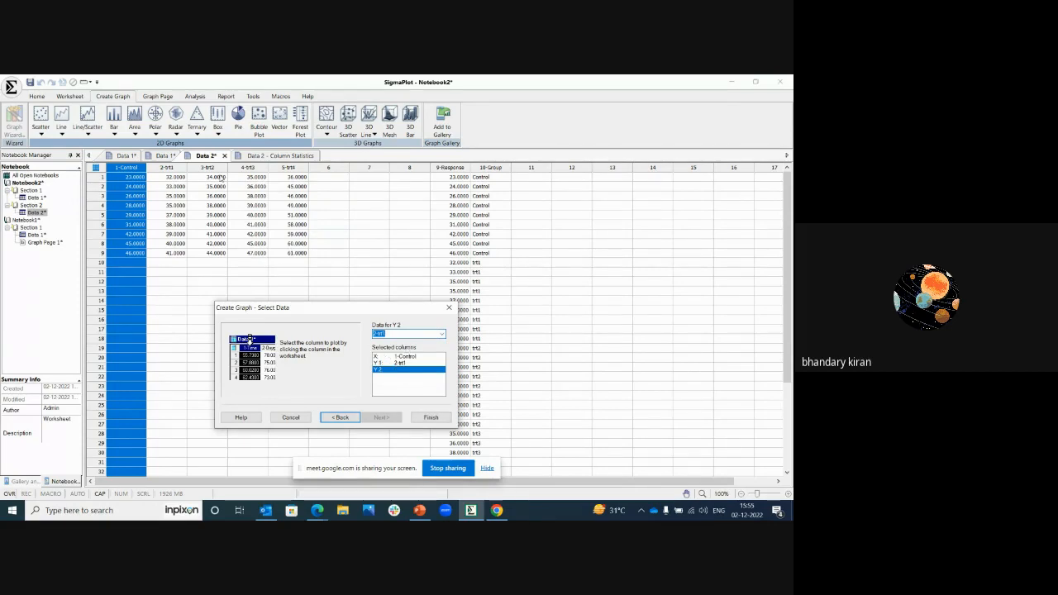
drag(220, 177, 222, 226)
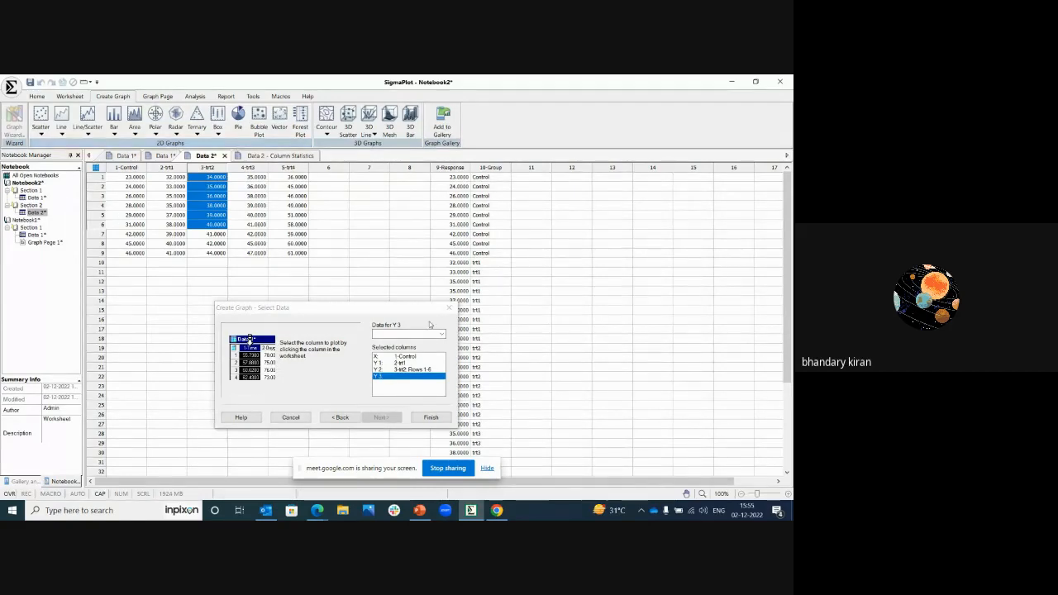
click(285, 163)
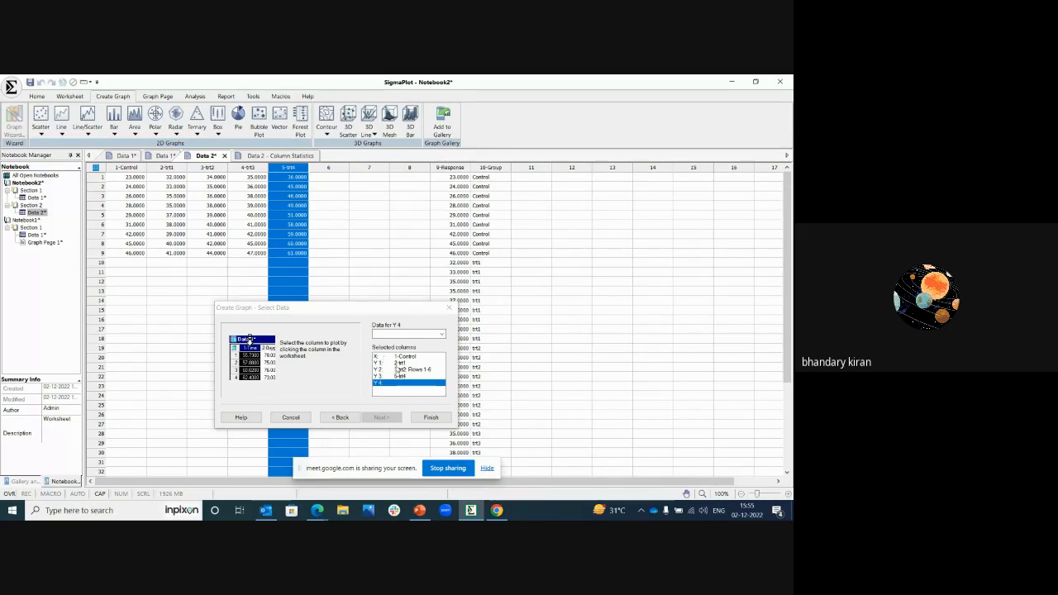
click(431, 417)
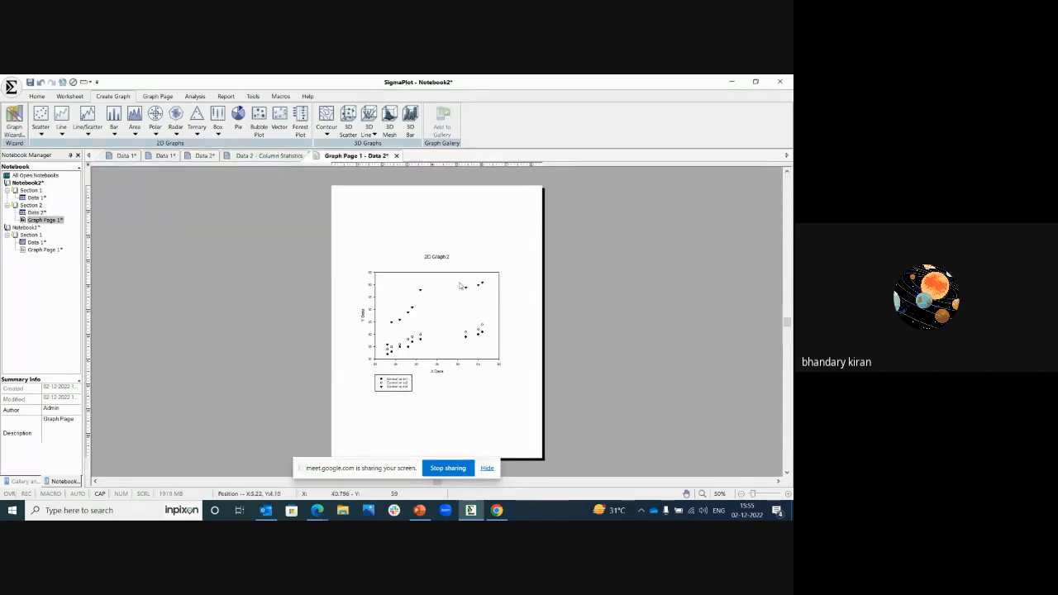
Step: Set the zoom of the new graph page to 75%
right_click(410, 224)
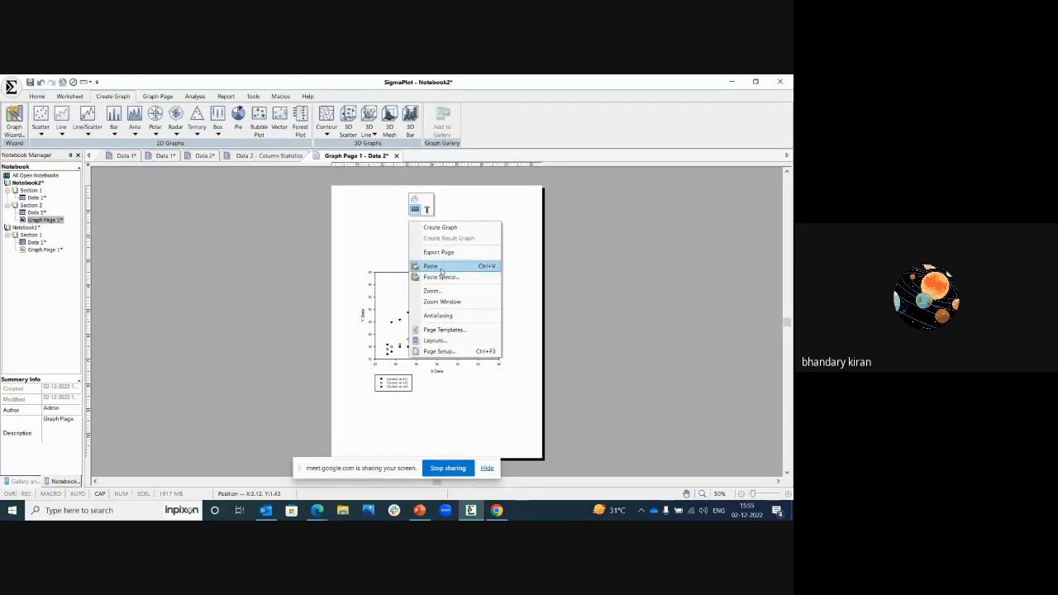
click(439, 295)
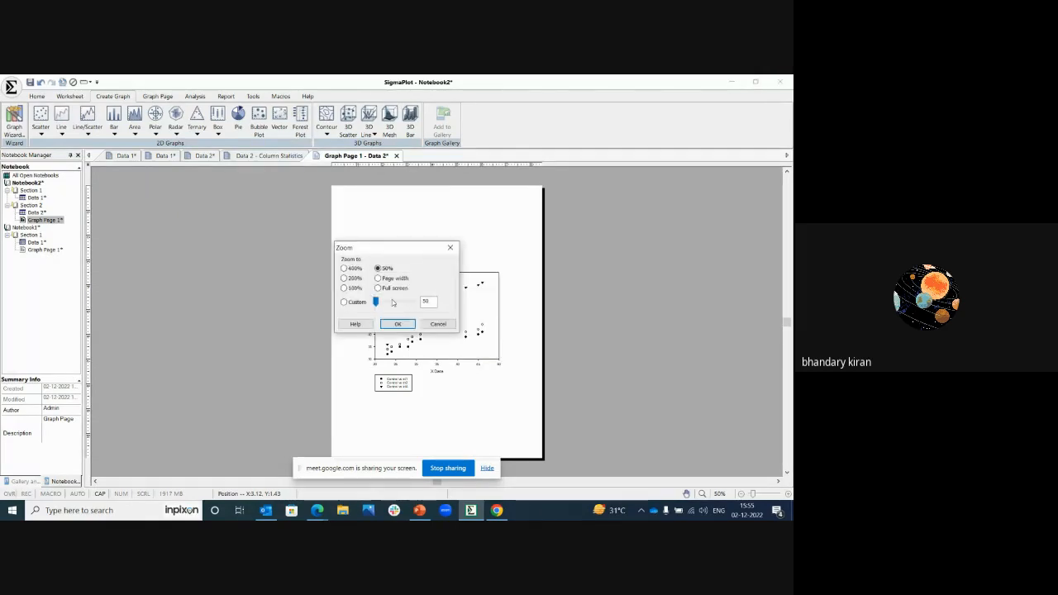
click(403, 324)
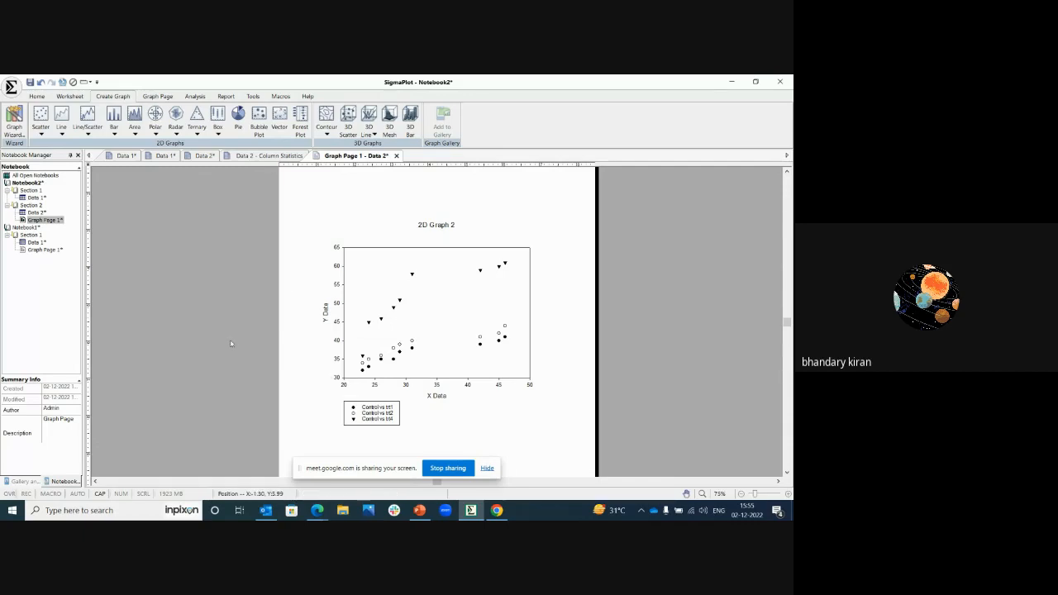
Step: Move the legend below the scatter graph slightly down and to the left, and deselect it
click(397, 409)
mouse_move(397, 410)
mouse_down()
mouse_move(456, 328)
mouse_move(485, 309)
mouse_move(532, 345)
mouse_move(518, 361)
mouse_move(387, 409)
mouse_move(394, 415)
mouse_up()
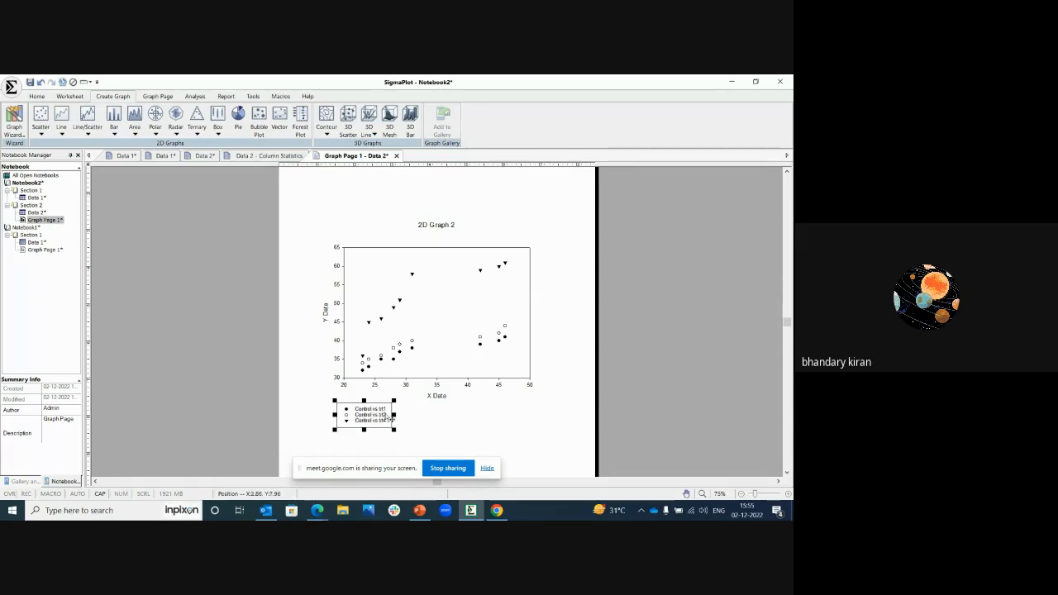
click(258, 350)
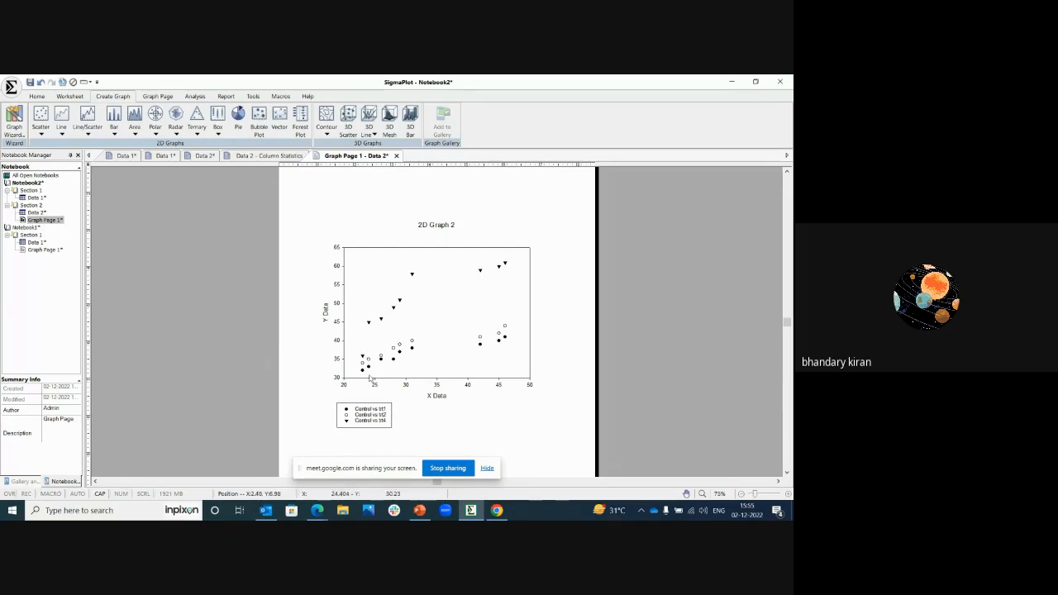
Step: Change the scatter graph's title text to "Multiple Scatter" in its graph properties
double_click(443, 293)
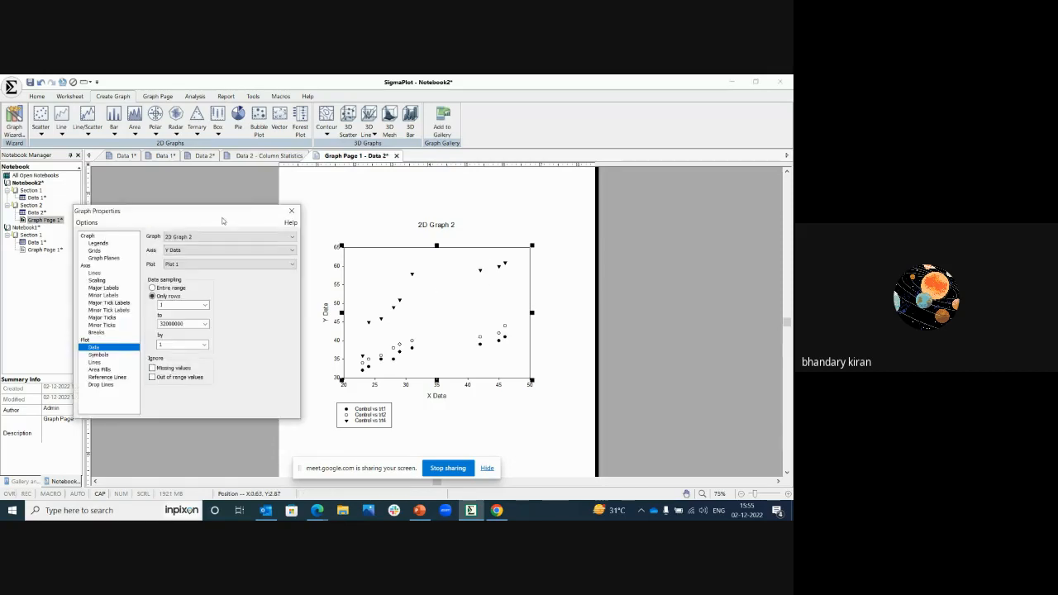
drag(221, 220, 288, 193)
click(181, 219)
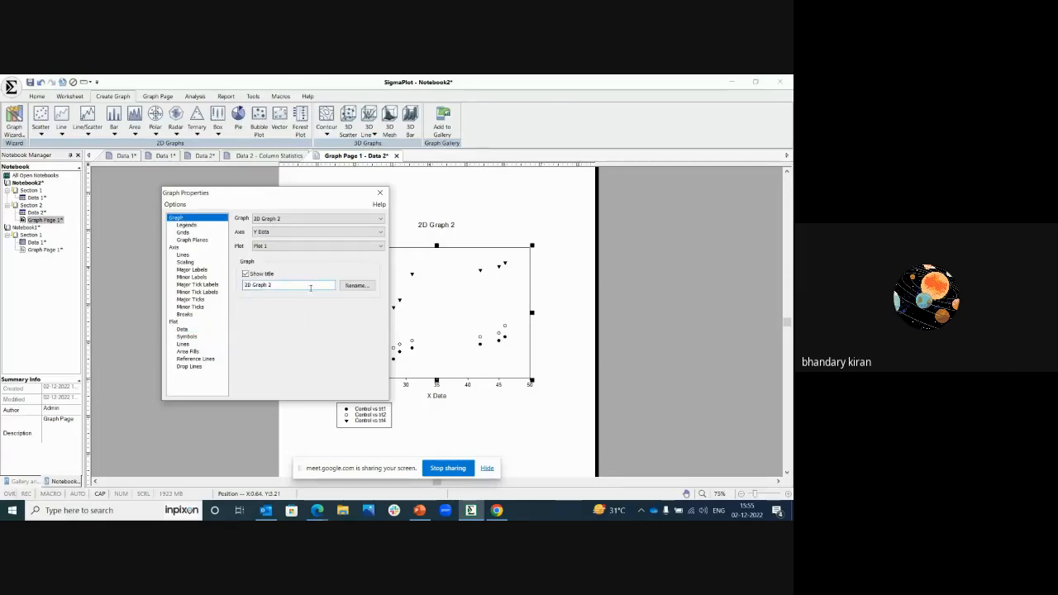
drag(257, 198, 147, 213)
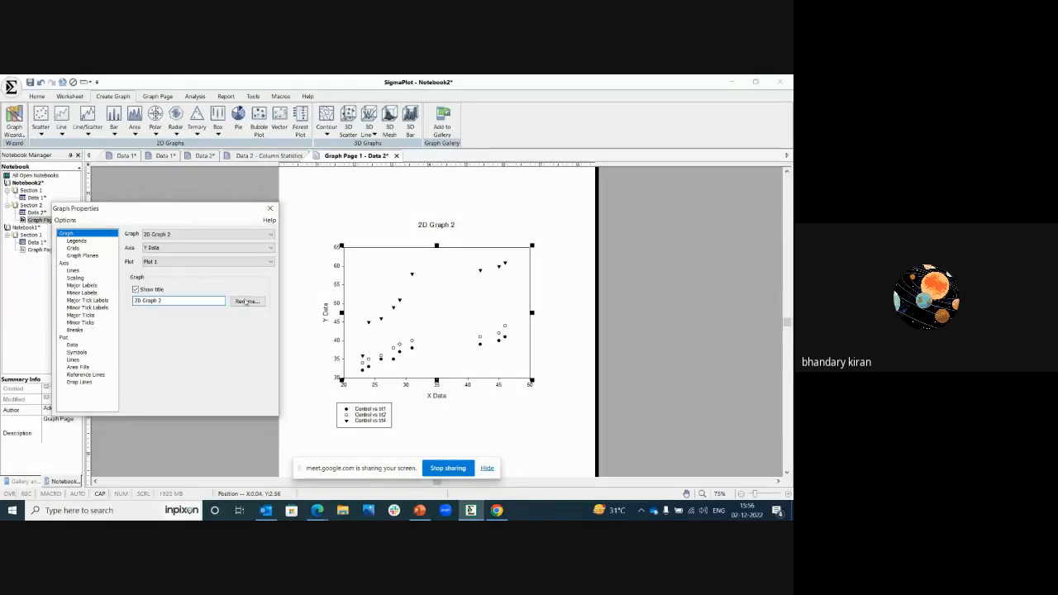
click(246, 301)
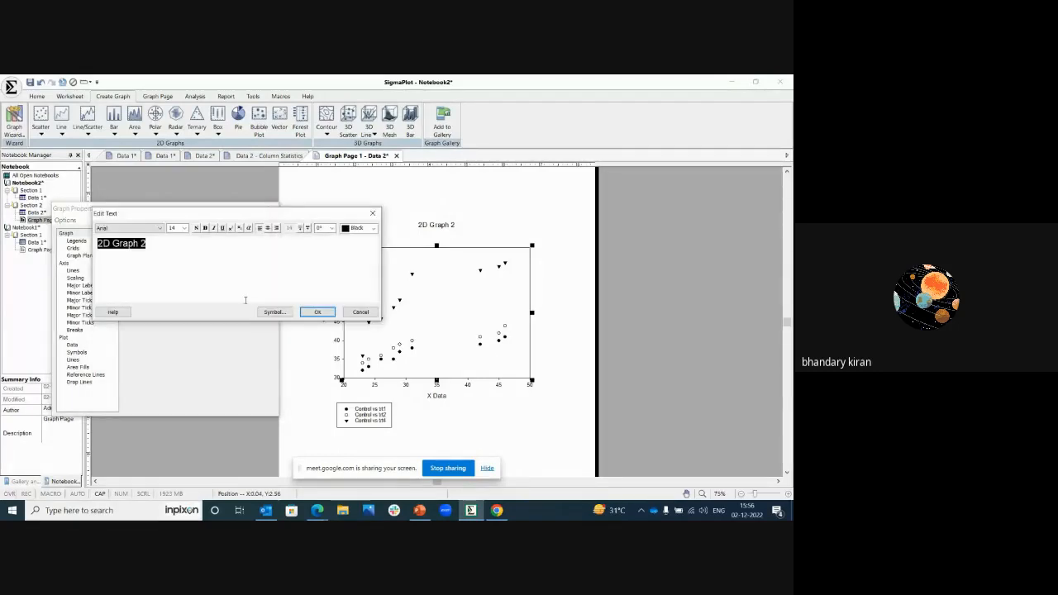
text(Mult)
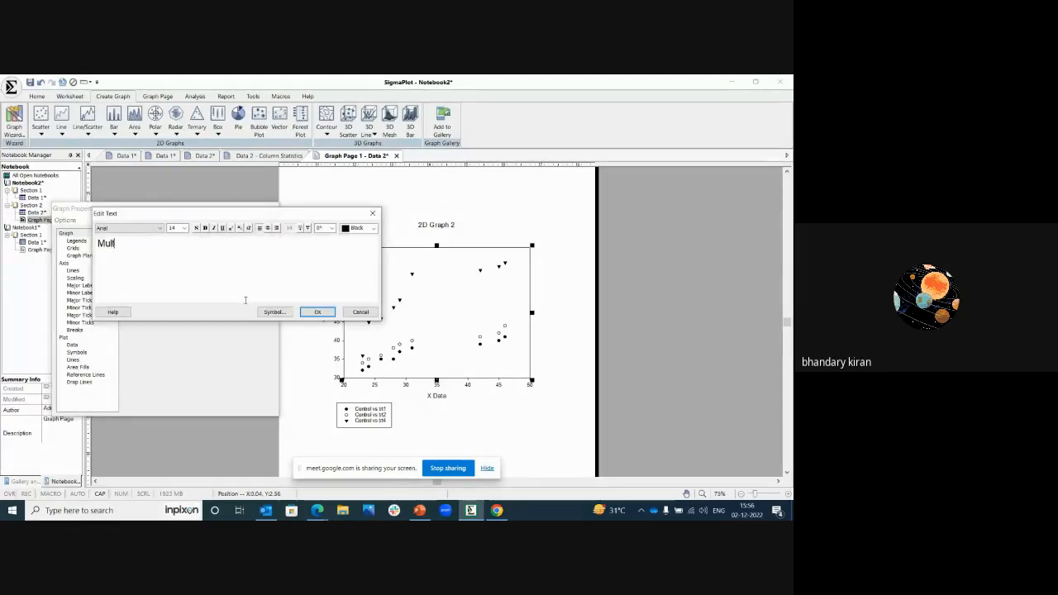
text(iple Scatter)
click(128, 227)
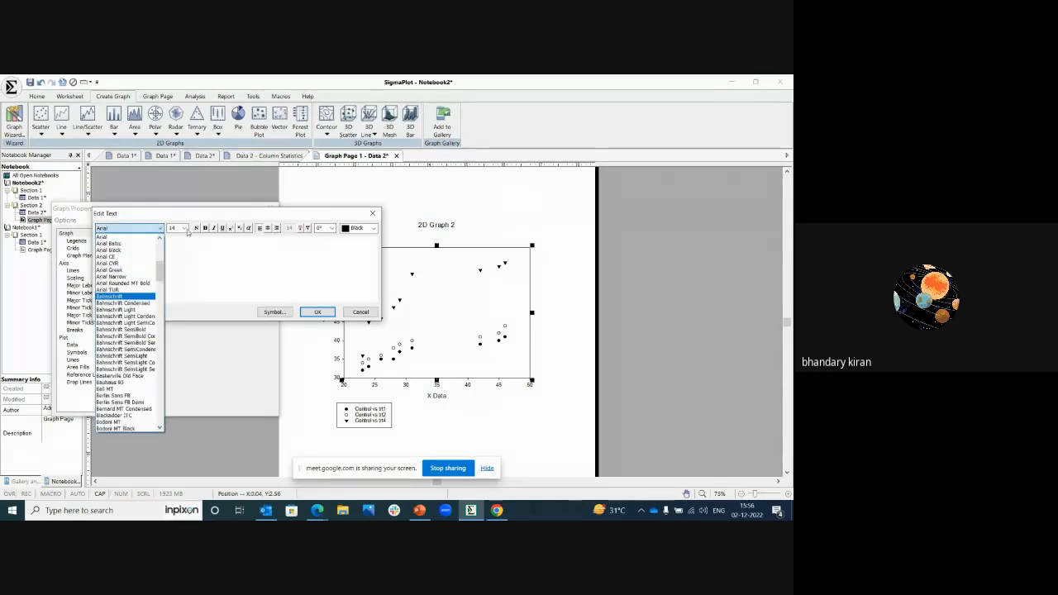
click(192, 235)
click(185, 229)
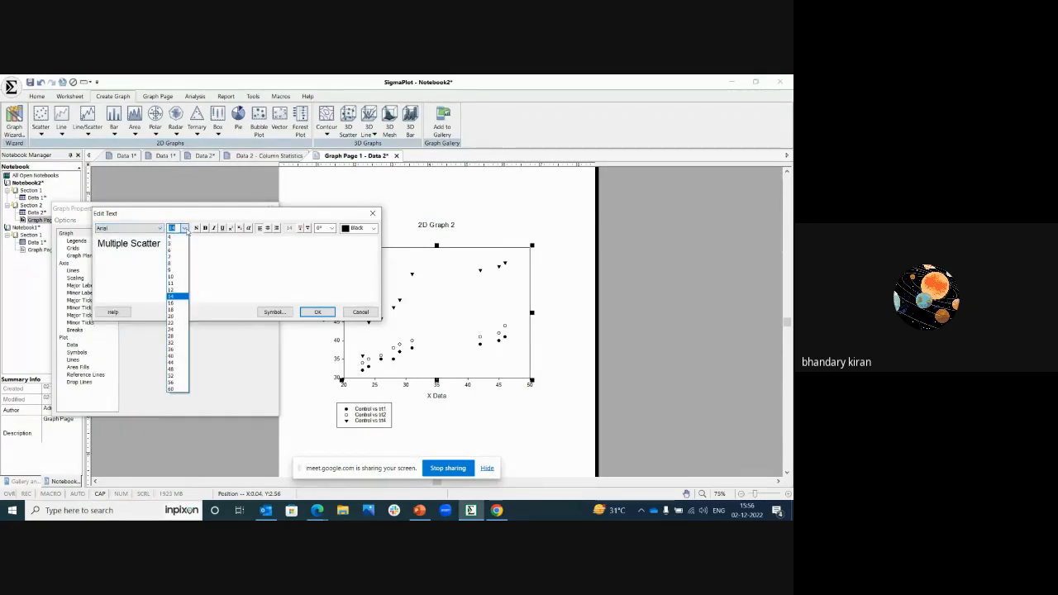
click(213, 271)
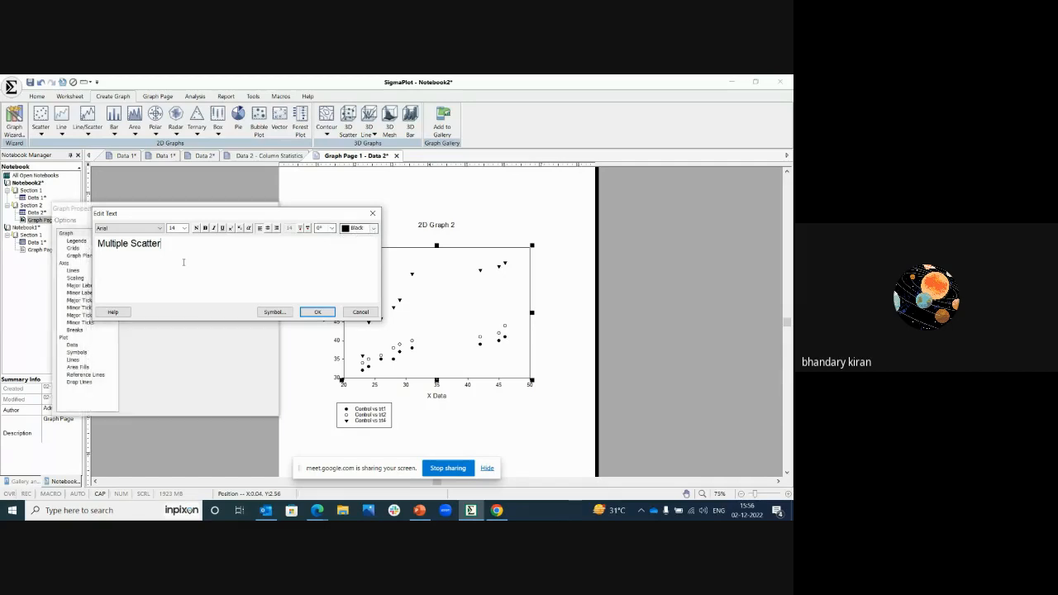
Step: Colour the whole title text red and apply the title edit
drag(163, 244, 95, 244)
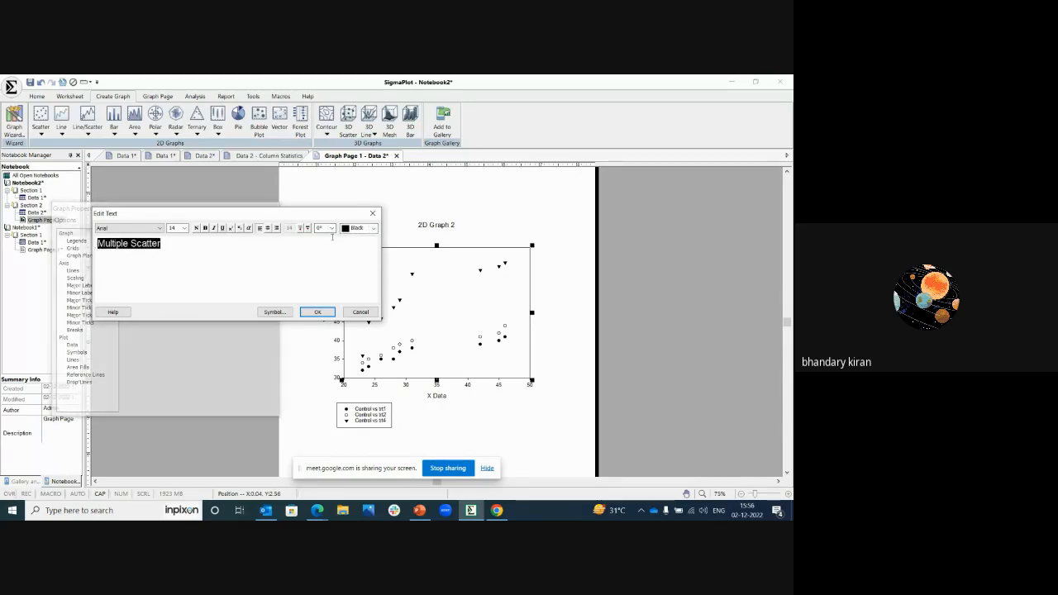
click(374, 231)
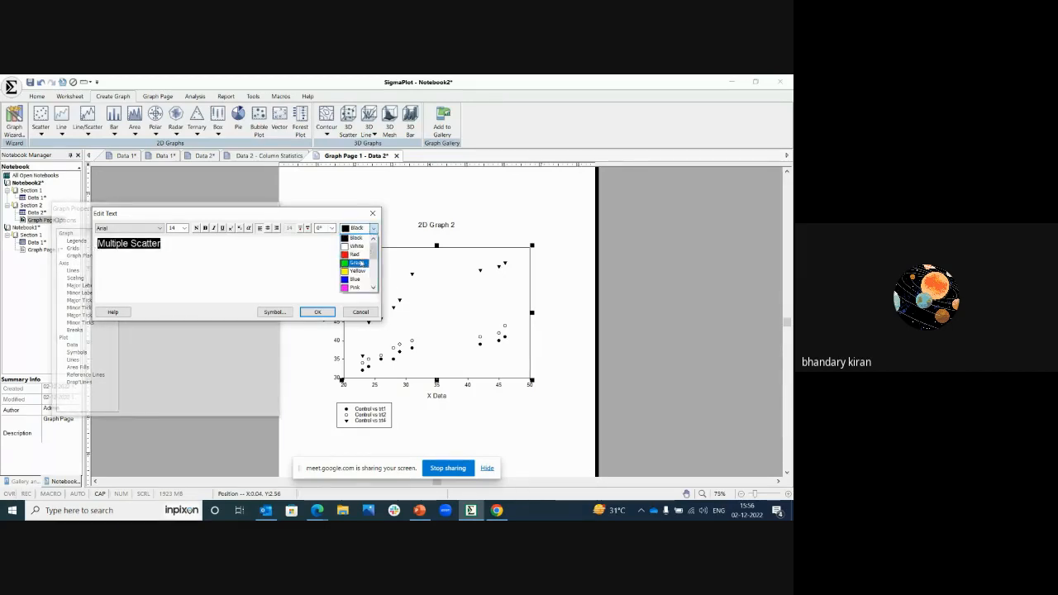
click(356, 254)
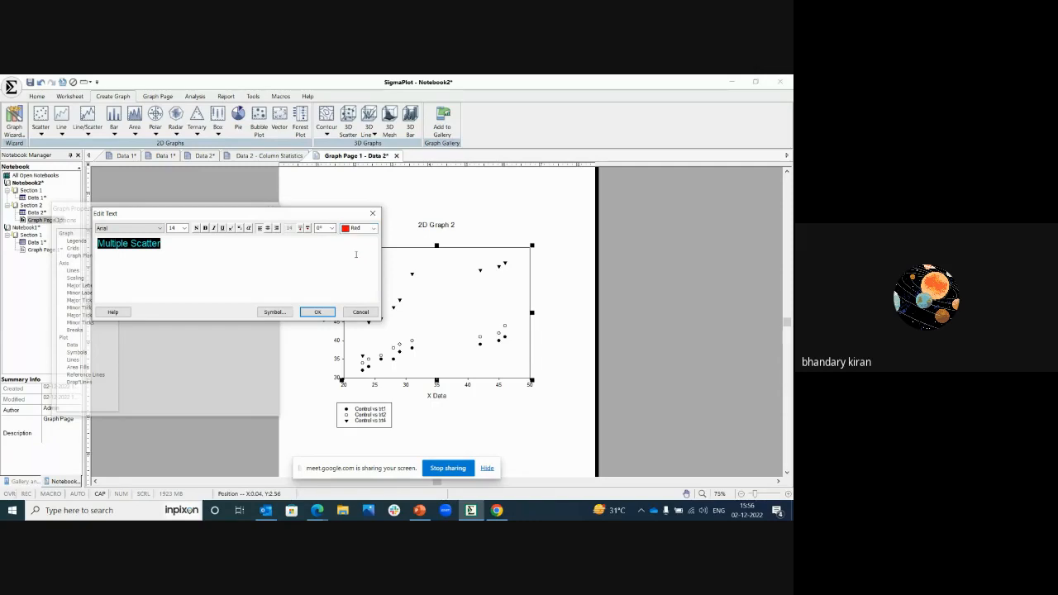
click(318, 312)
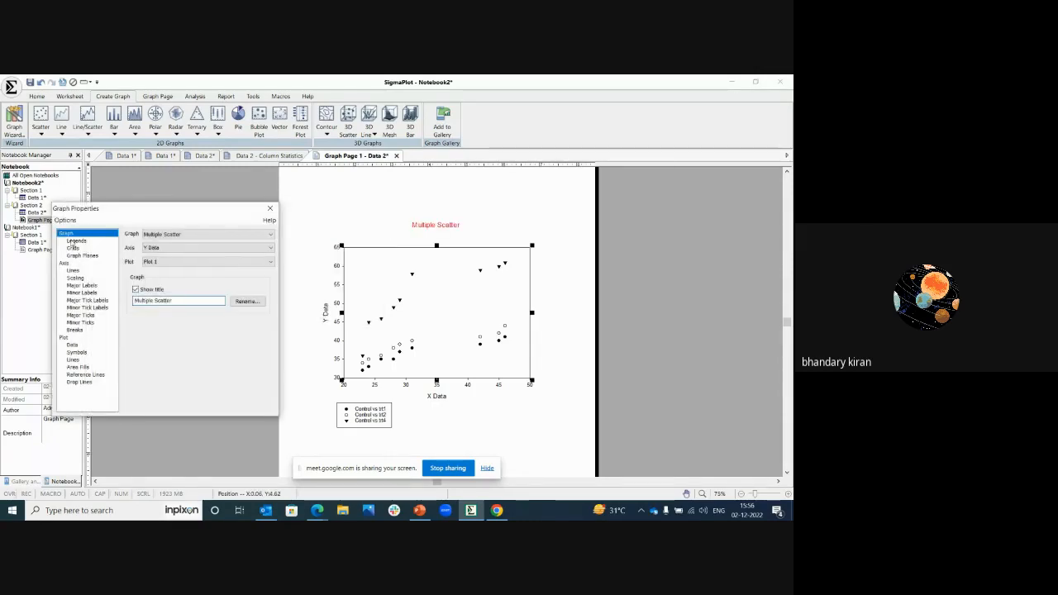
Step: Use only the Y names for the legend entries and shift the legend box slightly down
click(72, 242)
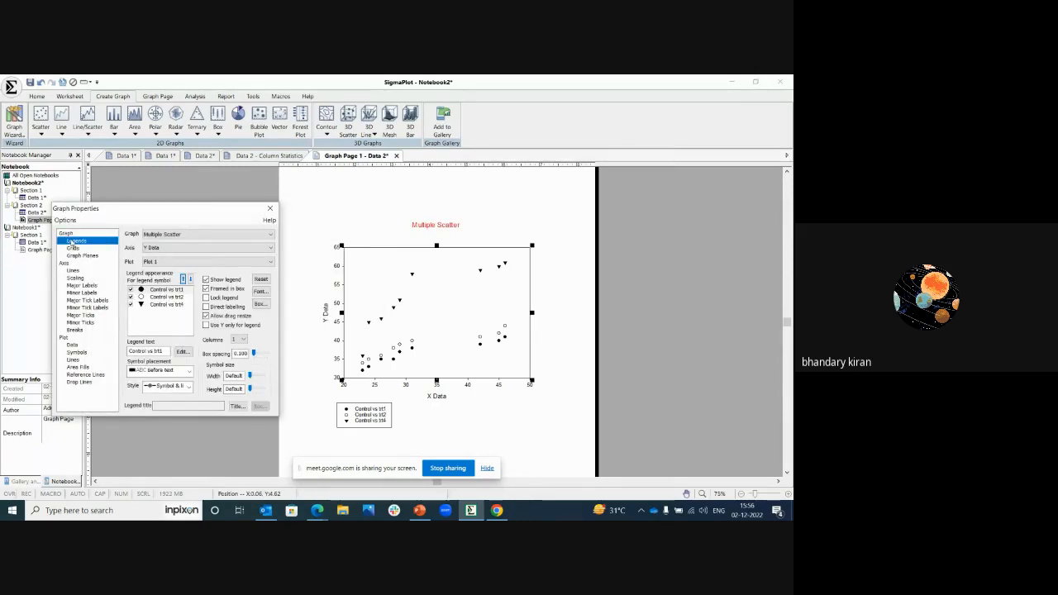
click(169, 291)
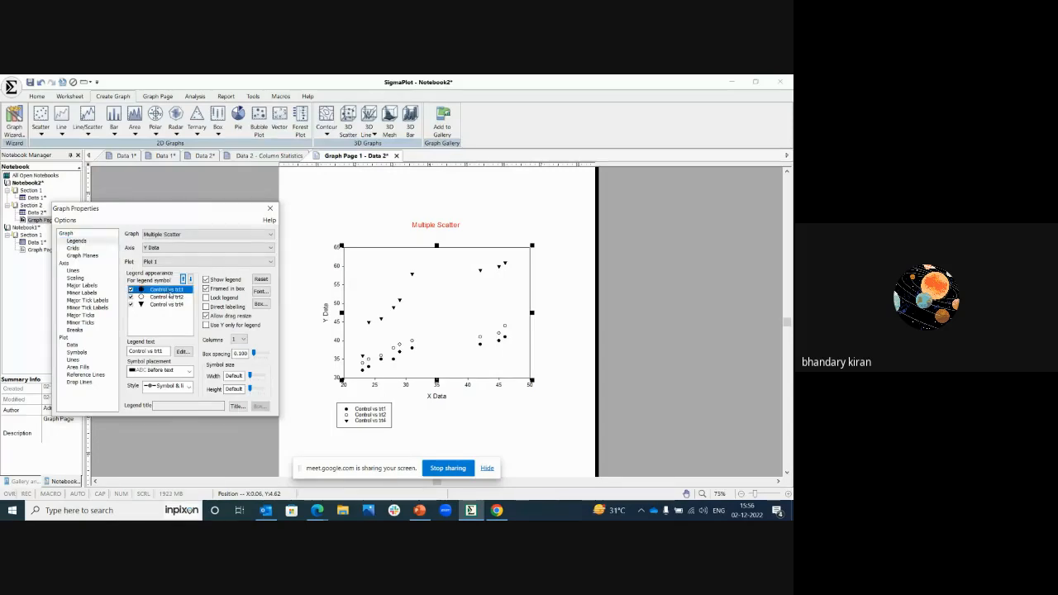
click(174, 297)
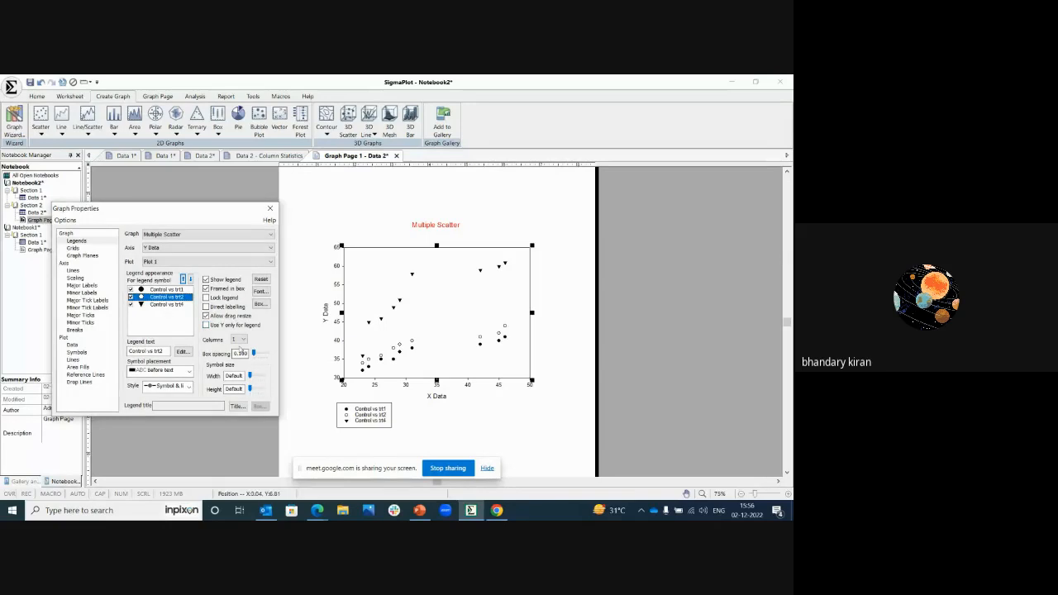
click(206, 325)
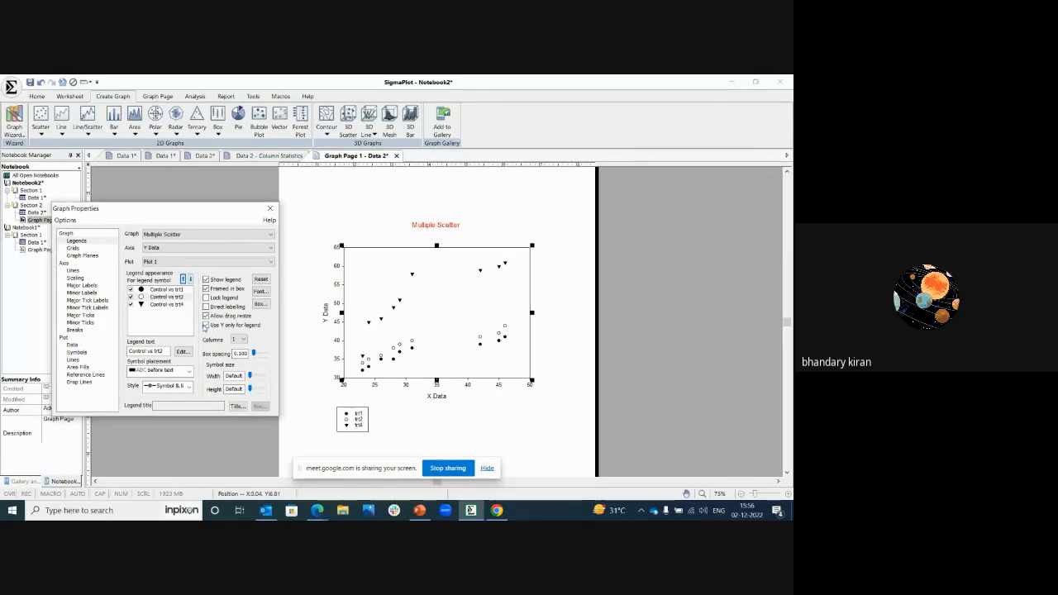
click(73, 344)
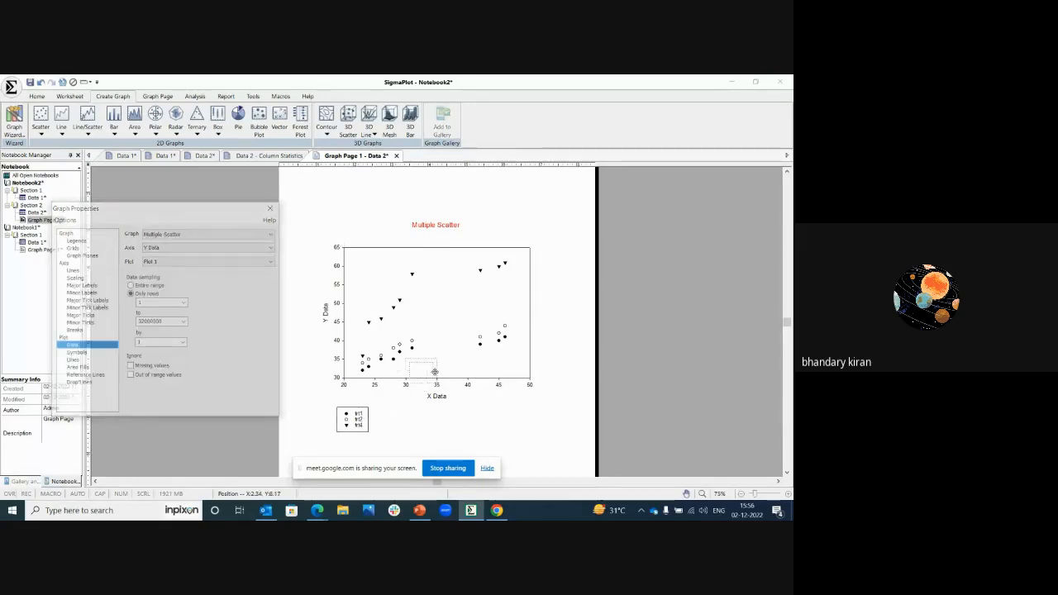
click(364, 425)
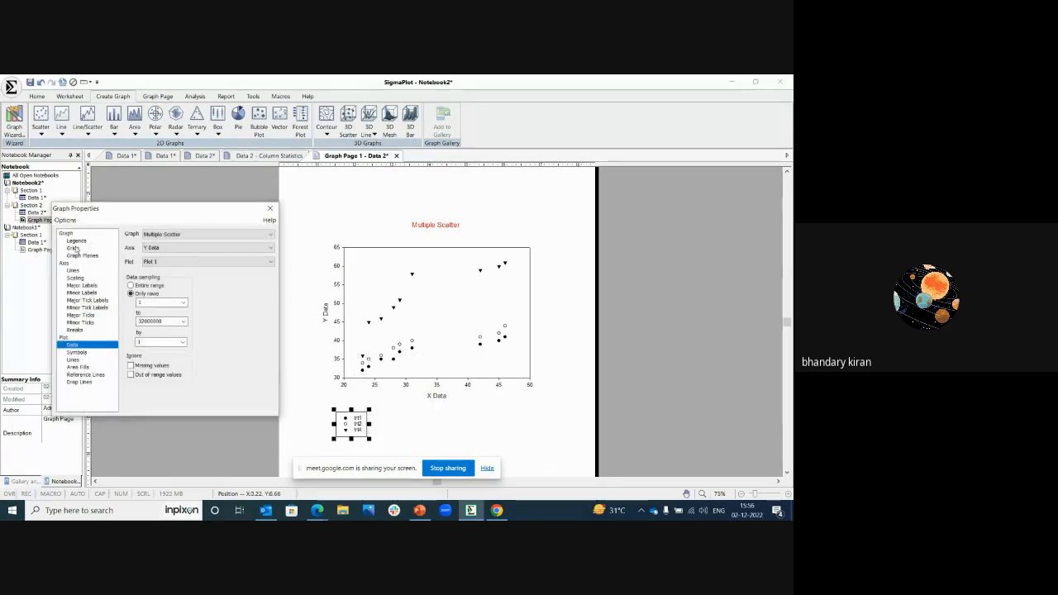
Step: Deselect the legend and give the graph's X major grid lines a solid line style
click(74, 249)
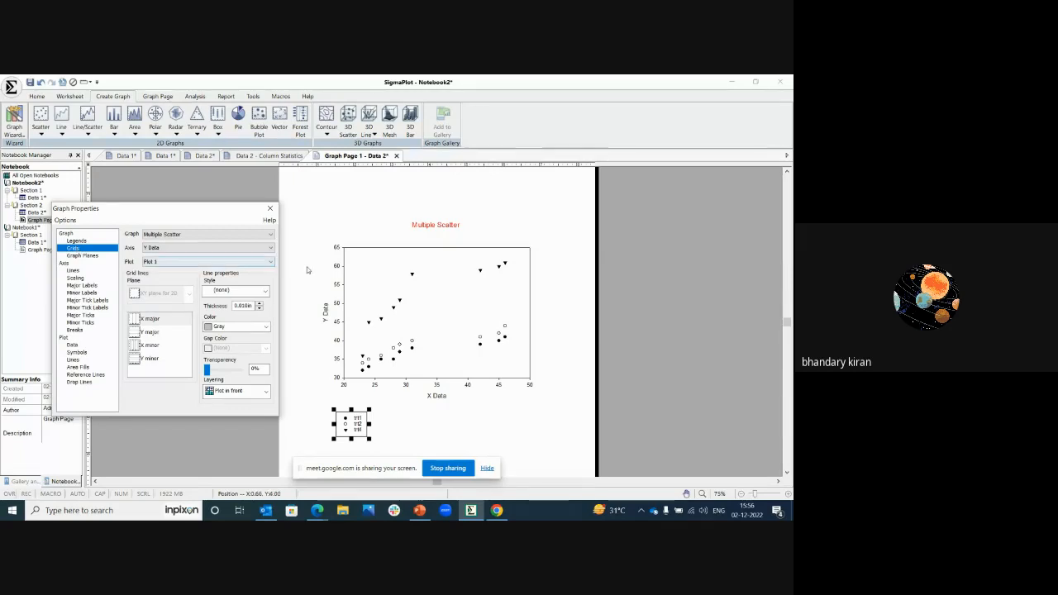
click(303, 366)
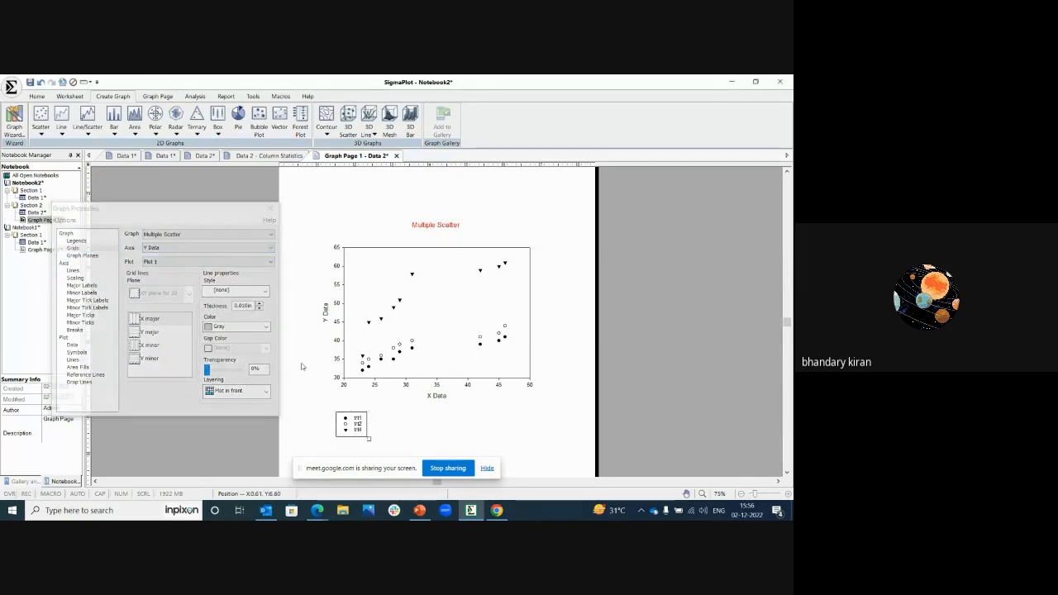
click(83, 249)
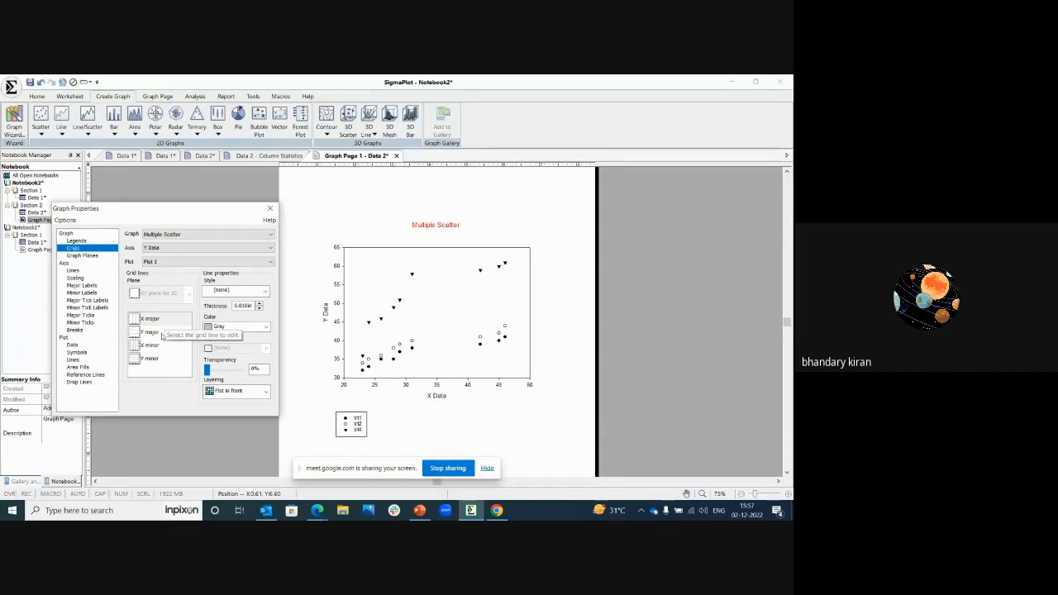
click(234, 291)
click(220, 308)
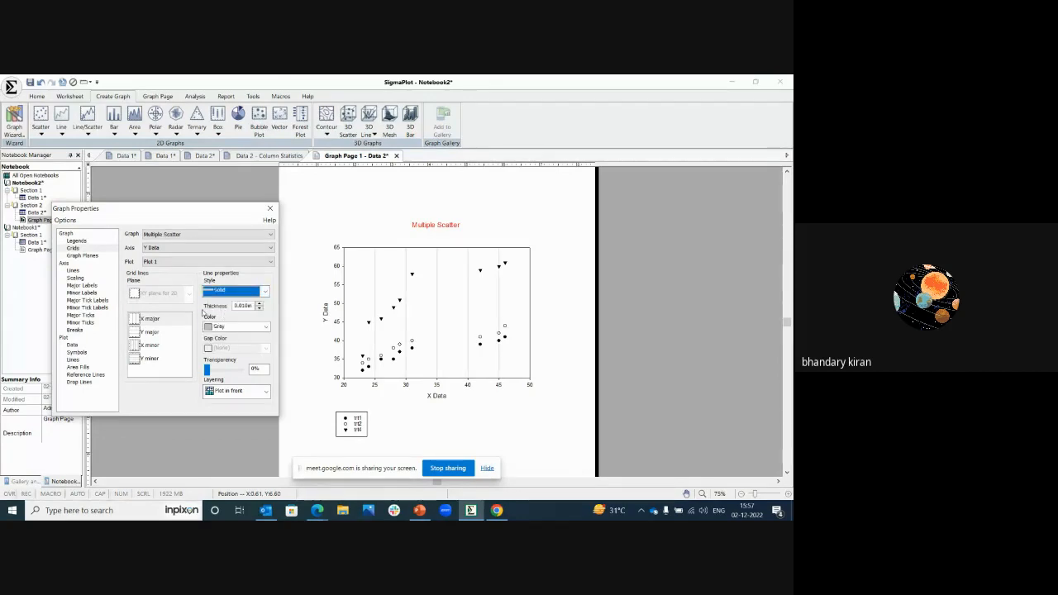
Step: Fill the graph plane's background with yellow and make the fill mostly transparent
click(83, 256)
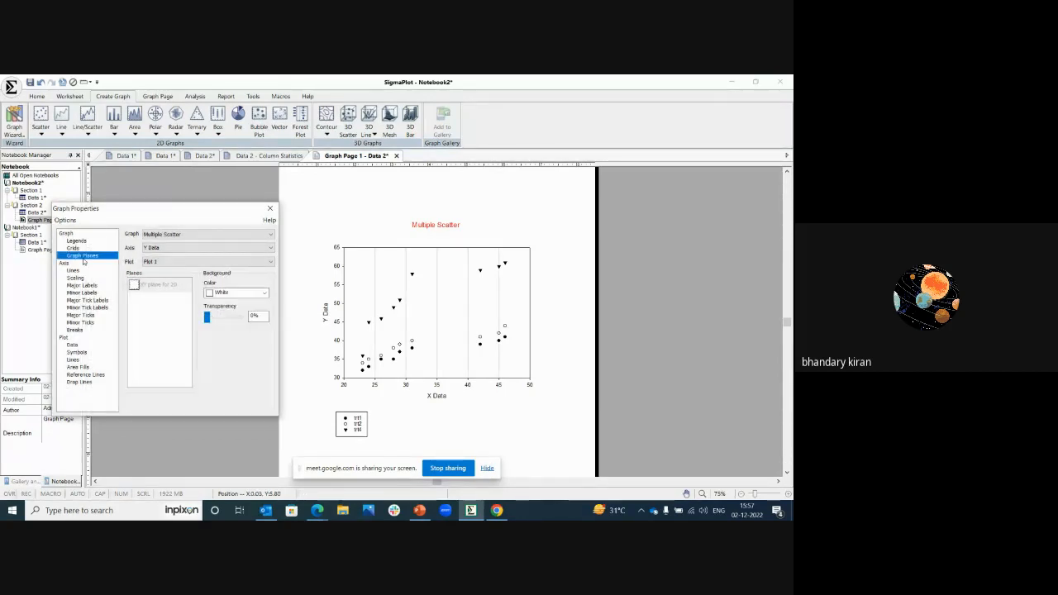
click(251, 294)
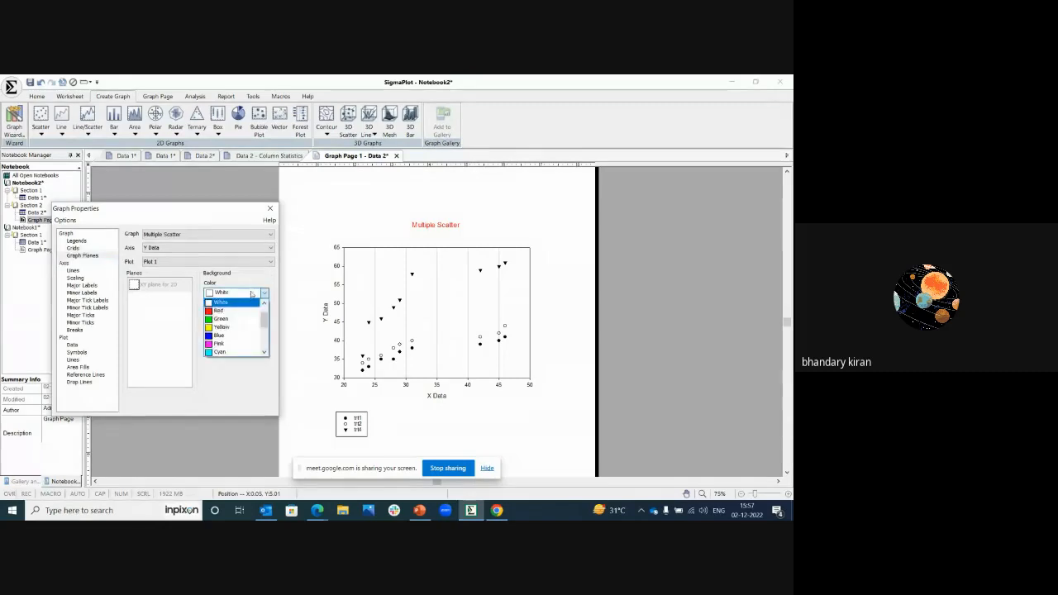
click(219, 328)
drag(208, 318, 234, 319)
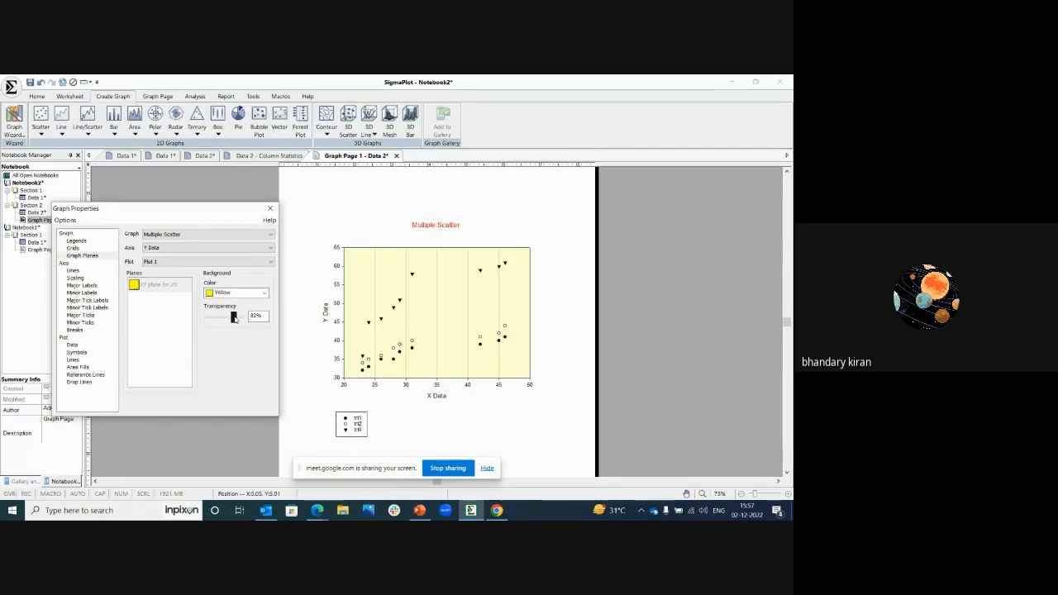
drag(234, 319, 237, 321)
drag(233, 320, 240, 321)
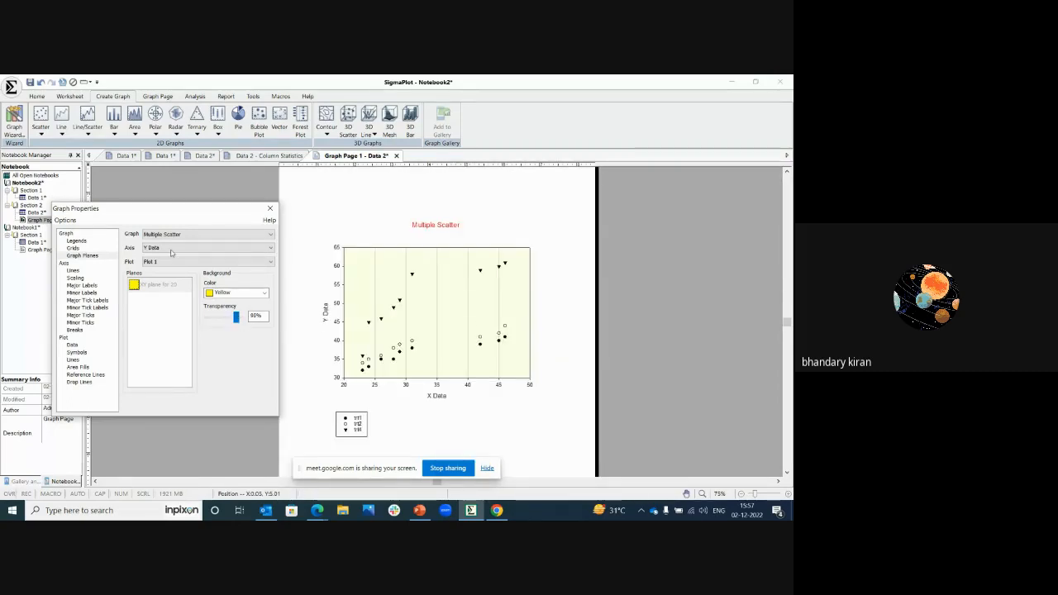
click(66, 263)
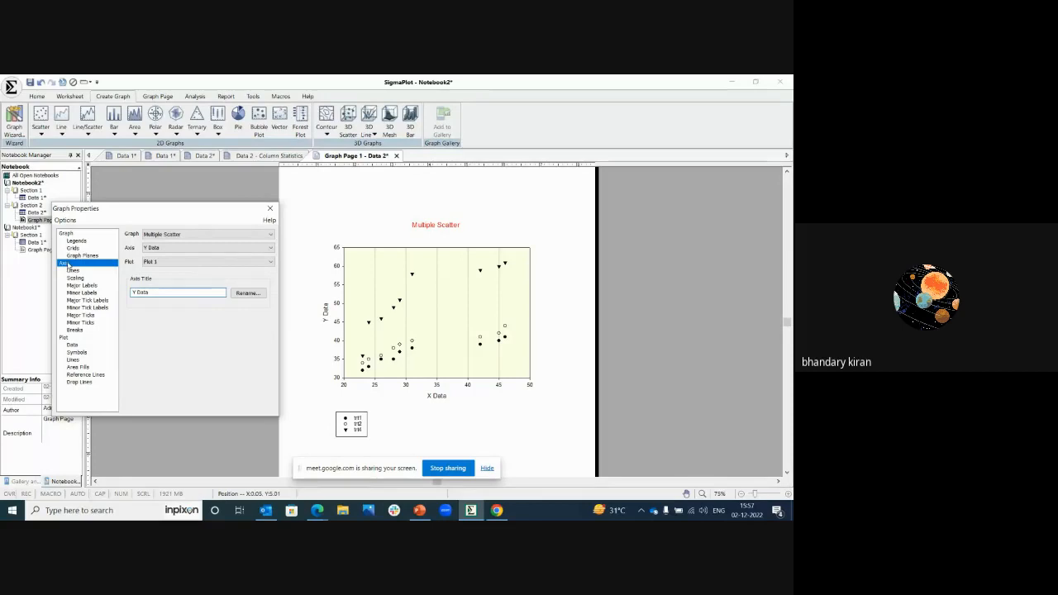
click(186, 248)
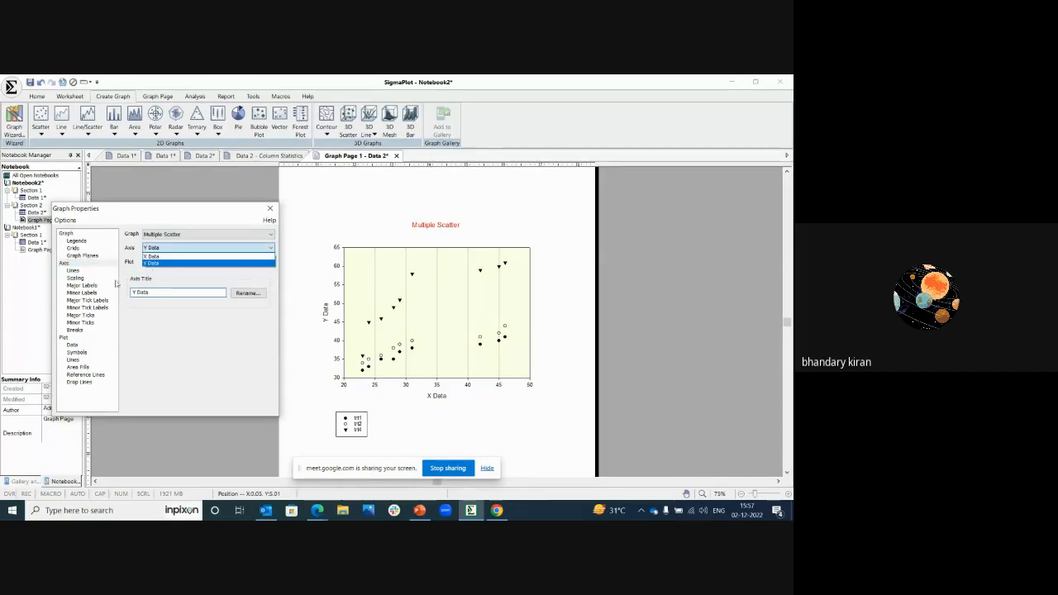
click(74, 270)
click(74, 270)
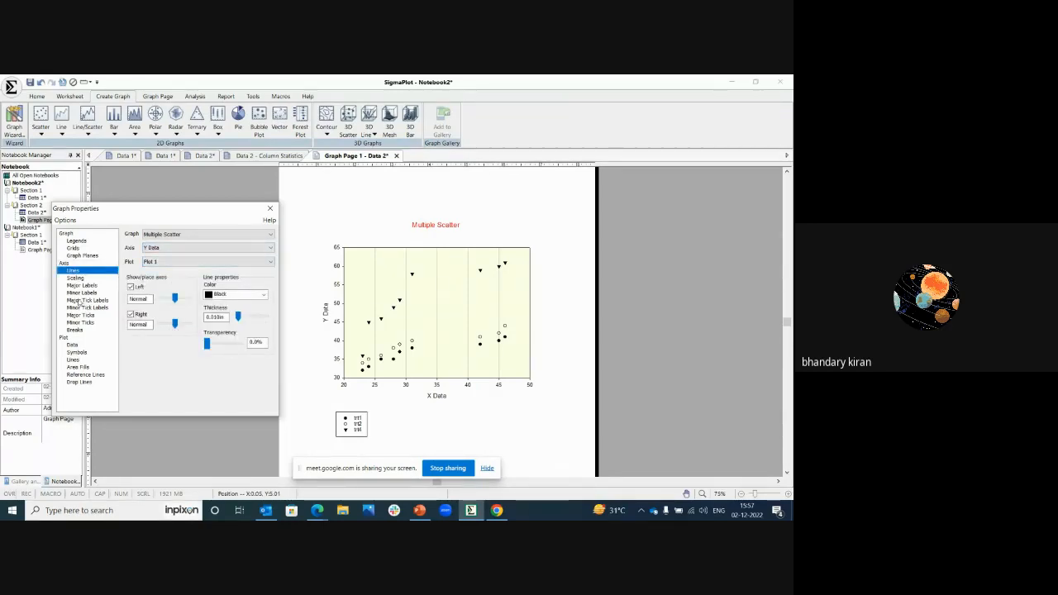
Step: Set the end of the Y axis scaling range to 50
click(75, 279)
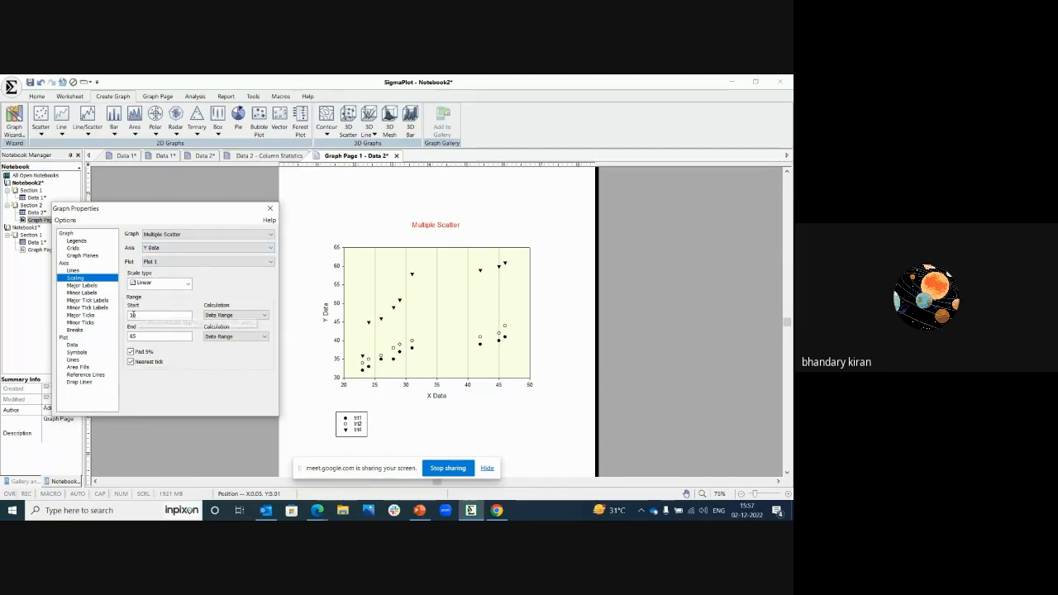
click(138, 338)
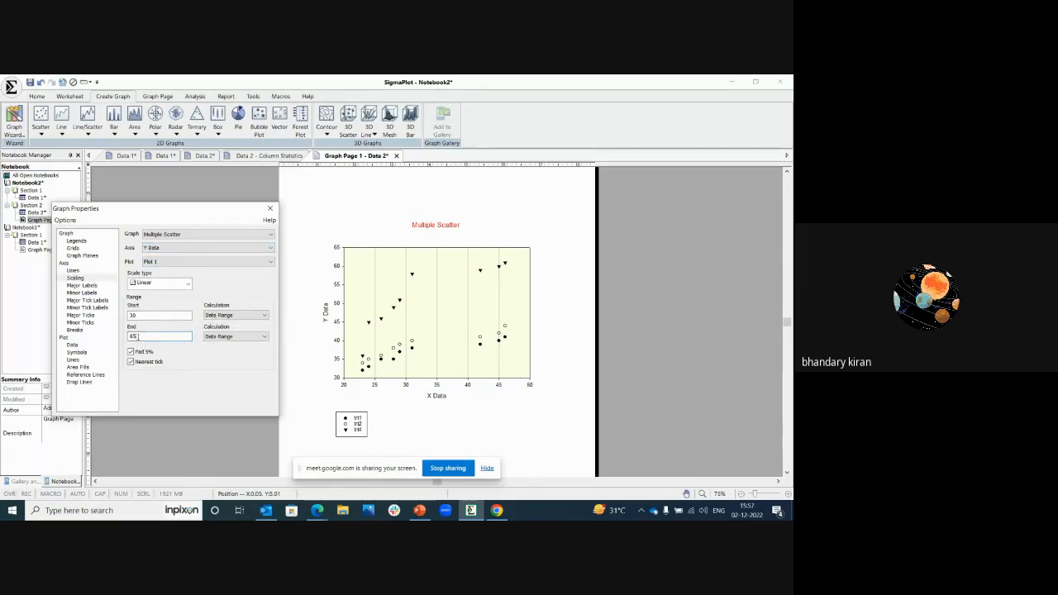
key(BackSpace)
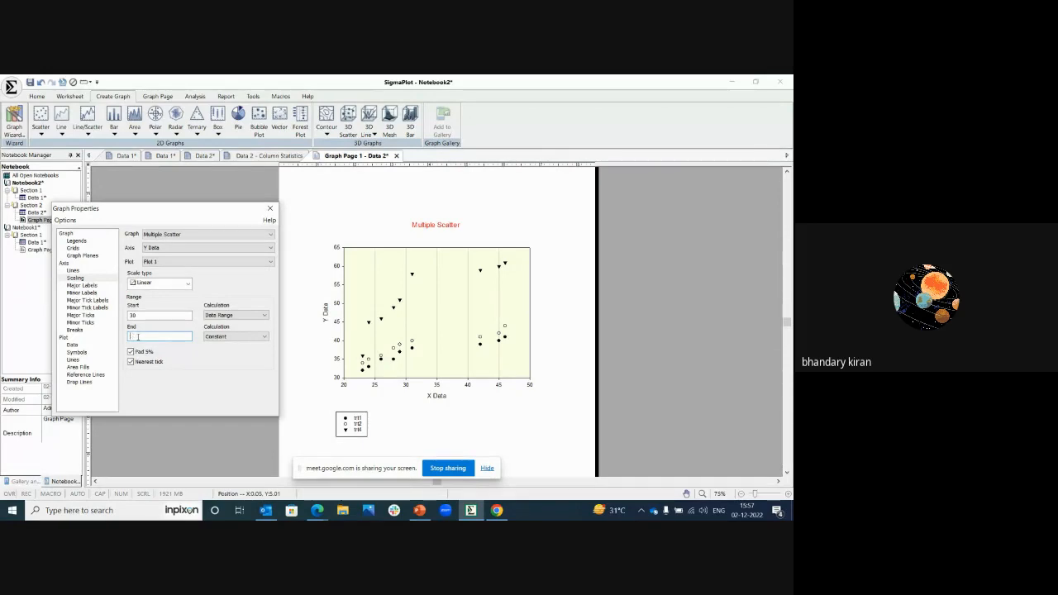
text(50)
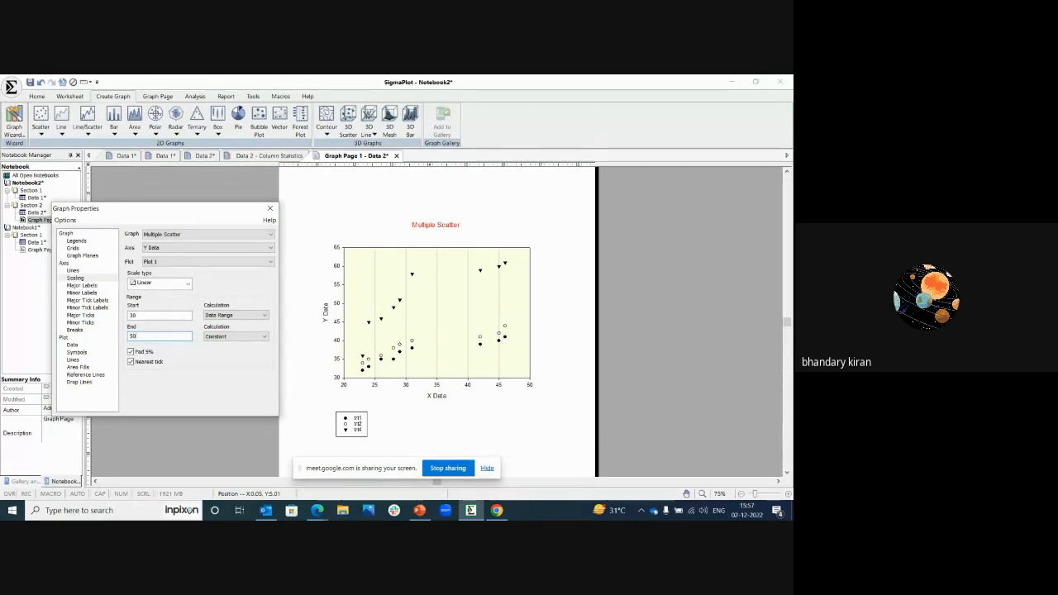
click(142, 316)
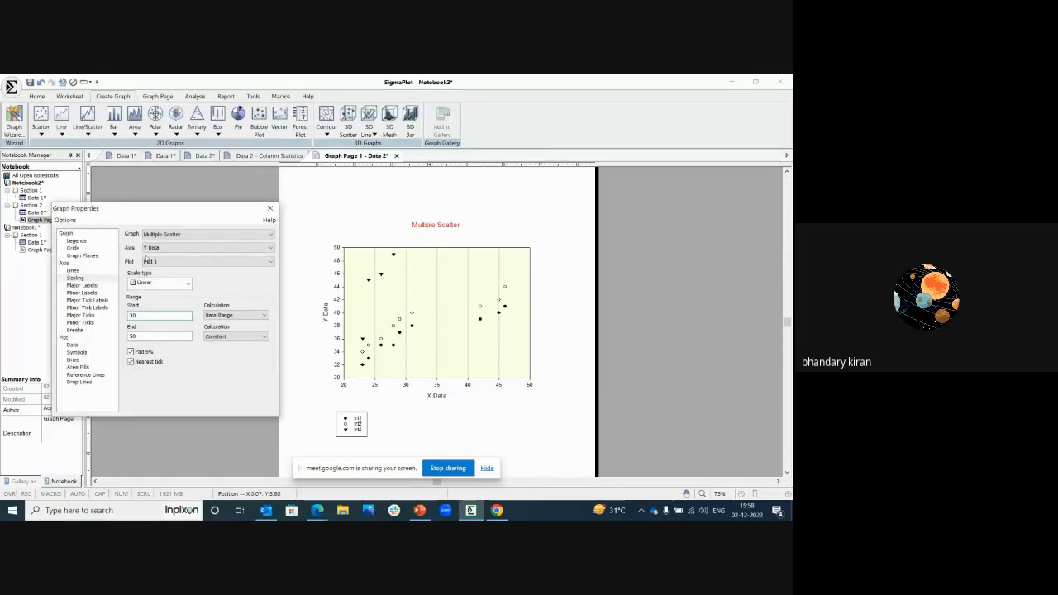
click(76, 286)
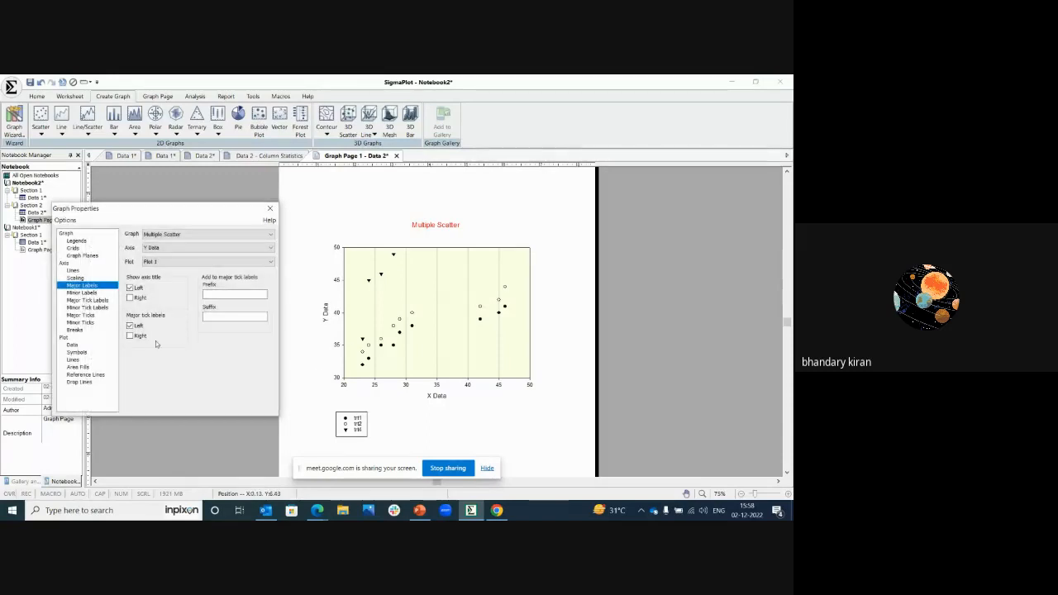
click(80, 293)
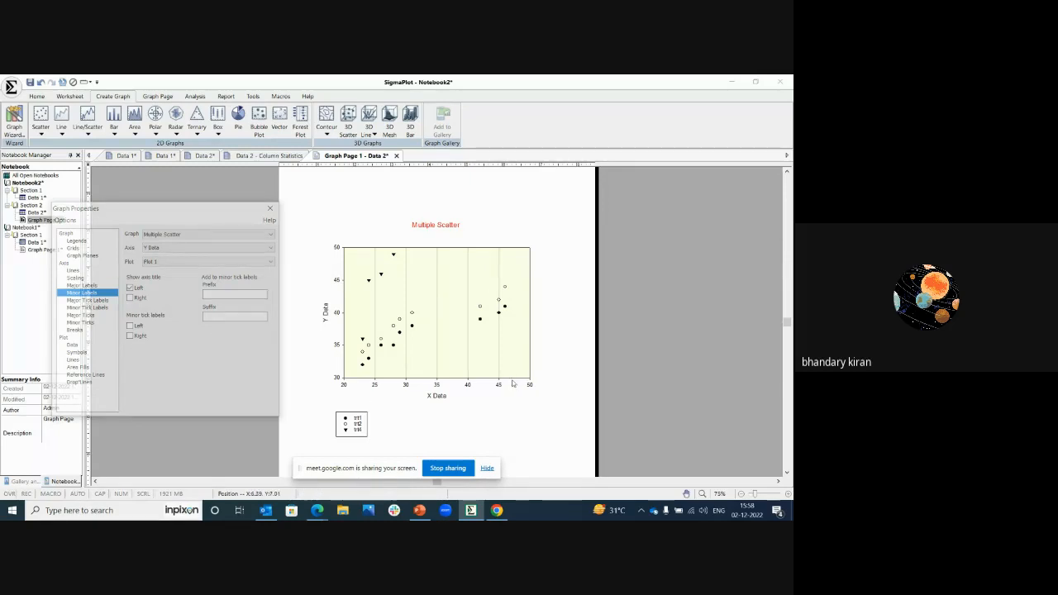
Step: Review the Y axis tick label settings and the available number notation options
click(85, 301)
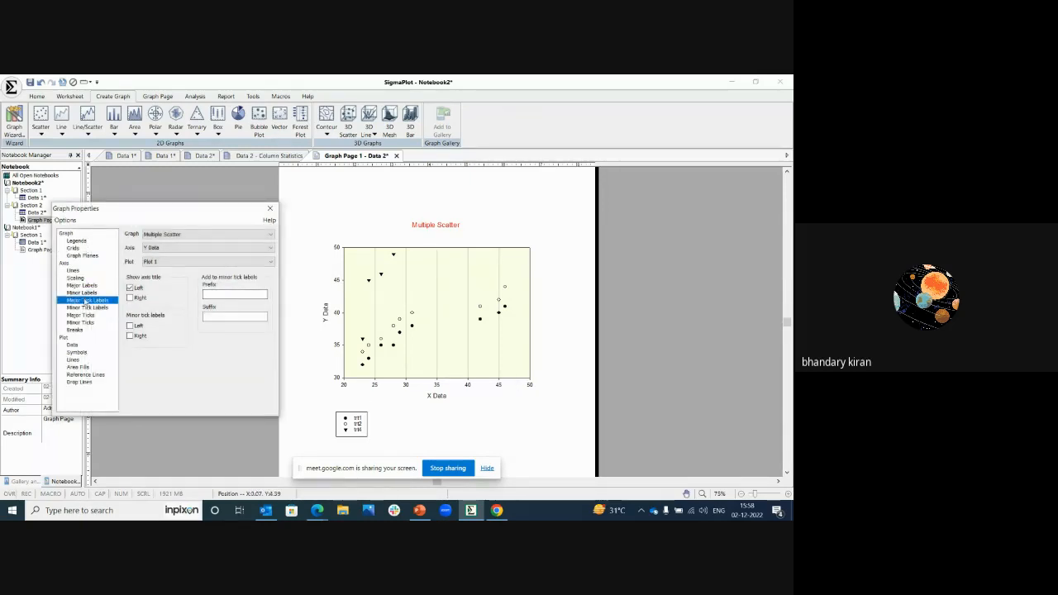
click(91, 307)
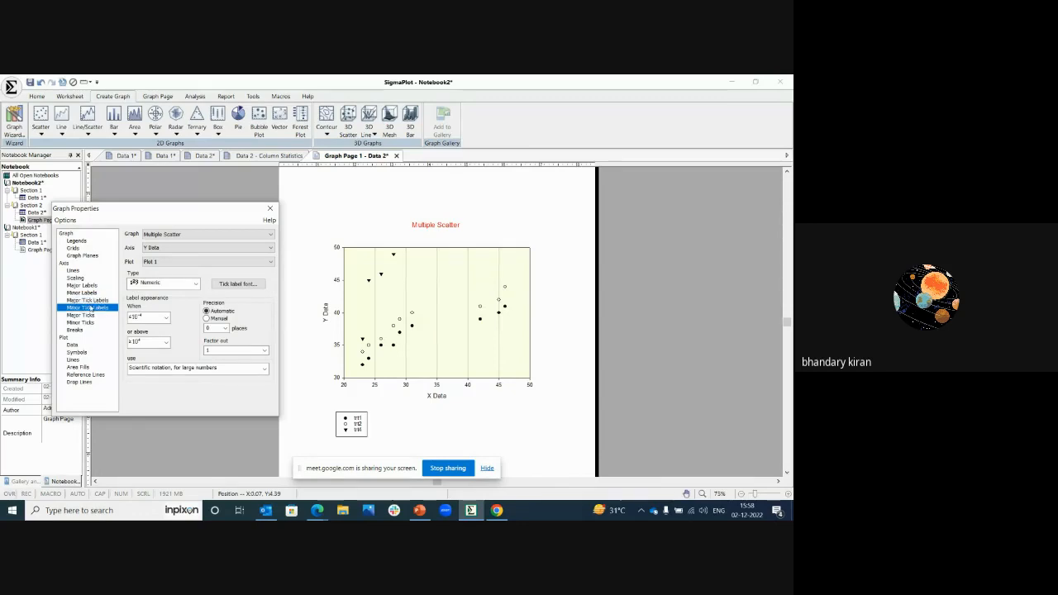
click(184, 370)
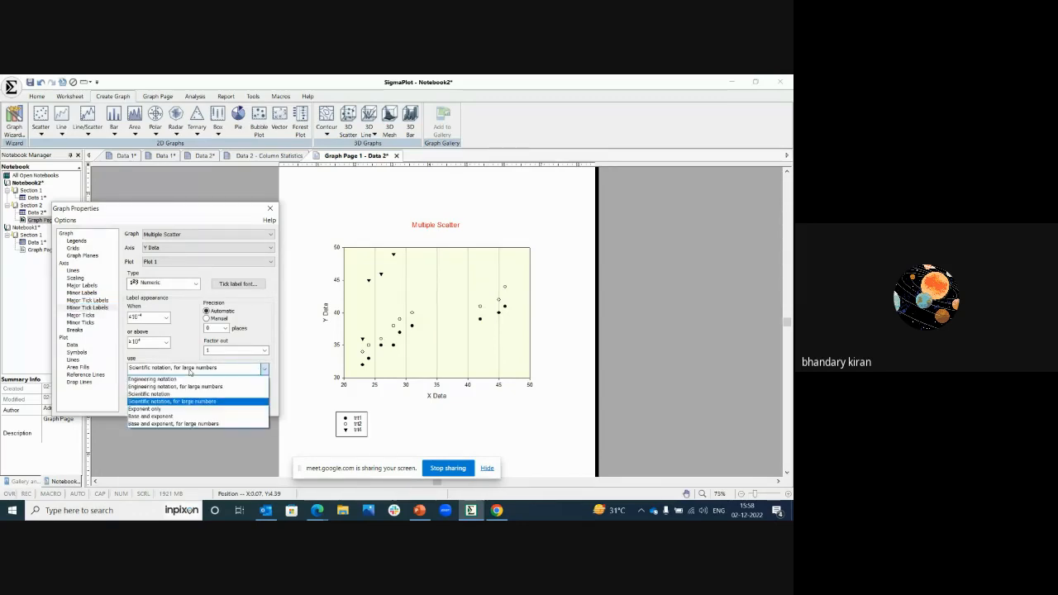
click(190, 372)
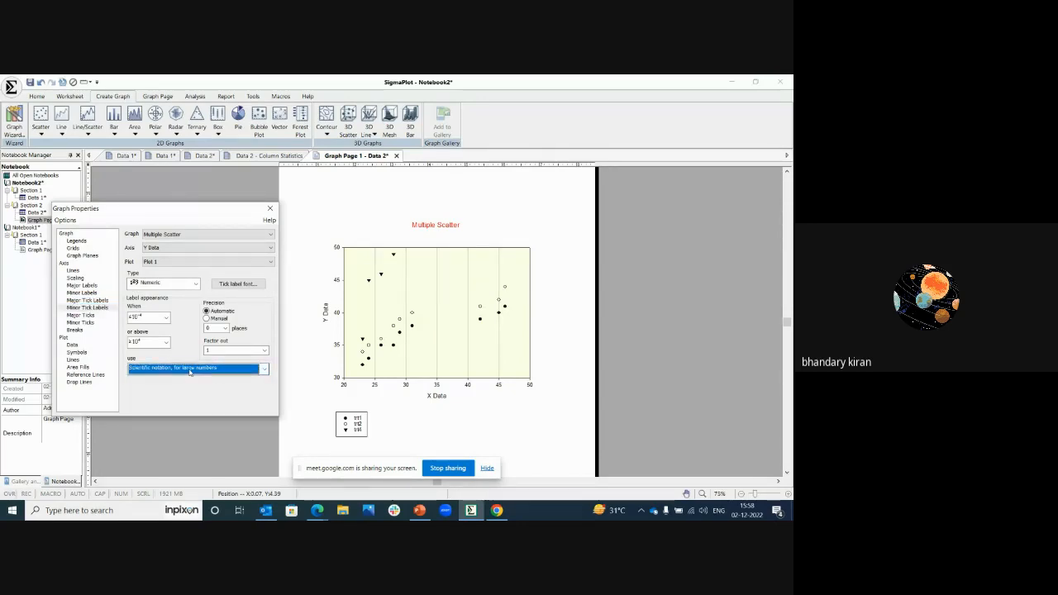
Step: Set the Y axis major tick intervals to manual with a tick every 3 units
click(90, 316)
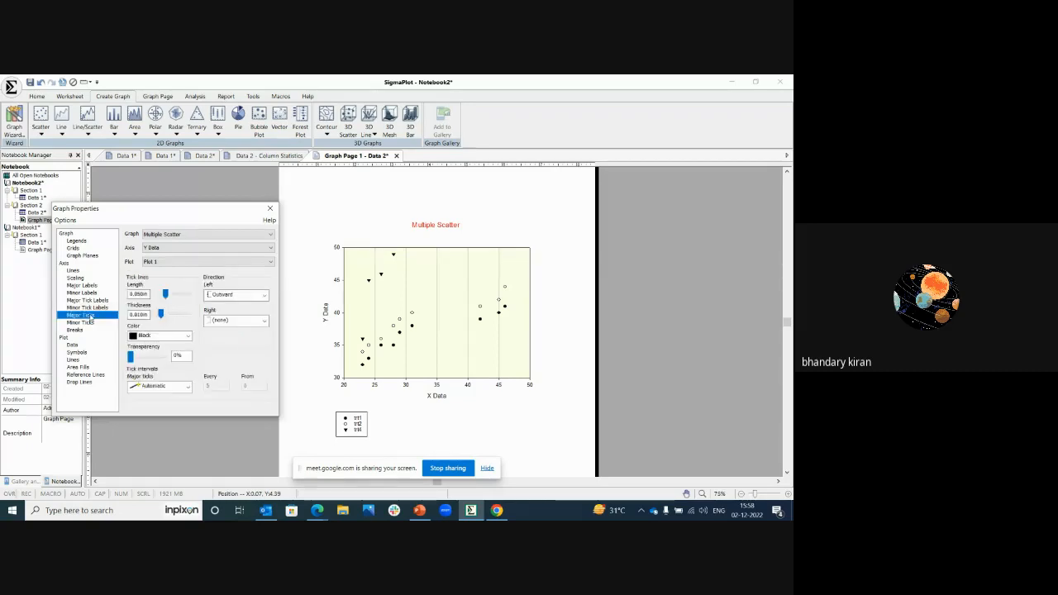
click(172, 249)
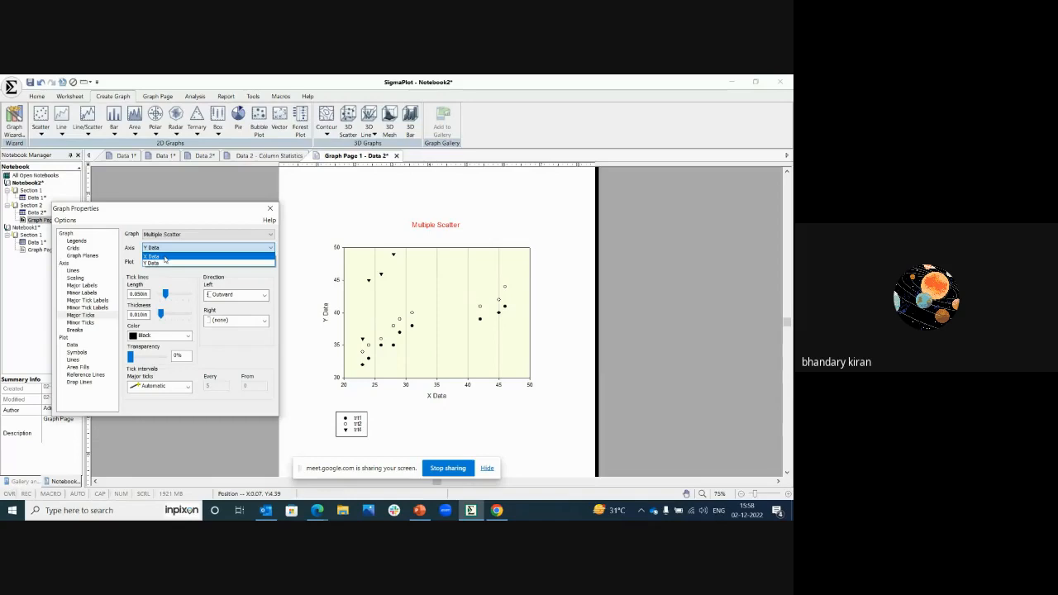
click(159, 264)
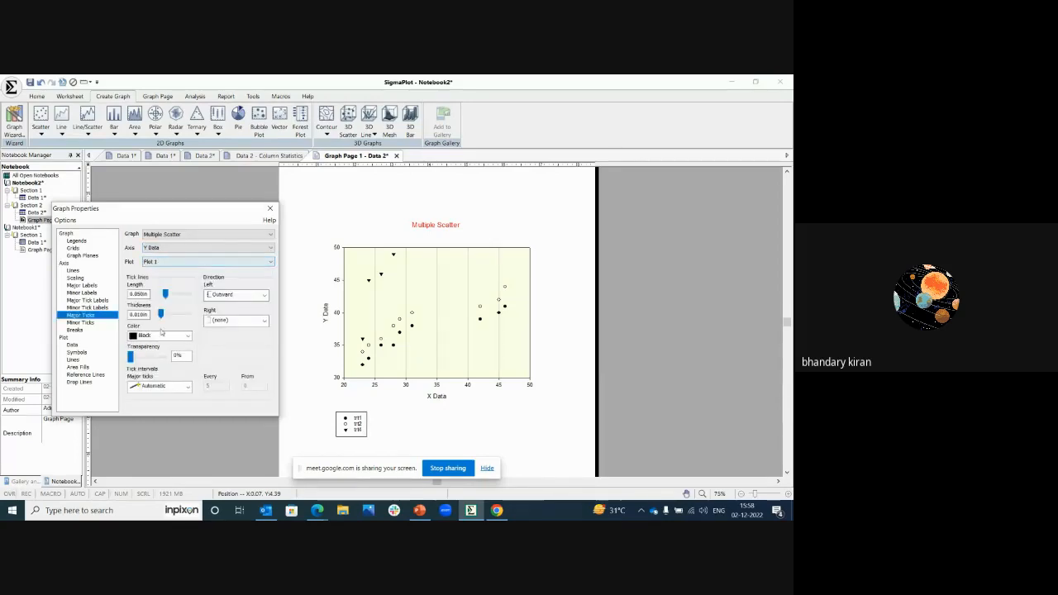
click(180, 387)
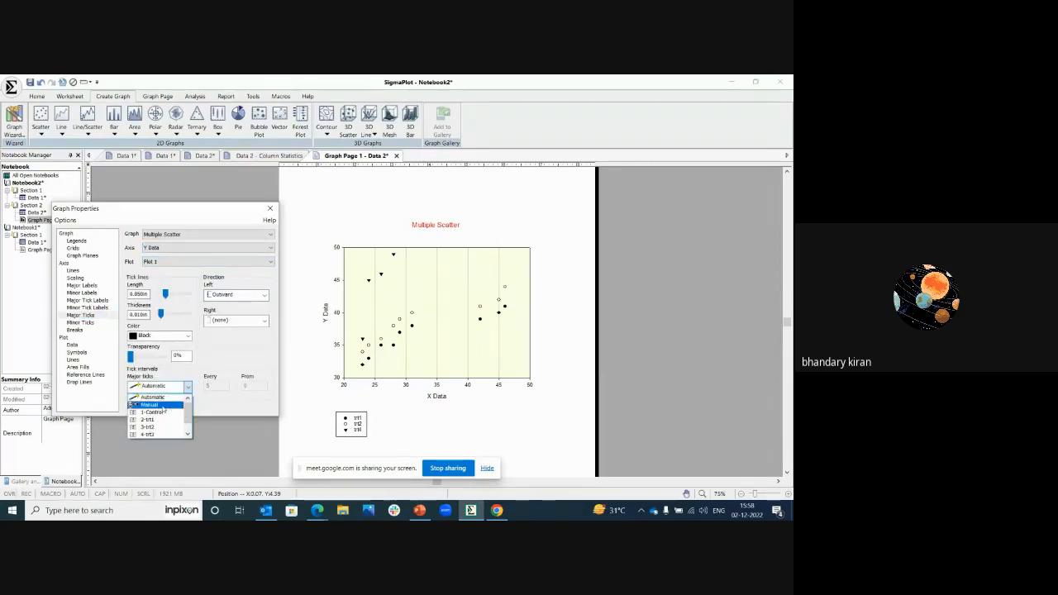
click(165, 407)
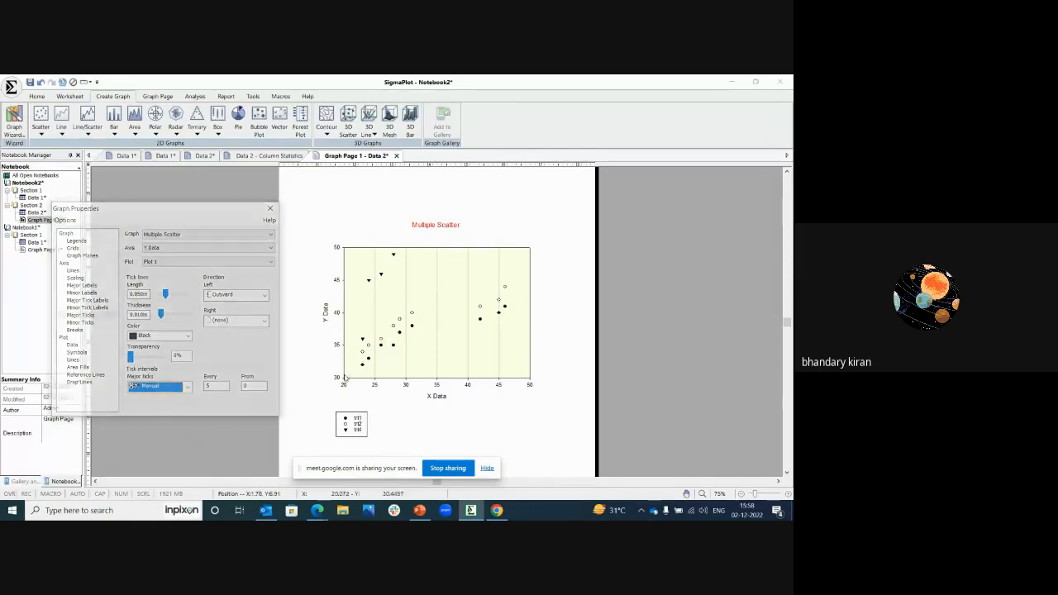
double_click(220, 387)
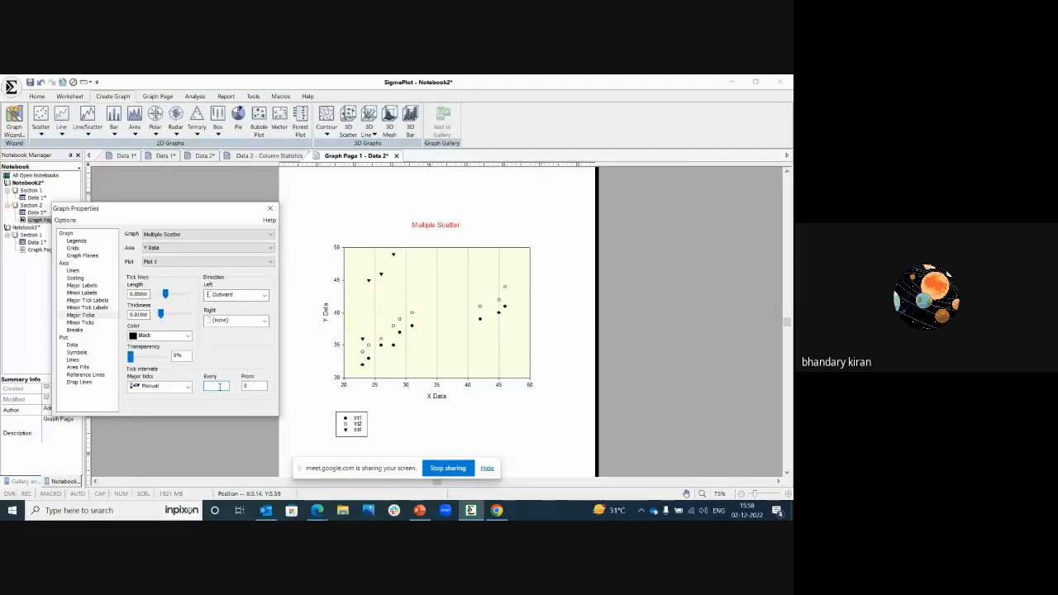
text(2)
text(3)
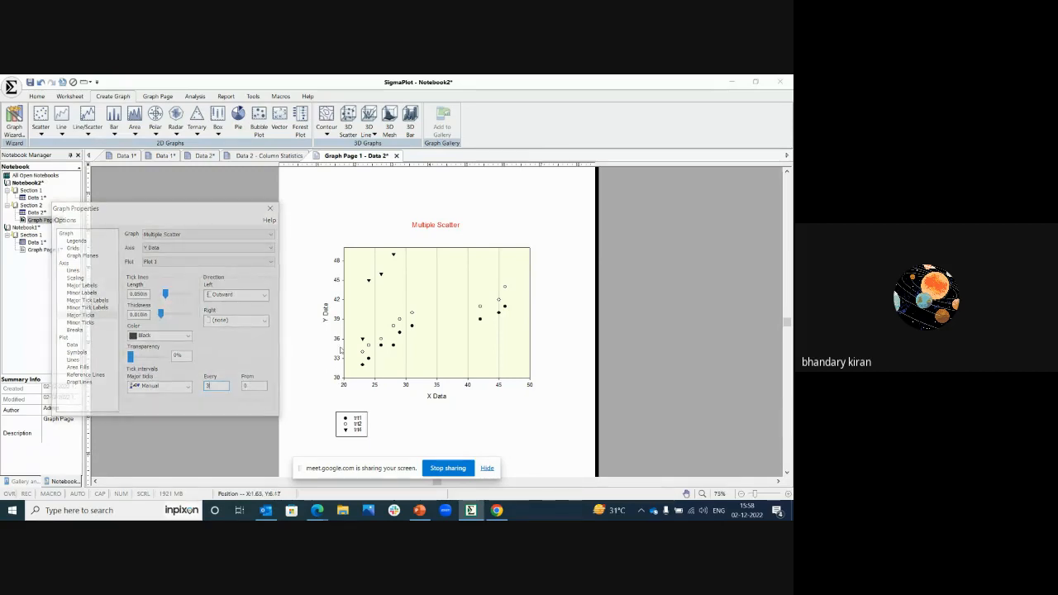
Step: Give the X axis 10 minor tick intervals per major tick interval
click(77, 322)
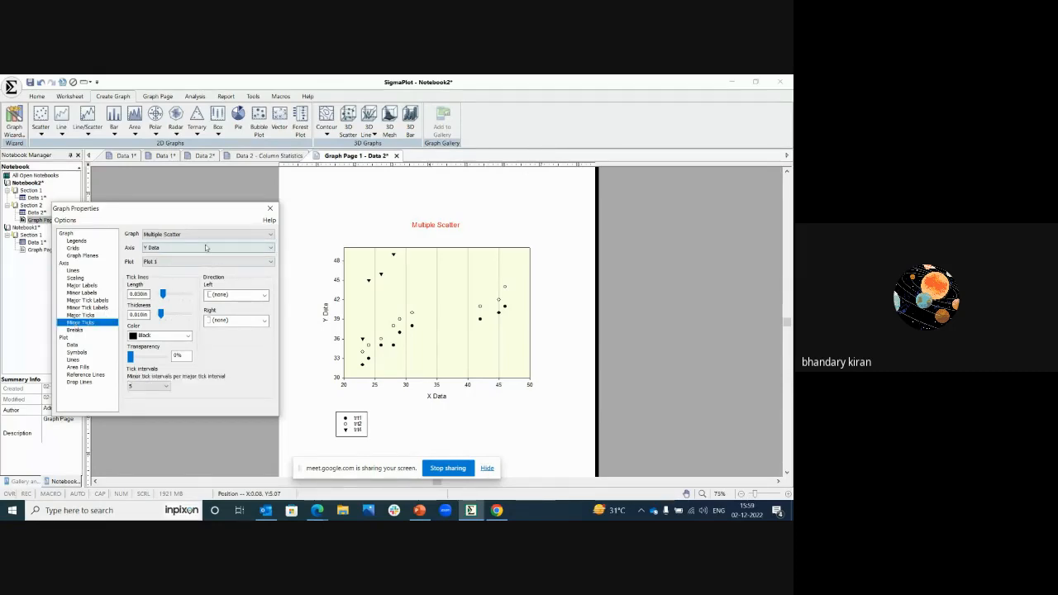
click(178, 248)
click(169, 257)
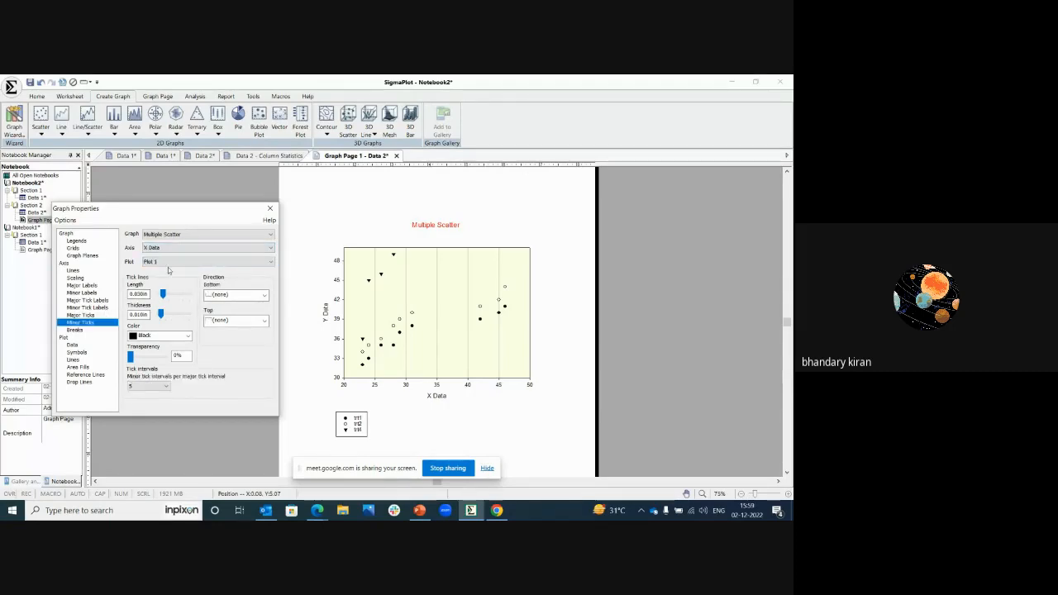
click(167, 387)
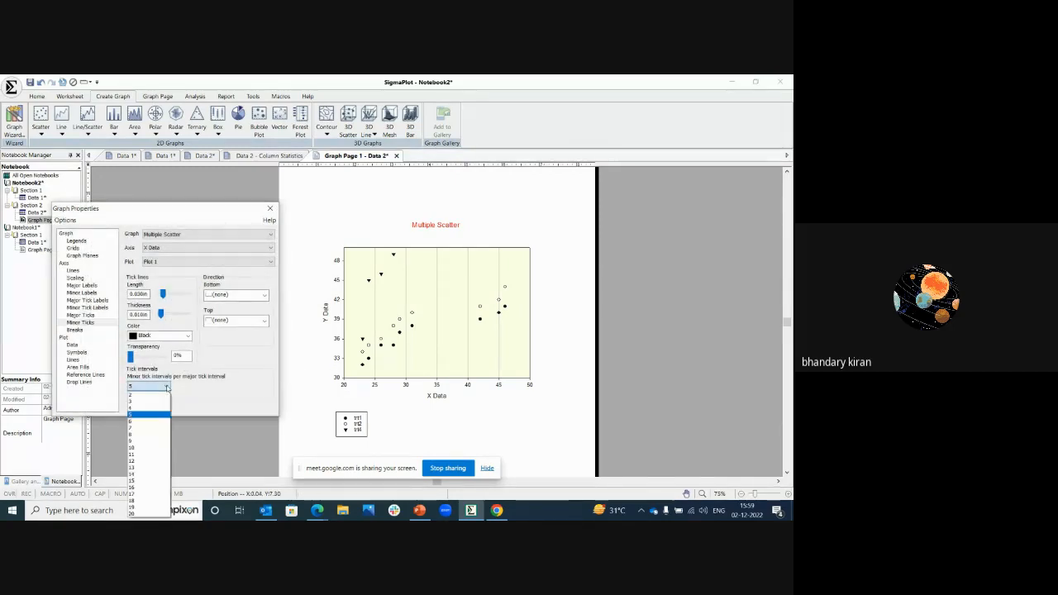
click(139, 450)
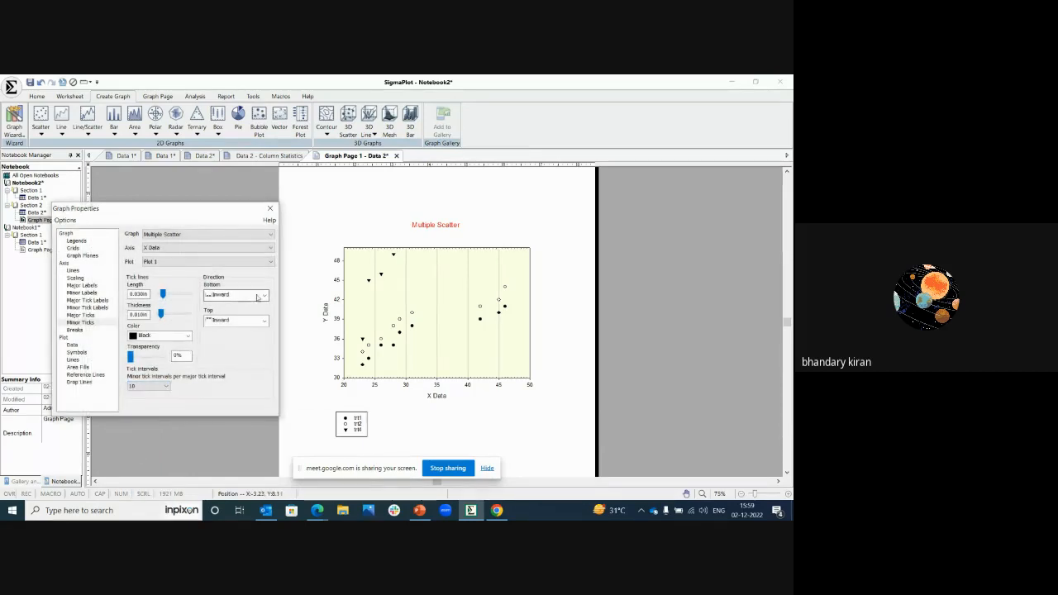
Step: Remove the X axis minor ticks along the graph's top edge and make the bottom ones point in both directions
click(236, 321)
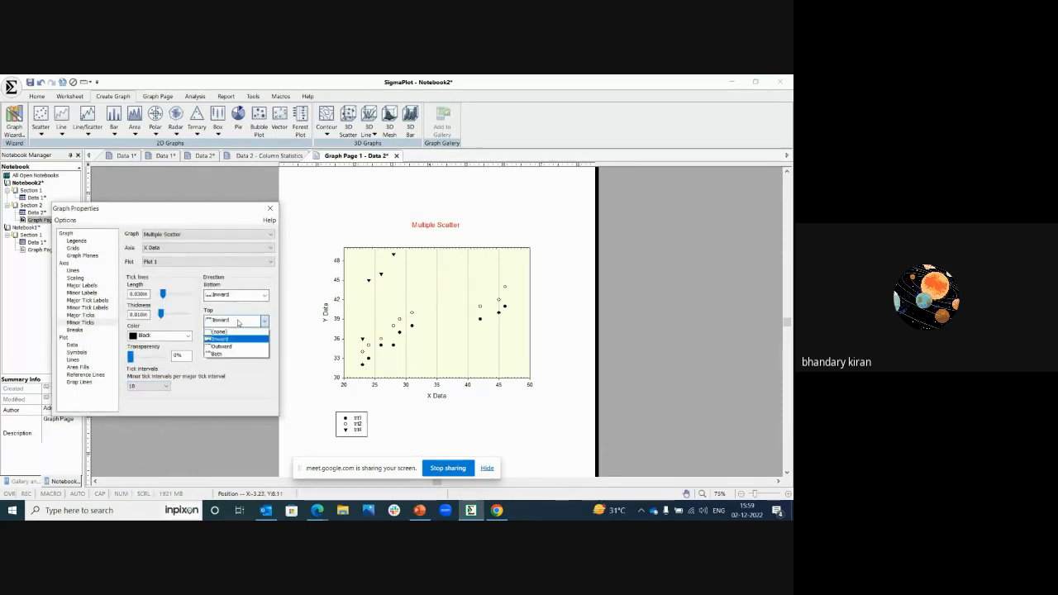
click(222, 334)
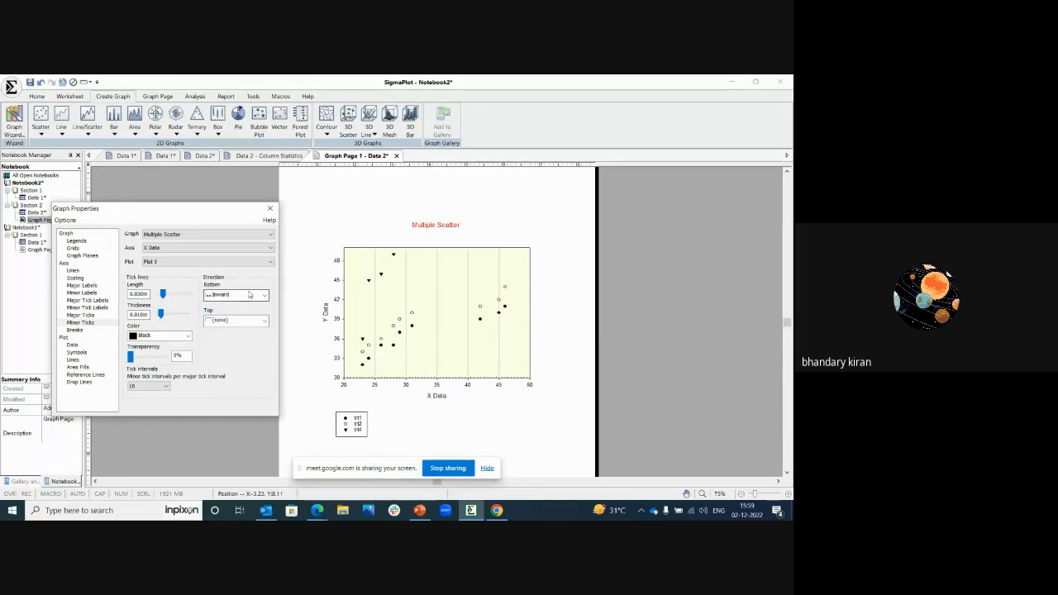
click(234, 295)
click(216, 329)
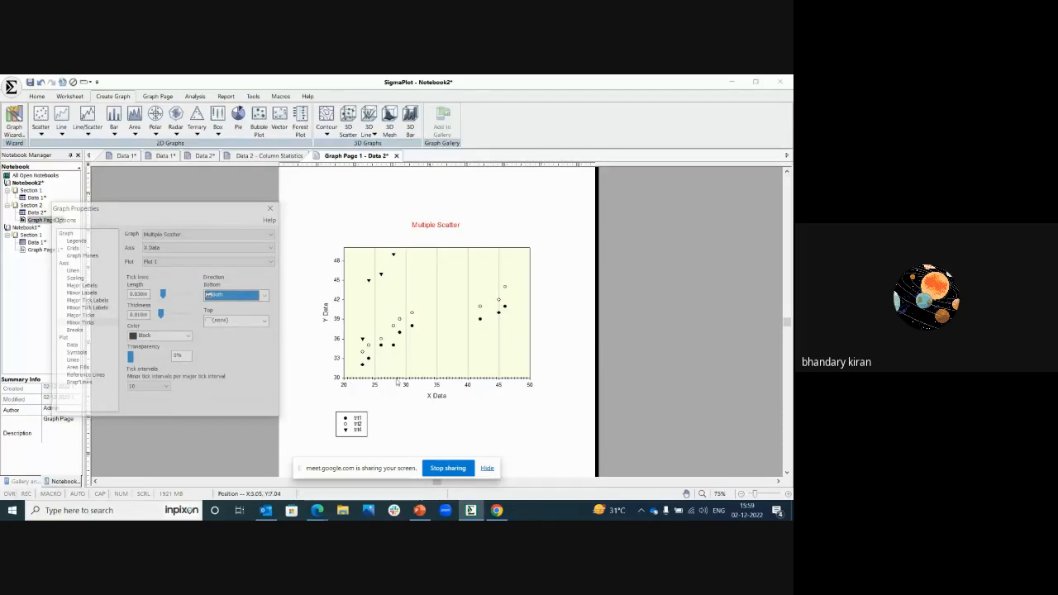
Step: Show a break on the Y axis that omits the range from 39 to 42
click(76, 329)
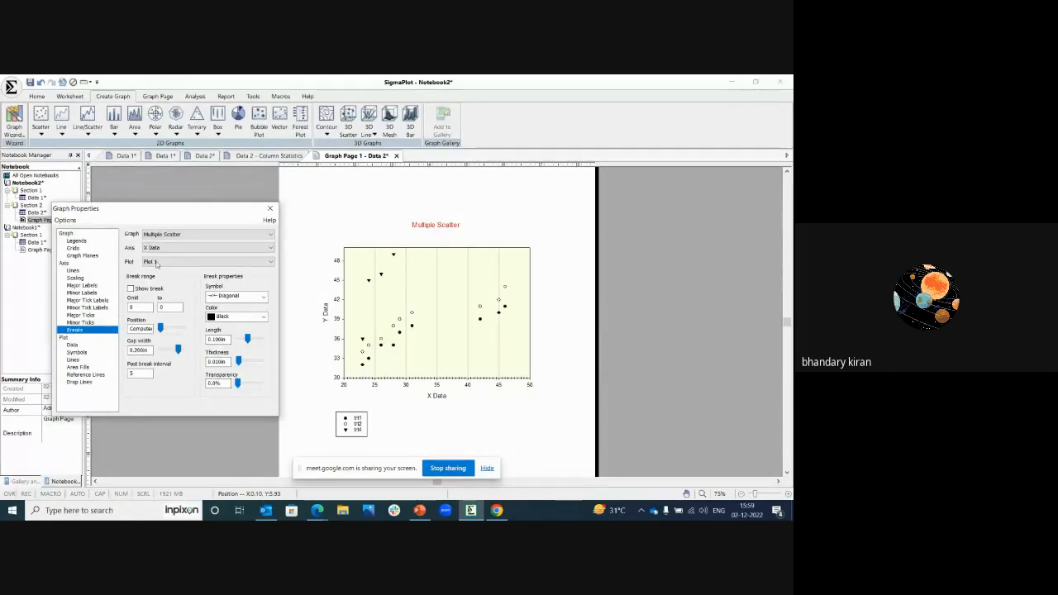
click(157, 248)
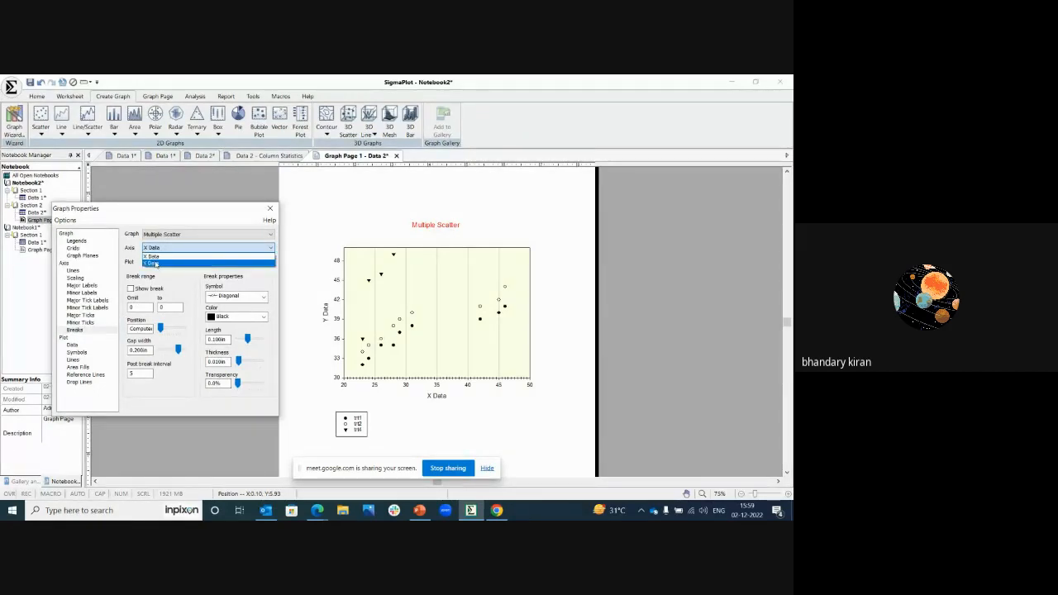
click(155, 263)
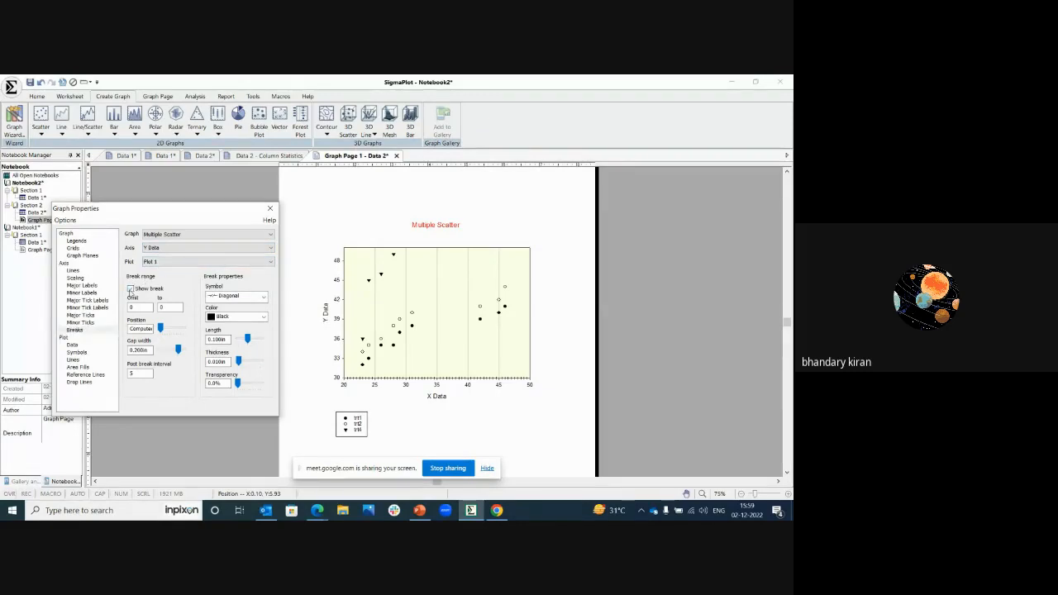
click(131, 288)
click(134, 307)
text(30)
click(163, 307)
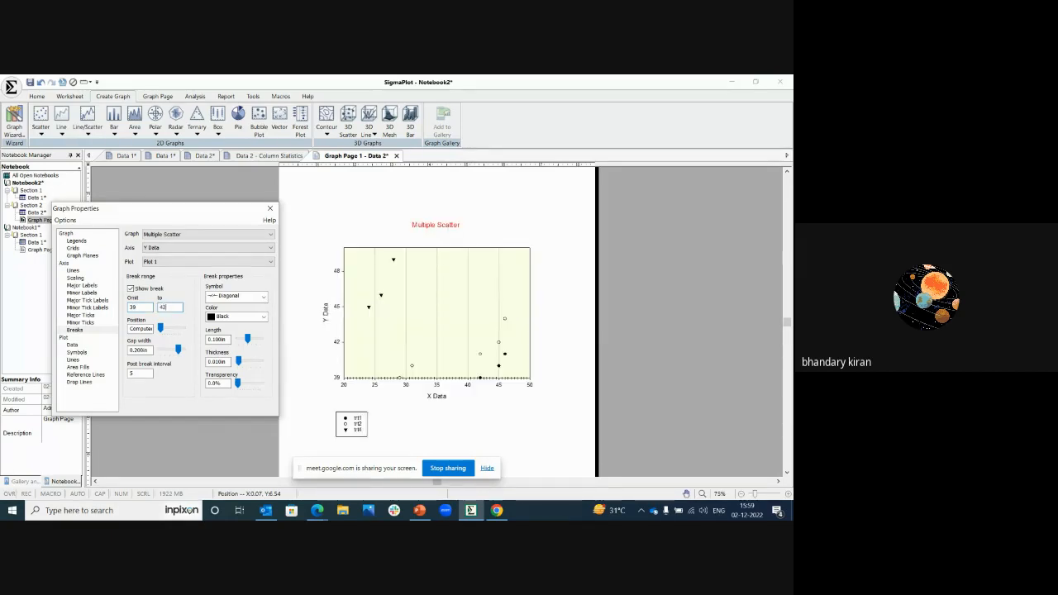
click(146, 307)
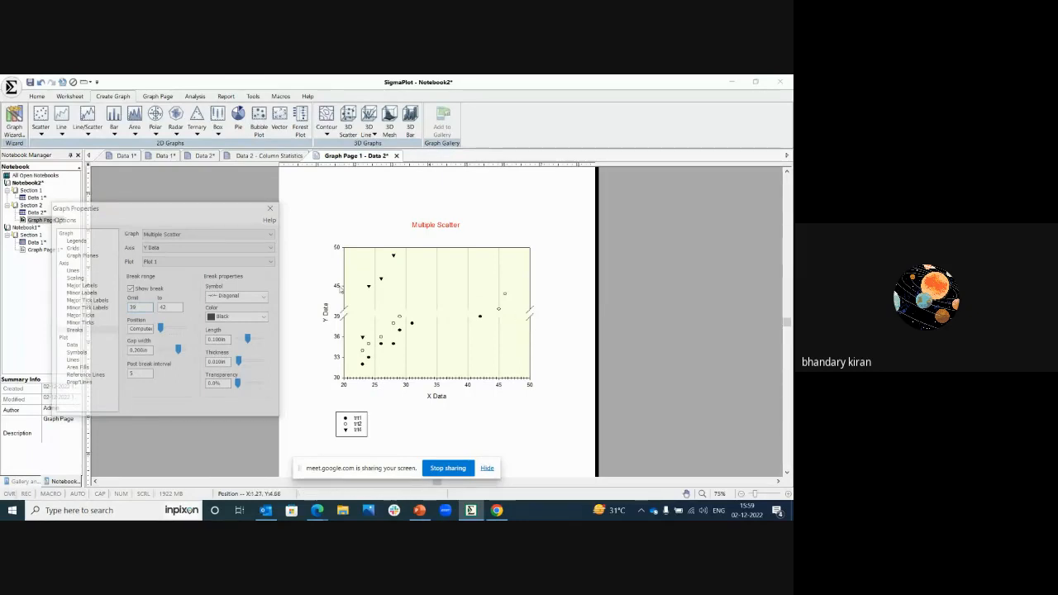
Step: Fill the plot symbols with the Earthtones color scheme and set the fill transparency to 20%
click(65, 337)
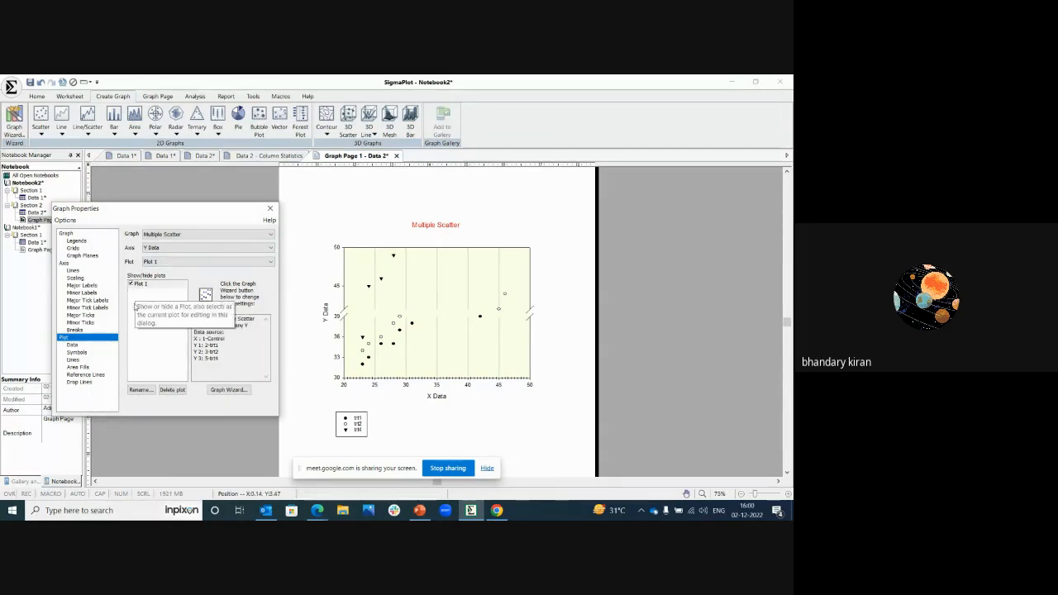
click(78, 346)
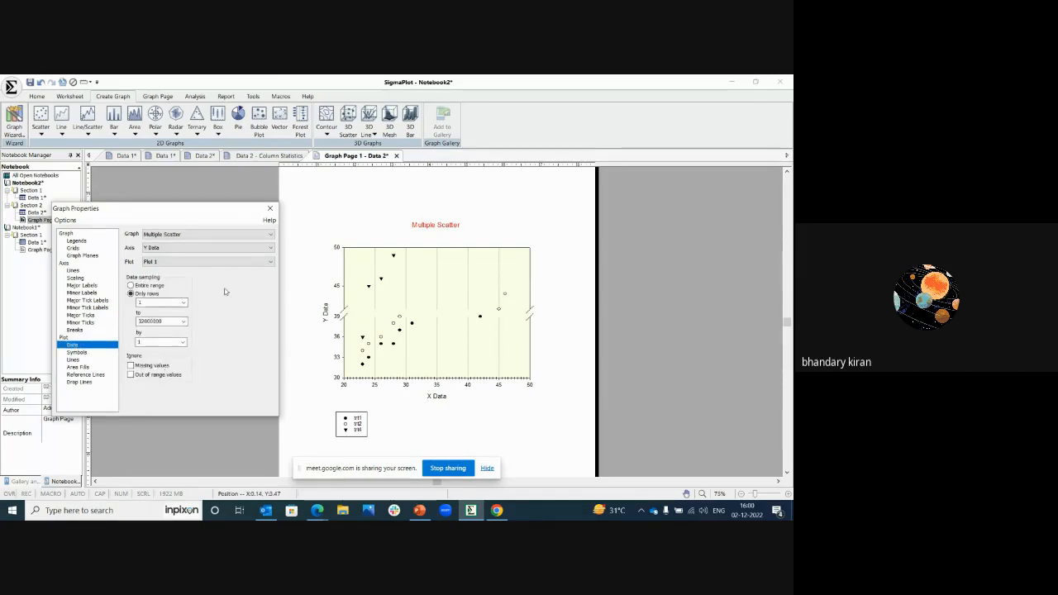
click(83, 353)
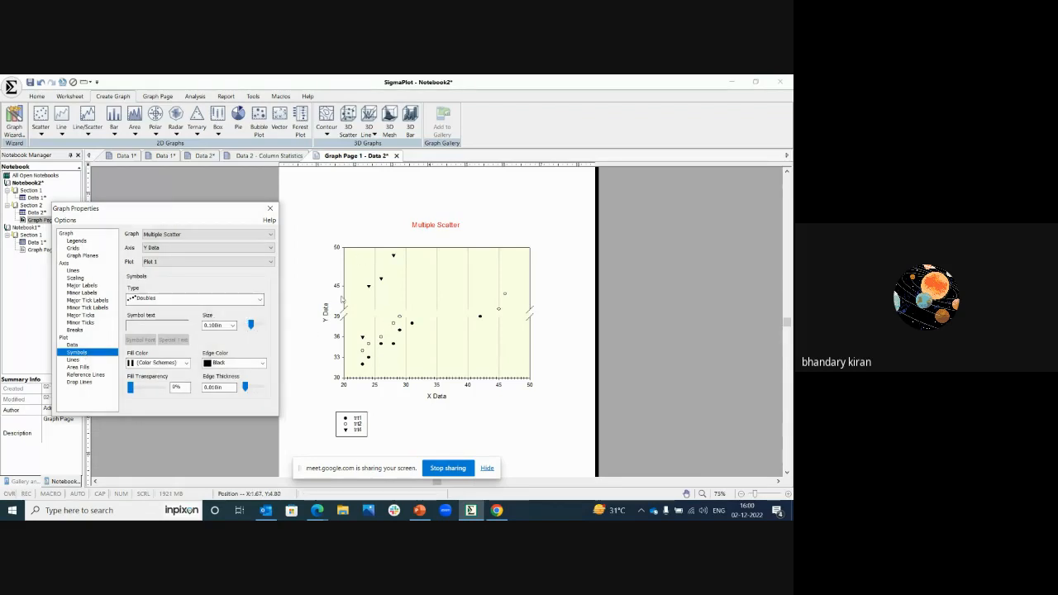
click(187, 363)
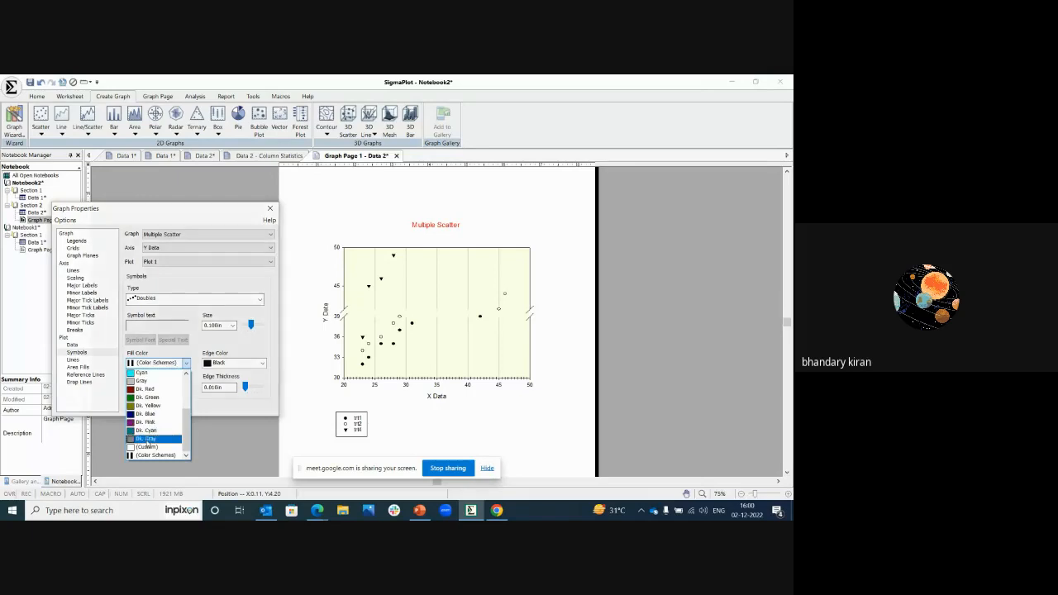
click(156, 456)
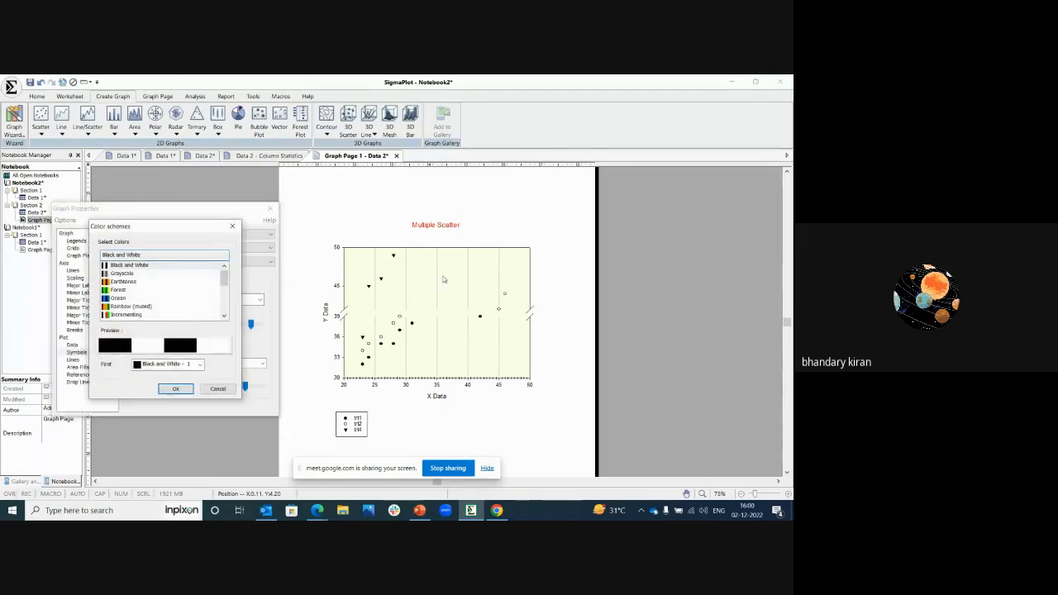
click(124, 282)
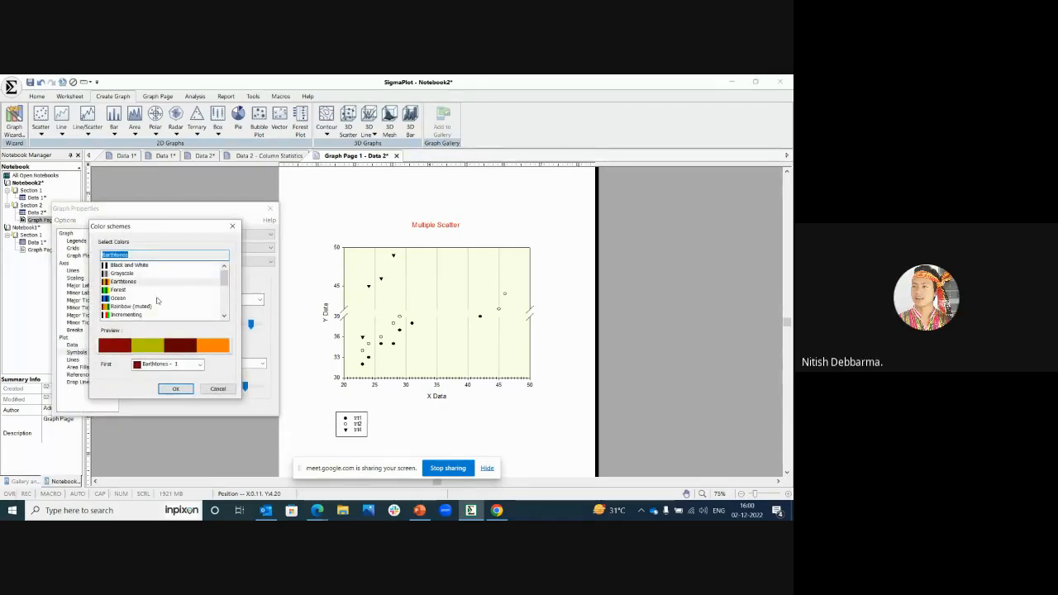
click(175, 388)
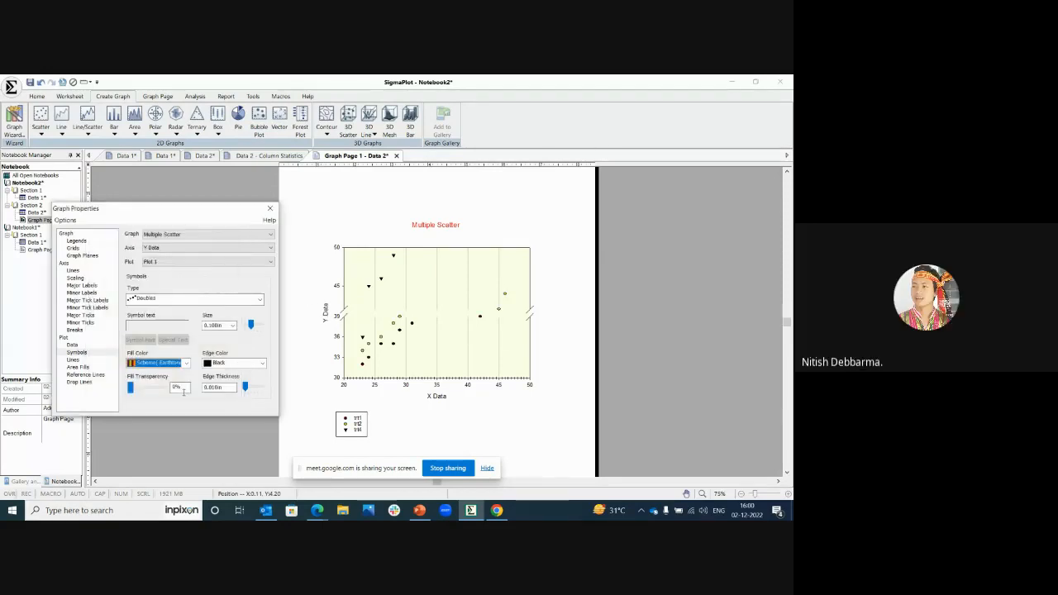
drag(131, 387, 140, 388)
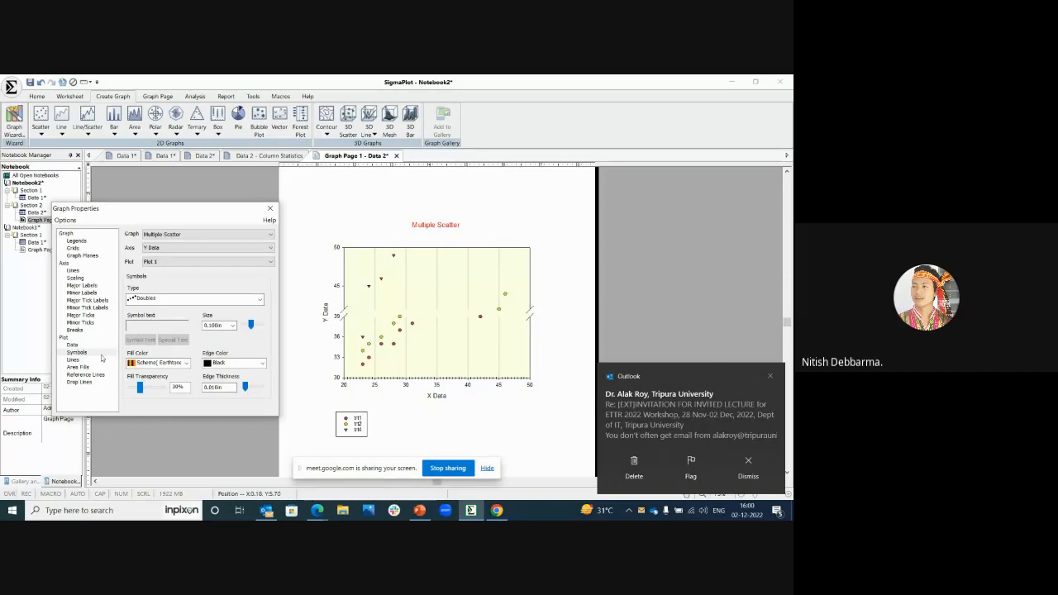
Step: Show the Mean reference line on the scatter plot
click(73, 360)
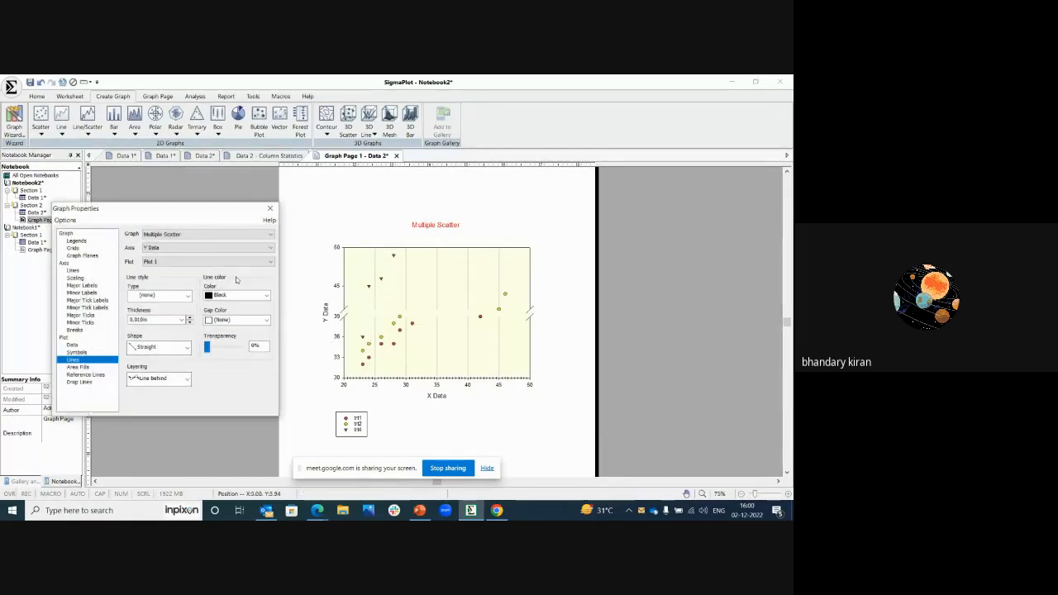
click(74, 367)
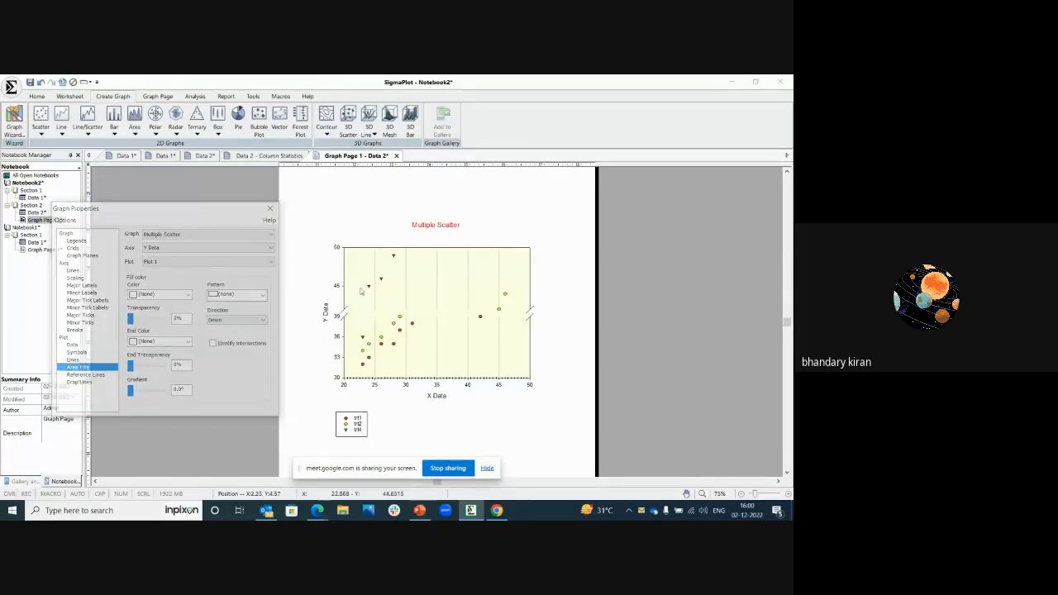
click(80, 375)
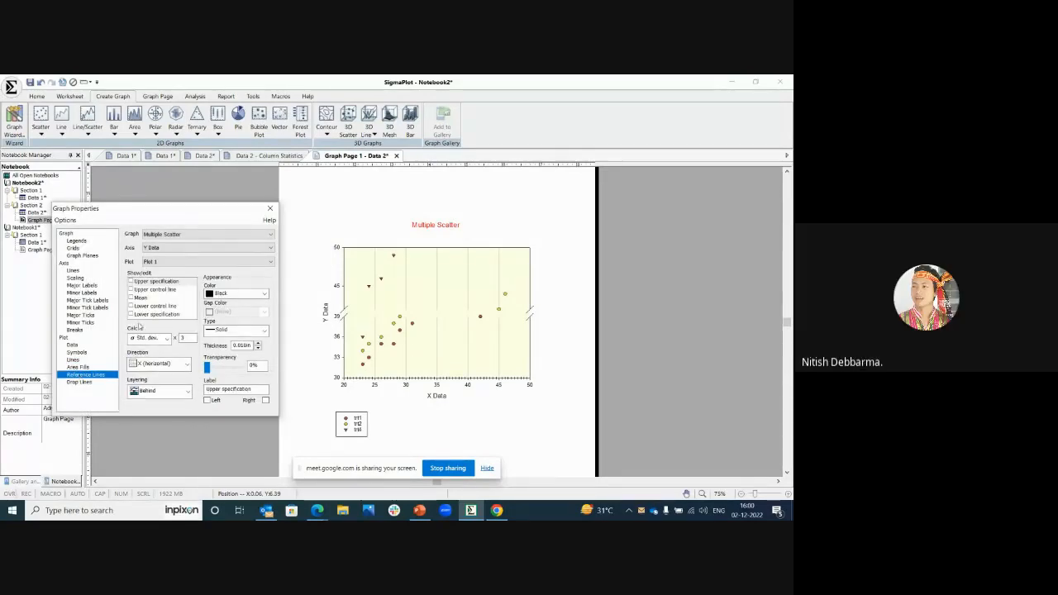
click(137, 298)
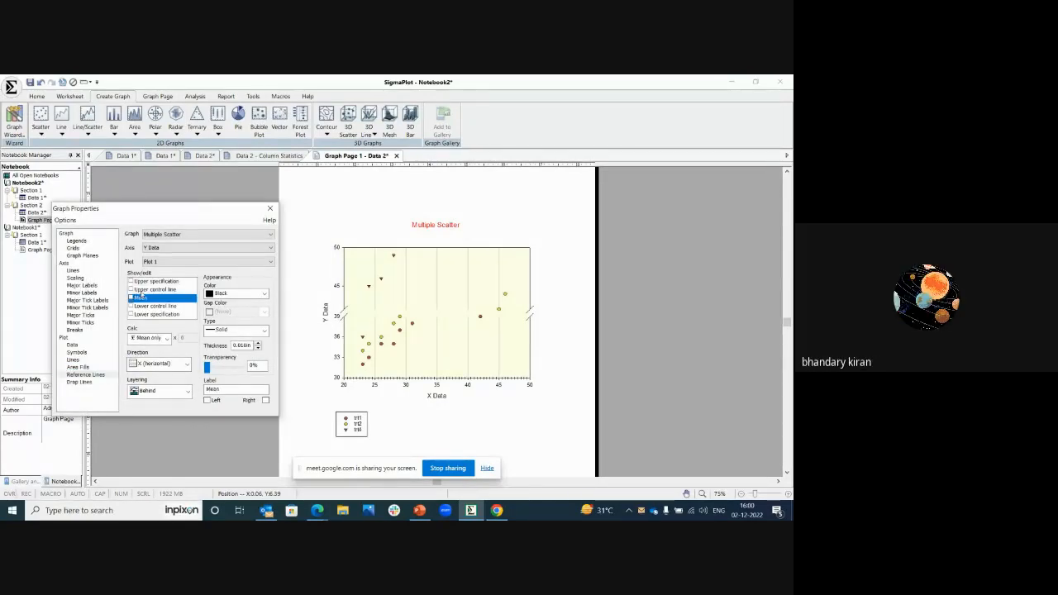
click(131, 297)
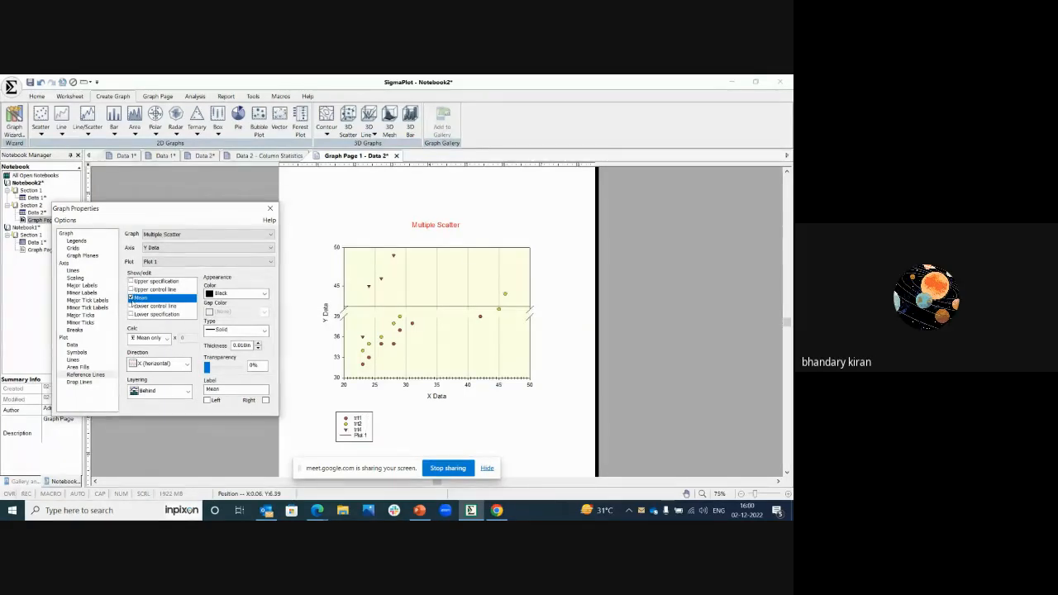
Step: Hide the Mean reference line on the scatter plot
click(131, 306)
click(131, 305)
click(132, 298)
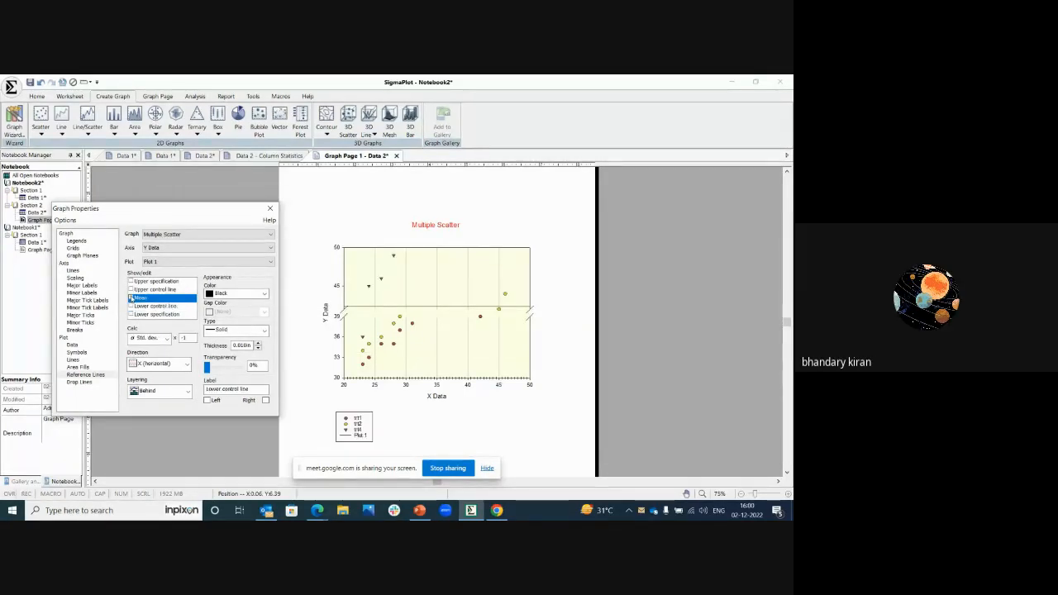
Step: Try drop lines from the plot symbols to both the X and Y axes, and turn both sets off again
click(83, 383)
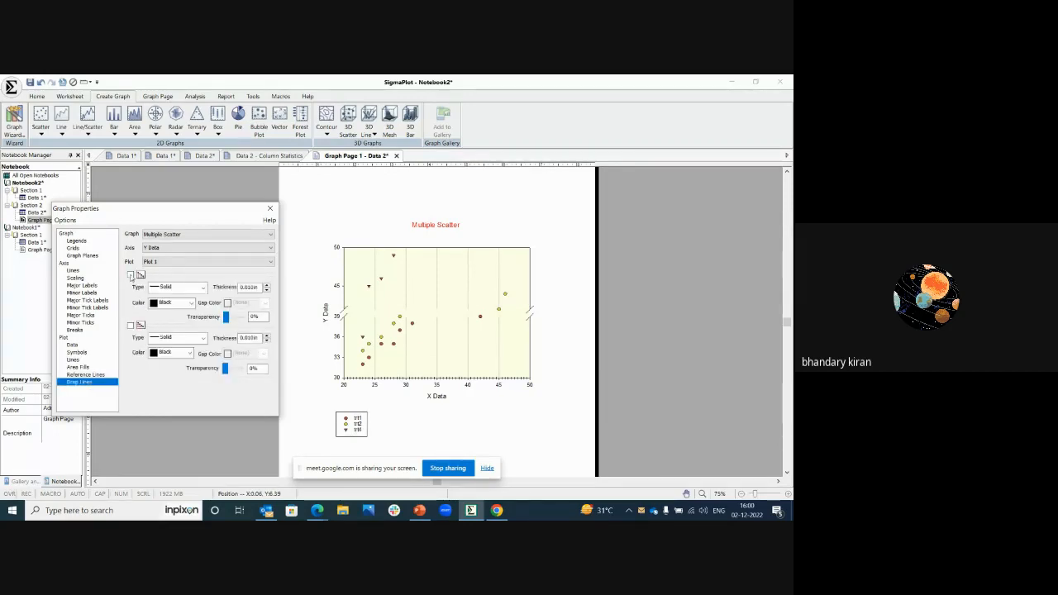
click(130, 276)
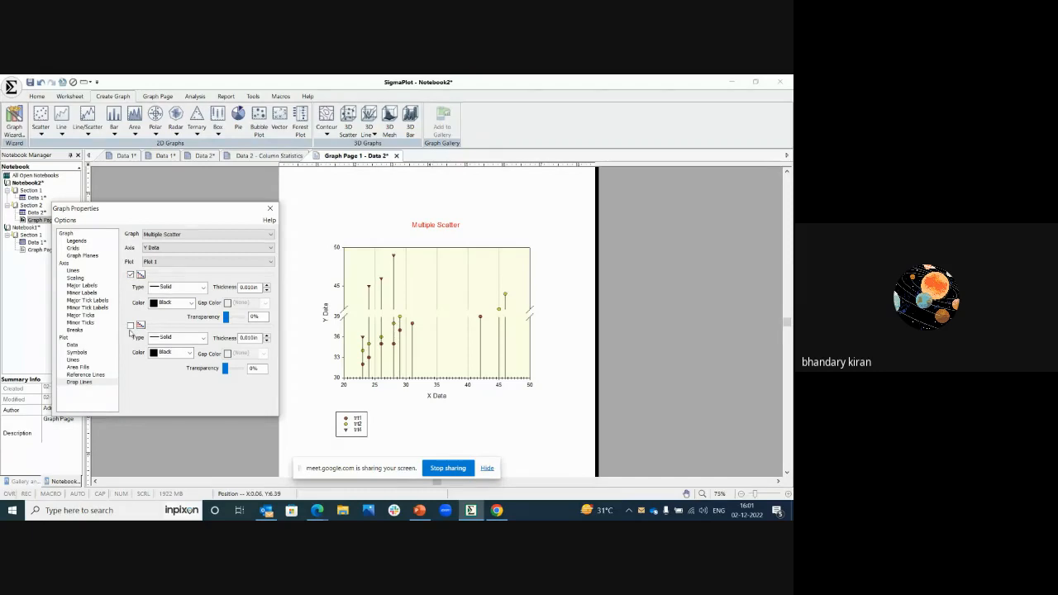
click(129, 326)
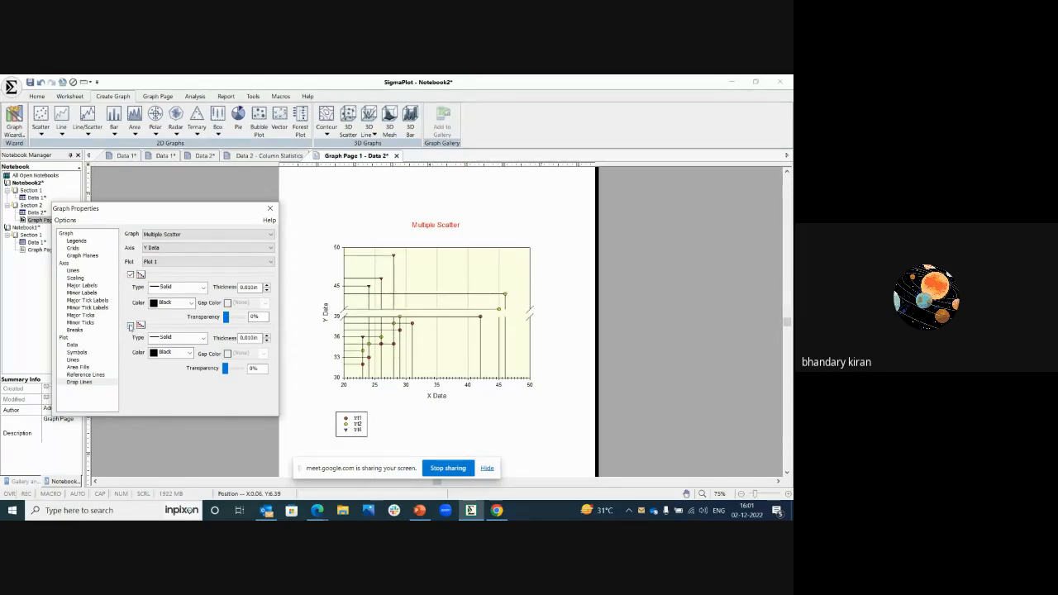
click(130, 326)
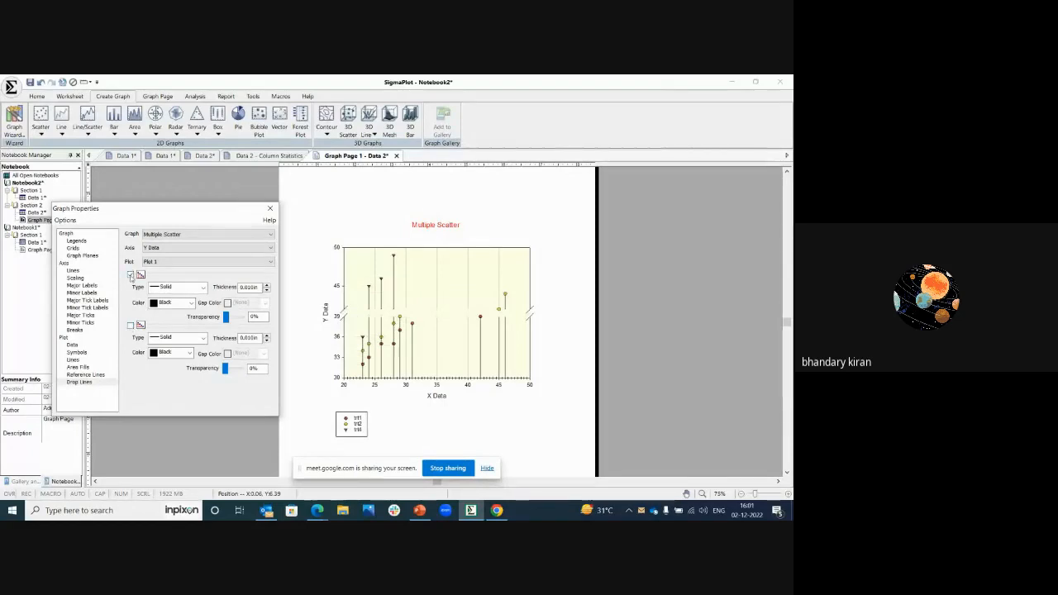
click(130, 275)
Step: Turn off the break on the Y Data axis and close the graph properties
click(74, 330)
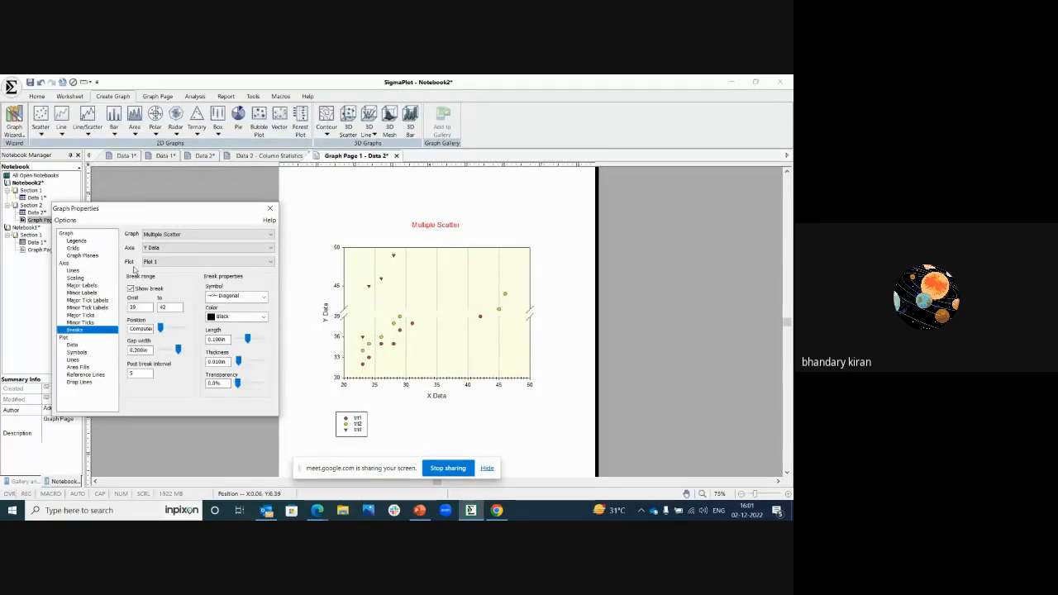
click(131, 290)
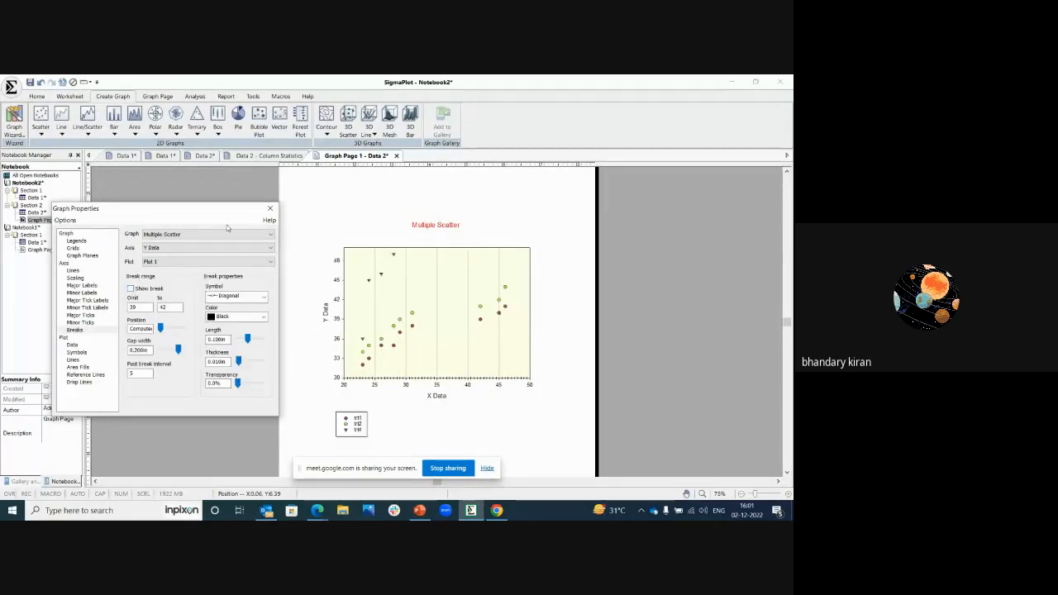
click(269, 208)
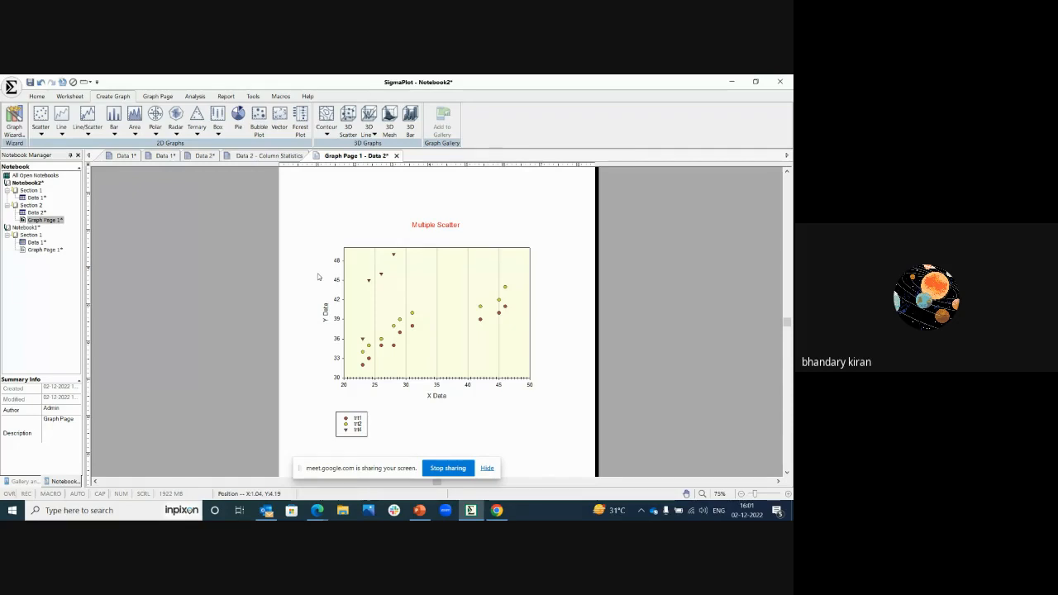
Step: Begin adding a new plot to the graph as a Line Plot in Simple Spline Curve style with XY Pair data format
right_click(419, 287)
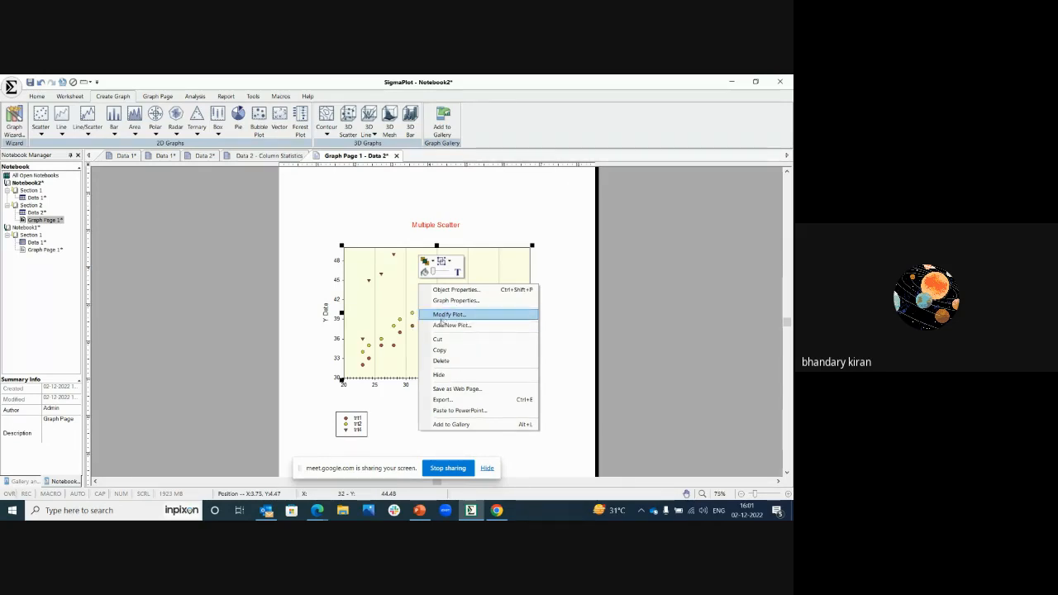
click(442, 326)
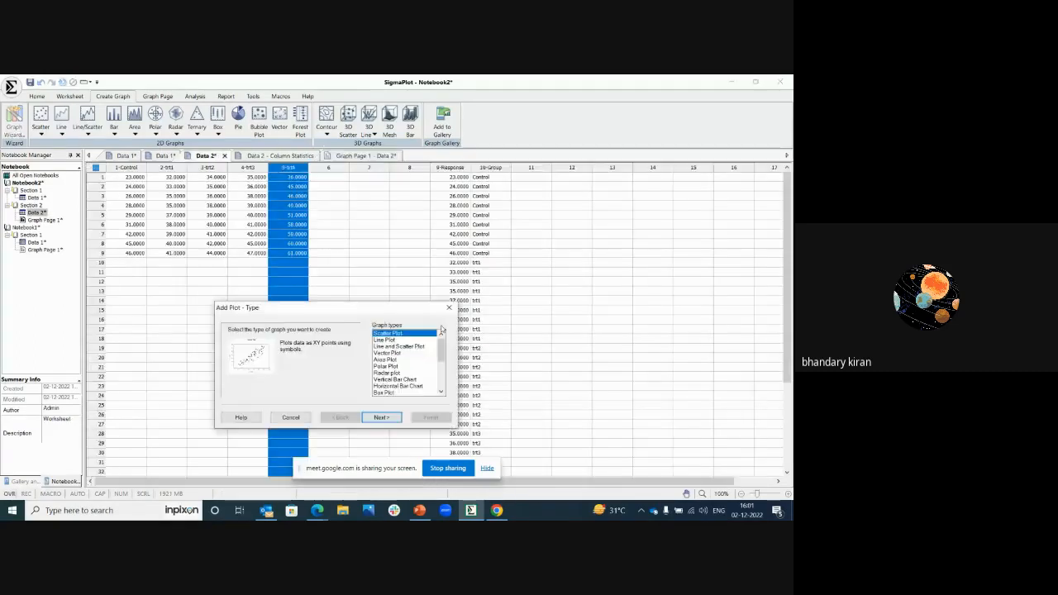
click(394, 340)
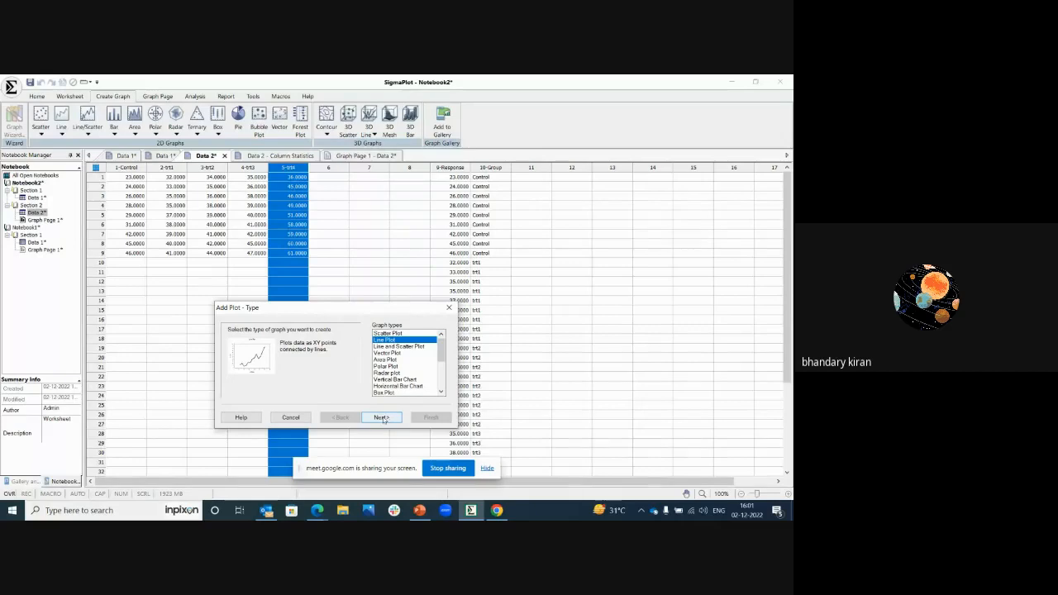
click(382, 417)
click(400, 347)
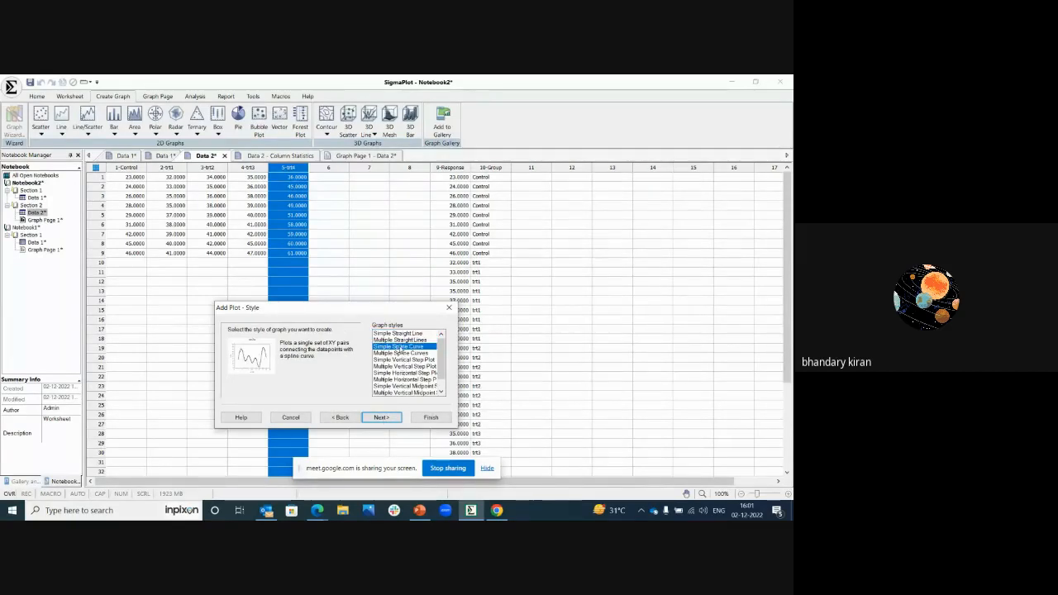
click(382, 419)
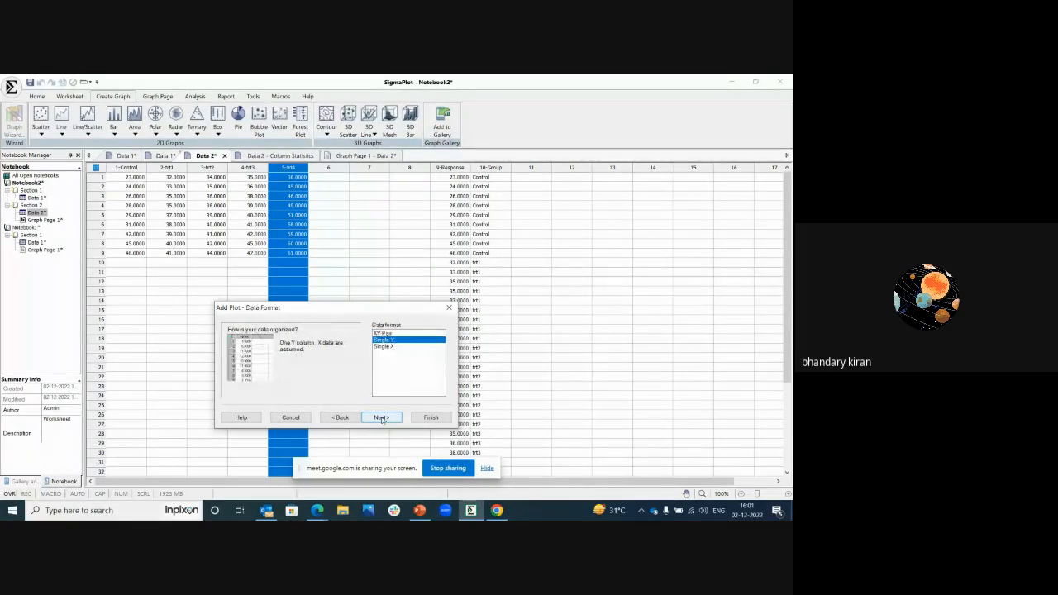
click(381, 333)
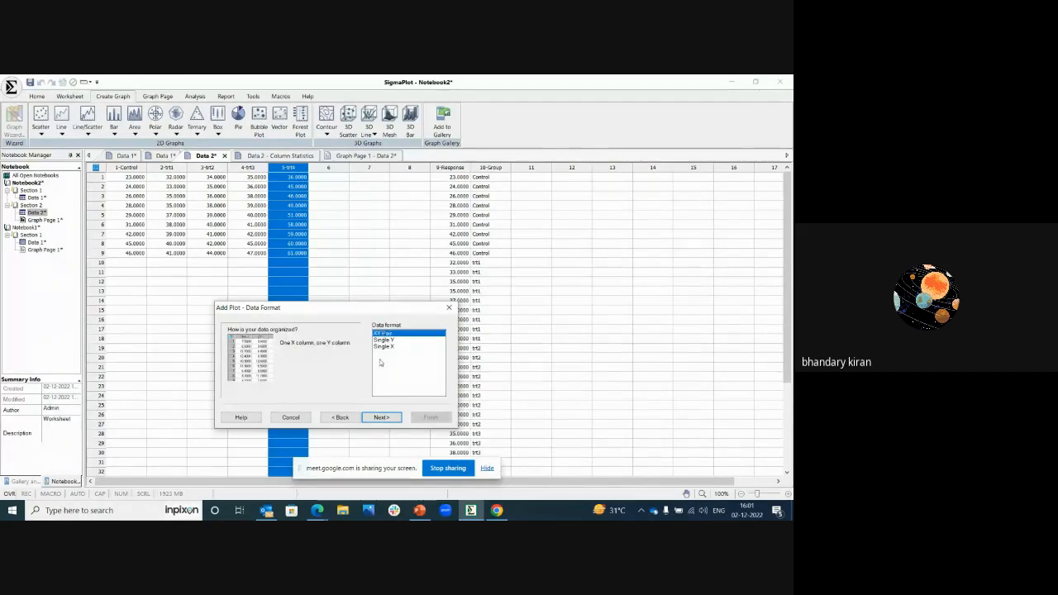
click(394, 418)
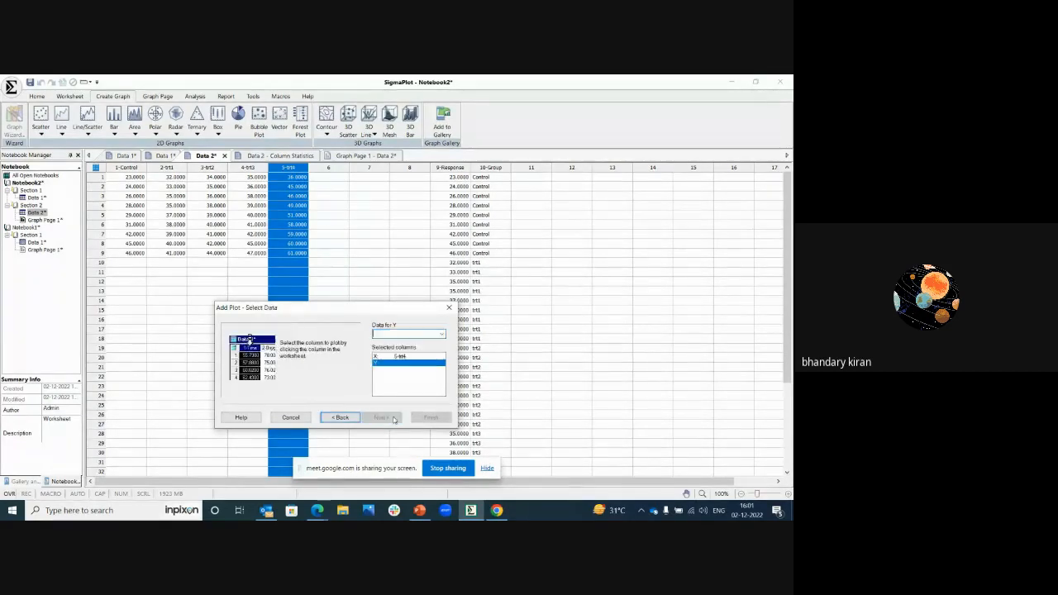
Step: Assign column 1-Control to X and column 5-trt4 to Y, and finish adding the spline curve to the graph
click(407, 357)
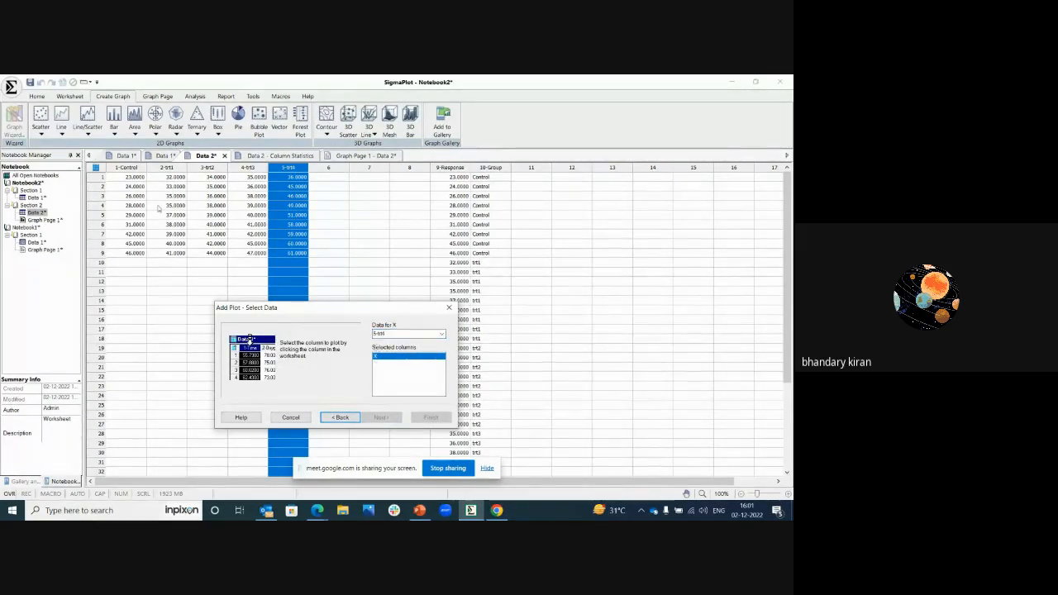
click(126, 167)
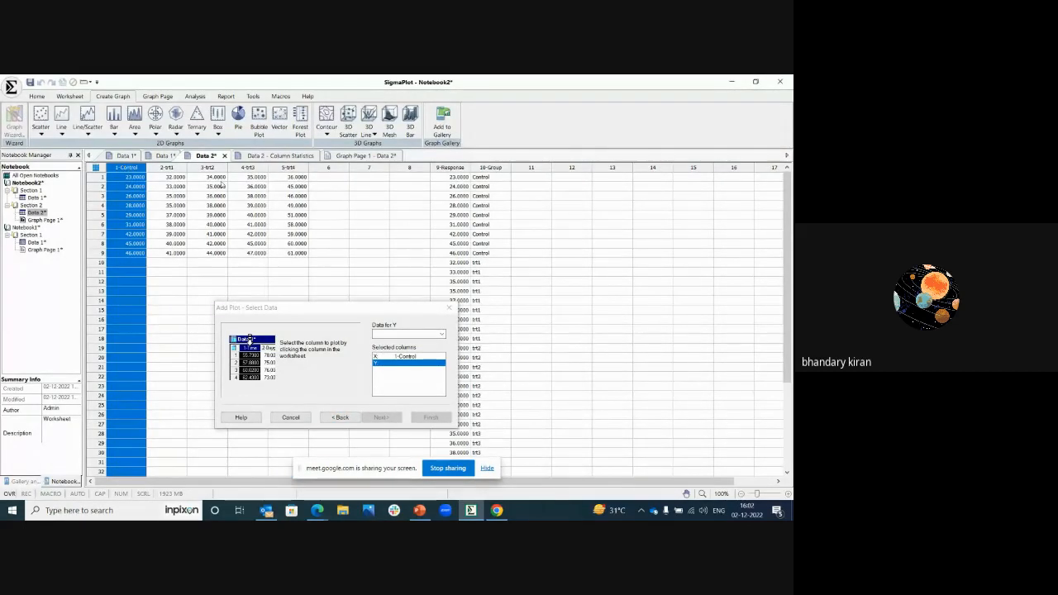
click(286, 166)
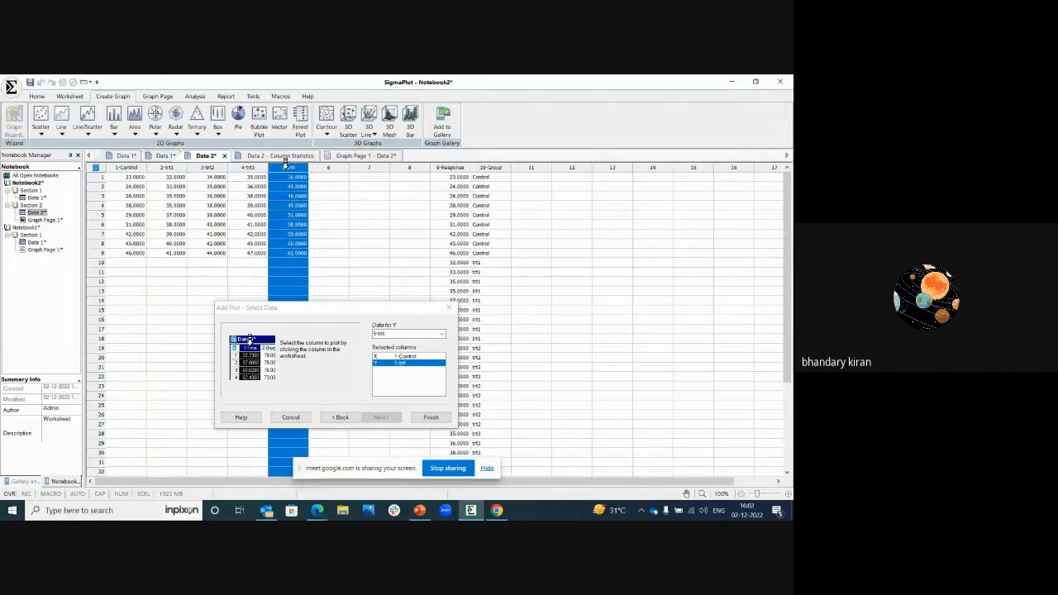
click(431, 417)
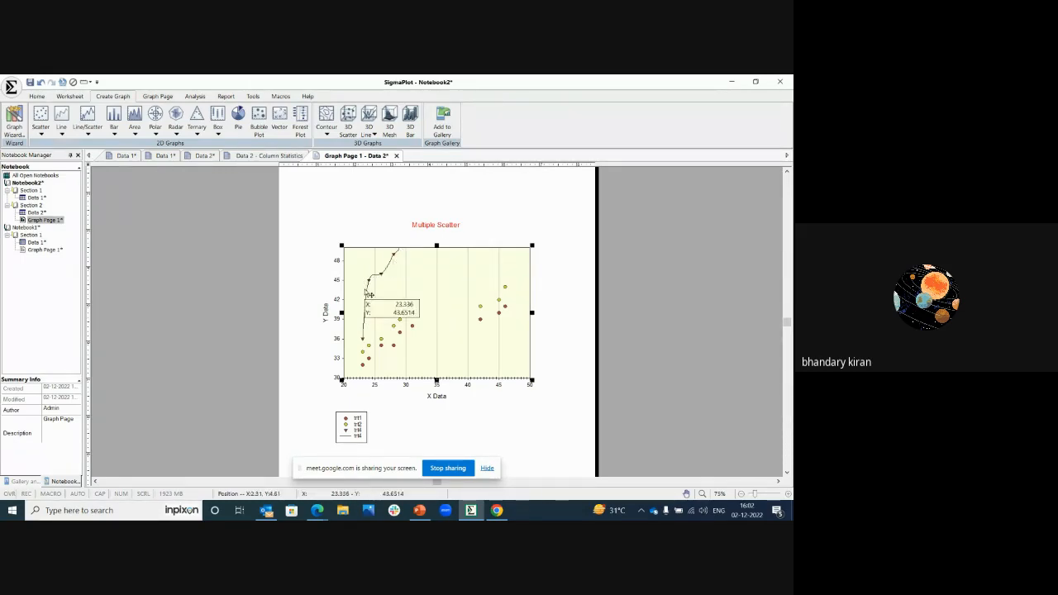
click(238, 265)
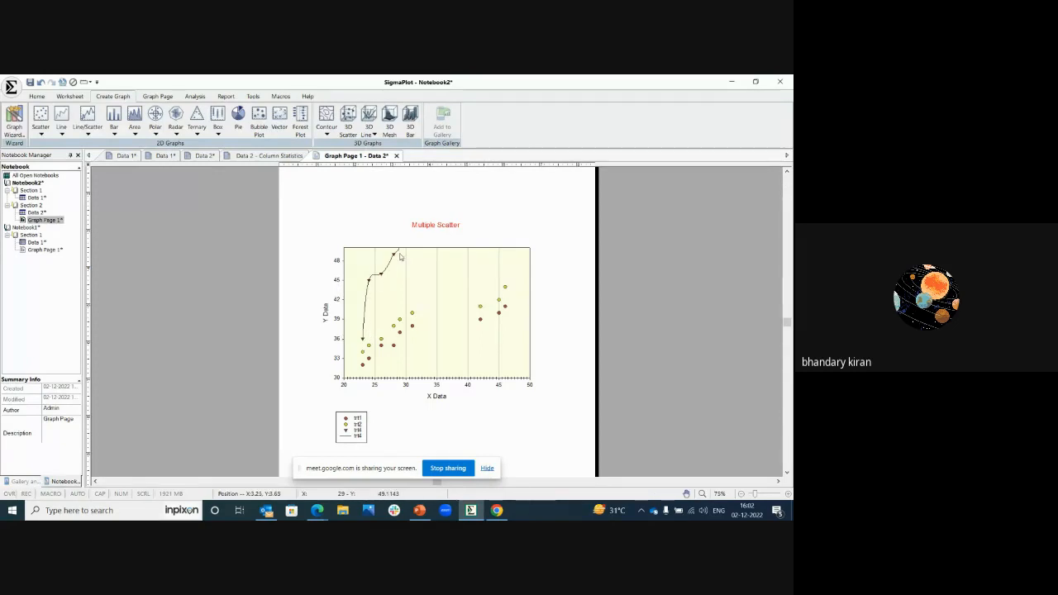
mouse_move(384, 276)
mouse_move(406, 329)
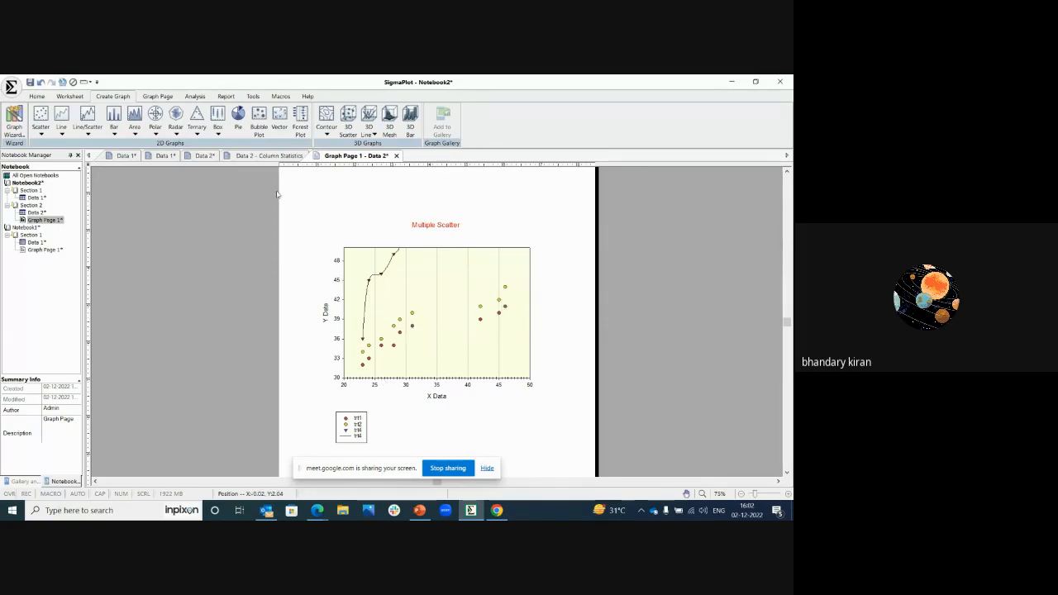
Step: Add a second Y axis for Plot 2 on the right side of the graph
click(158, 97)
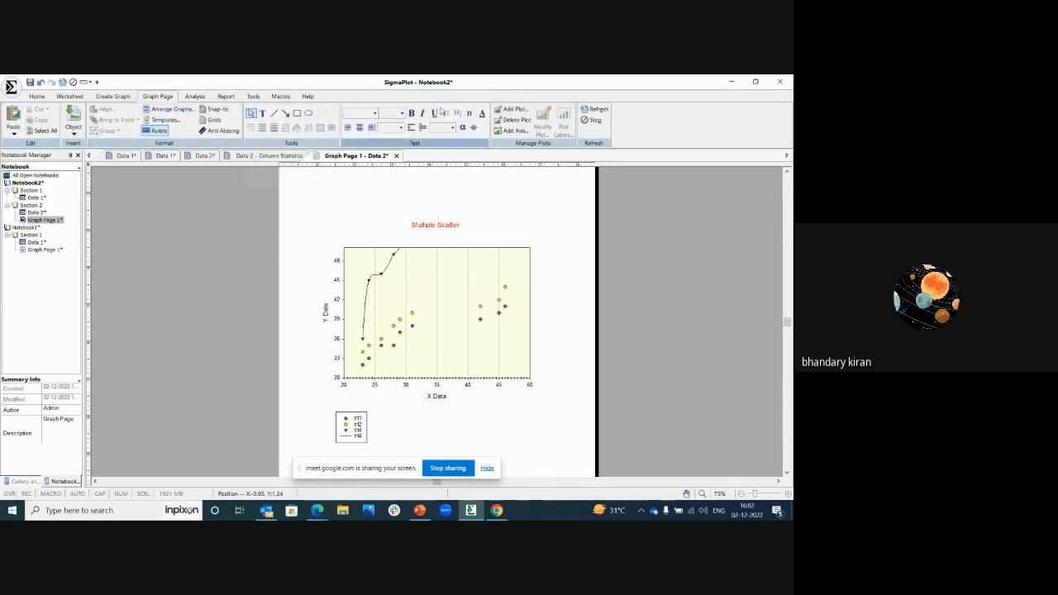
click(517, 131)
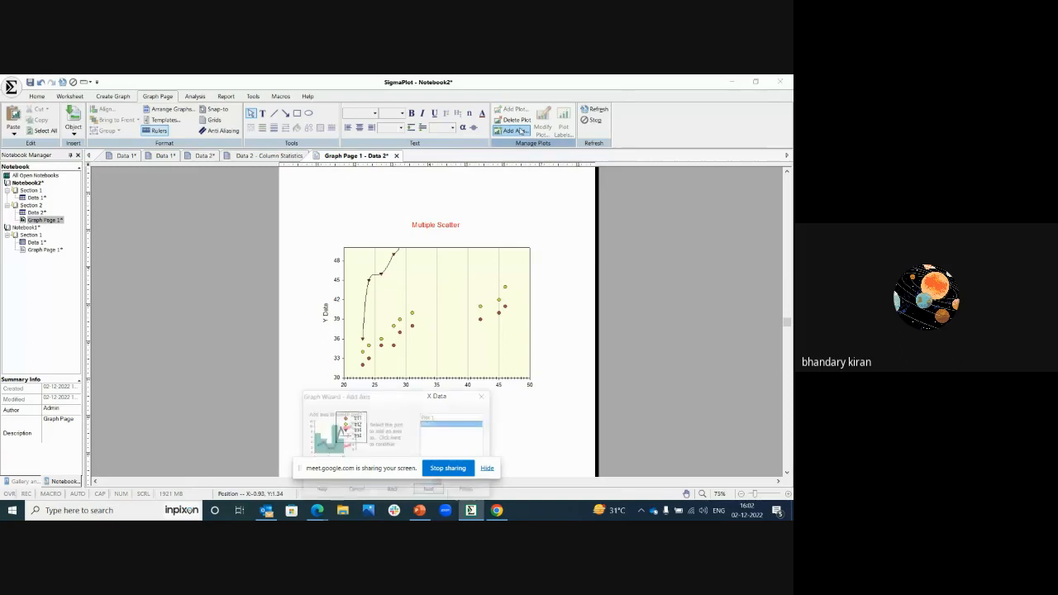
drag(367, 399, 213, 336)
click(281, 429)
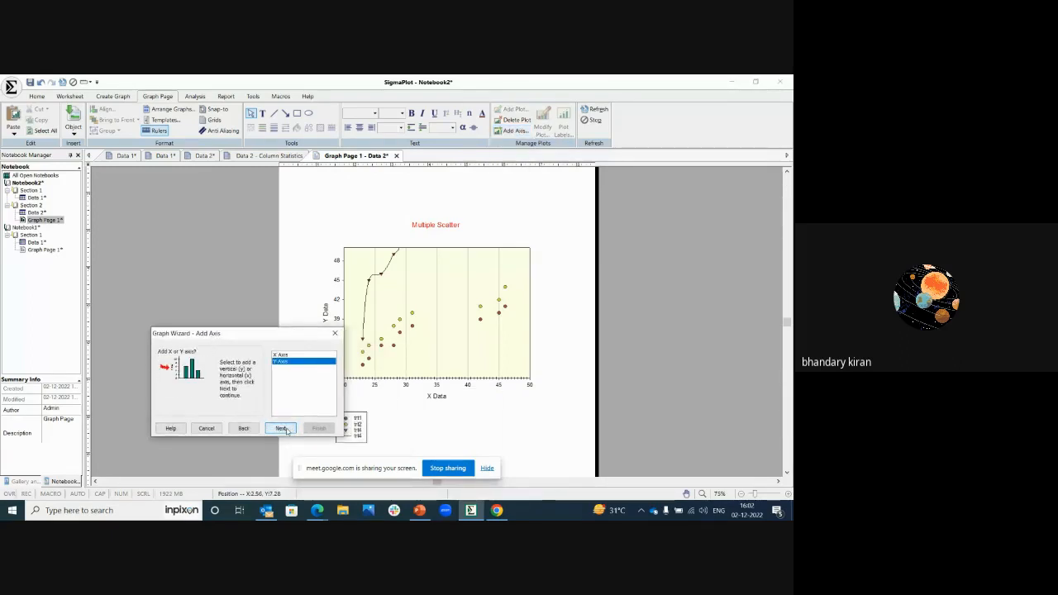
click(283, 428)
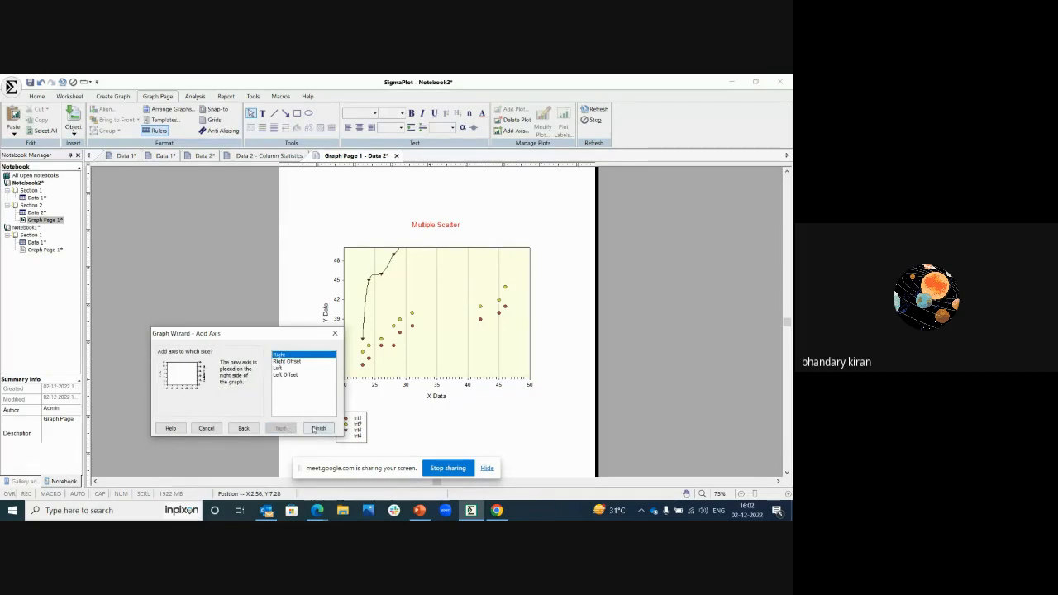
click(318, 428)
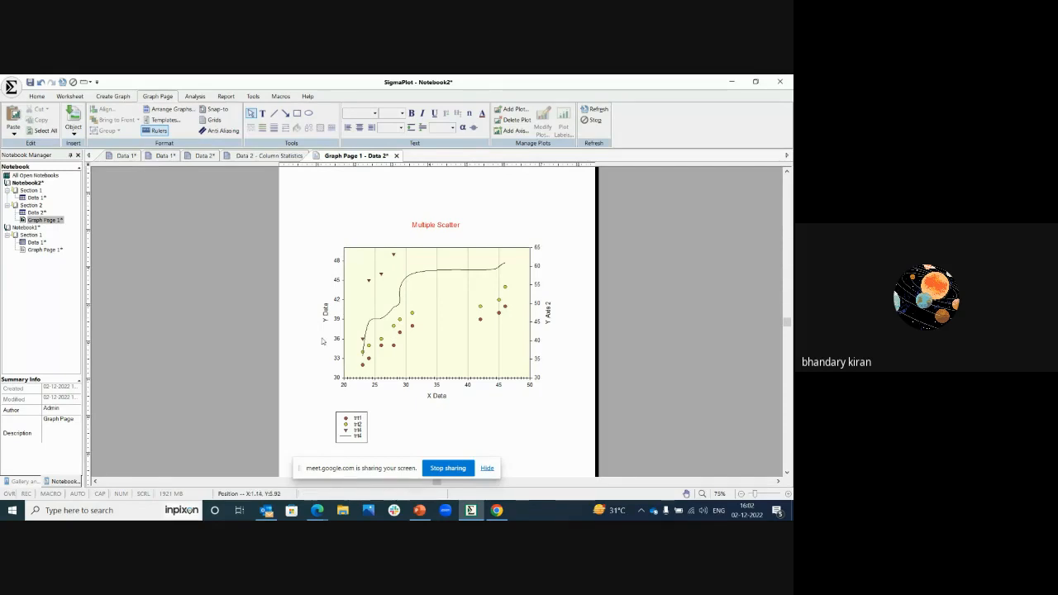
Step: Show a break on Y Axis 2 that omits the range from 39 to 42
right_click(425, 305)
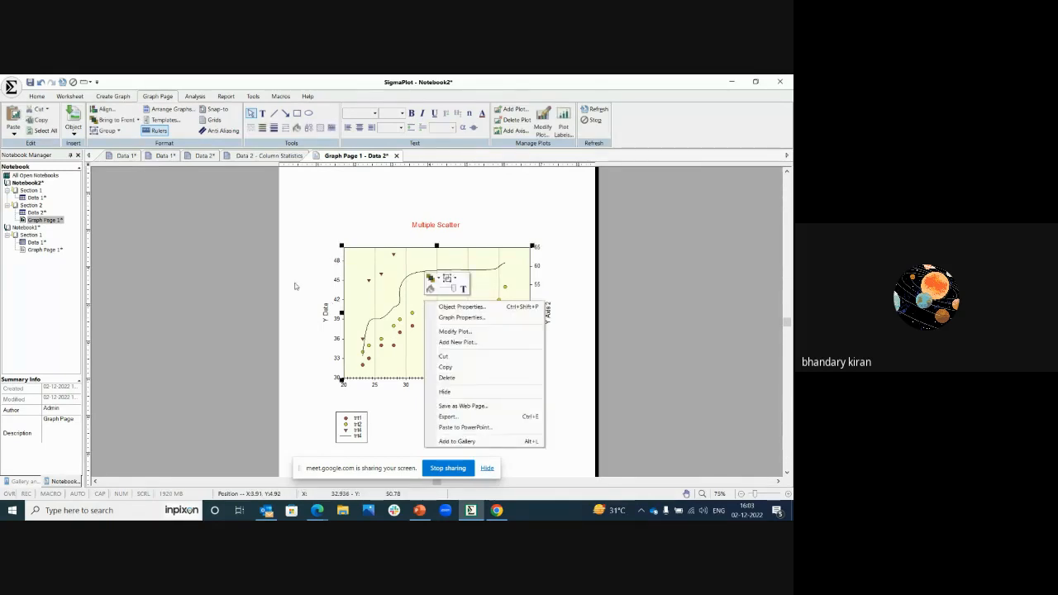
click(462, 318)
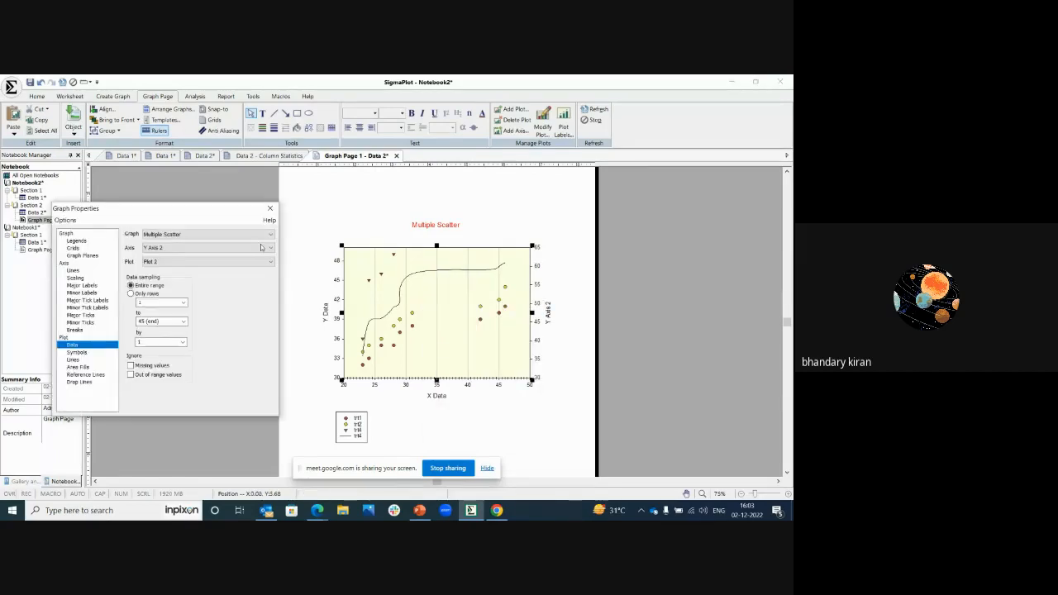
drag(162, 209, 228, 214)
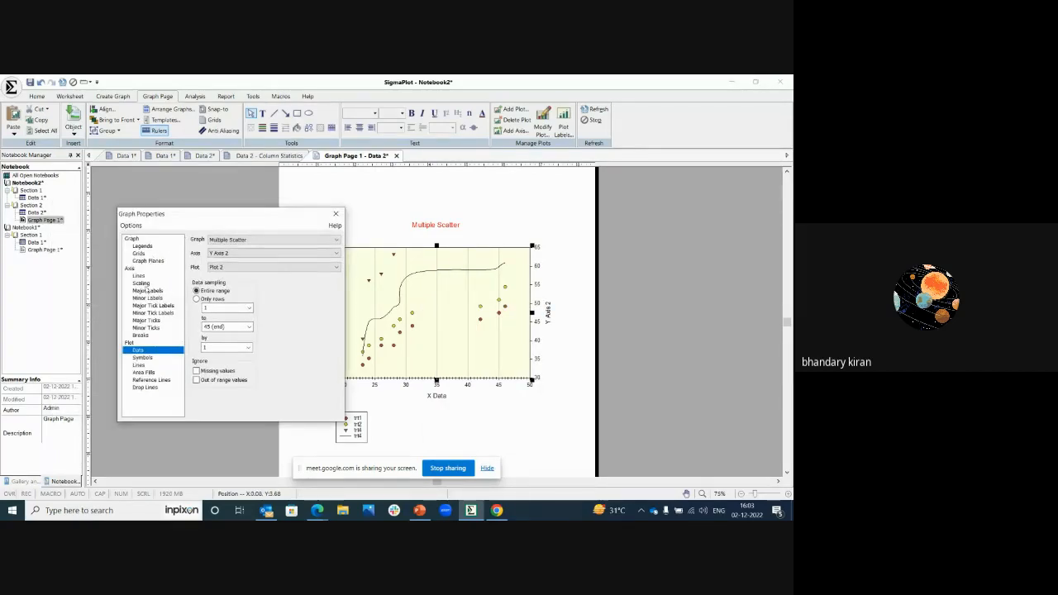
click(141, 336)
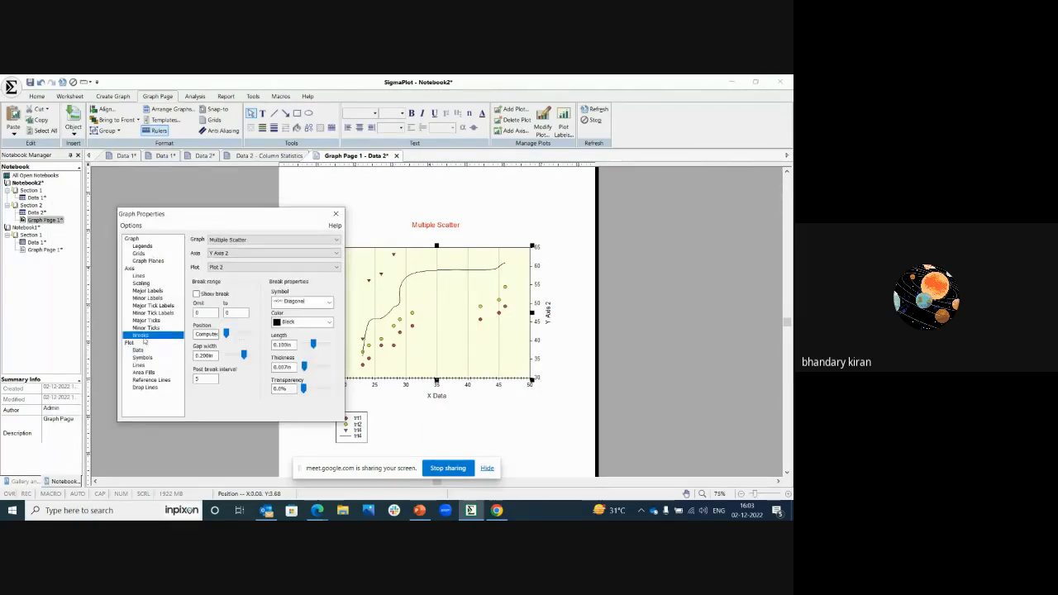
click(196, 294)
drag(222, 217, 120, 249)
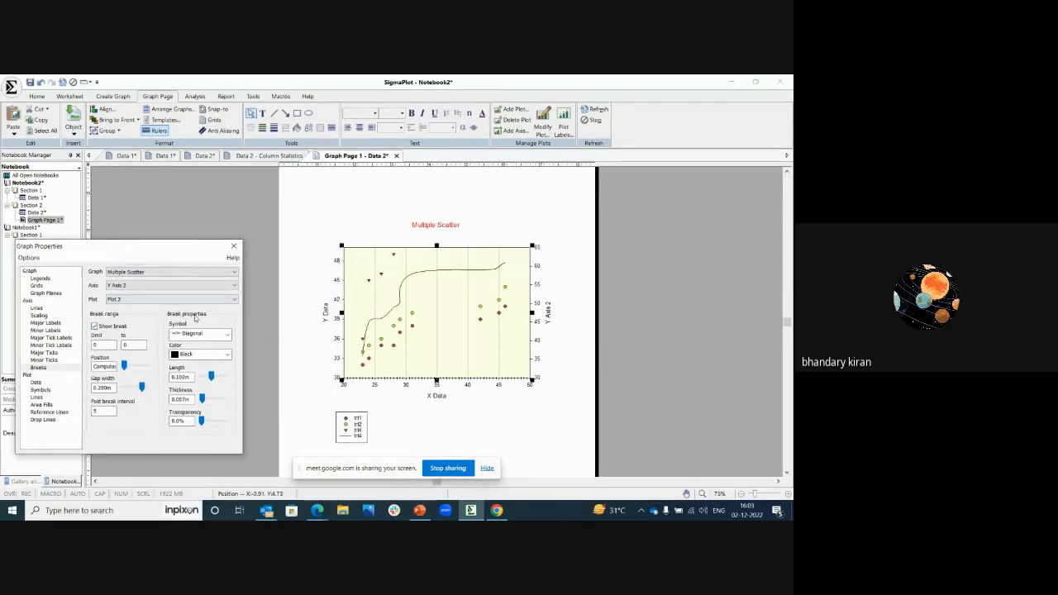
click(105, 345)
text(39)
click(129, 345)
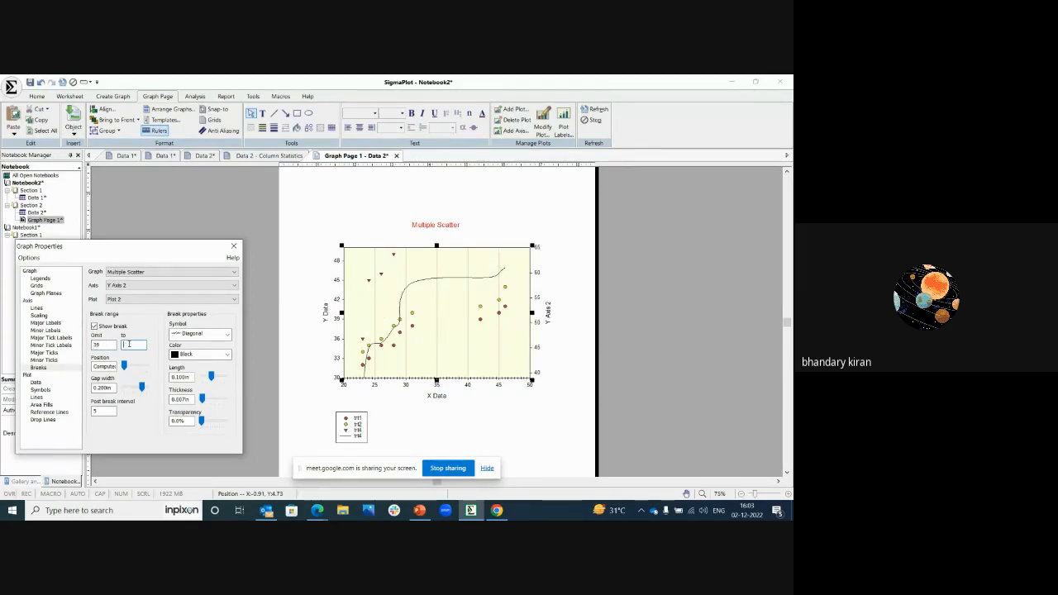
text(42)
click(106, 345)
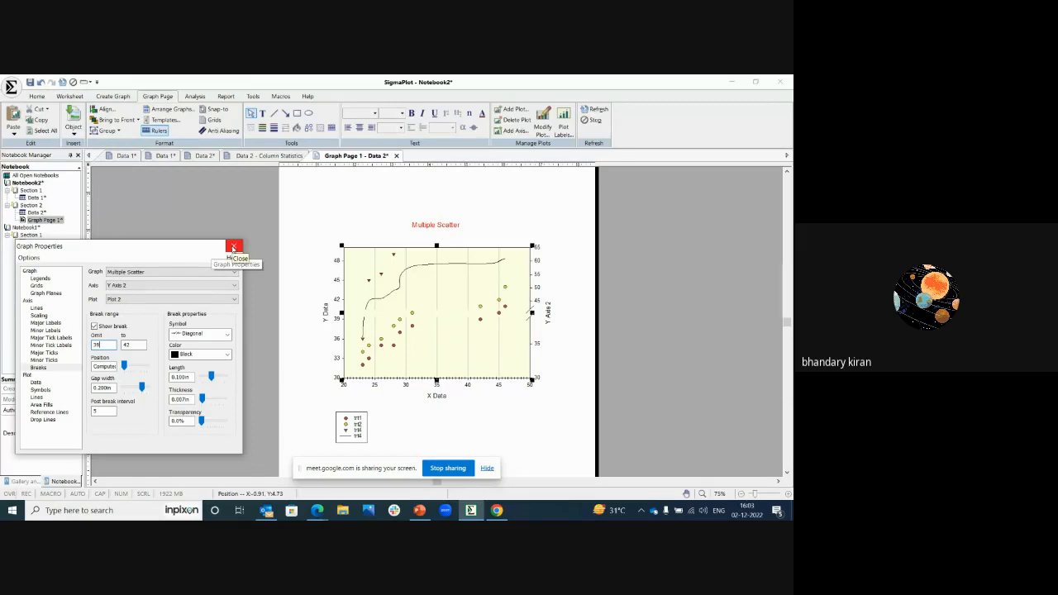
Step: Turn off the break on Y Axis 2
click(157, 300)
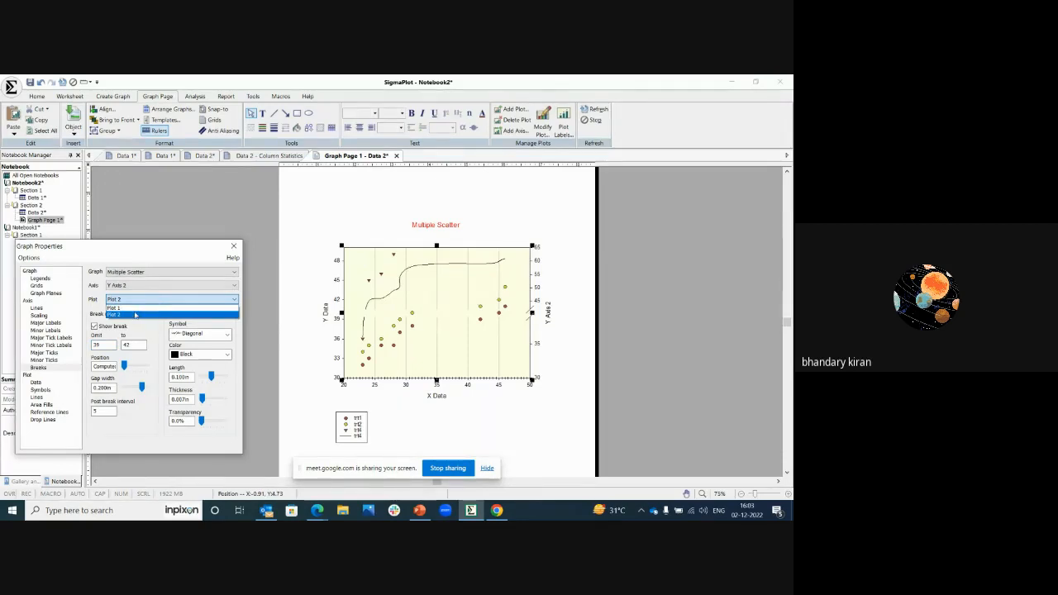
click(95, 331)
click(95, 327)
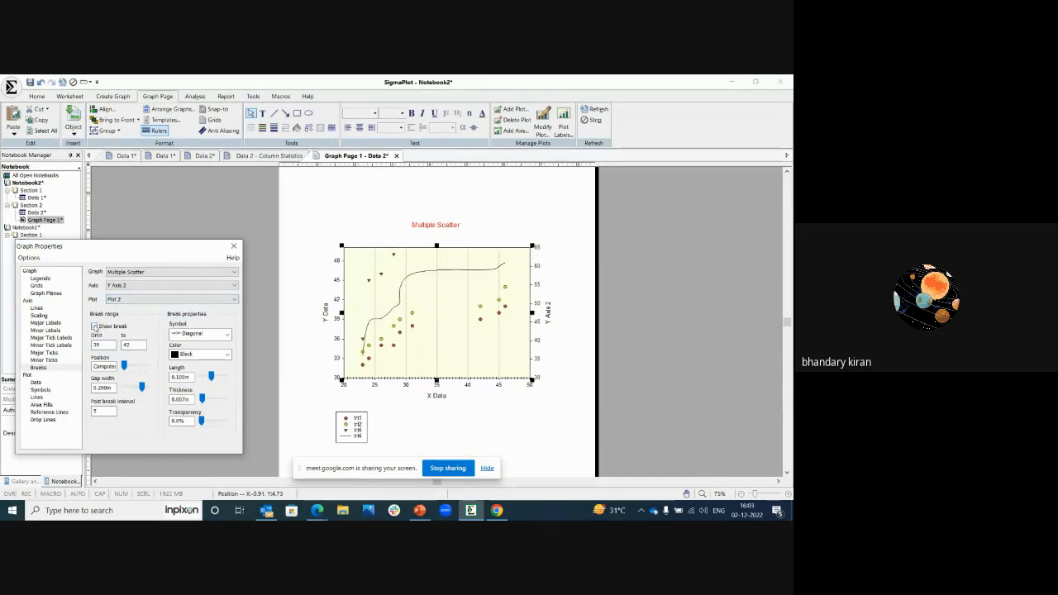
Step: Show a break on the Y Data axis of Plot 1 that omits the range from 39 to 42
click(142, 301)
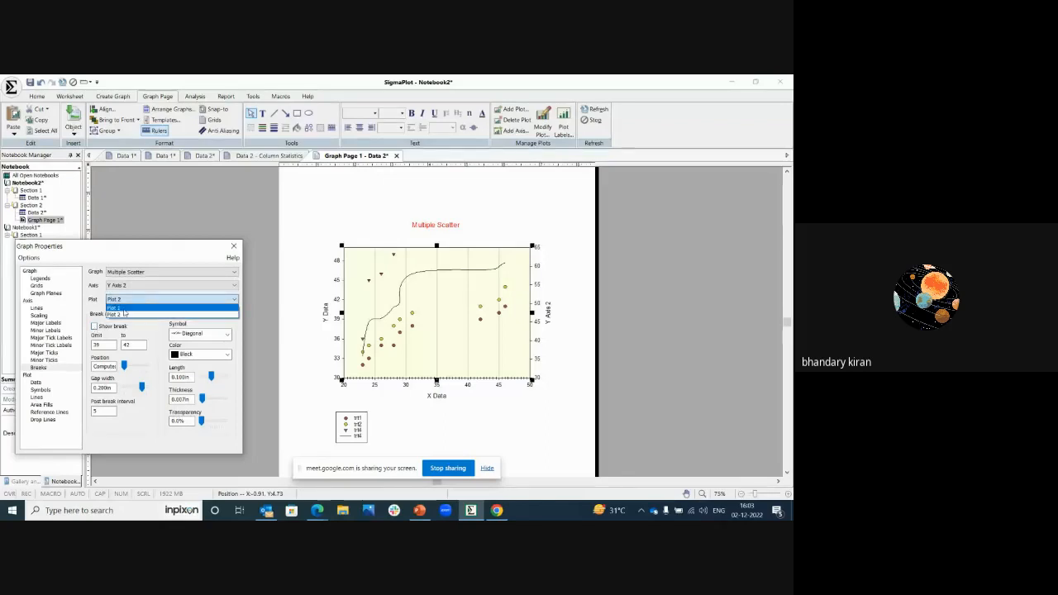
click(124, 311)
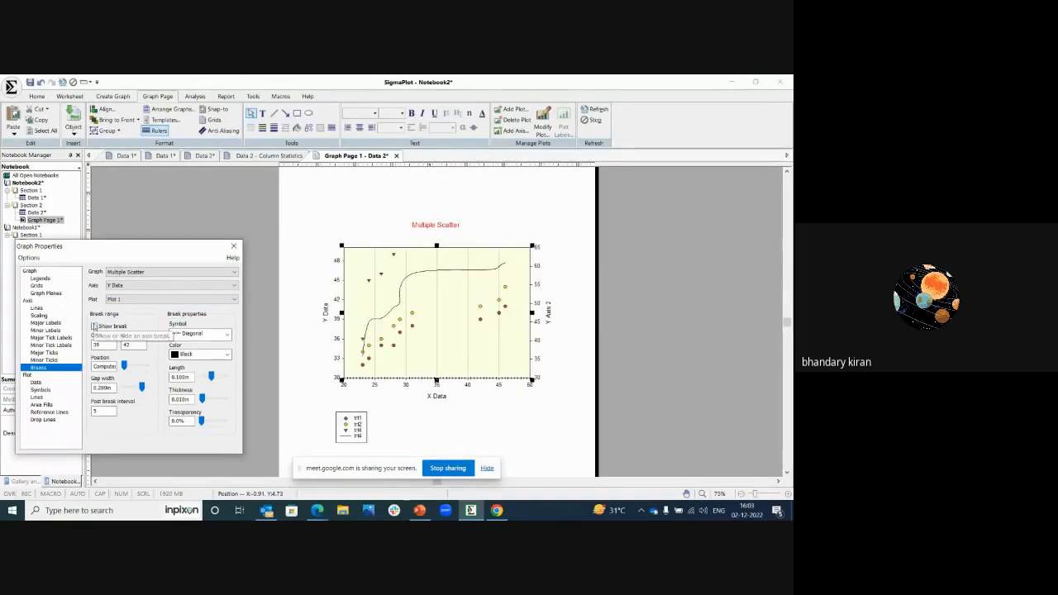
click(94, 327)
click(234, 246)
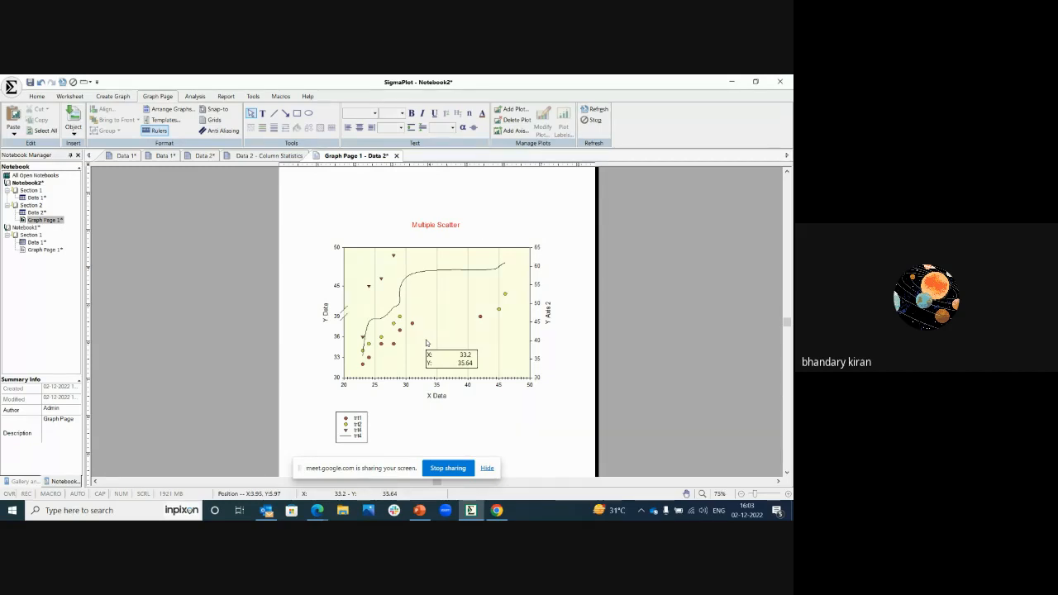
right_click(420, 296)
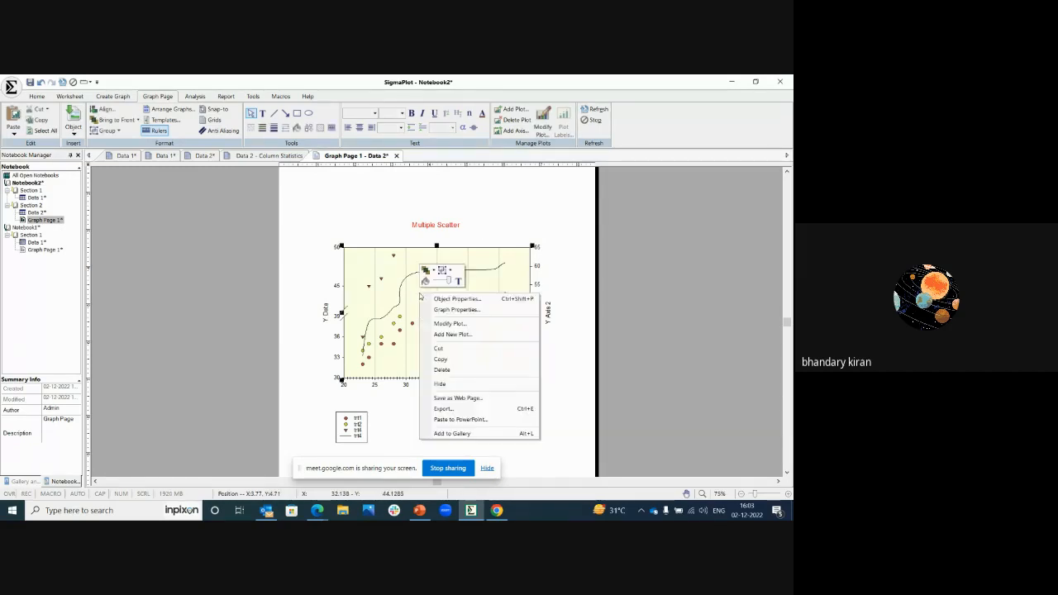
click(252, 238)
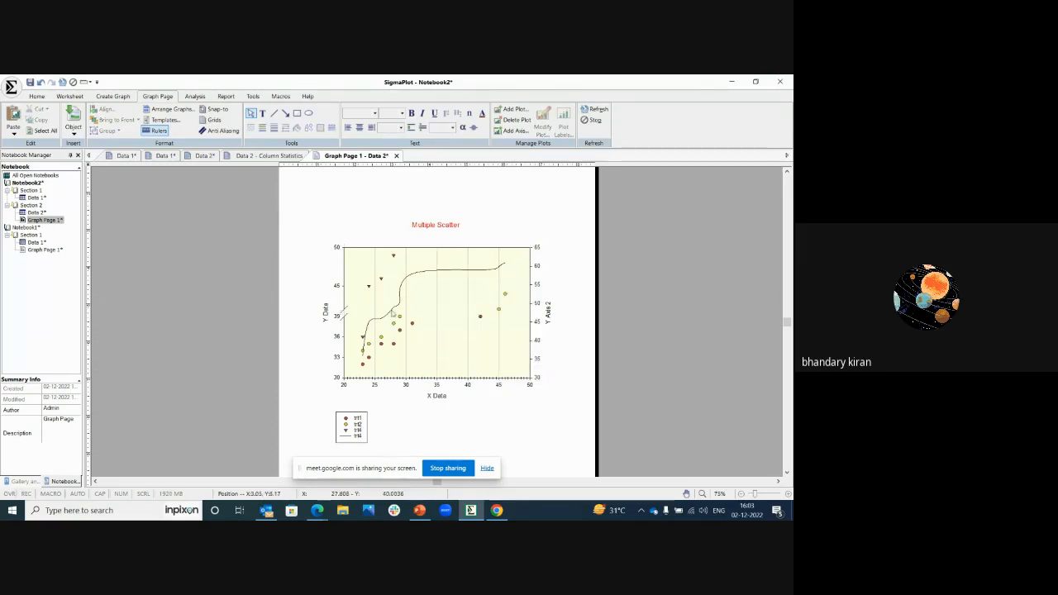
click(412, 324)
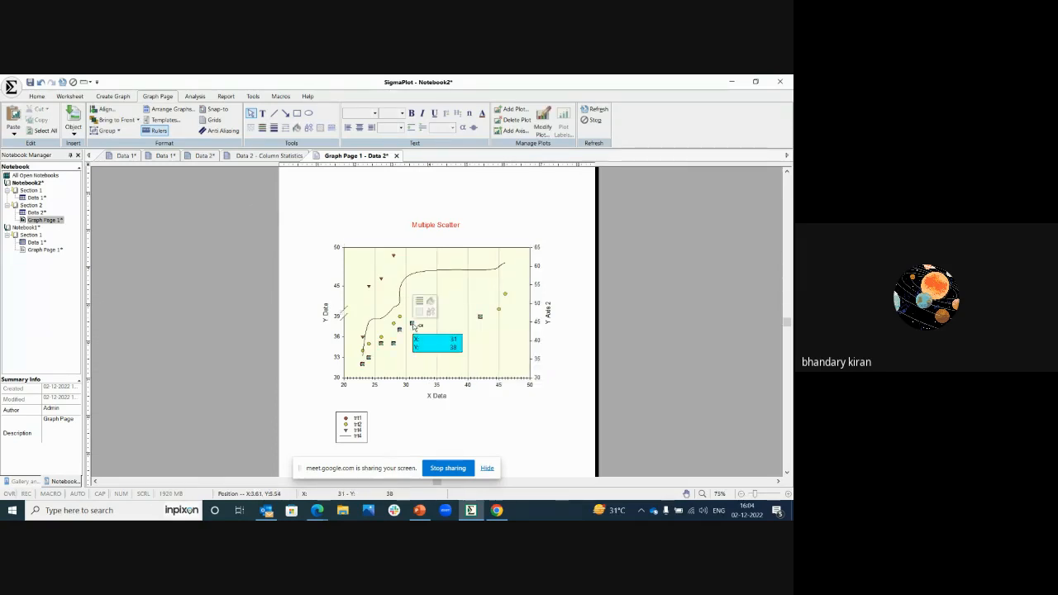
right_click(413, 324)
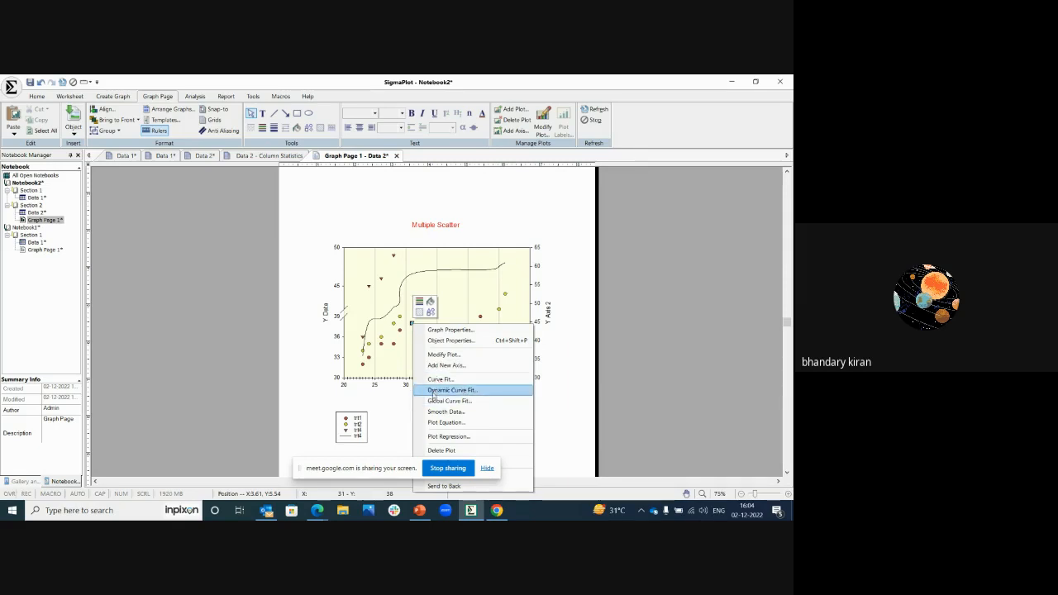
click(234, 321)
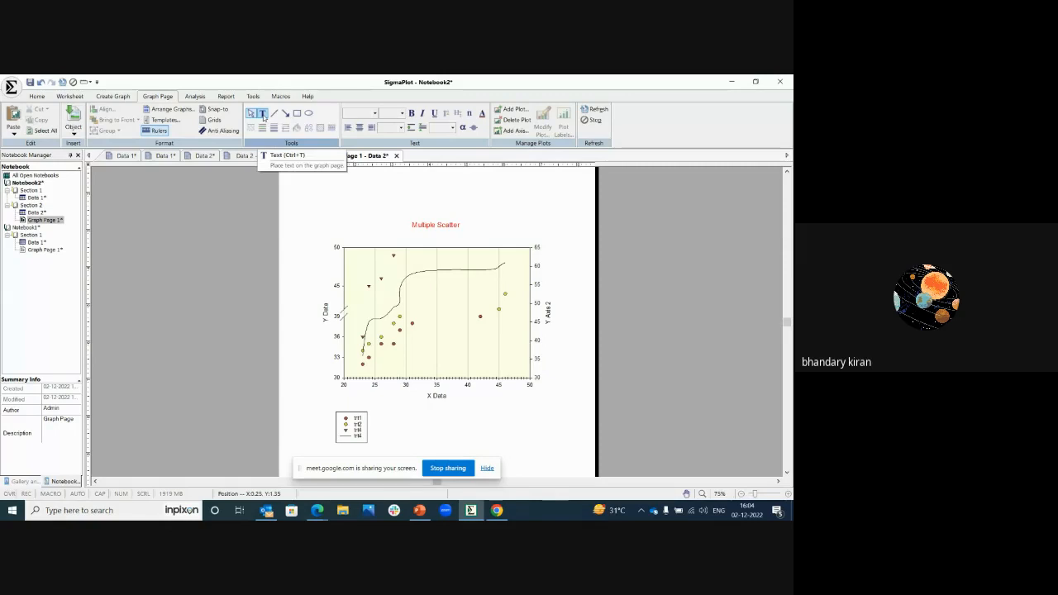
Step: Add the text "p = 0.087" in the lower right area of the plot
click(263, 116)
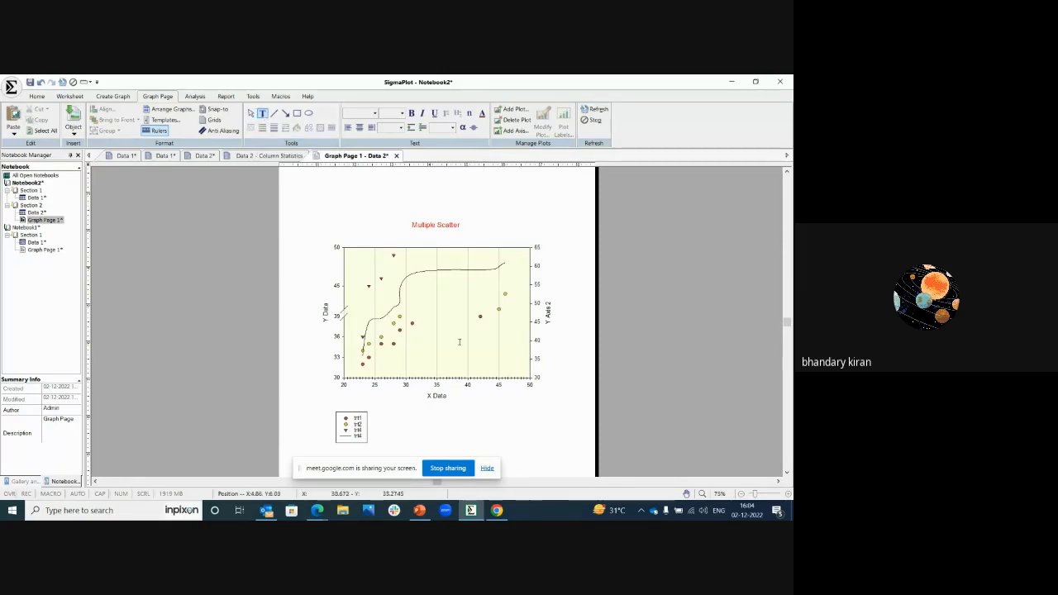
click(452, 345)
text(p)
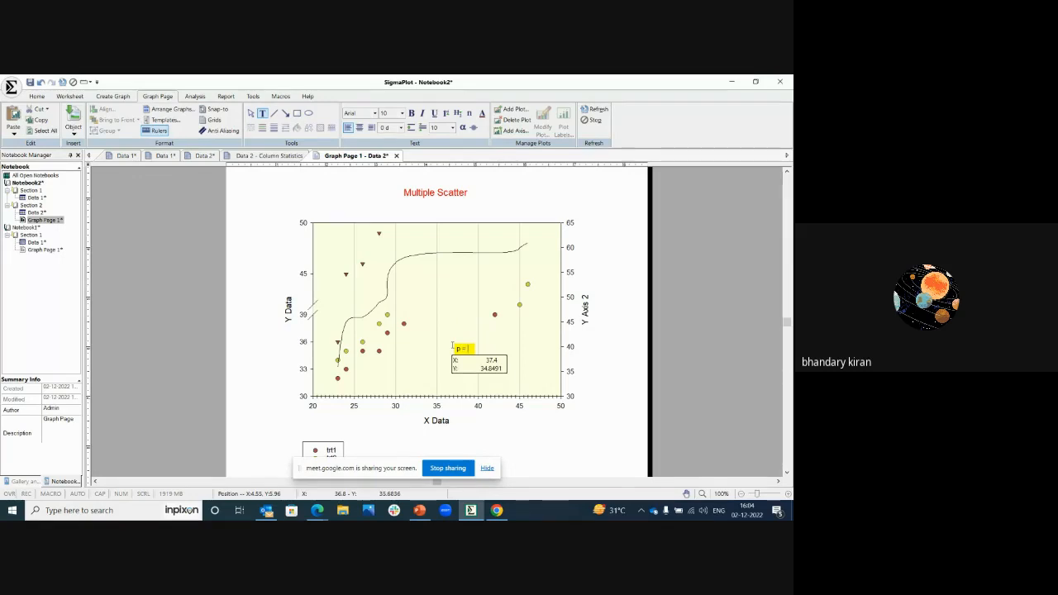
text( = 0.087)
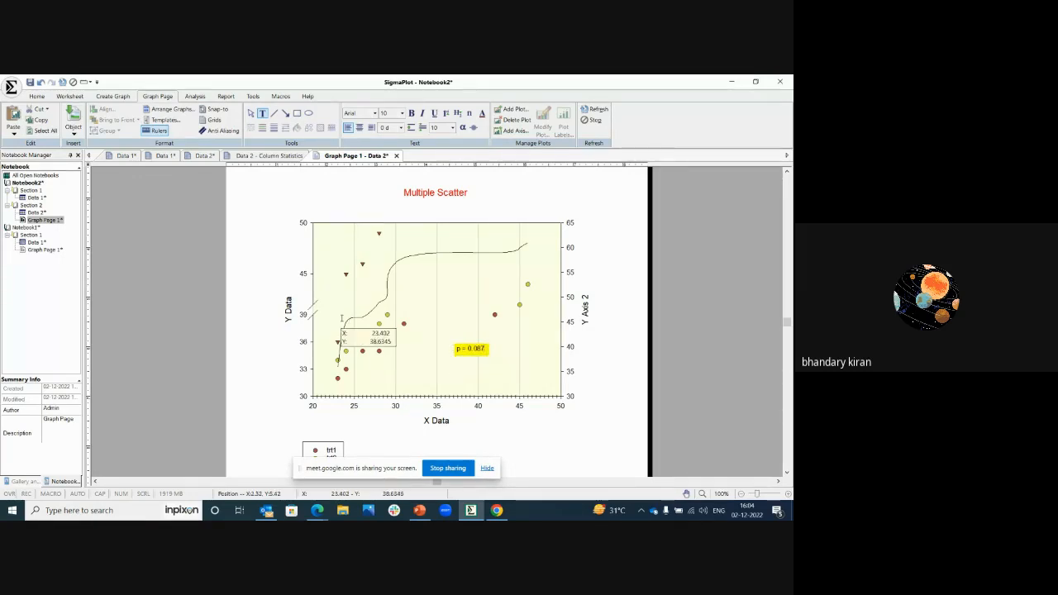
click(206, 290)
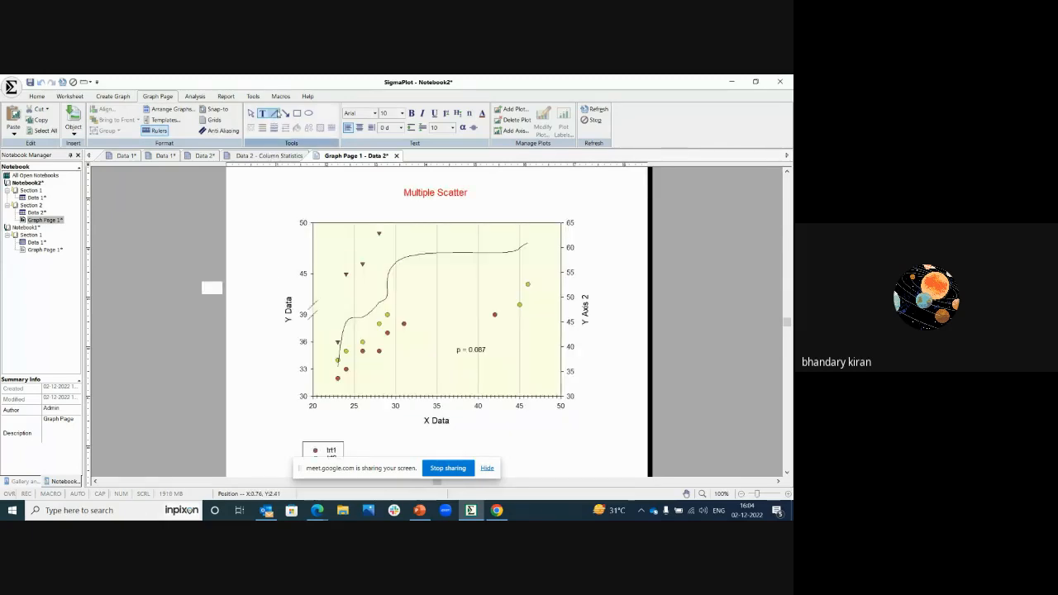
Step: Draw a horizontal line beneath the p-value text and two slanted arrows pointing down from above the graph to the plotted data
click(275, 113)
drag(409, 362, 506, 361)
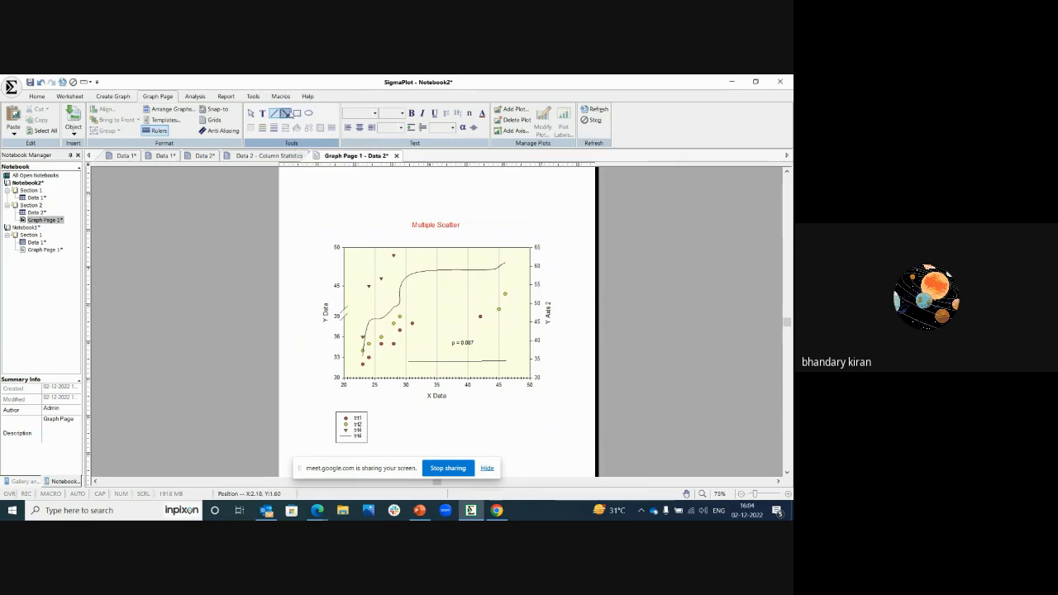
click(286, 113)
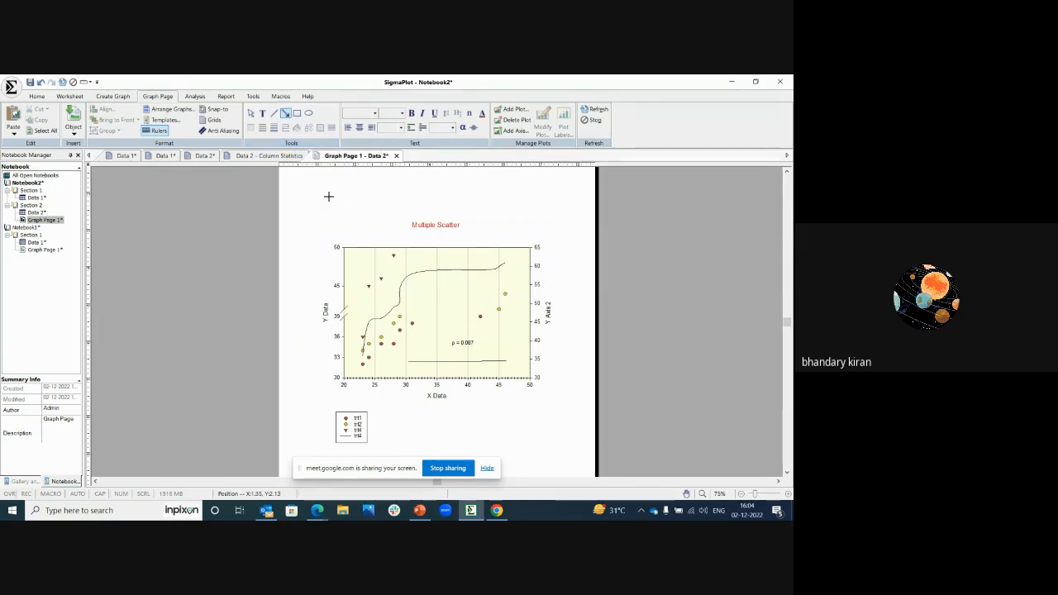
drag(342, 213, 381, 278)
drag(366, 201, 415, 269)
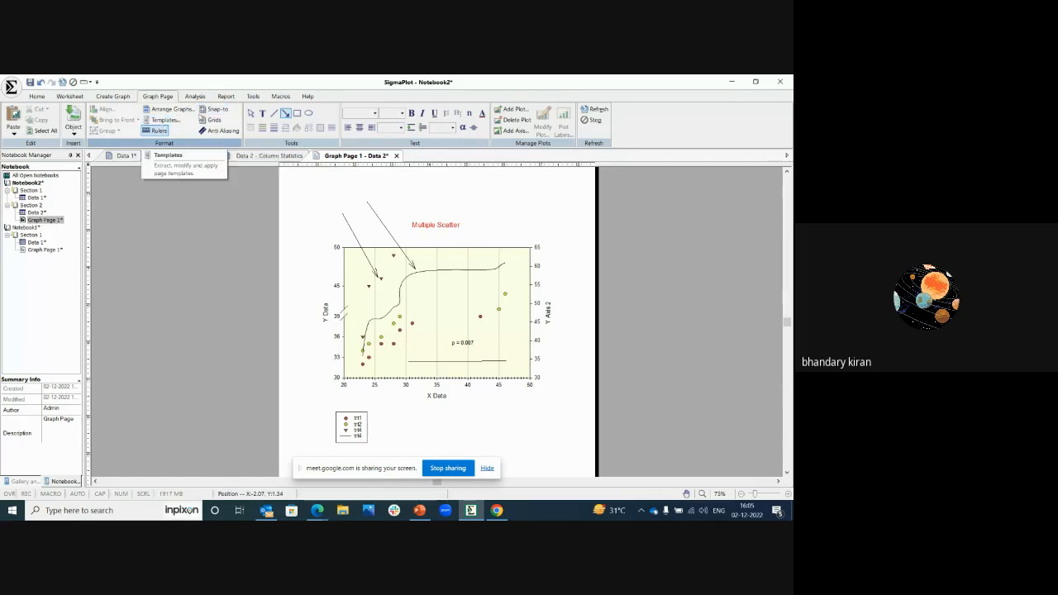
Step: Move the graph slightly down and left on the page, and group it with the text, line and arrows
click(250, 113)
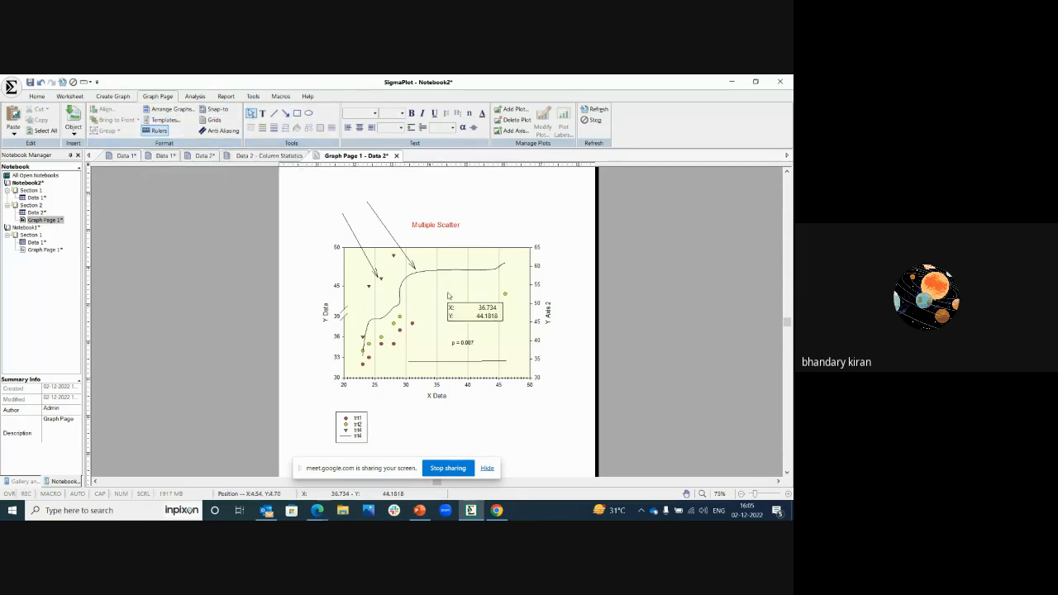
drag(447, 295, 427, 309)
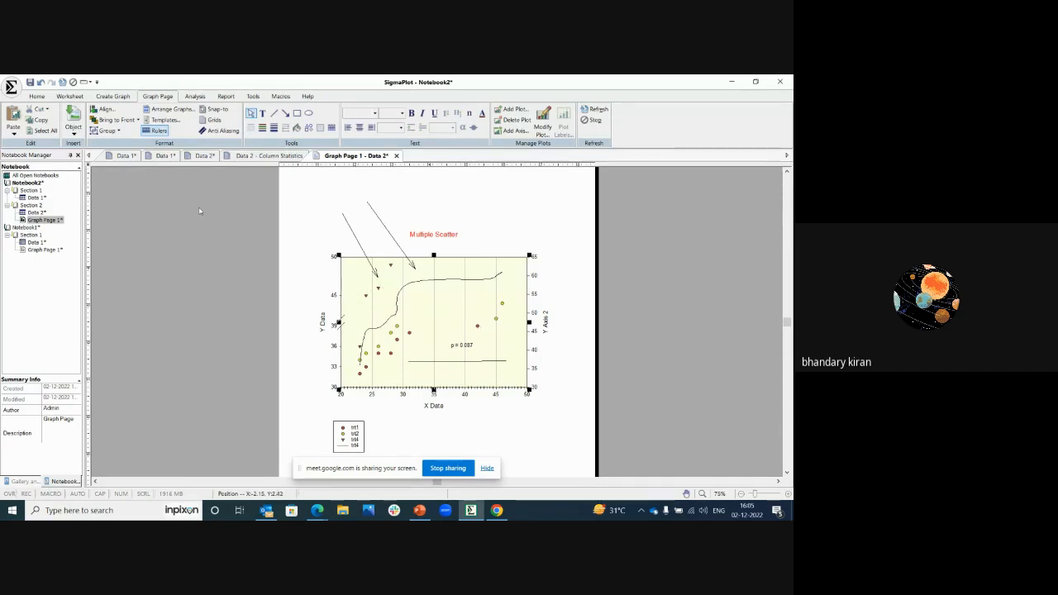
key(ctrl+a)
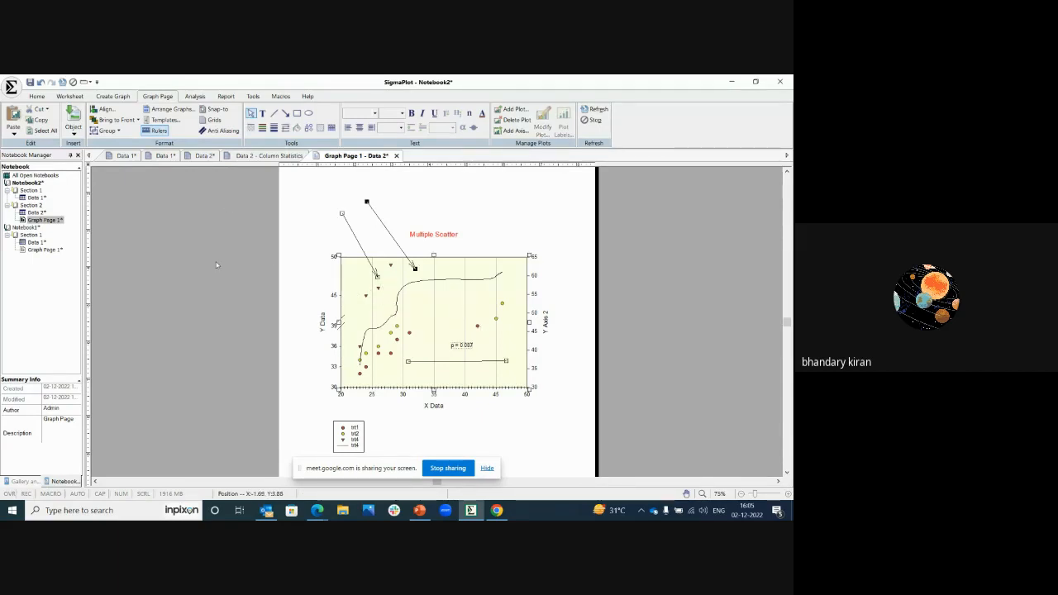
click(118, 130)
click(124, 160)
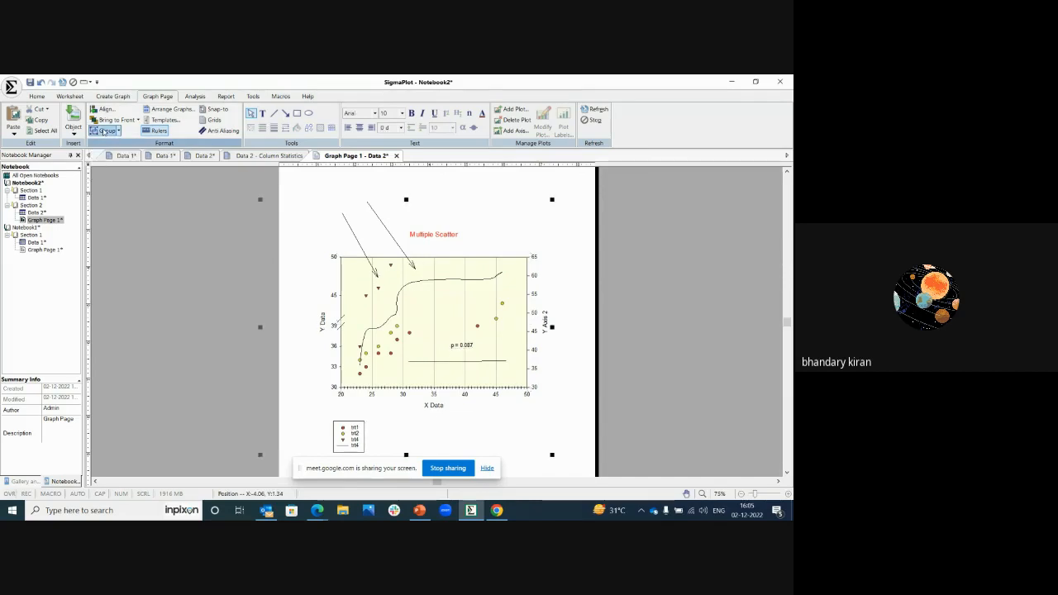
Step: Move the grouped graph and annotations together slightly up and right on the page, and deselect the group
drag(453, 301, 457, 384)
key(ctrl+z)
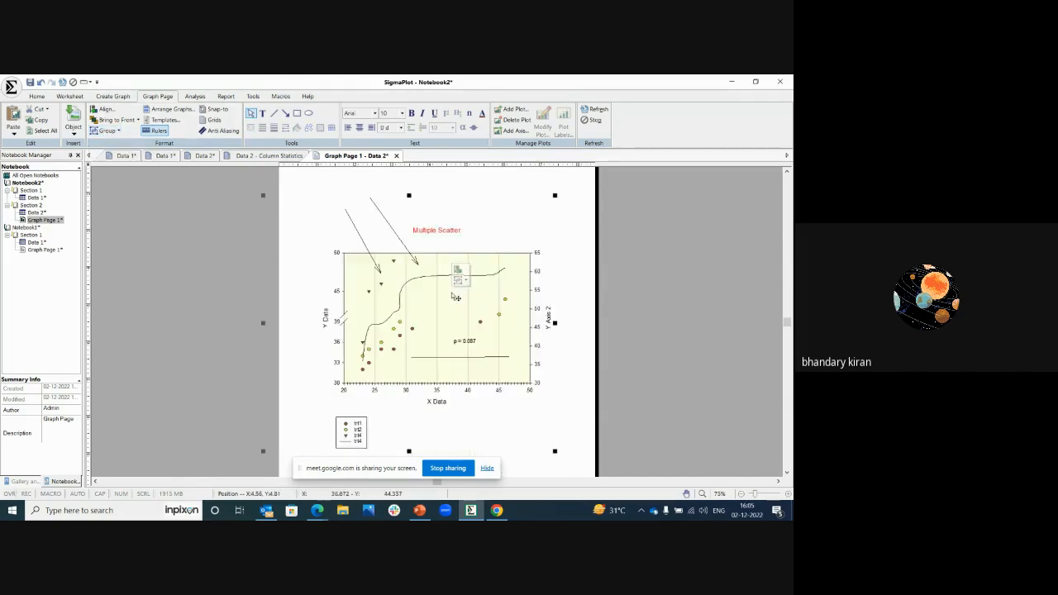
click(201, 270)
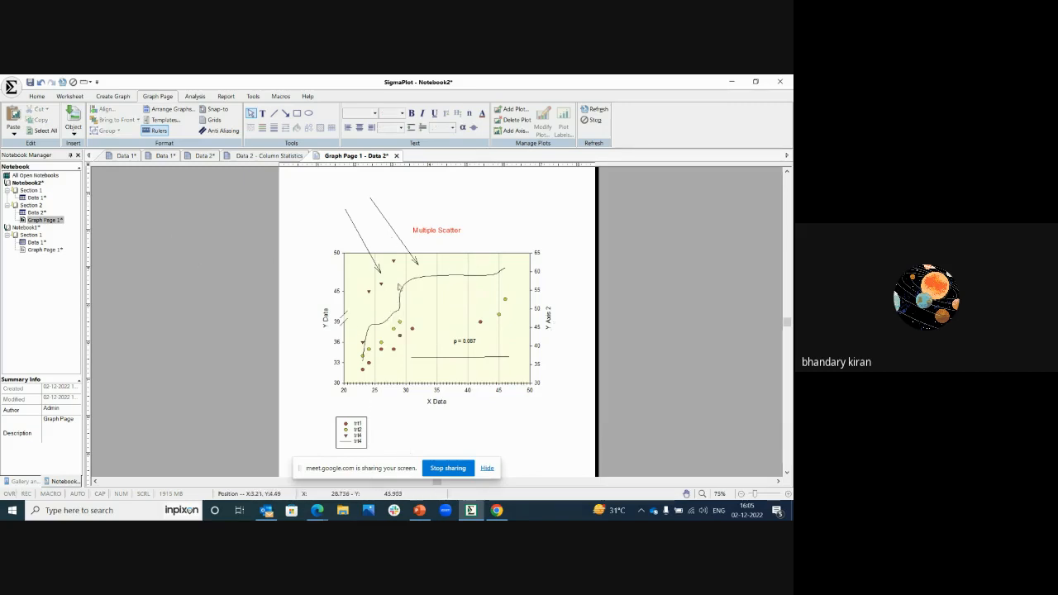
Step: Inspect the group's size and position properties and the graph's property categories without changing any setting
double_click(418, 287)
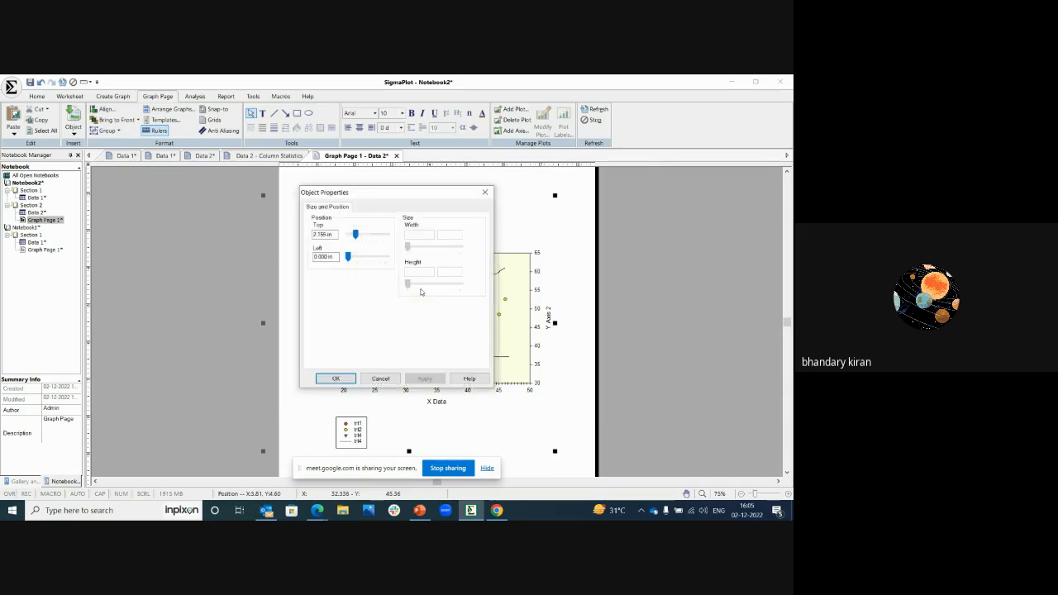
drag(392, 200, 314, 266)
click(406, 259)
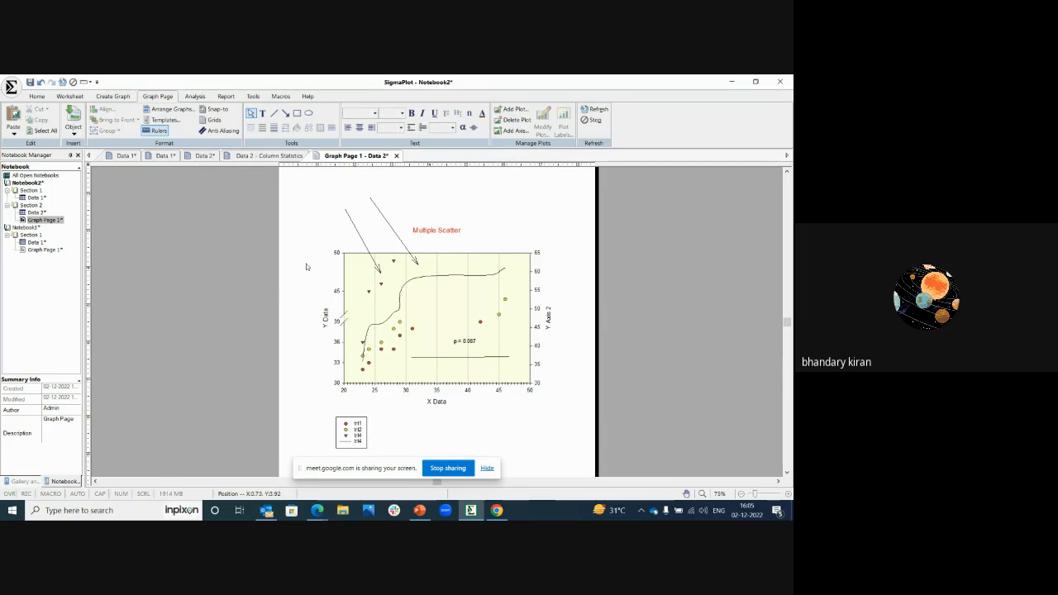
click(37, 97)
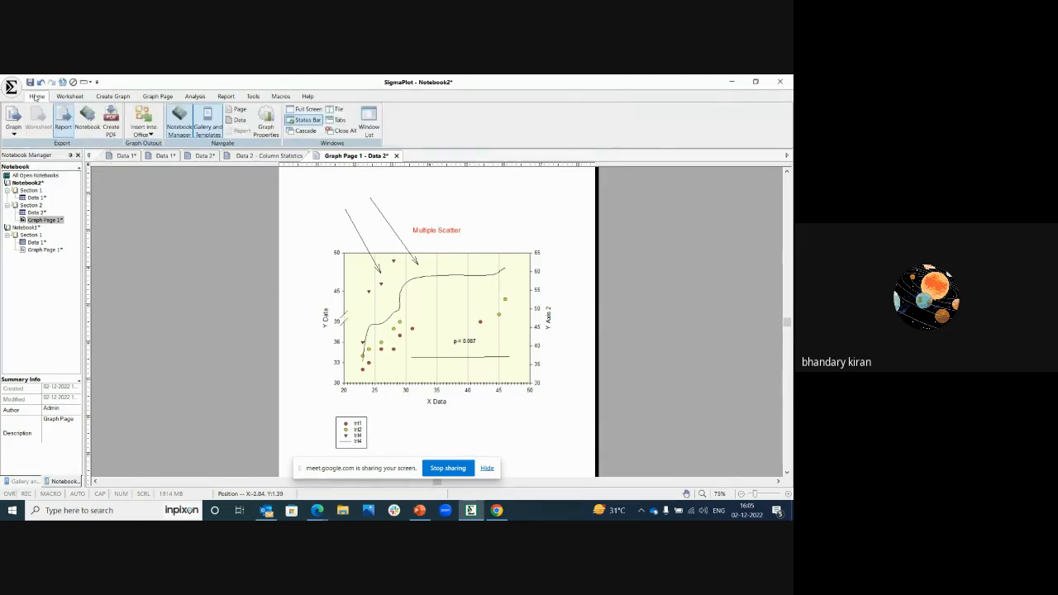
click(265, 122)
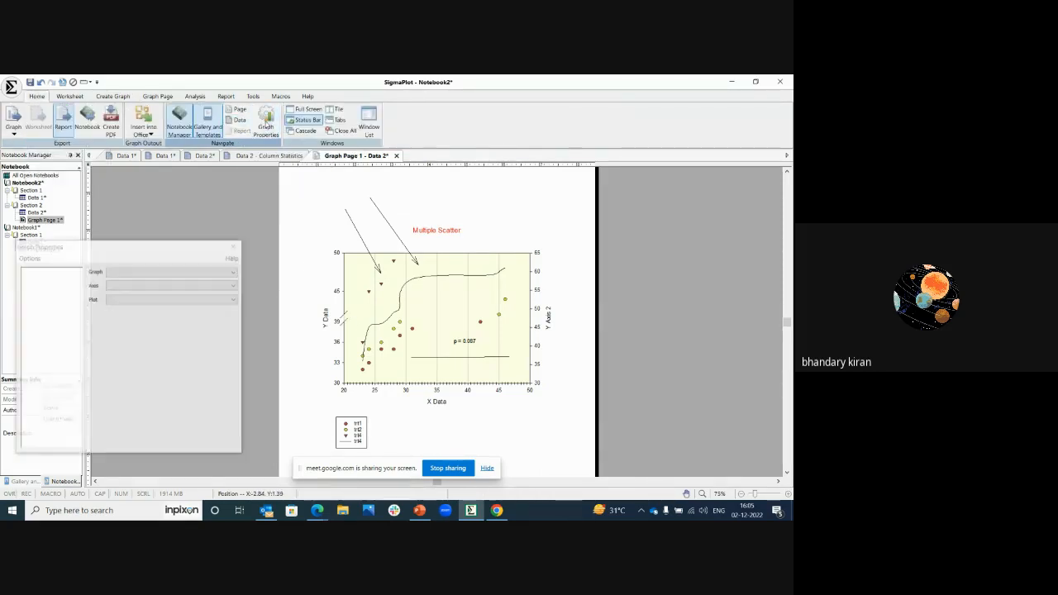
drag(107, 251, 191, 224)
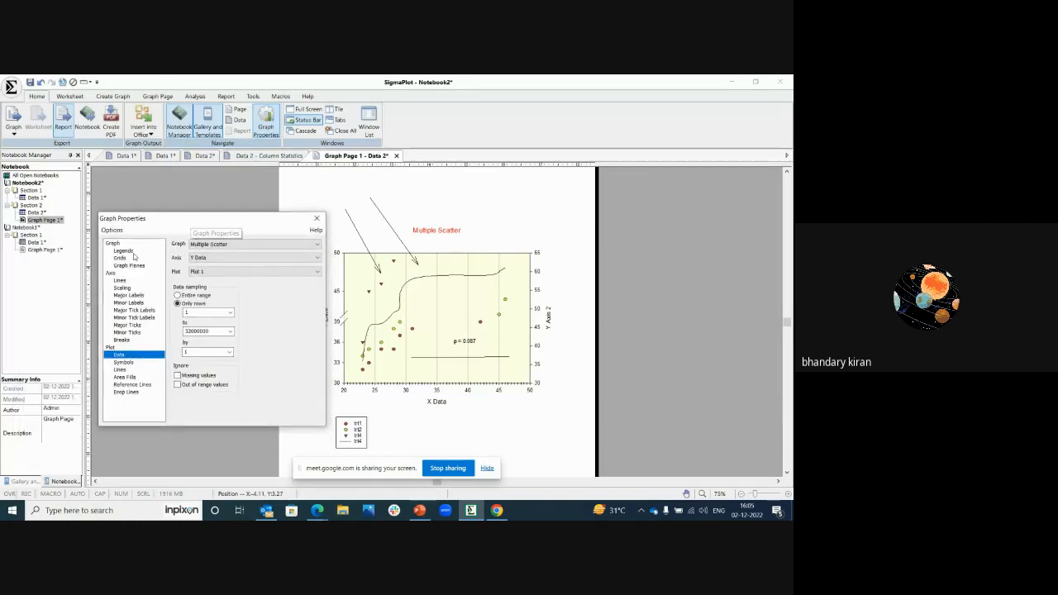
click(316, 218)
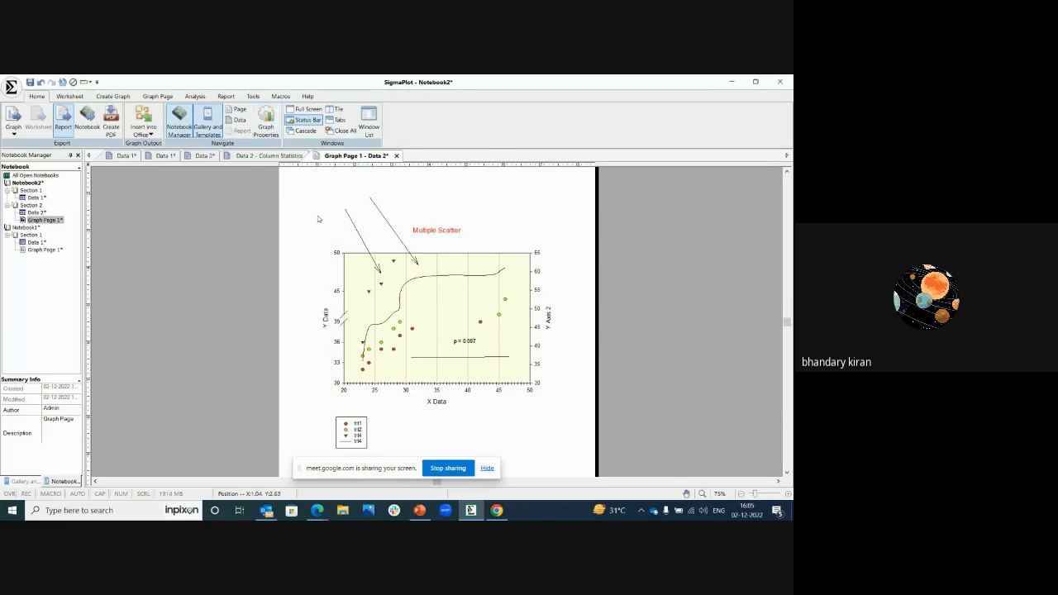
click(208, 232)
Step: Review the image file types that can be inserted on the graph page, and leave without inserting a graphic file
click(124, 98)
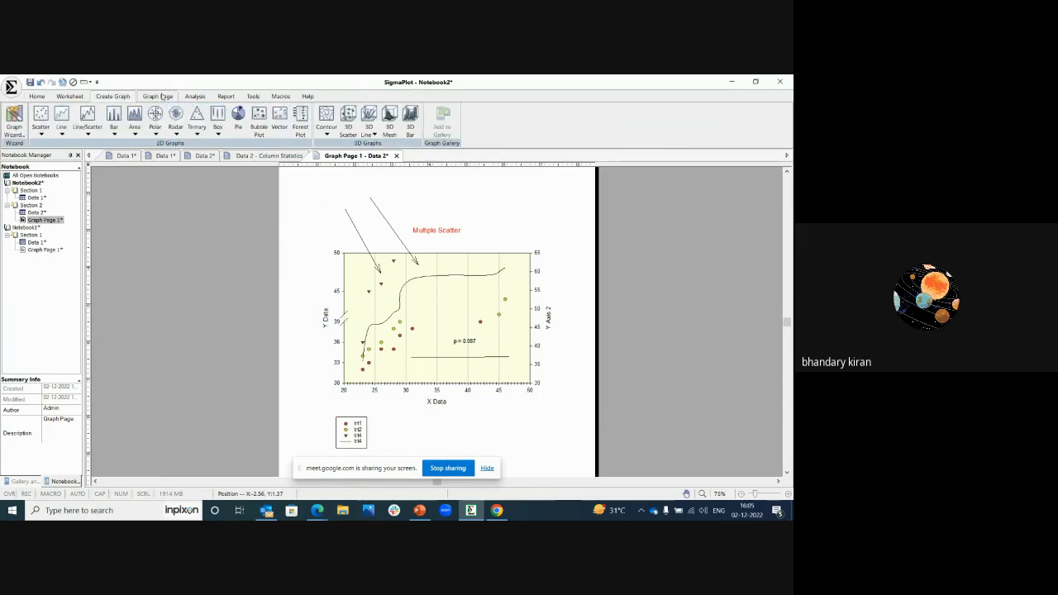
click(158, 95)
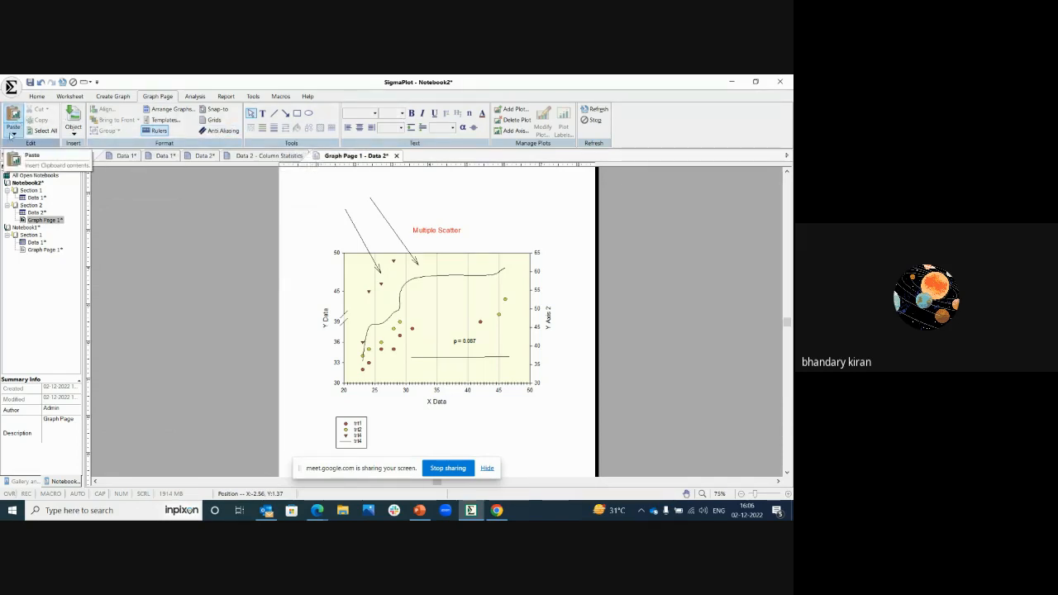
click(75, 135)
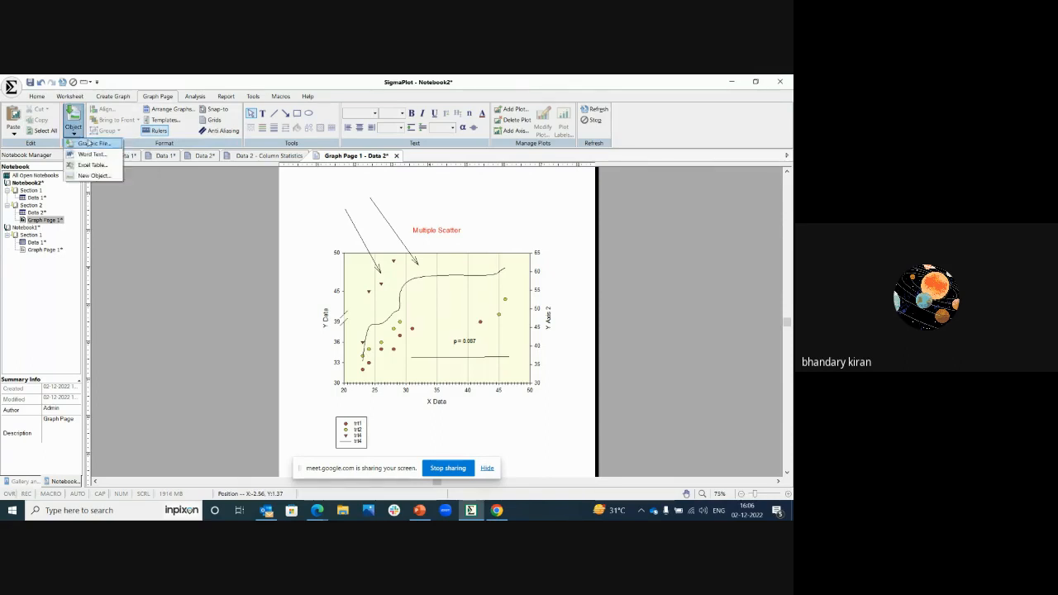
click(91, 144)
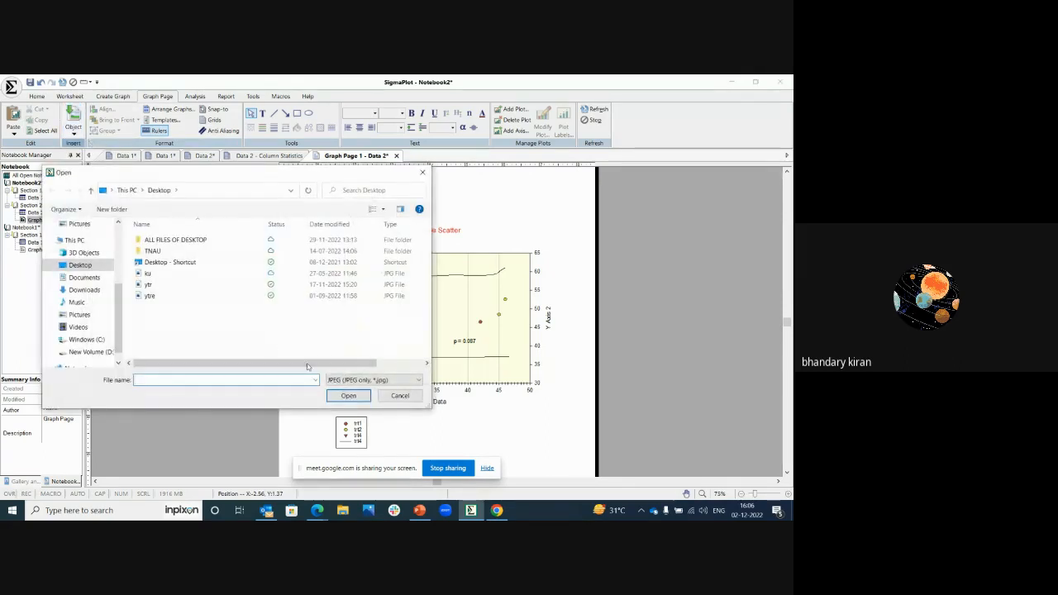
click(356, 380)
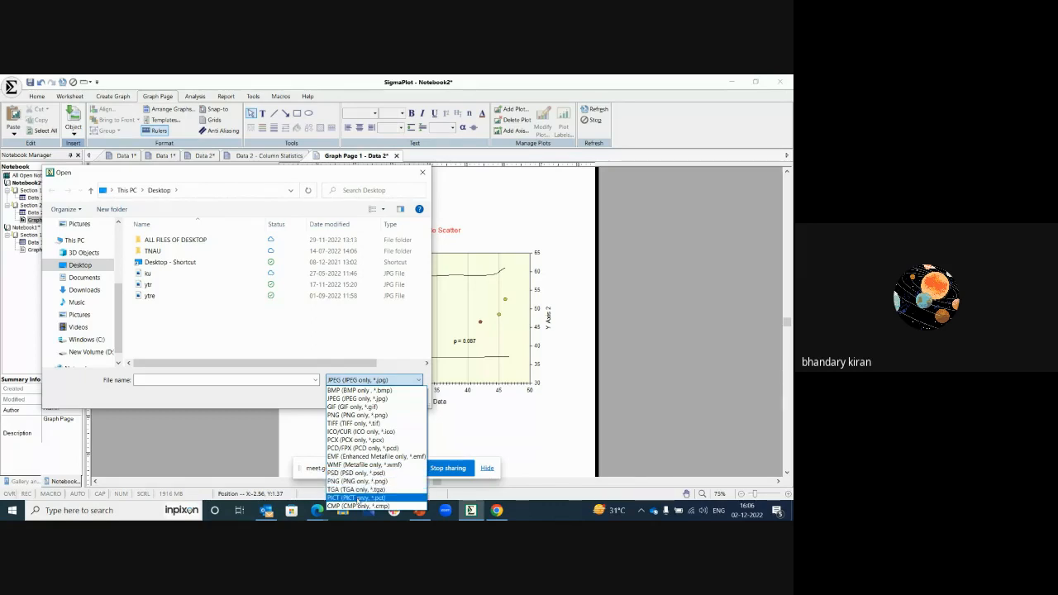
click(311, 401)
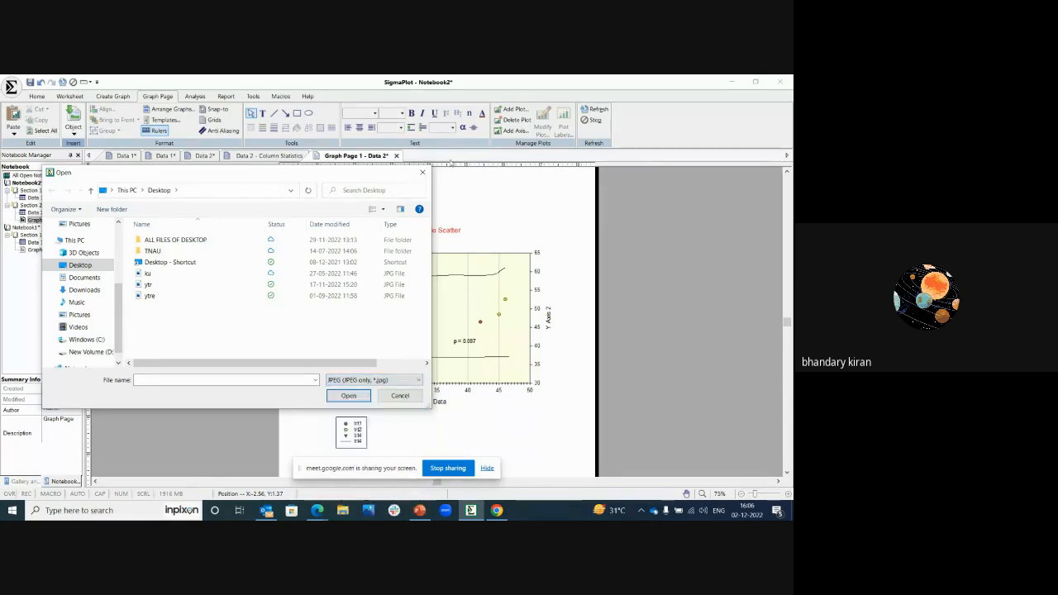
click(422, 172)
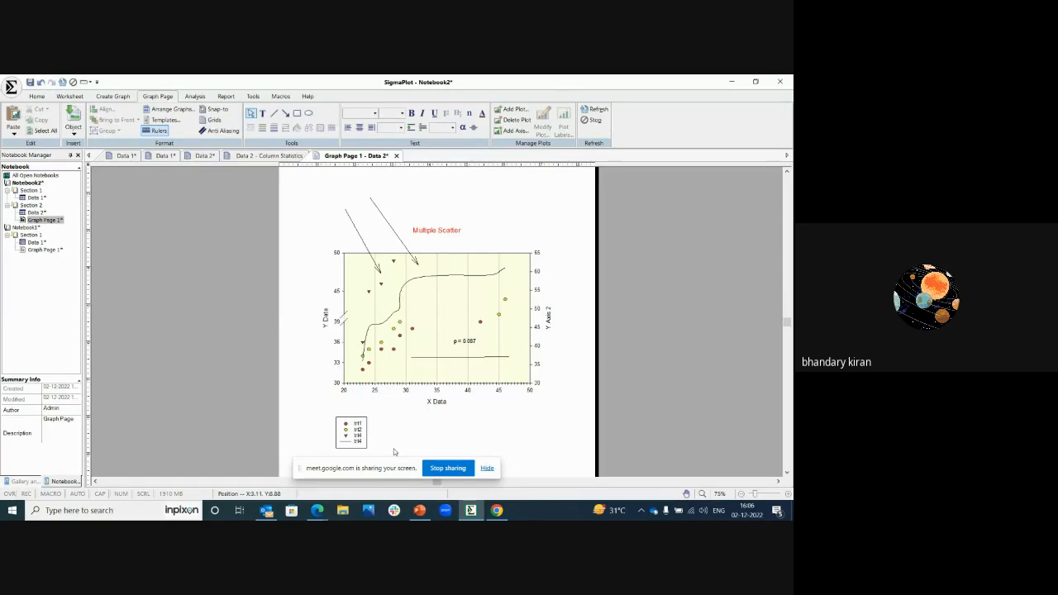
Step: Launch Word with a new blank document, and minimize it to return to the SigmaPlot graph page
click(97, 512)
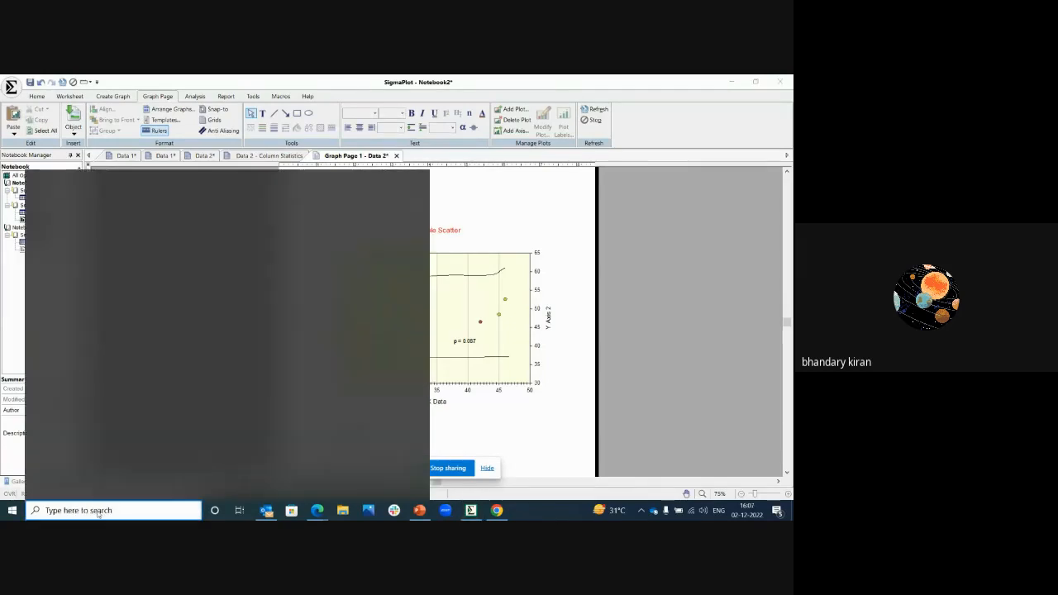
text(word)
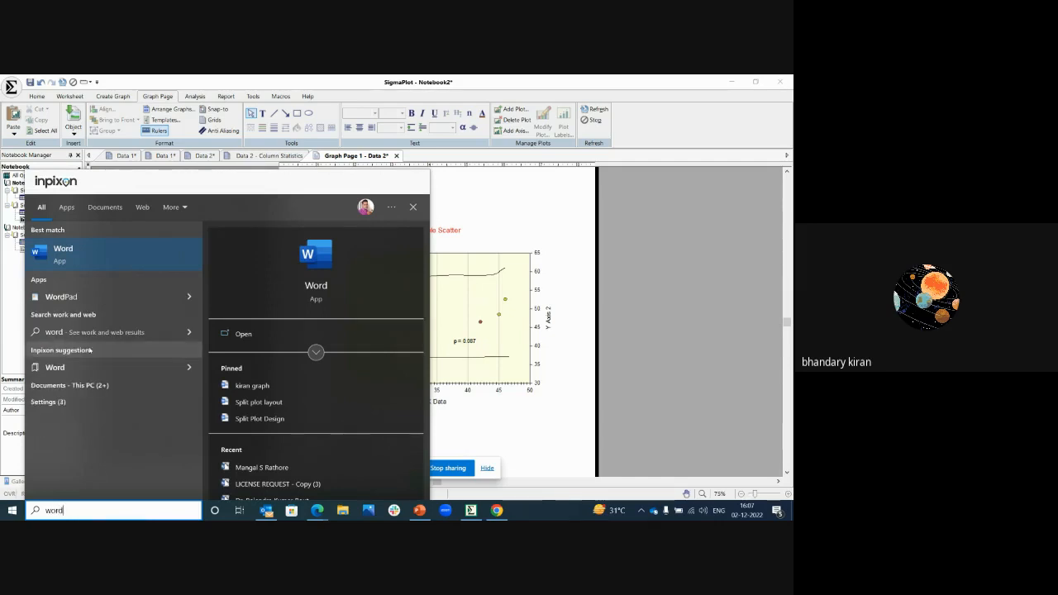
click(75, 258)
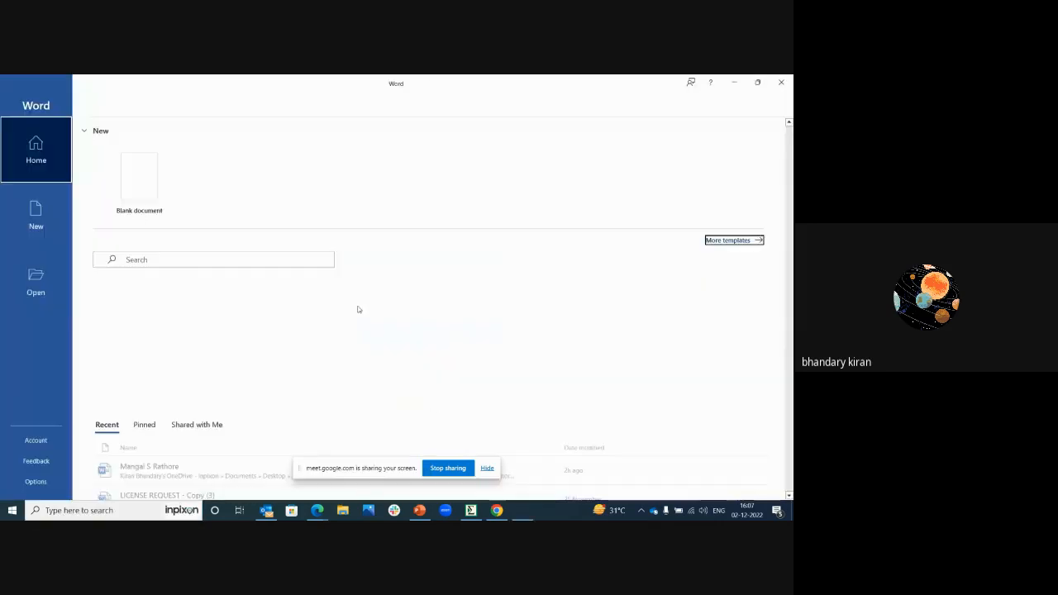
click(144, 176)
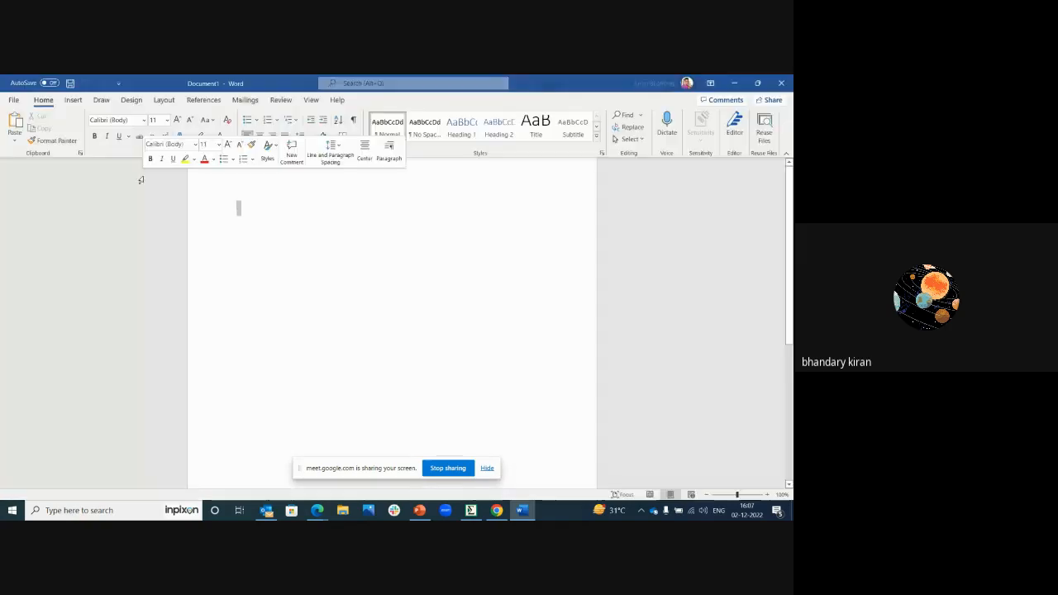
click(734, 83)
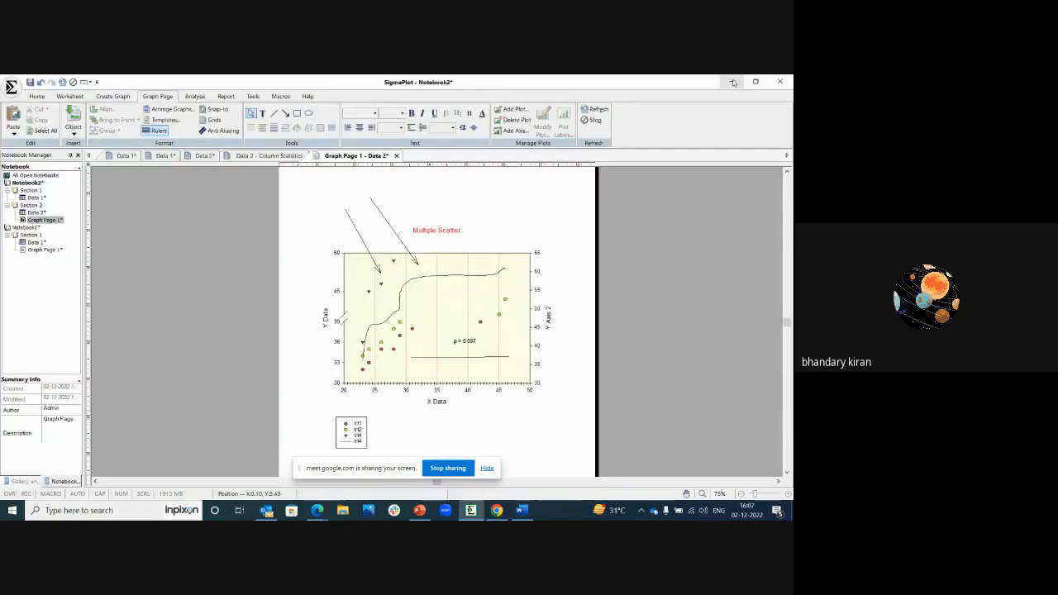
Step: Insert Graph Page 1 into the Word document in a floating frame, with a maximum width of 5 inches and a minimum height of 3.5 inches
click(252, 97)
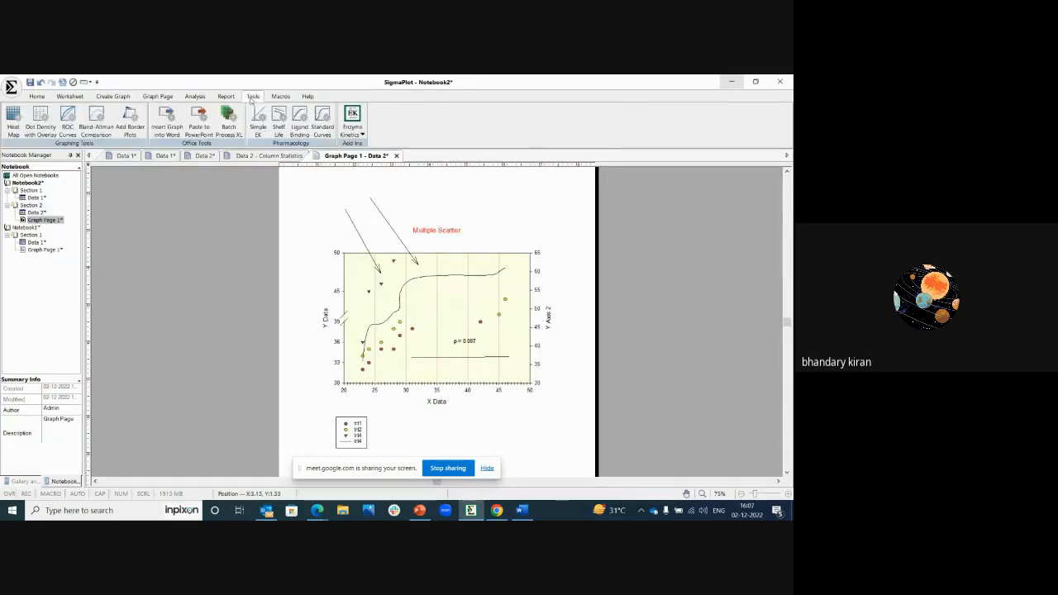
click(166, 122)
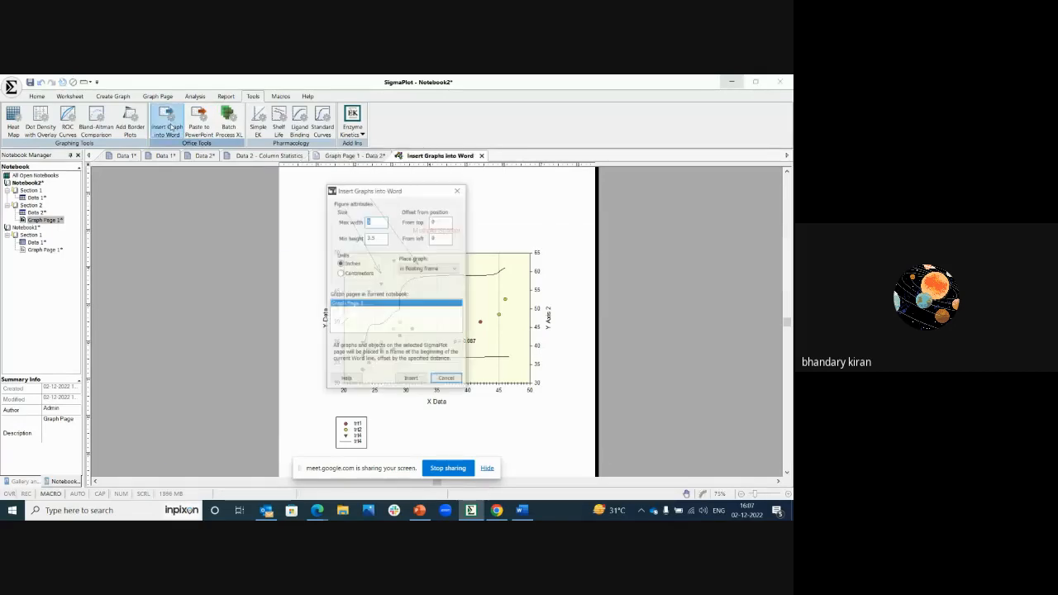
click(412, 380)
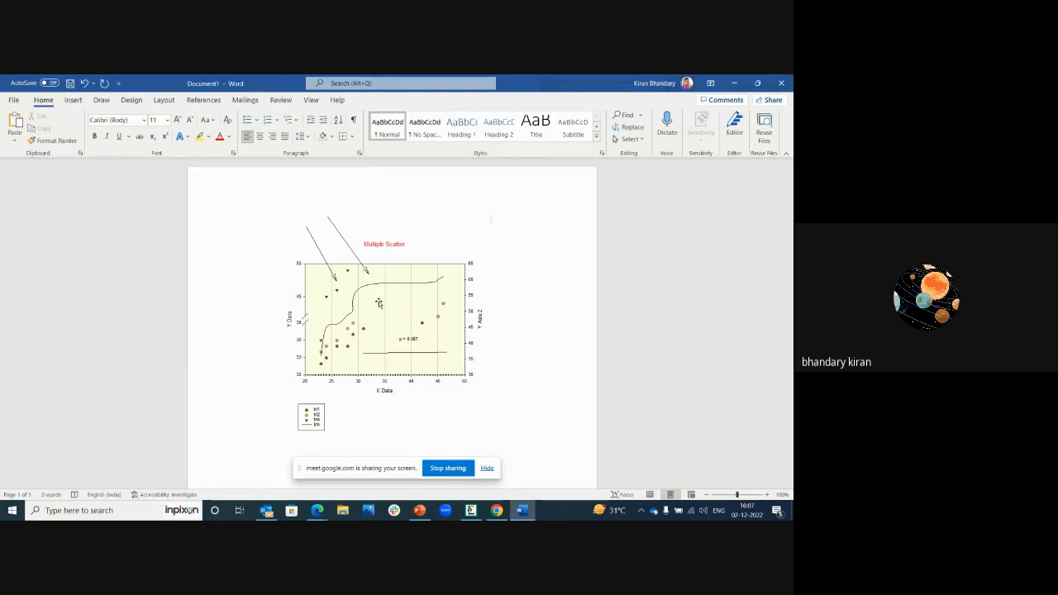
Step: Open the graph object embedded in the Word document for editing in SigmaPlot, and dismiss the dialog for inserting graphs into Word
right_click(374, 304)
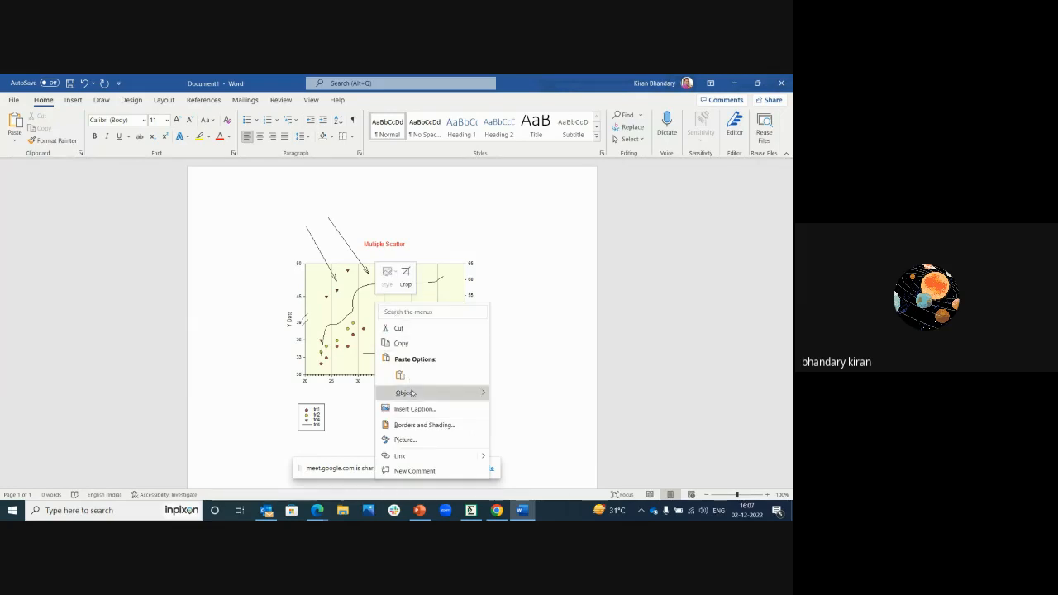
mouse_move(459, 394)
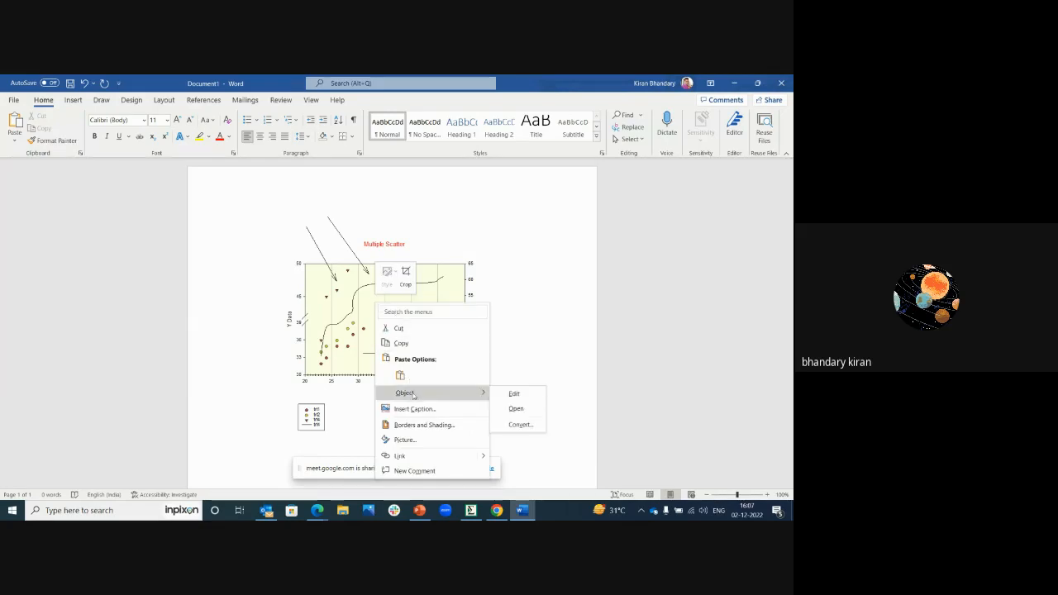
click(517, 409)
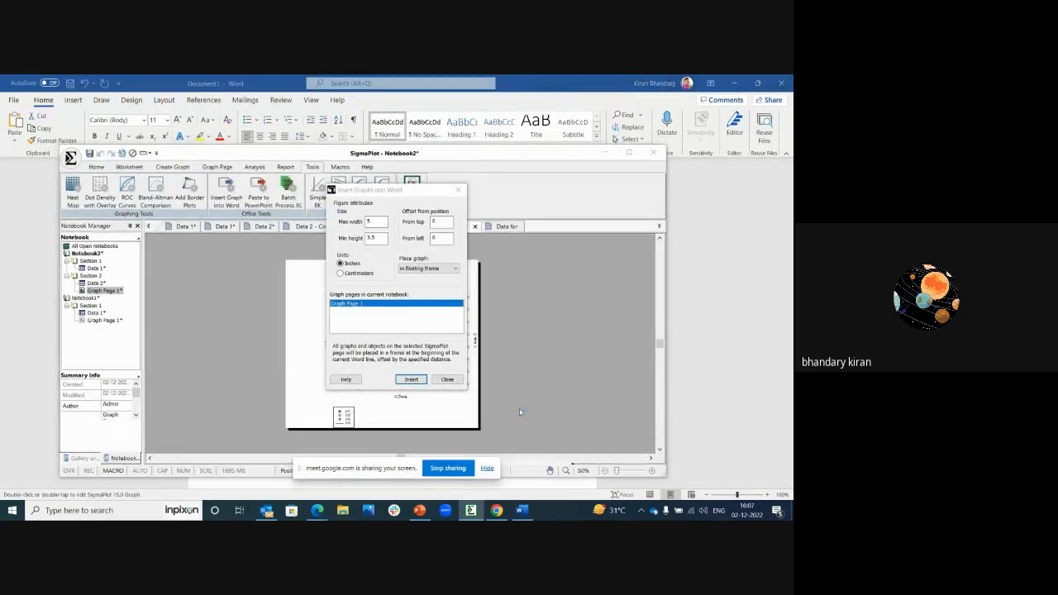
click(459, 190)
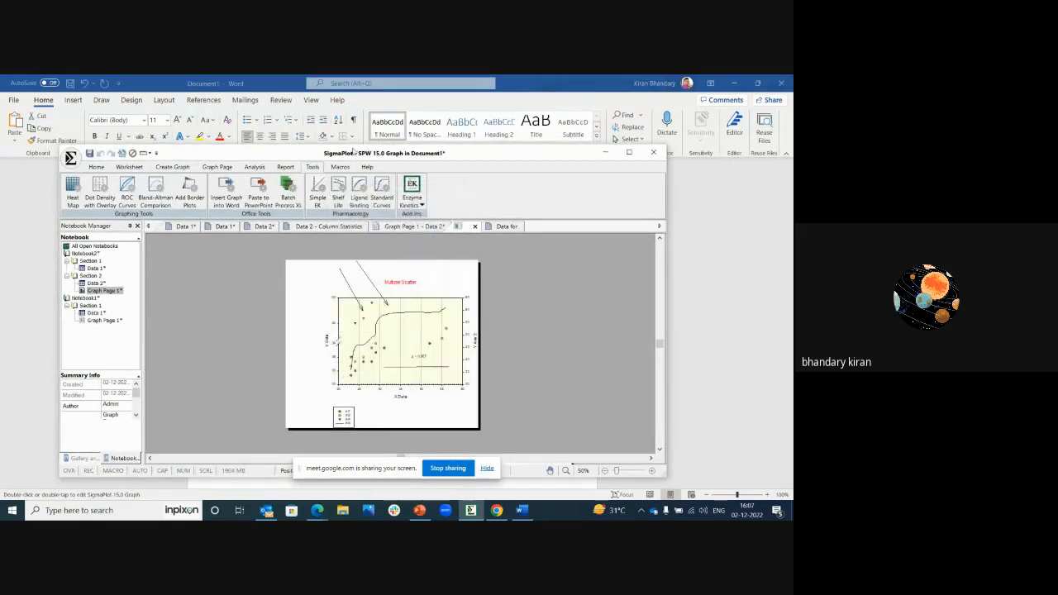
mouse_move(354, 150)
mouse_down()
mouse_move(412, 195)
mouse_move(337, 155)
mouse_move(361, 171)
mouse_move(361, 145)
mouse_up()
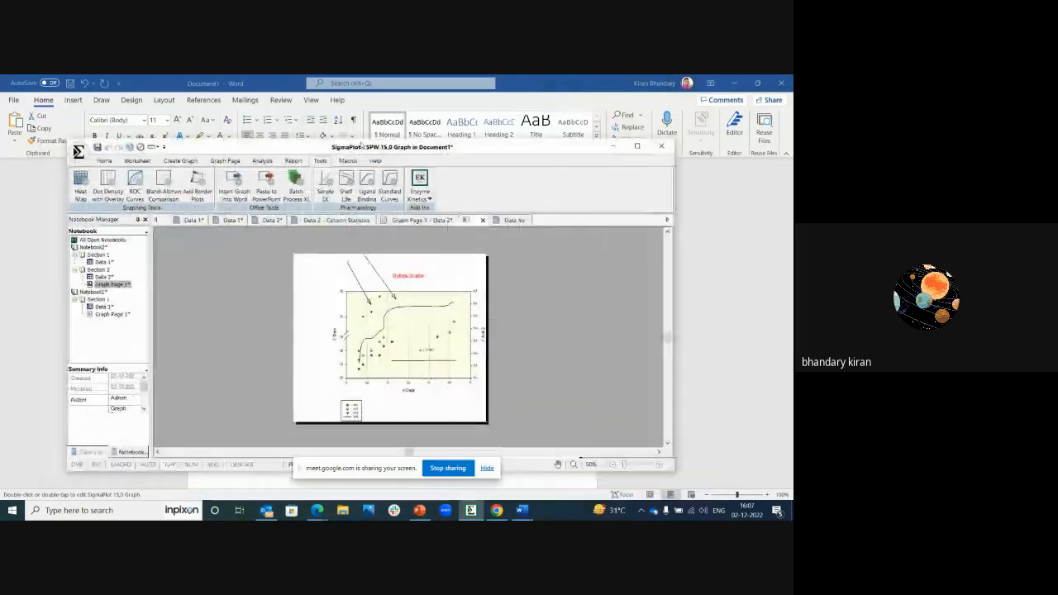
Step: View the data worksheet belonging to the embedded graph in the maximized SigmaPlot window, and return to the original Data 2 graph page
click(512, 221)
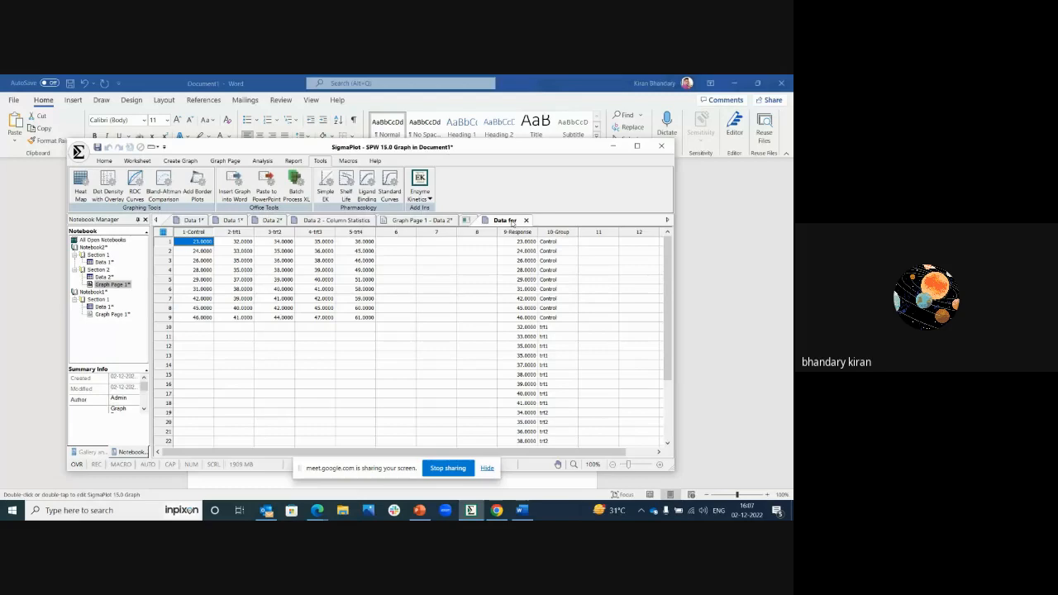
click(637, 146)
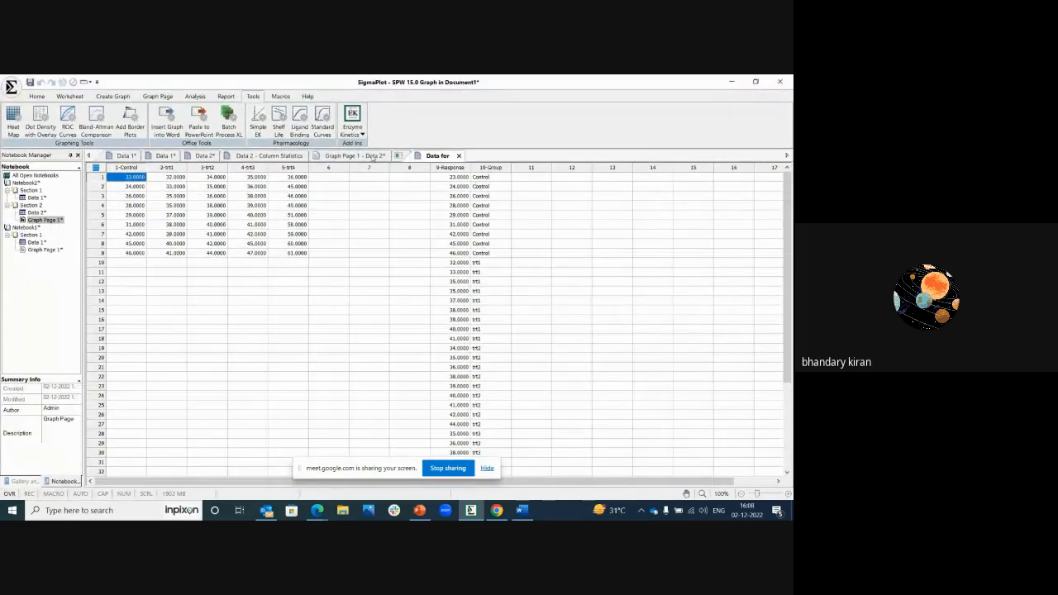
click(372, 158)
click(190, 228)
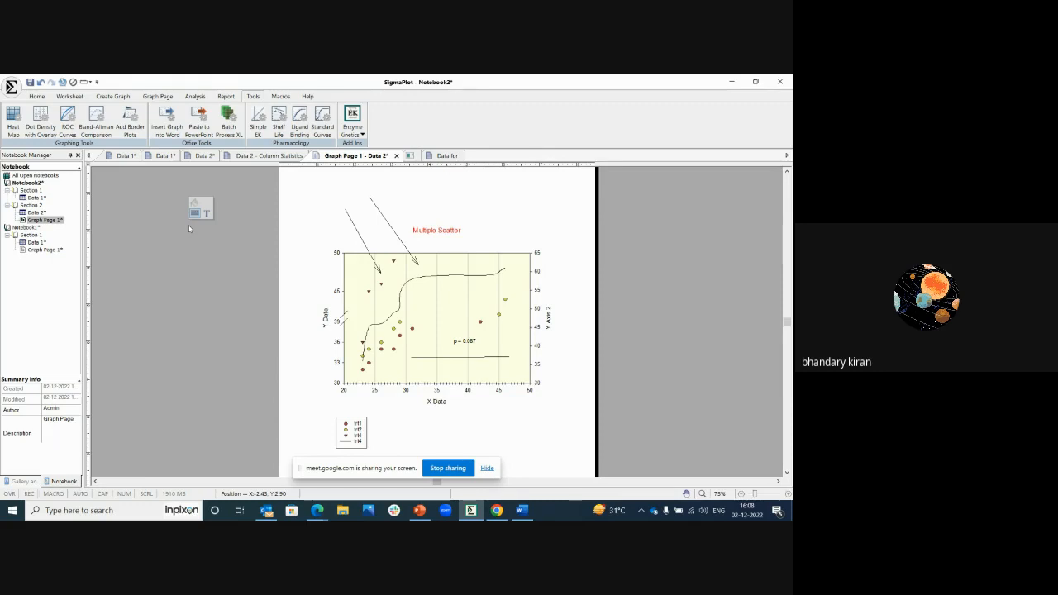
Step: Set up an export of the graph page to the Desktop as a JPEG file named tre
click(36, 96)
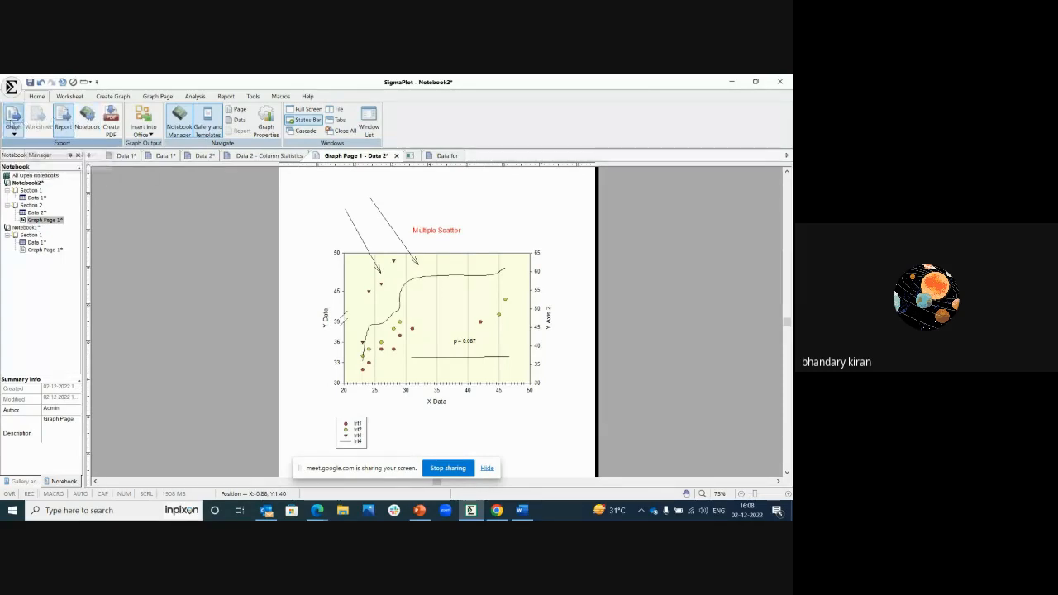
click(14, 131)
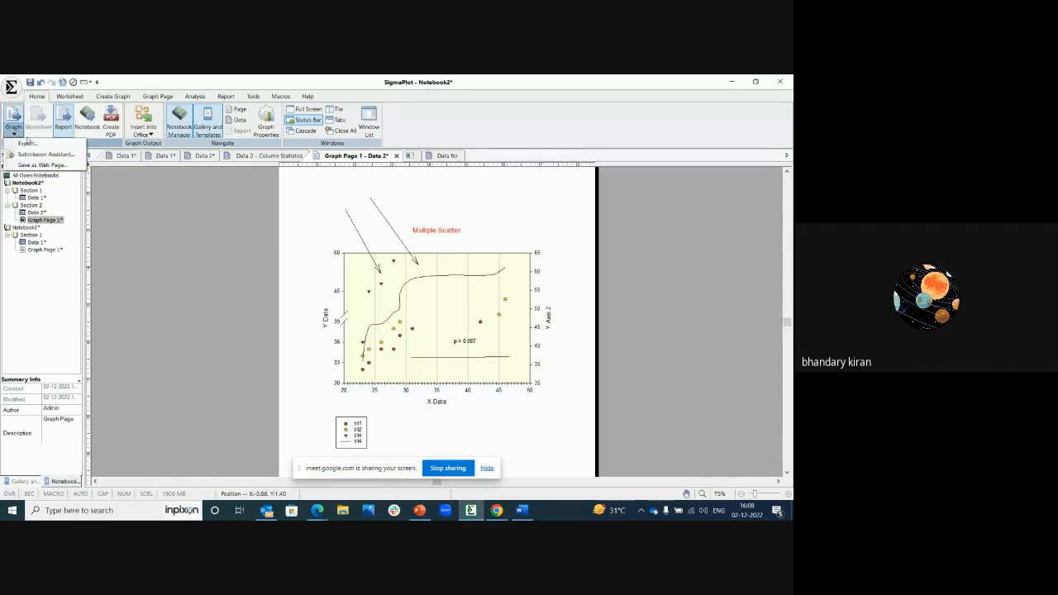
click(30, 142)
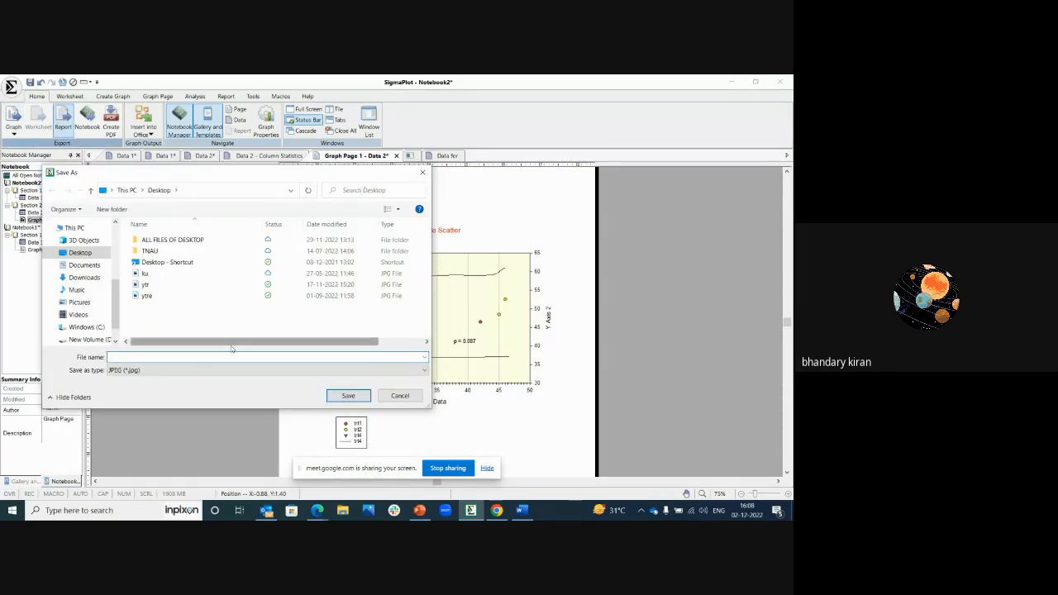
click(182, 370)
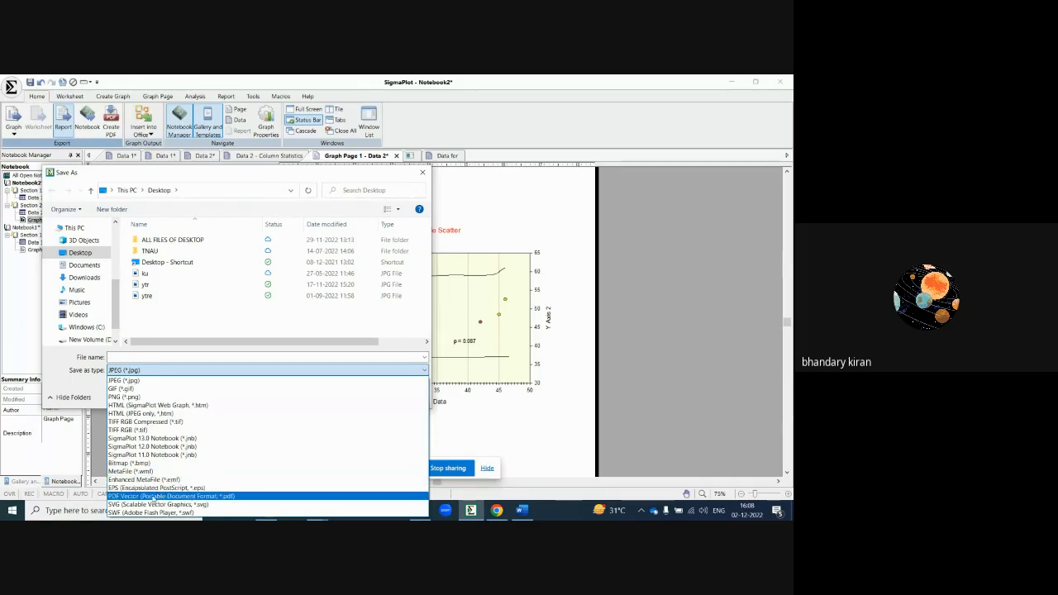
click(136, 381)
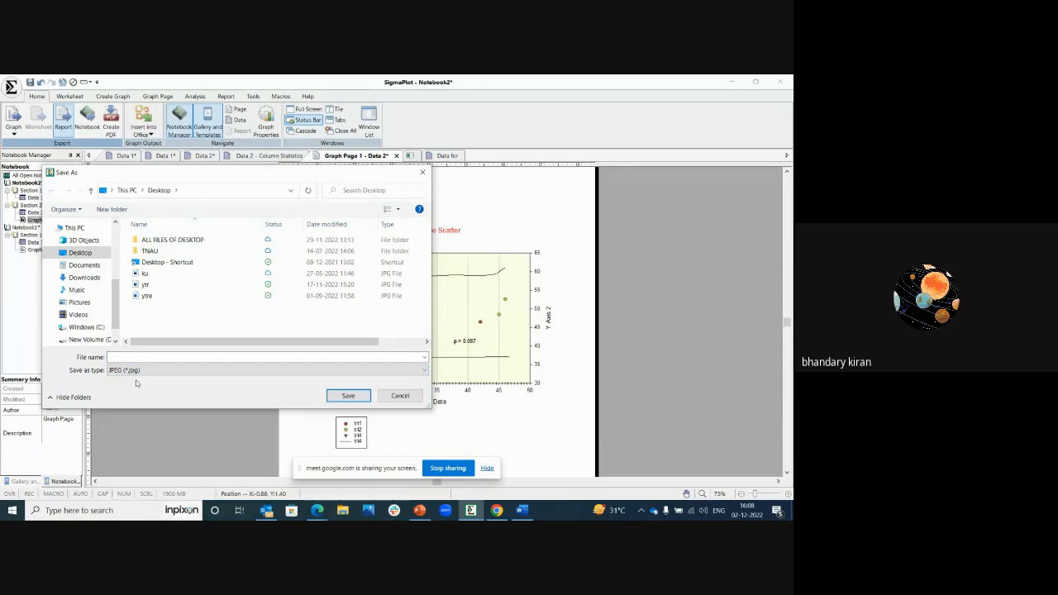
click(120, 357)
text(tre)
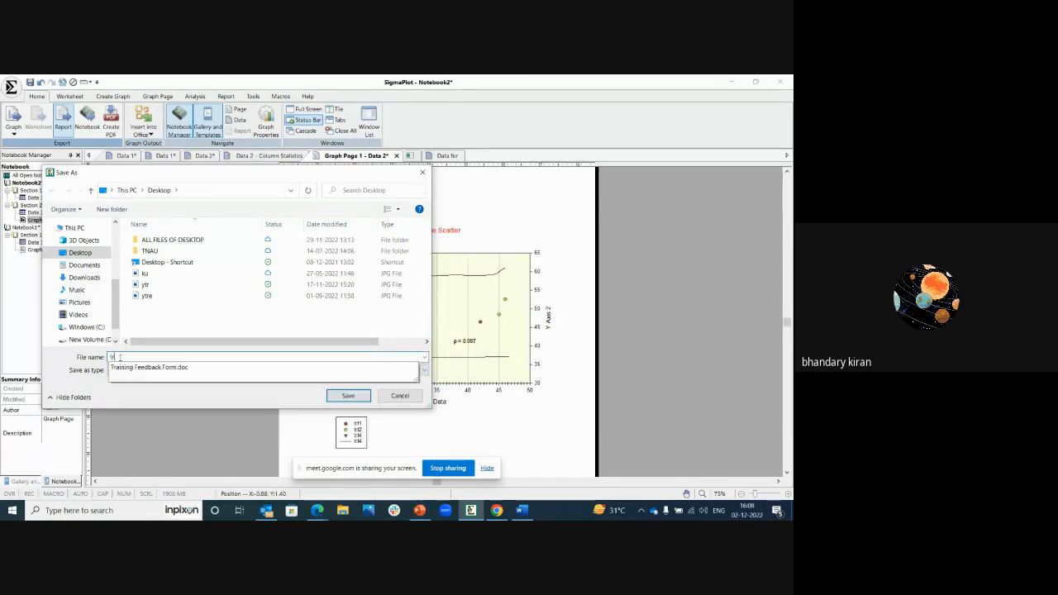
click(344, 396)
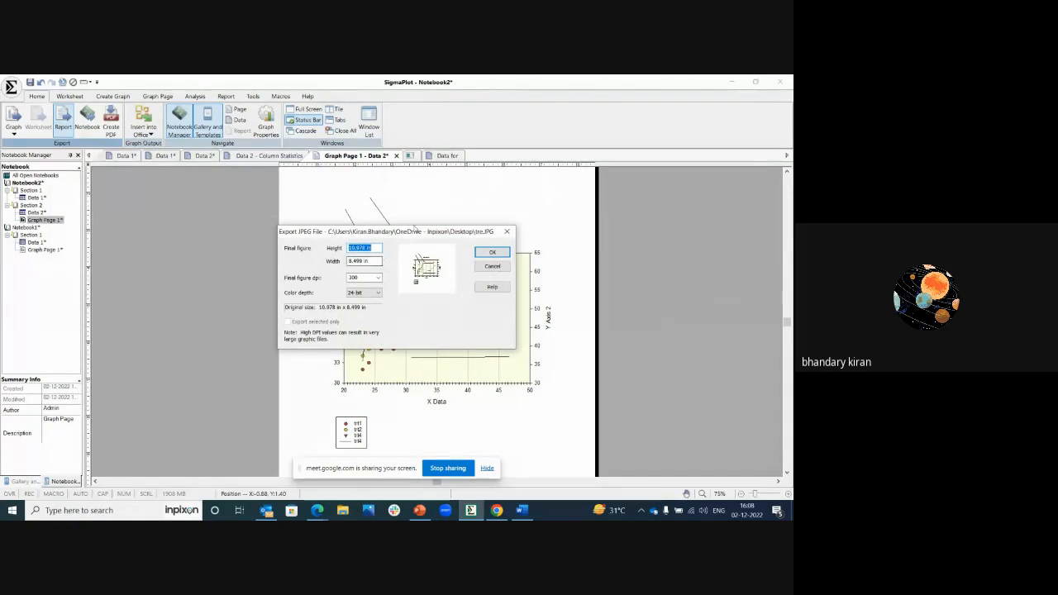
Step: Set the exported JPEG's resolution to 300 dpi with 24-bit colour depth, and complete the export
drag(408, 232, 281, 286)
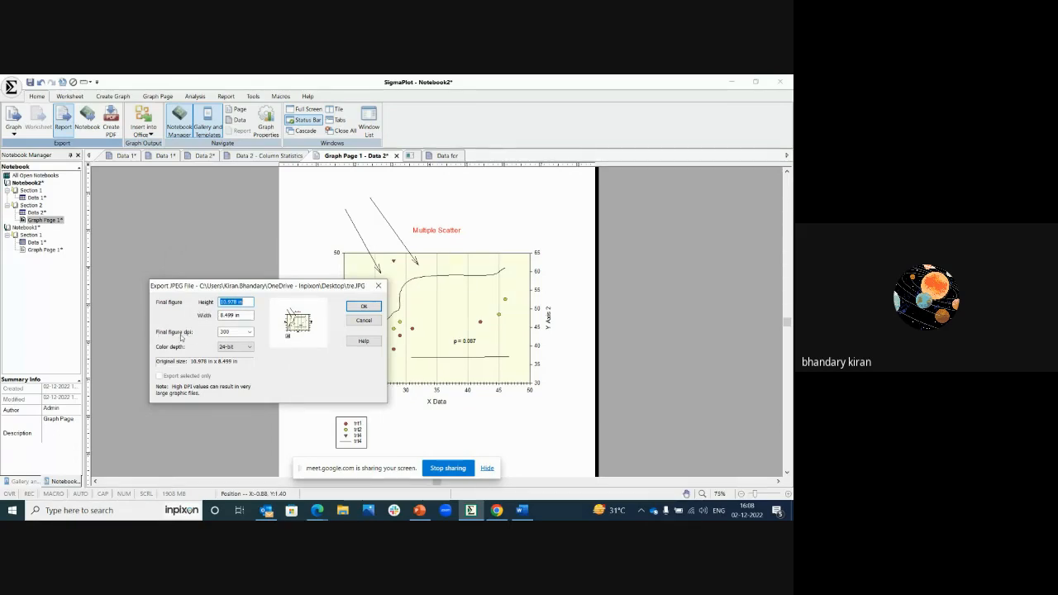
click(249, 332)
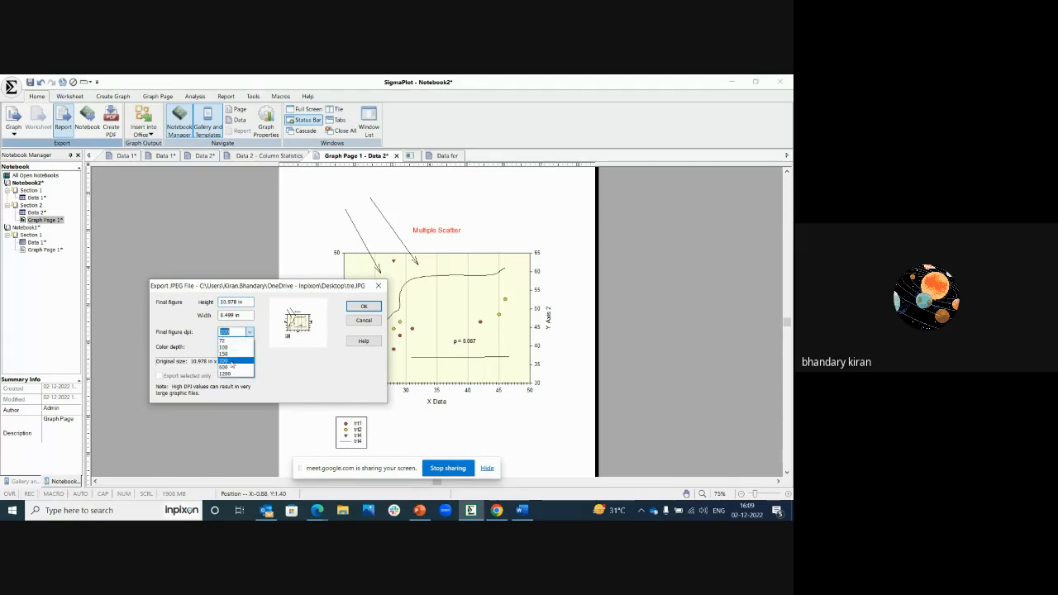
click(228, 362)
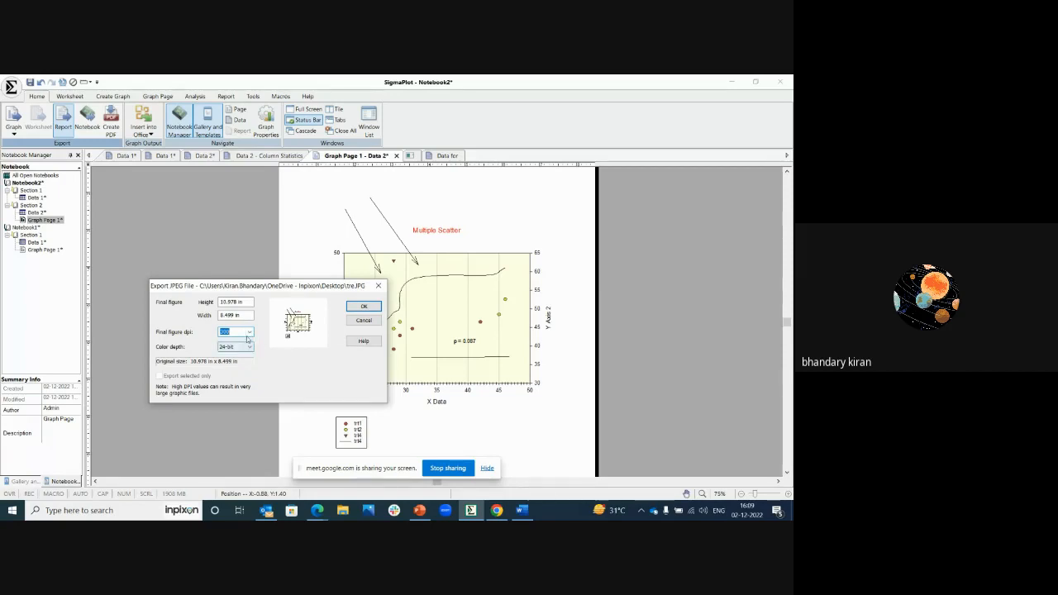
click(361, 307)
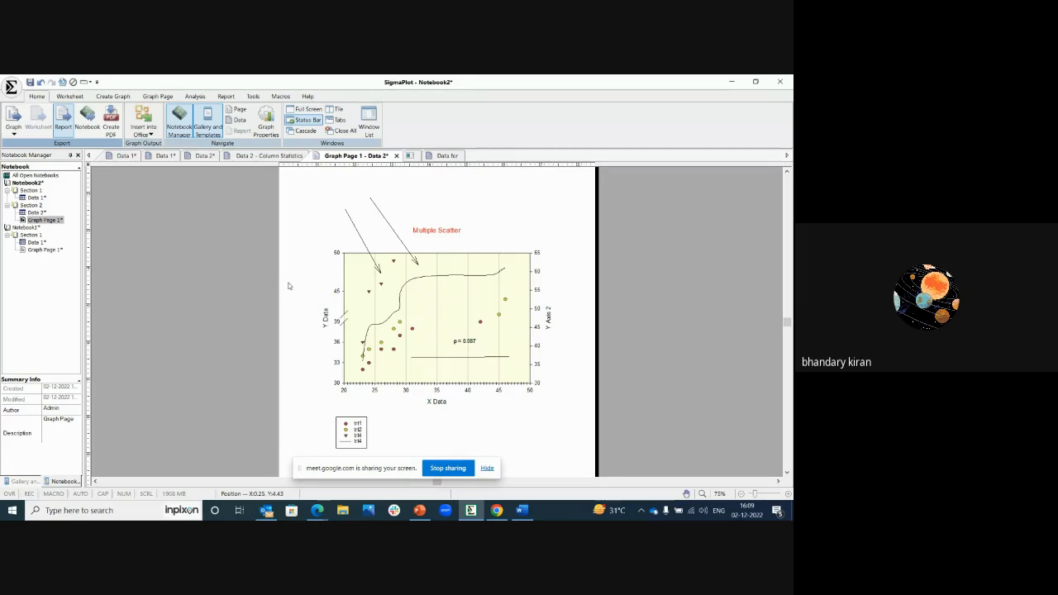
Step: Go to the Data 2 worksheet, display the analysis commands, and highlight the Control through trt4 columns to review the data
click(204, 155)
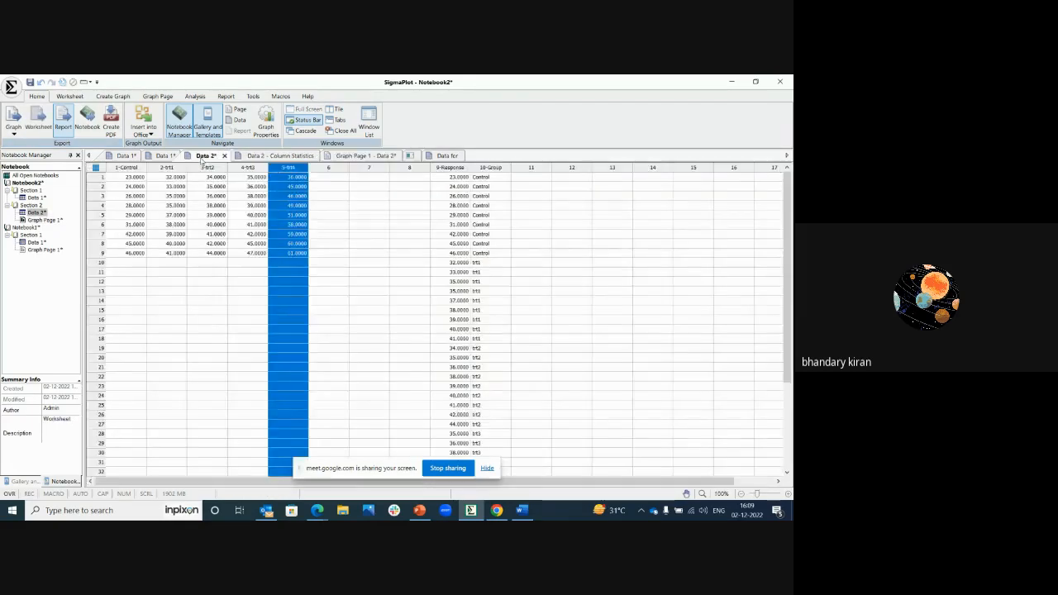
click(184, 253)
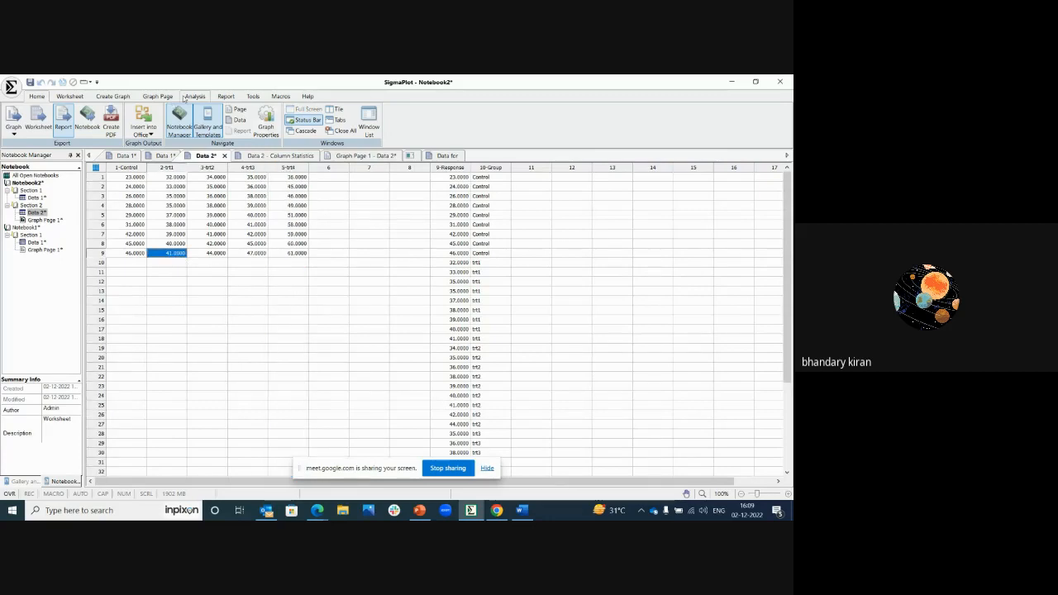
click(195, 97)
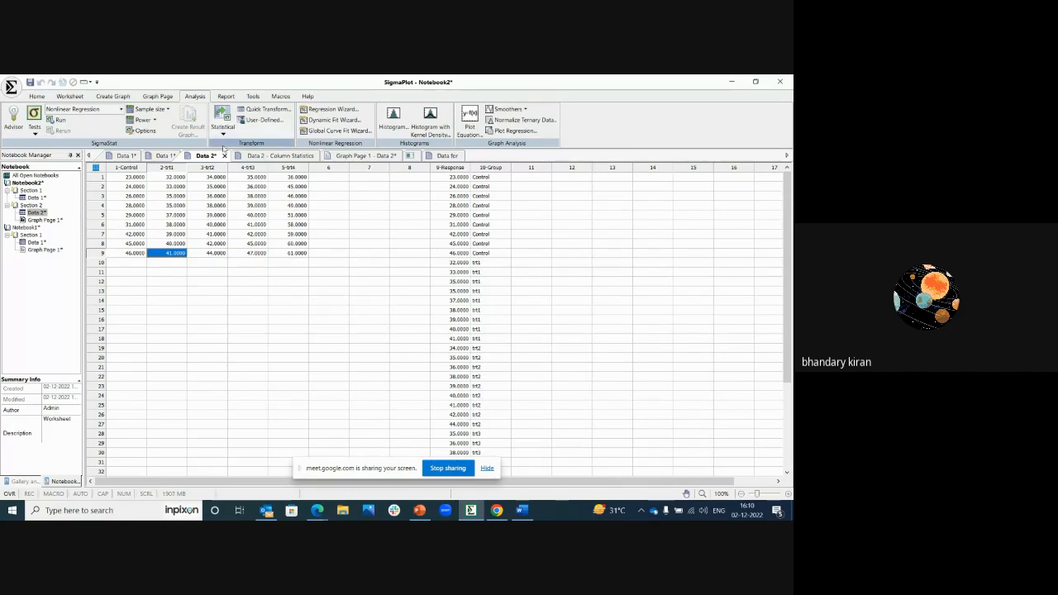
drag(139, 163, 300, 161)
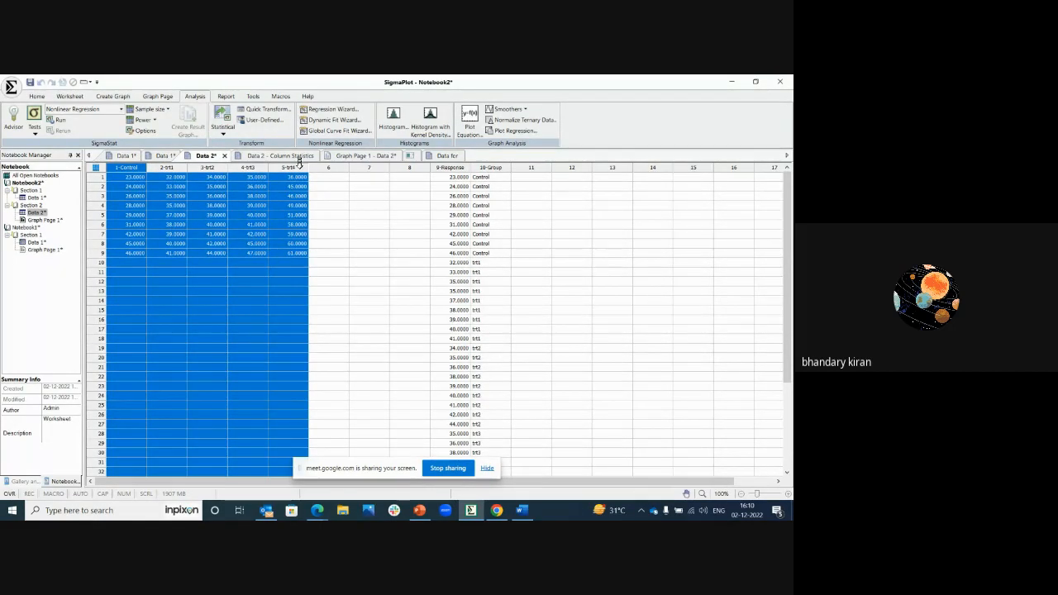
click(332, 186)
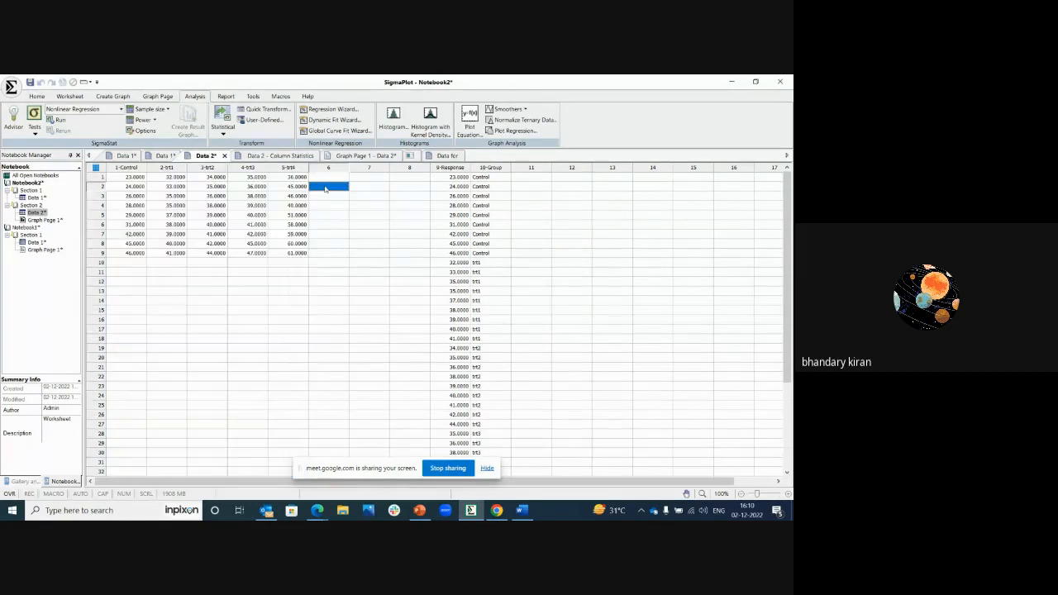
click(135, 163)
drag(135, 163, 282, 168)
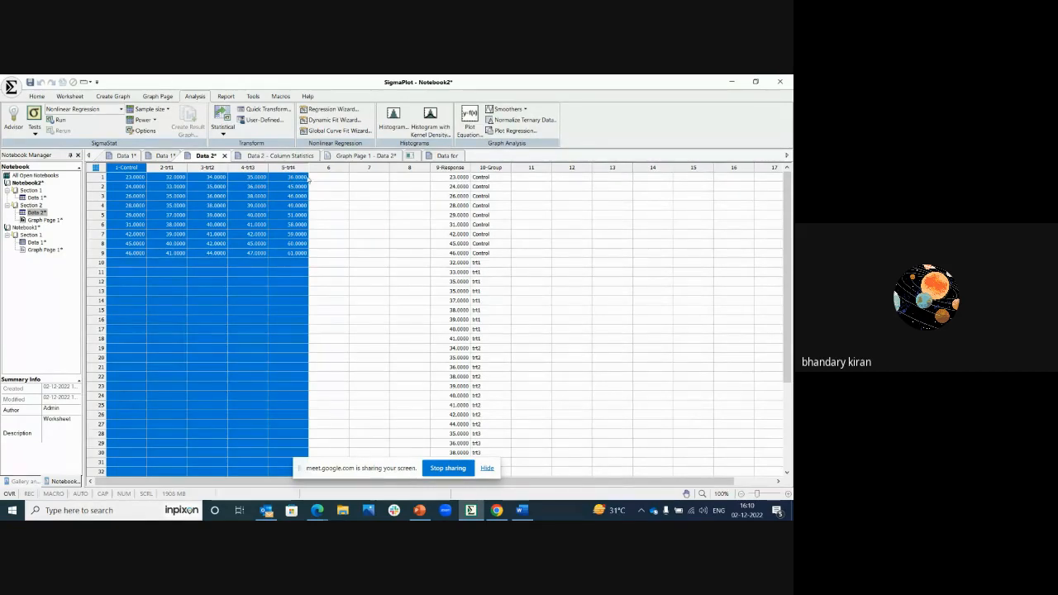
Step: Start the statistical test Advisor, choosing to compare groups or treatments for significant differences with data measured by numeric values
click(343, 188)
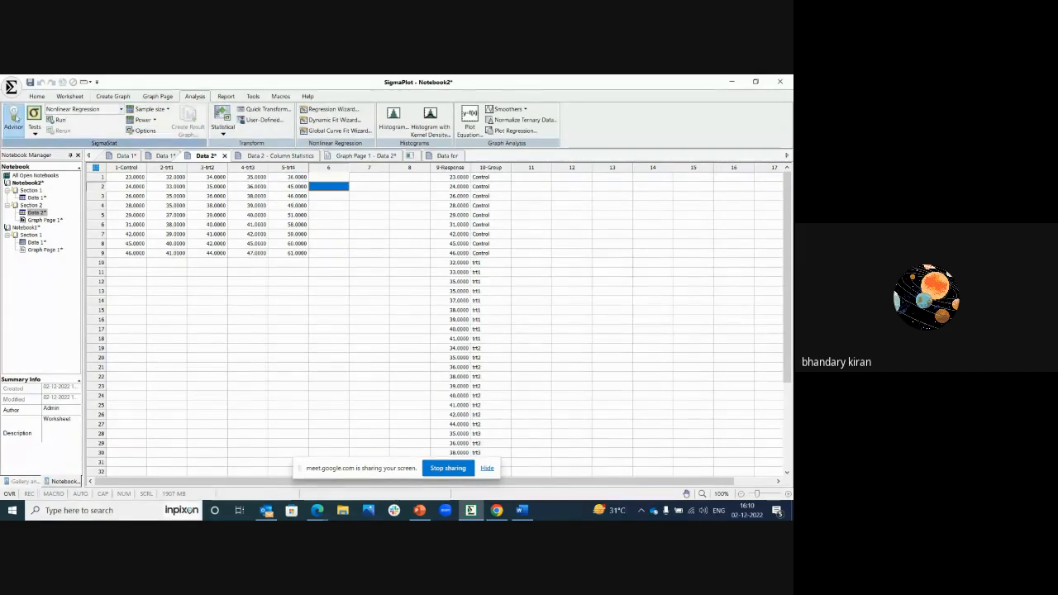
click(14, 117)
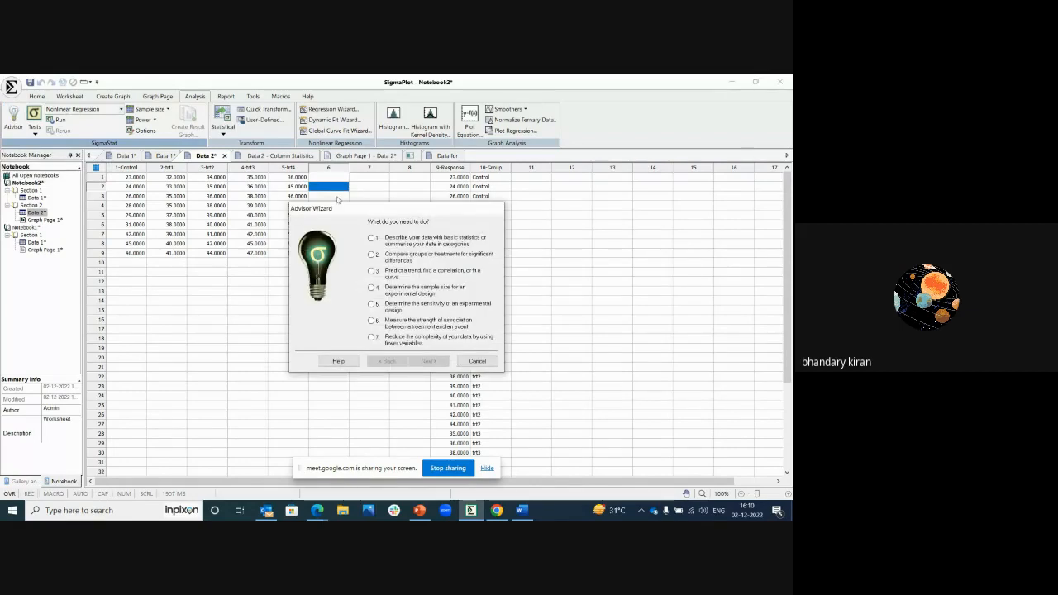
drag(354, 212, 256, 243)
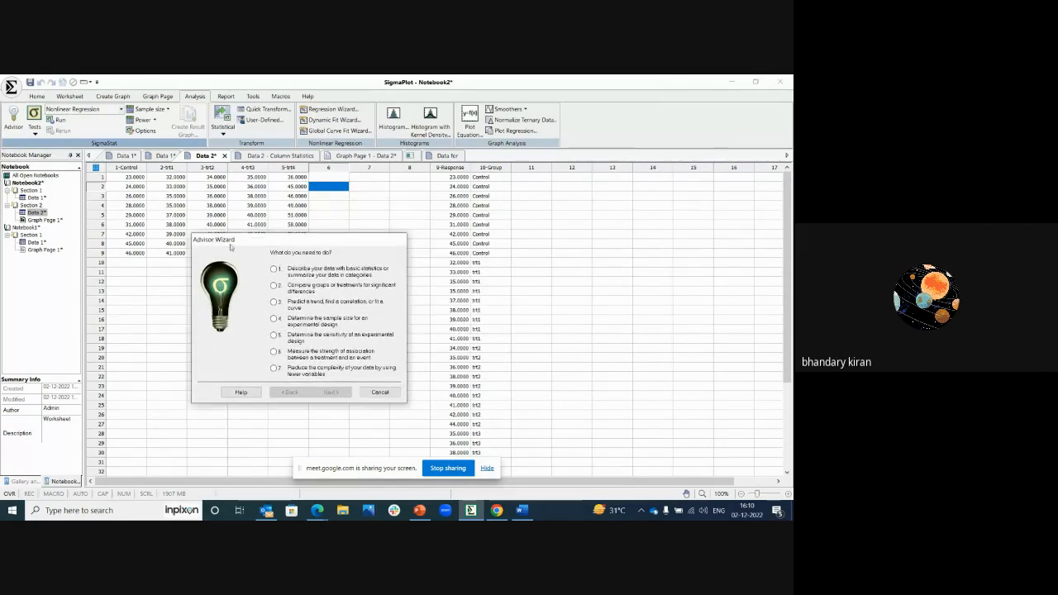
click(275, 285)
click(331, 392)
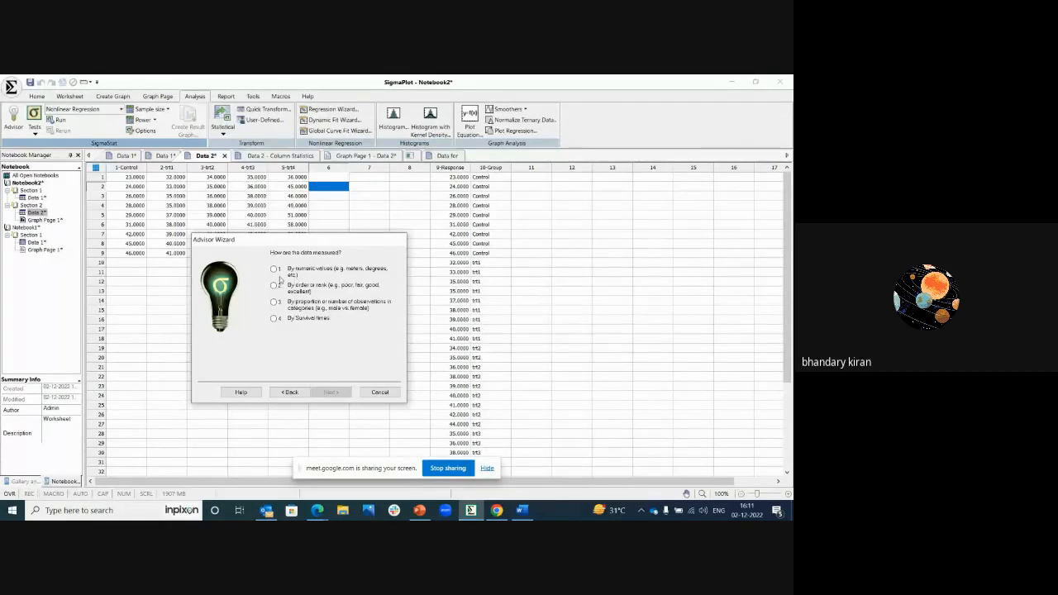
click(273, 270)
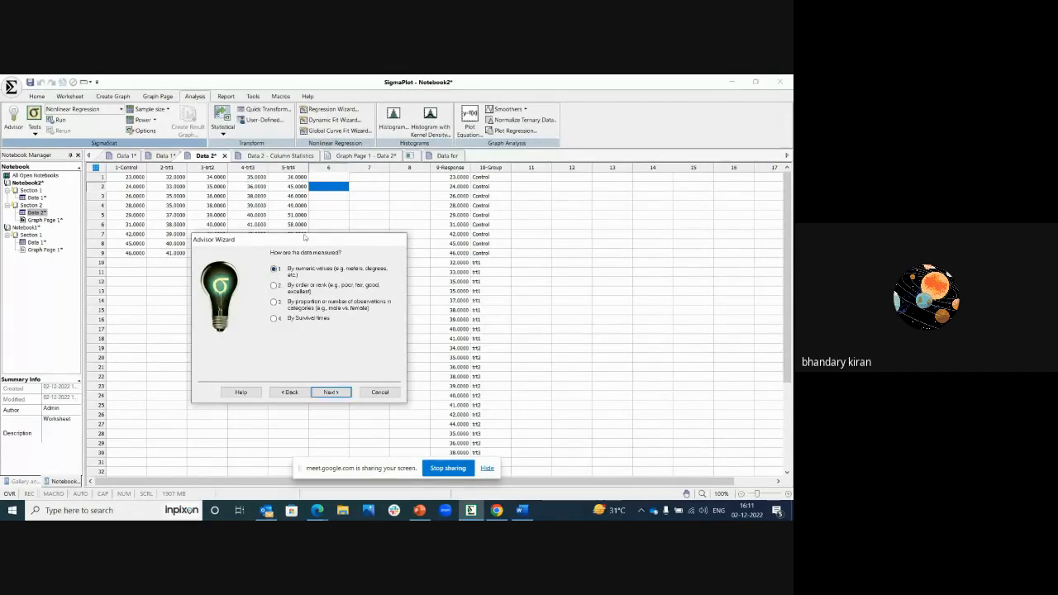
click(336, 391)
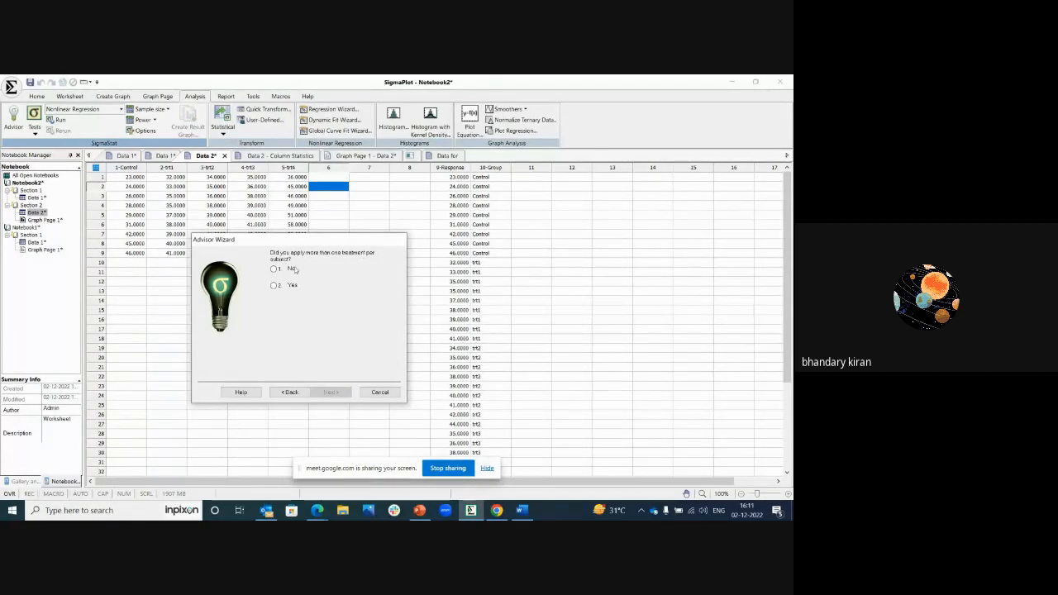
Step: Complete the Advisor questions with no more than one treatment per subject and three or more groups
drag(296, 241, 286, 294)
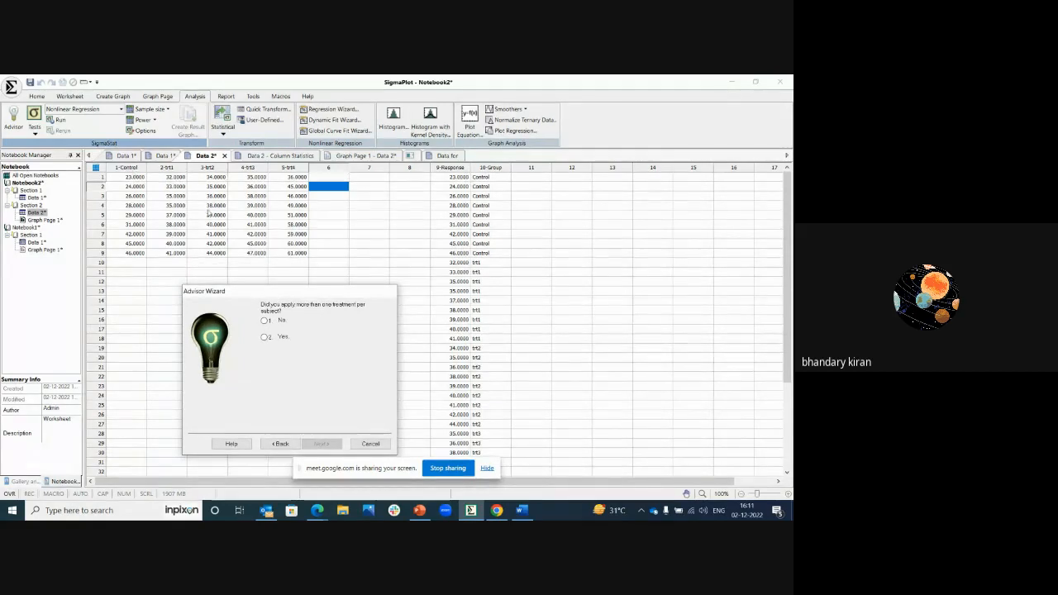
click(264, 321)
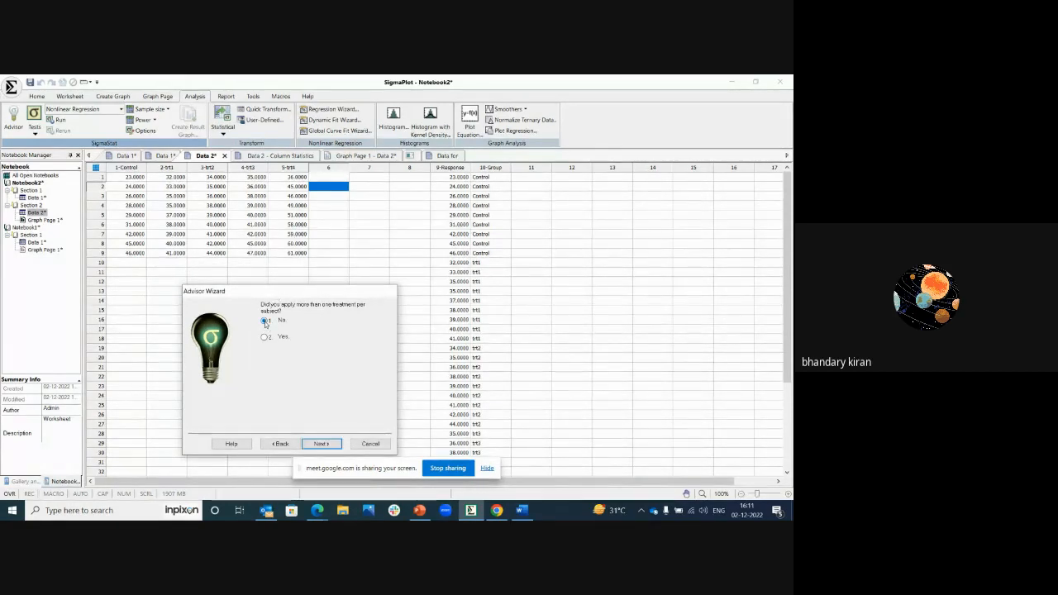
click(320, 443)
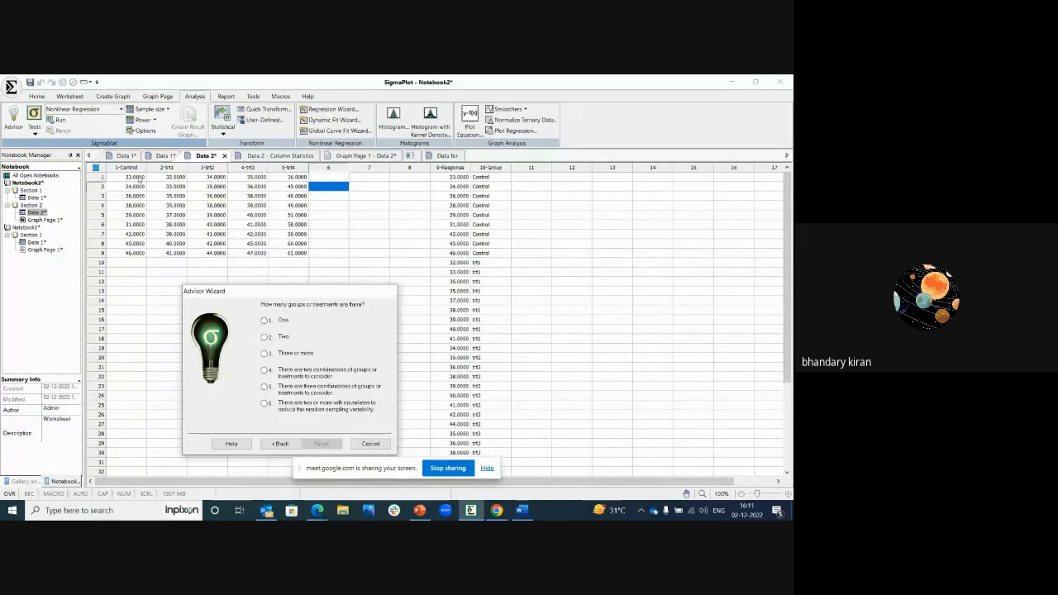
click(265, 354)
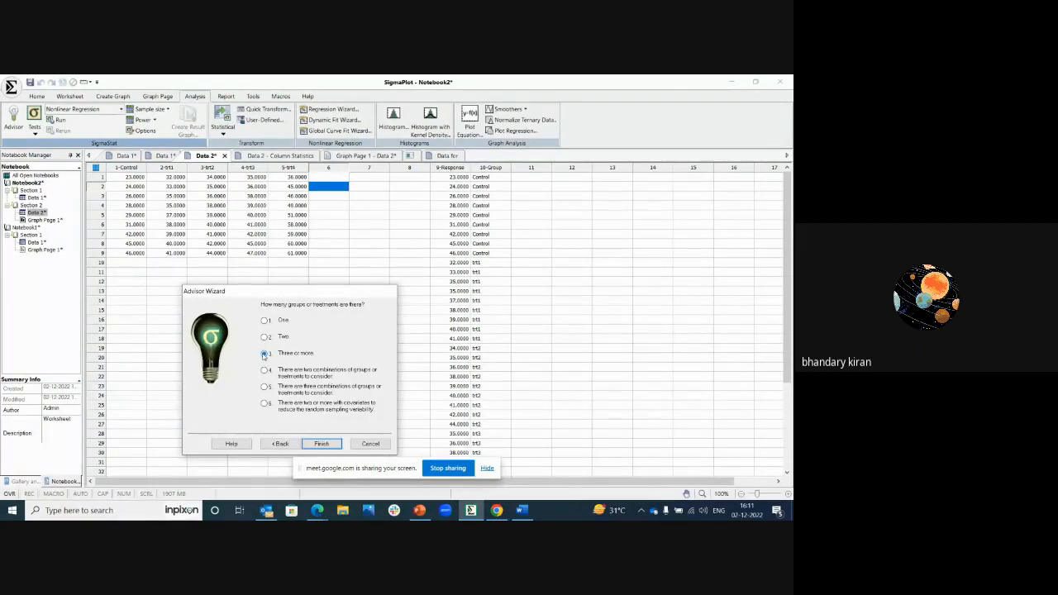
click(325, 444)
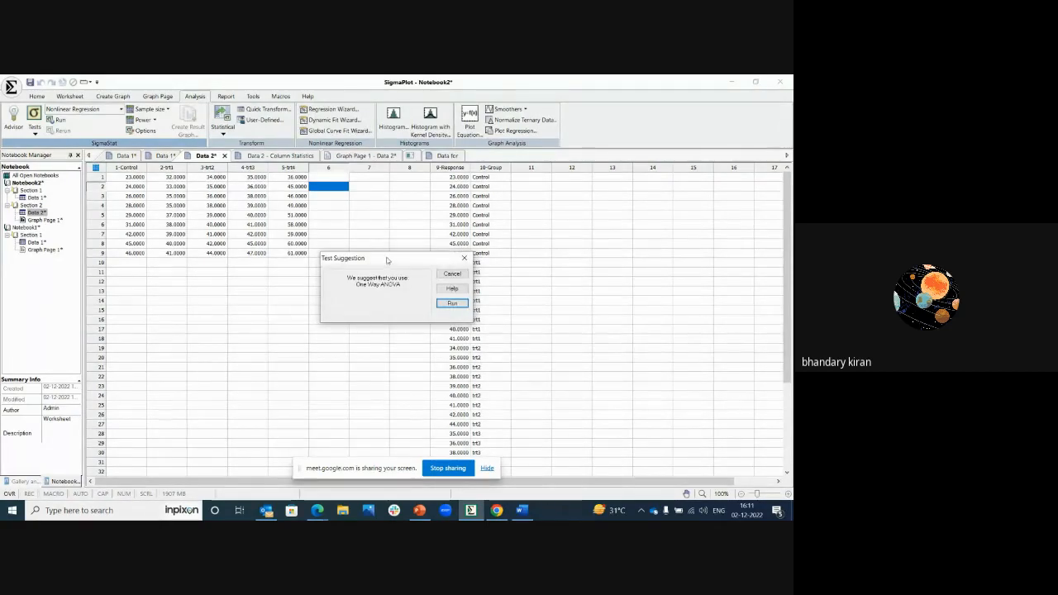
Step: Run the suggested One Way ANOVA, review the data format choices, and proceed with the Indexed format
drag(386, 260, 347, 277)
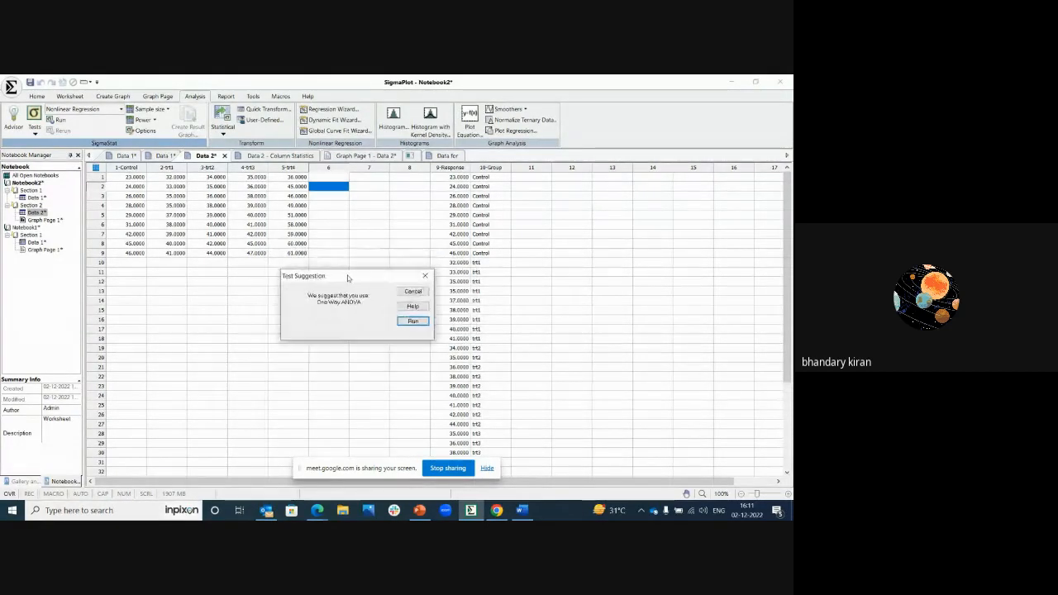
click(407, 321)
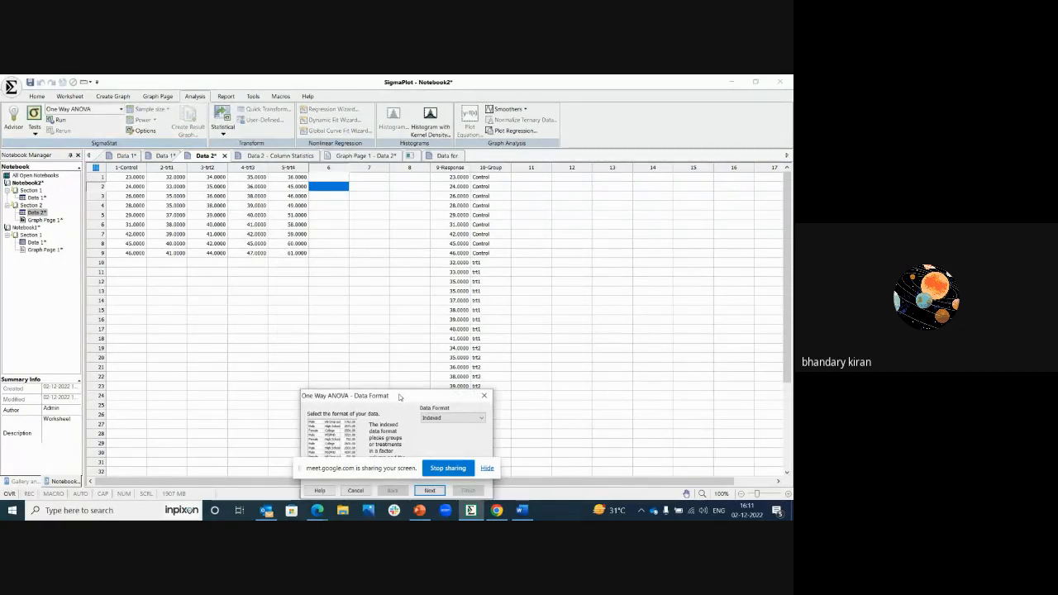
drag(416, 396, 296, 307)
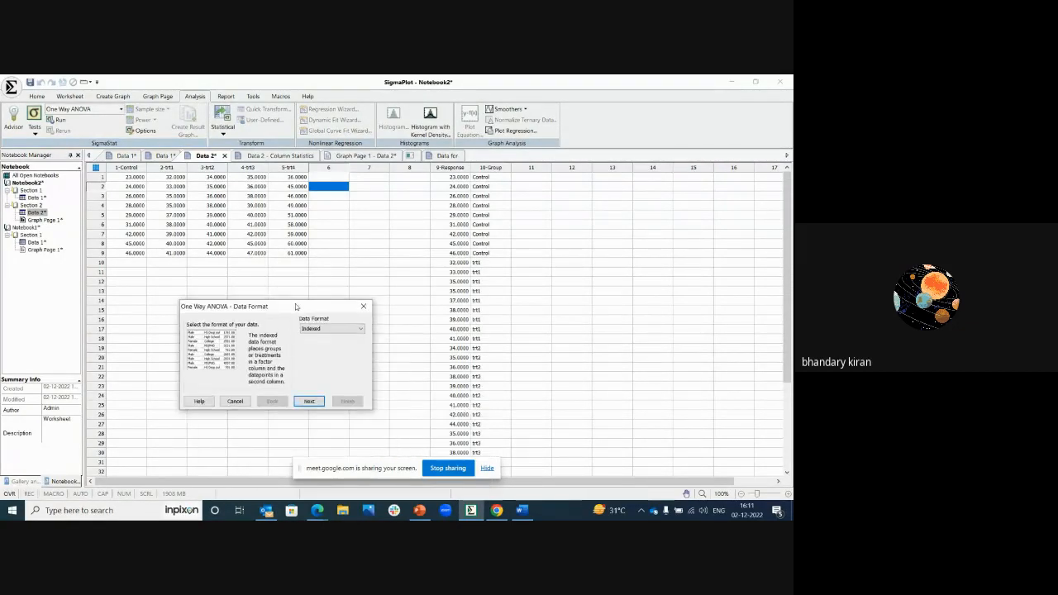
click(329, 329)
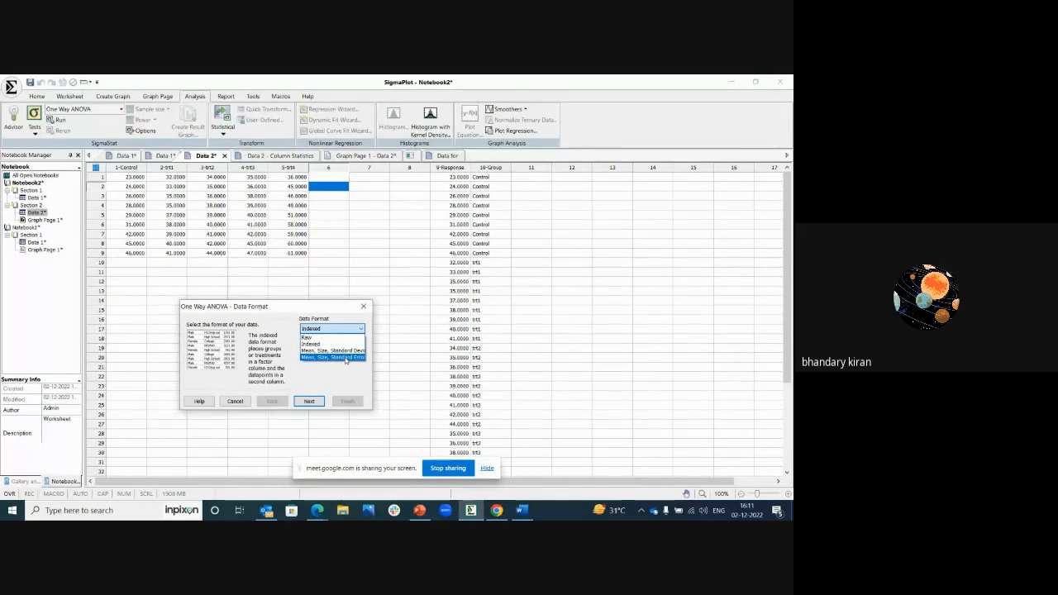
click(139, 170)
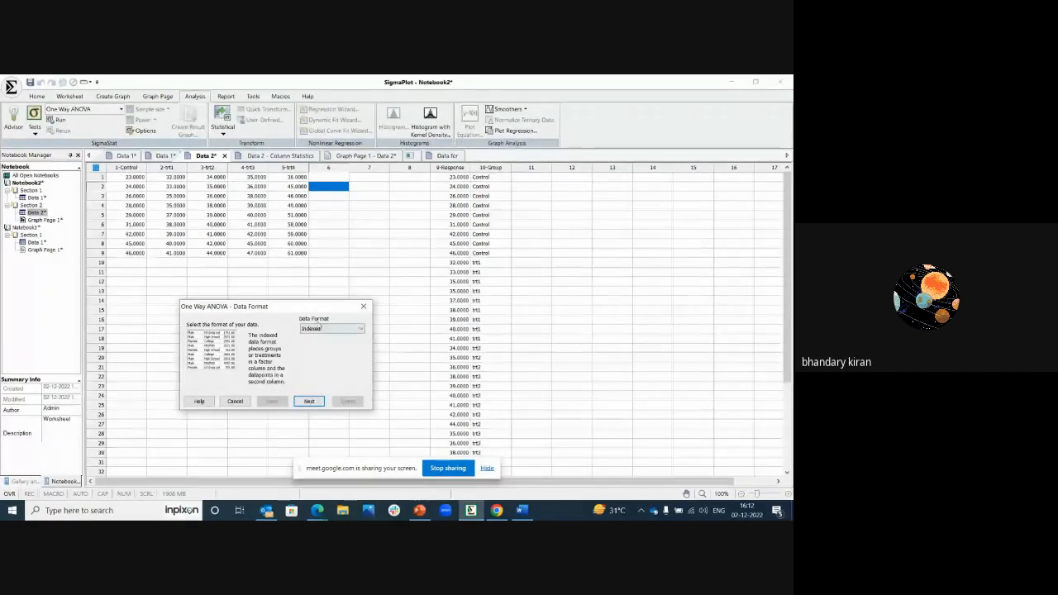
click(310, 402)
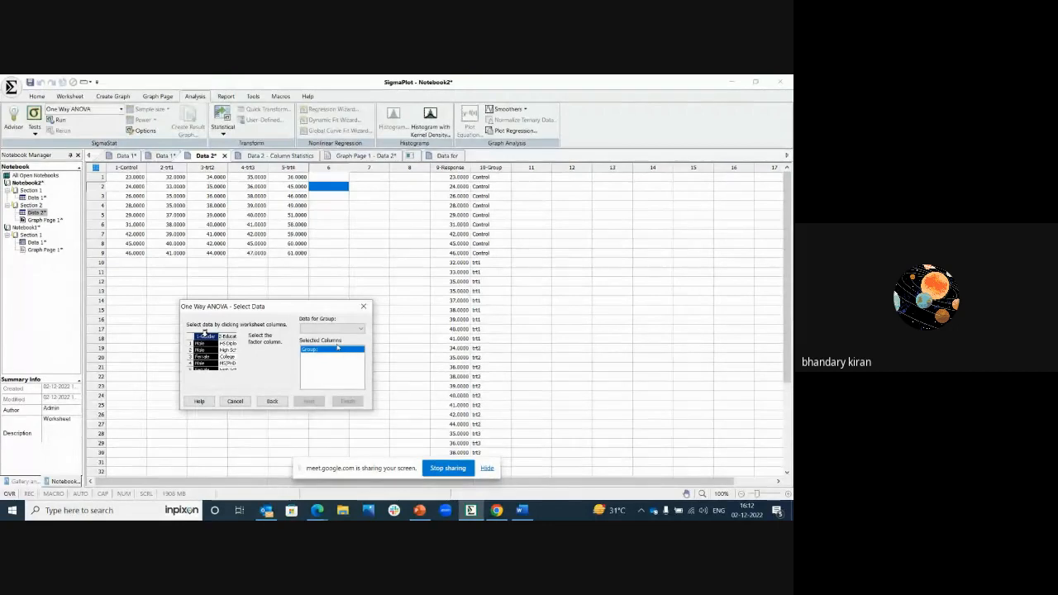
Step: Assign column 10-Group as the factor and column 9-Response as the data, and run the ANOVA
click(490, 167)
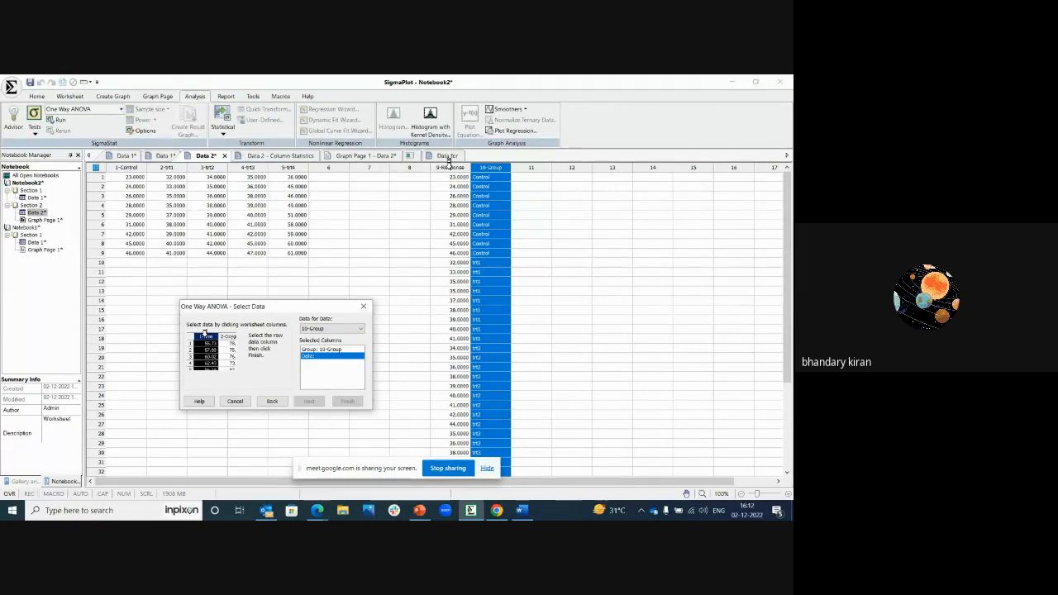
click(449, 165)
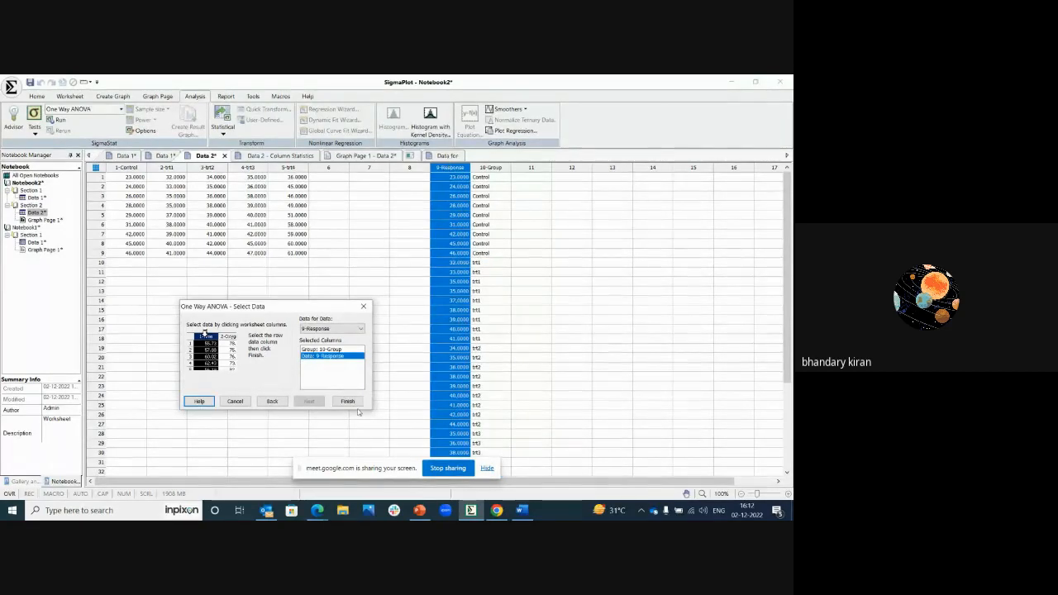
click(347, 402)
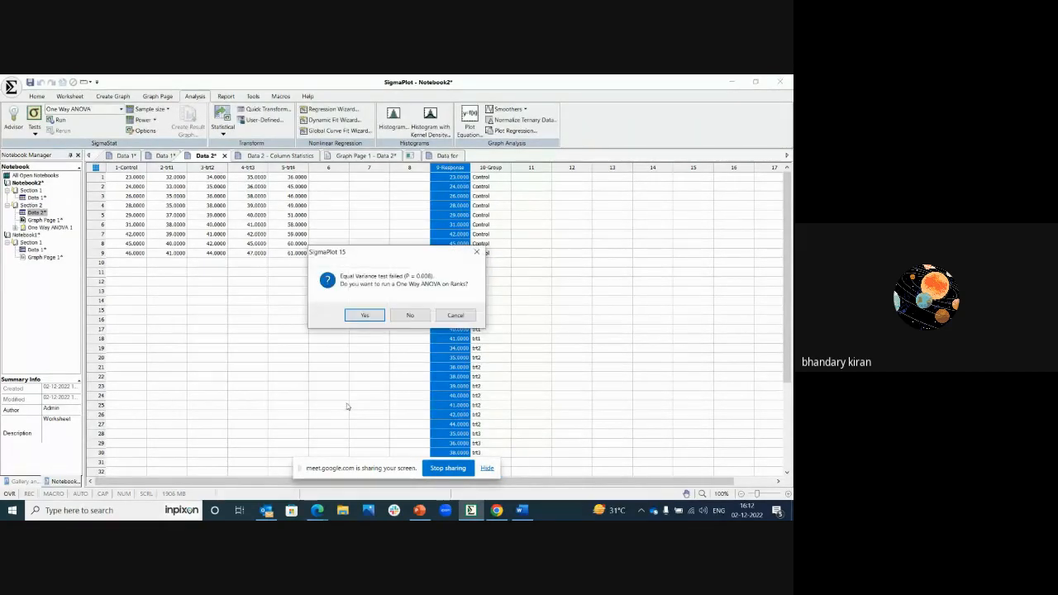
Step: Move the prompt clear of the data and agree to run a One Way ANOVA on Ranks instead
drag(280, 279, 315, 276)
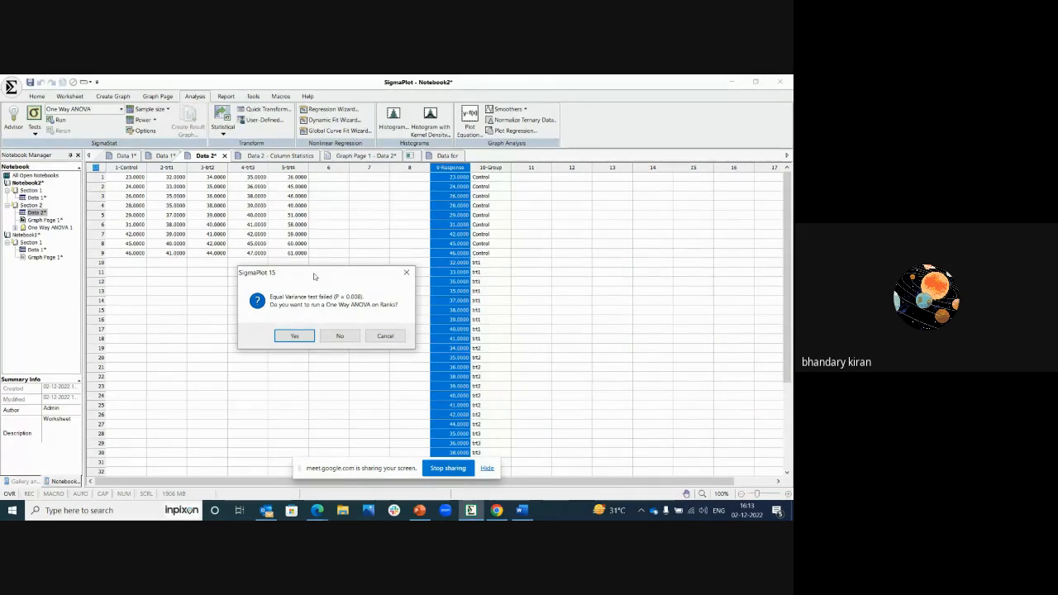
drag(314, 277, 304, 305)
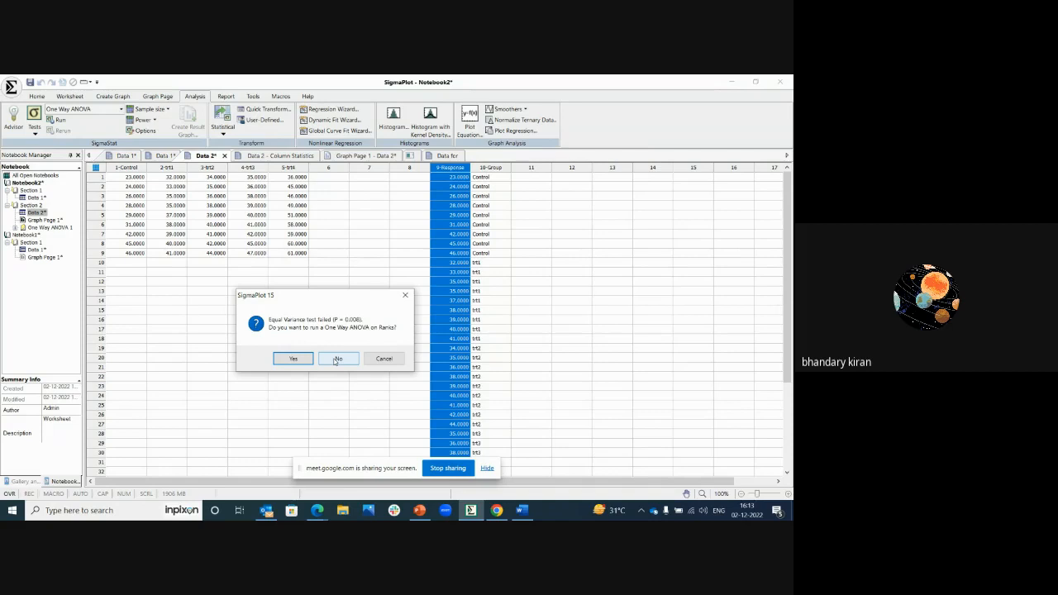
click(294, 359)
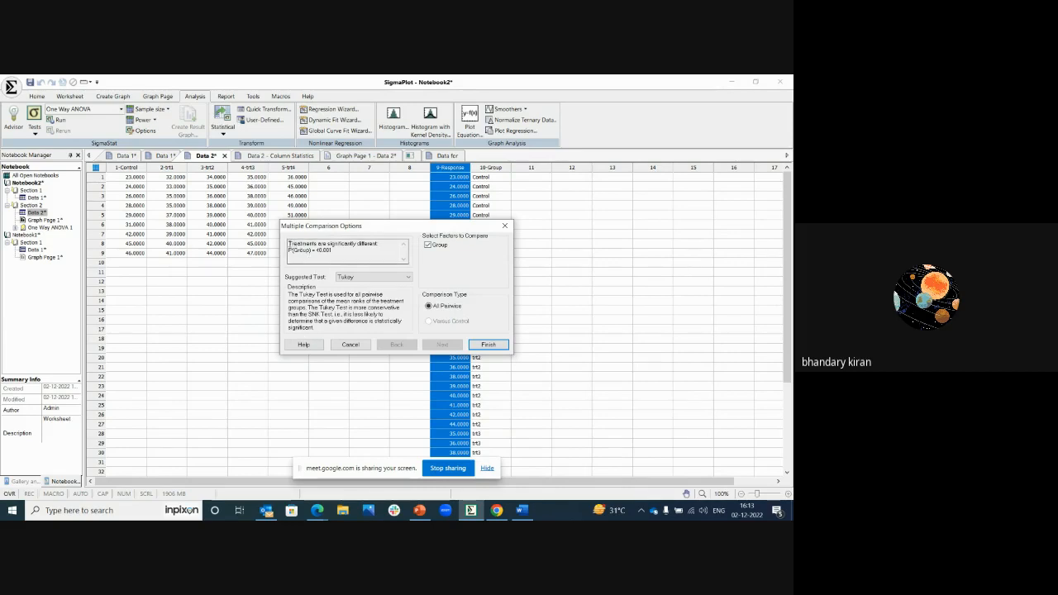
Step: Review the group P value and complete the multiple comparison with the Tukey test for all pairwise comparisons
drag(290, 242, 334, 251)
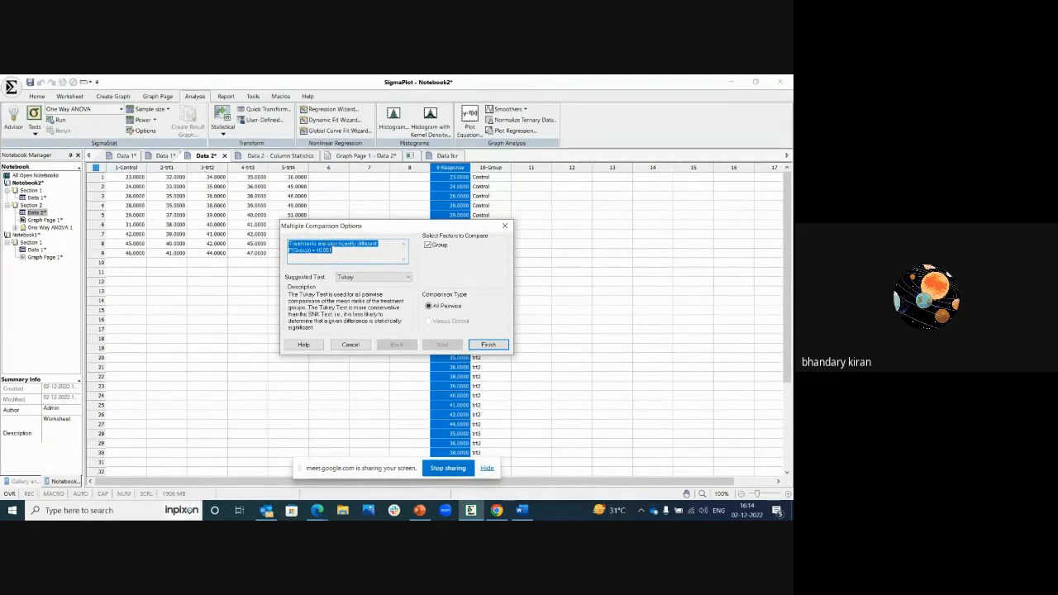
double_click(331, 250)
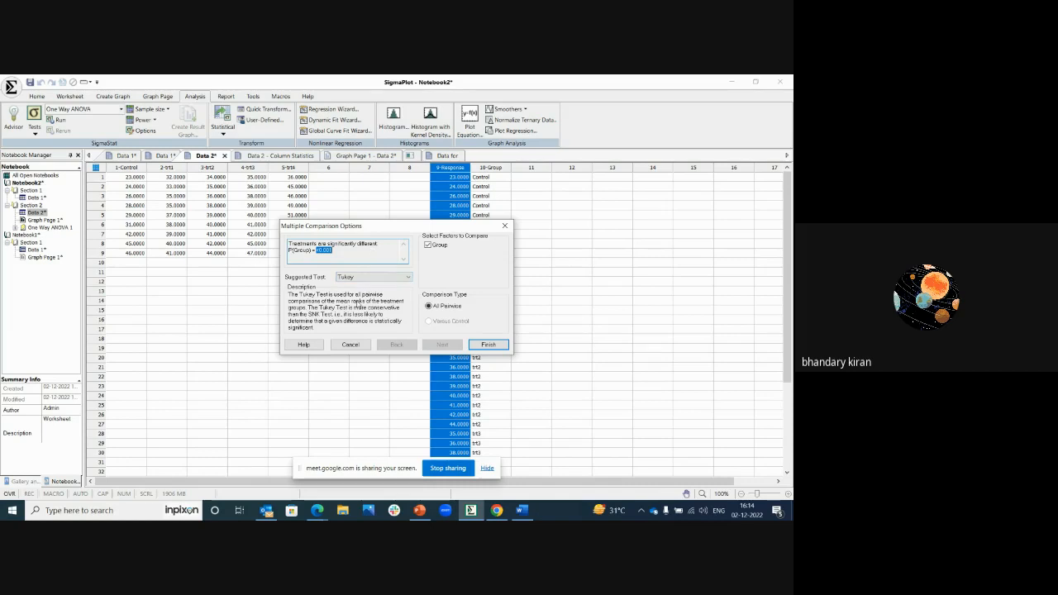
click(346, 278)
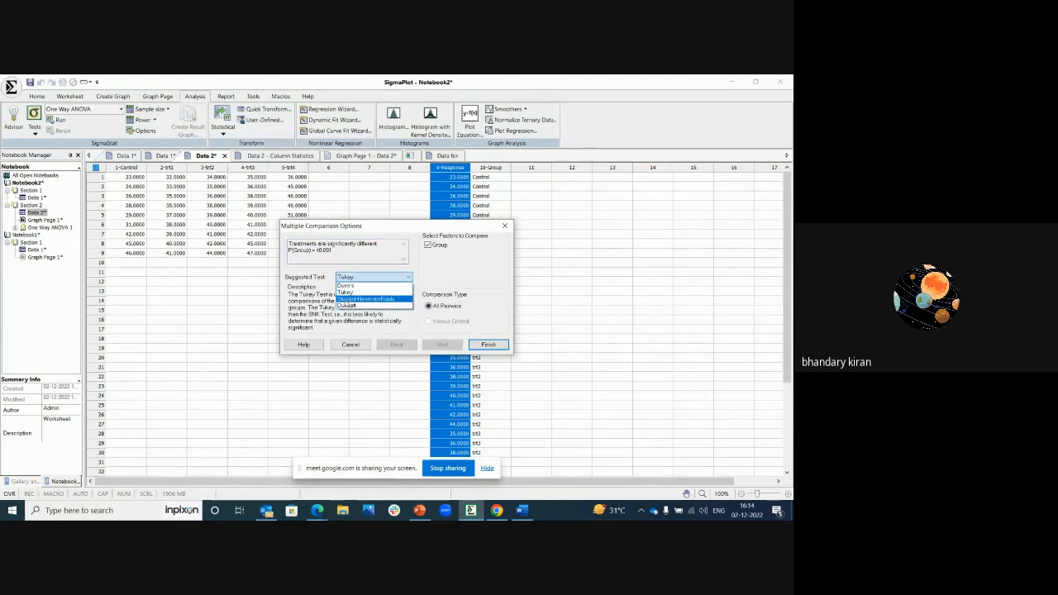
click(354, 292)
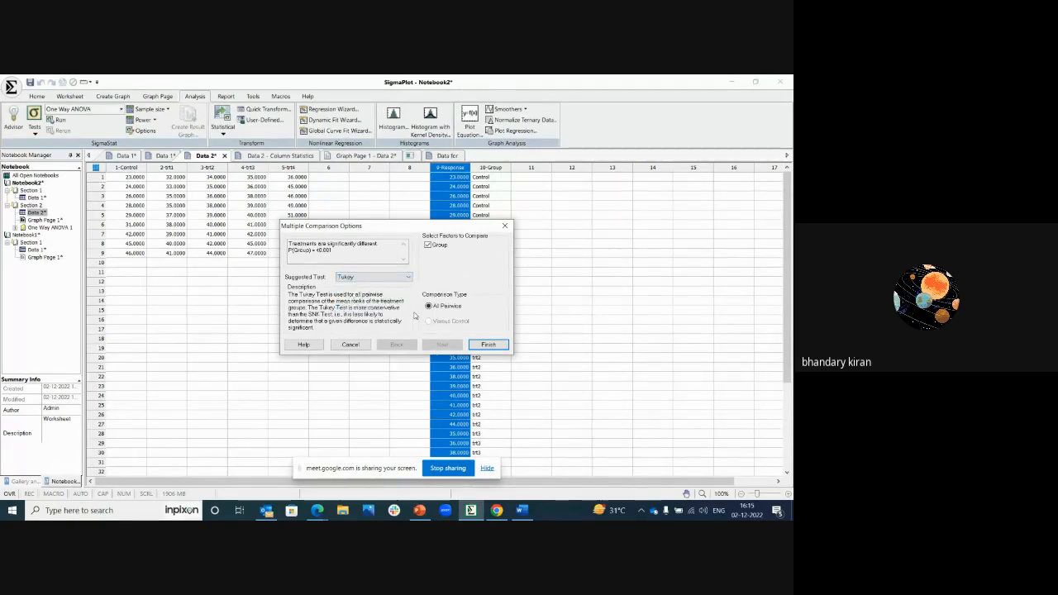
click(482, 344)
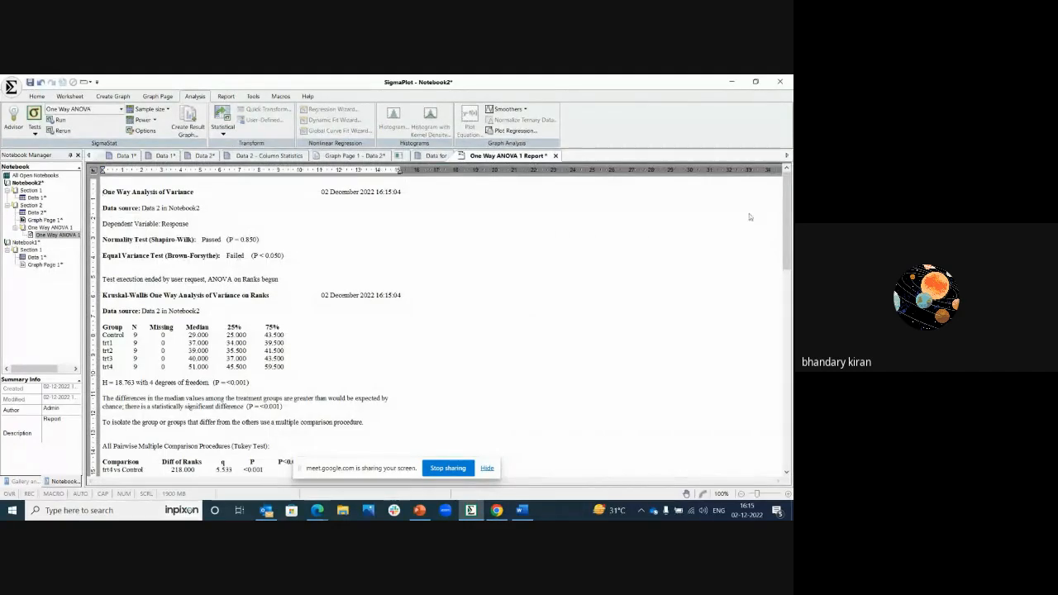
Step: Examine the ANOVA report's title, Equal Variance Test and Kruskal-Wallis sections, down to the Tukey pairwise comparison table
drag(787, 198, 789, 260)
click(787, 218)
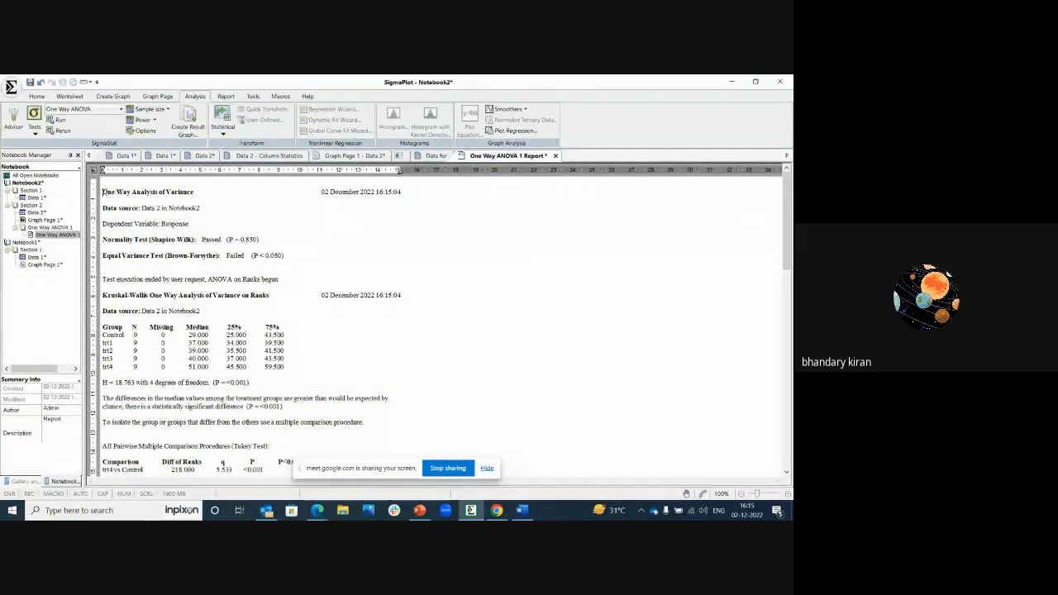
drag(103, 192, 170, 193)
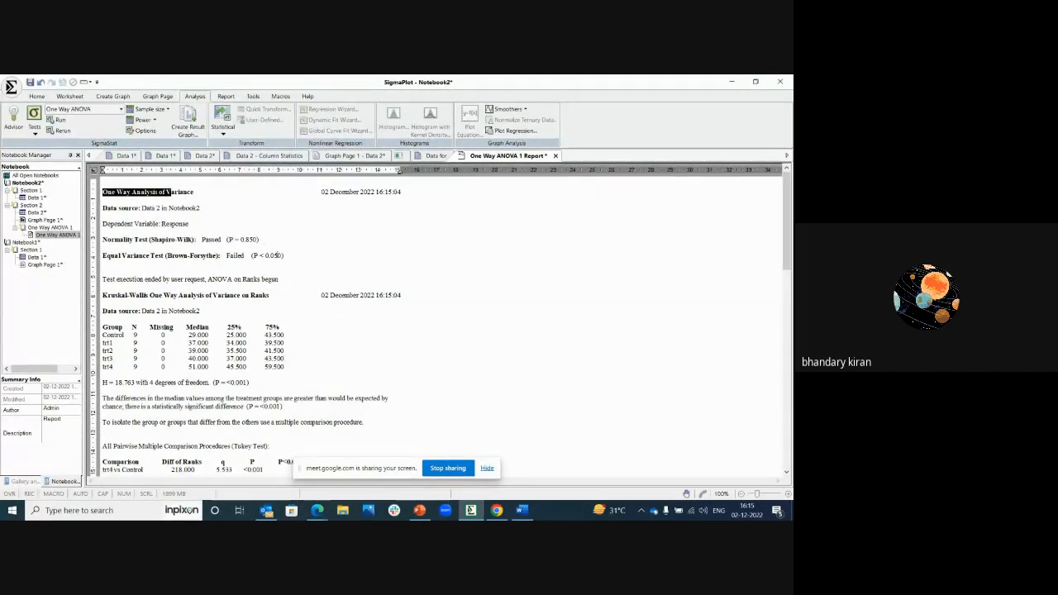
drag(285, 256, 101, 256)
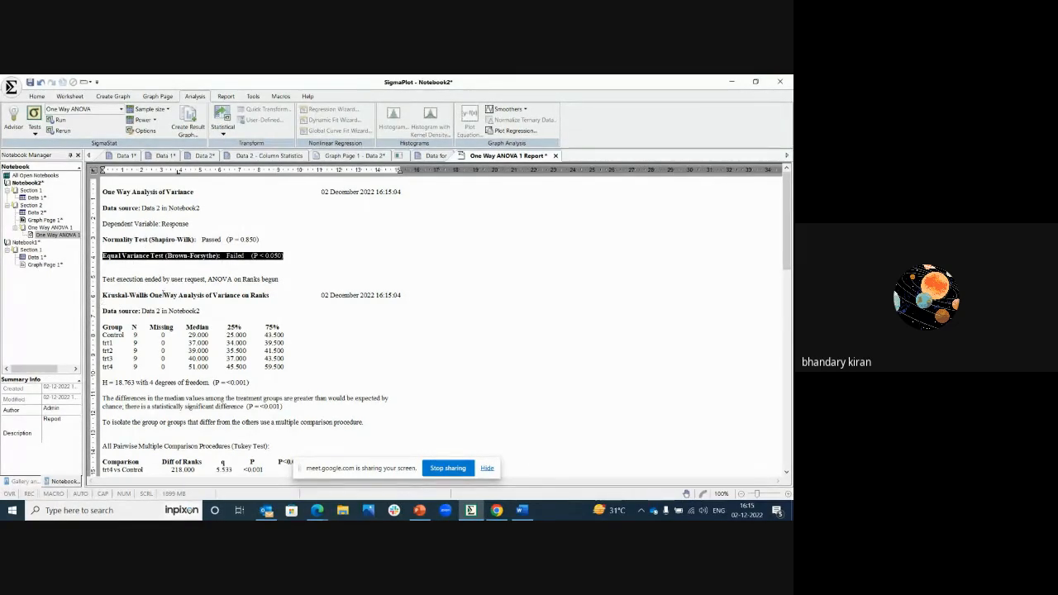
drag(209, 295, 157, 302)
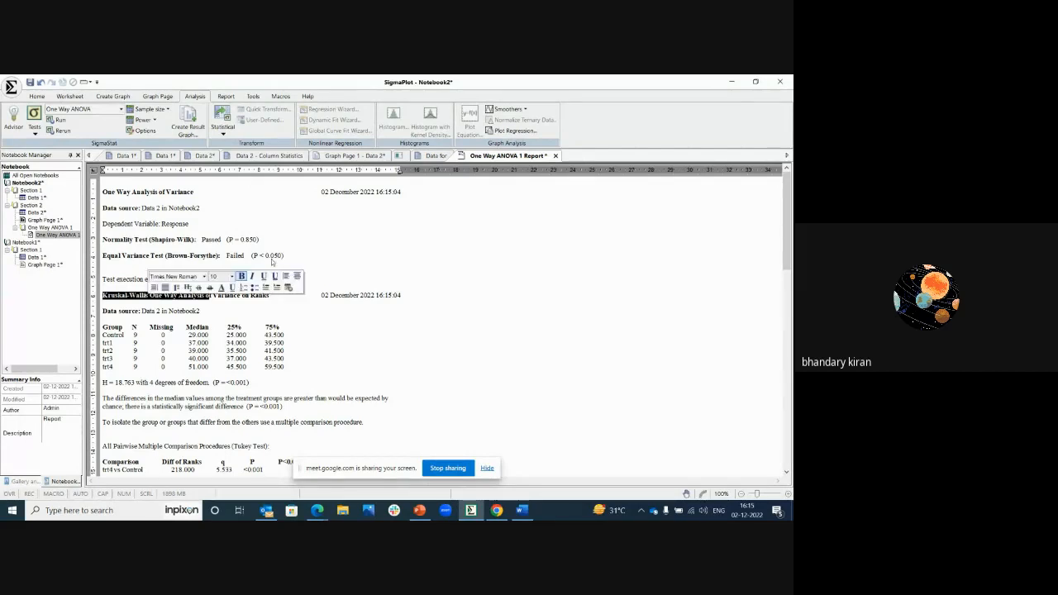
click(273, 259)
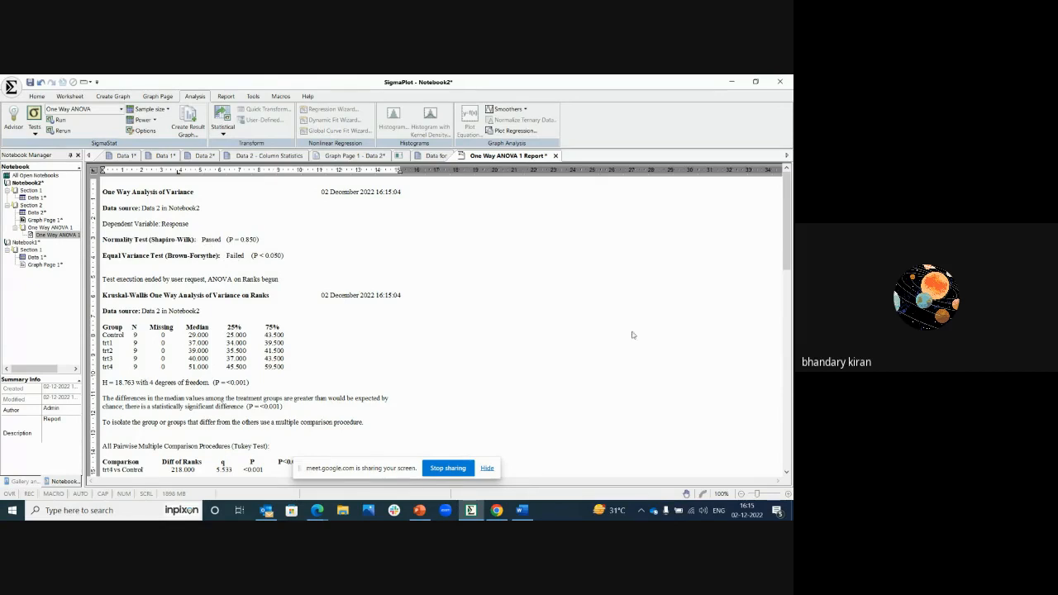
click(787, 473)
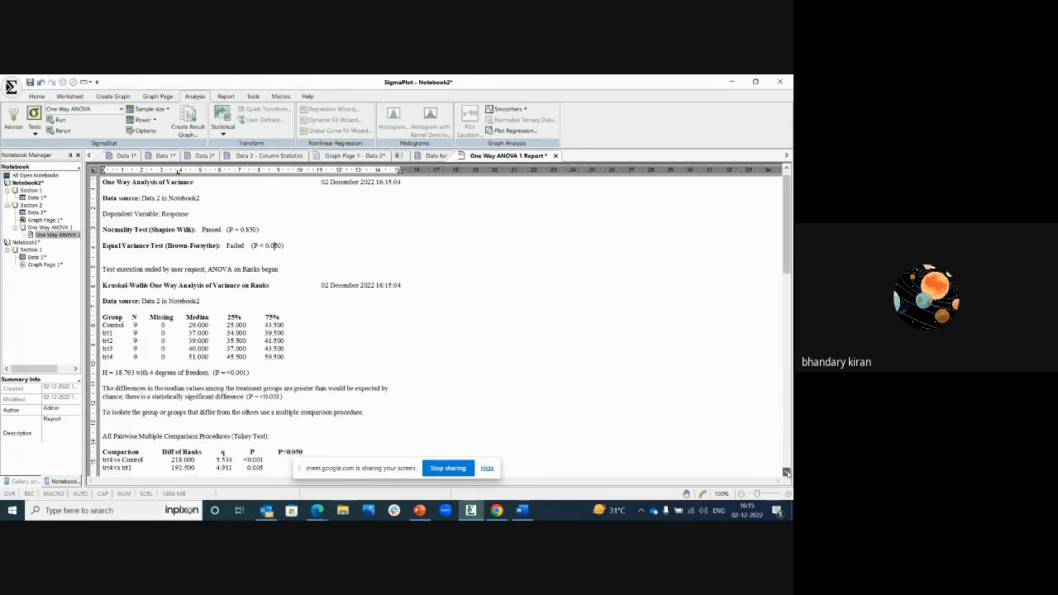
click(786, 472)
click(786, 472)
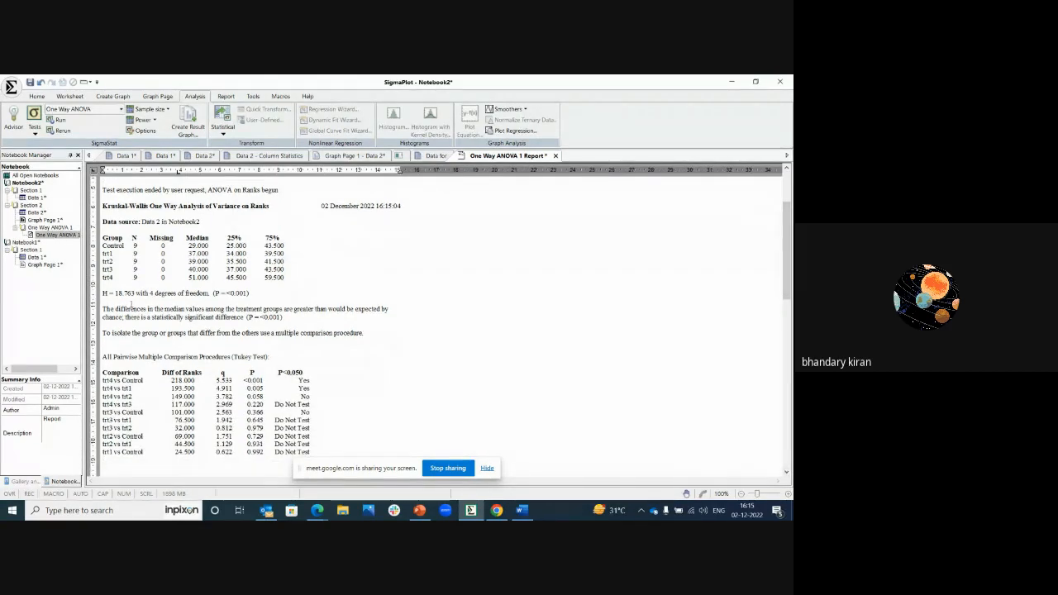
Step: Examine the report's significance statement, the P values and Yes/No results in the Tukey pairwise table, and the "Do Not Test" note
drag(102, 308, 288, 319)
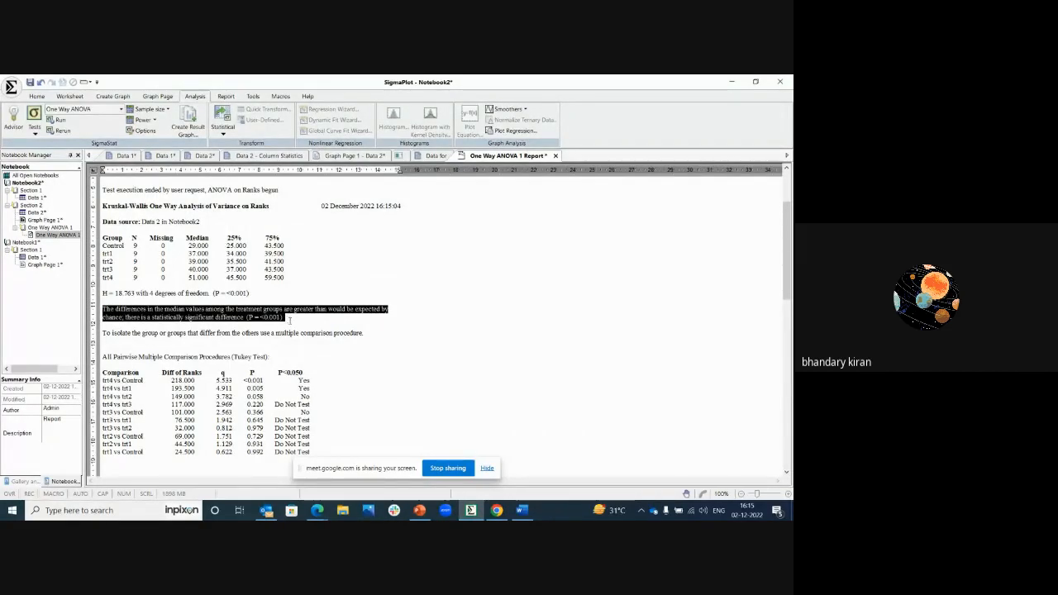
click(786, 474)
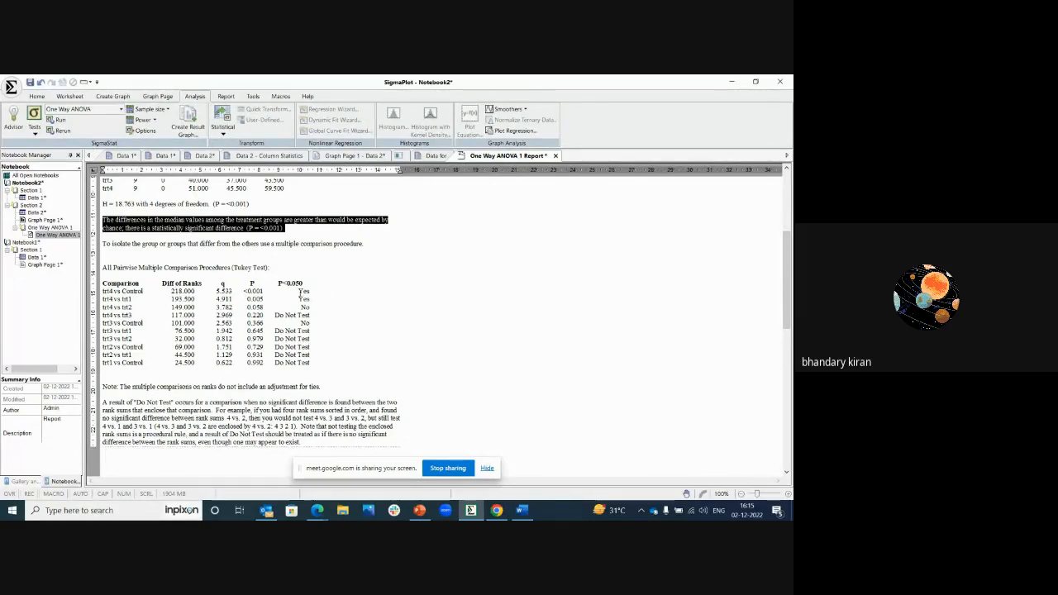
drag(299, 291, 325, 291)
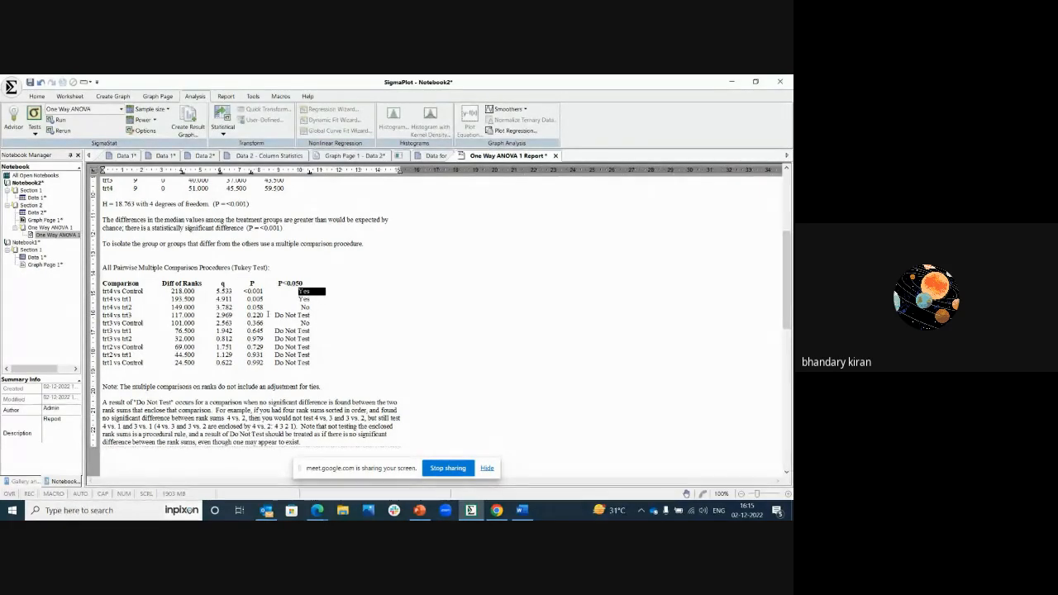
double_click(261, 307)
drag(275, 316, 320, 315)
drag(102, 402, 219, 395)
click(496, 309)
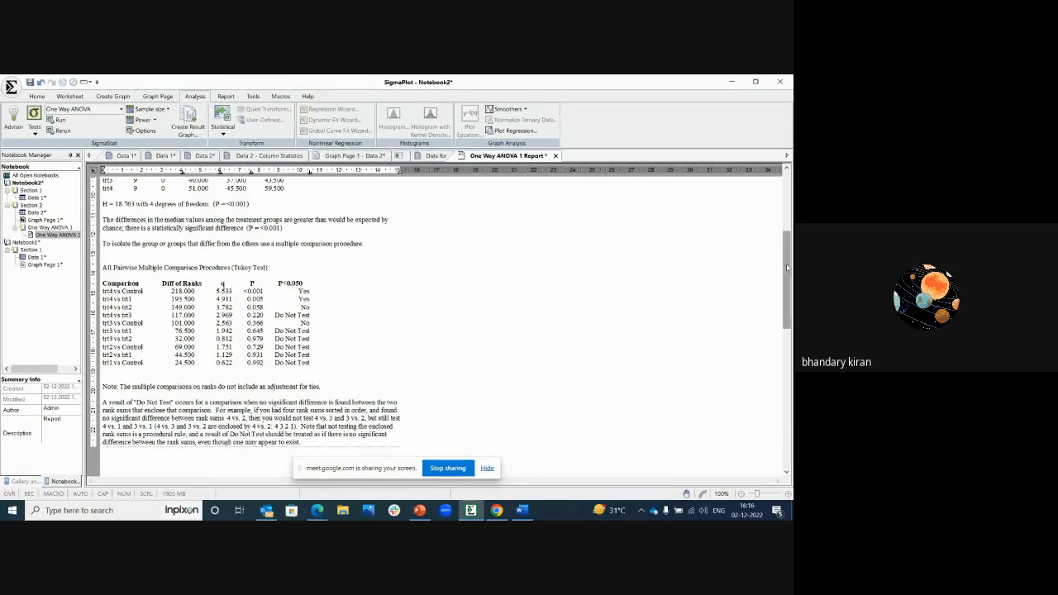
drag(788, 265, 785, 215)
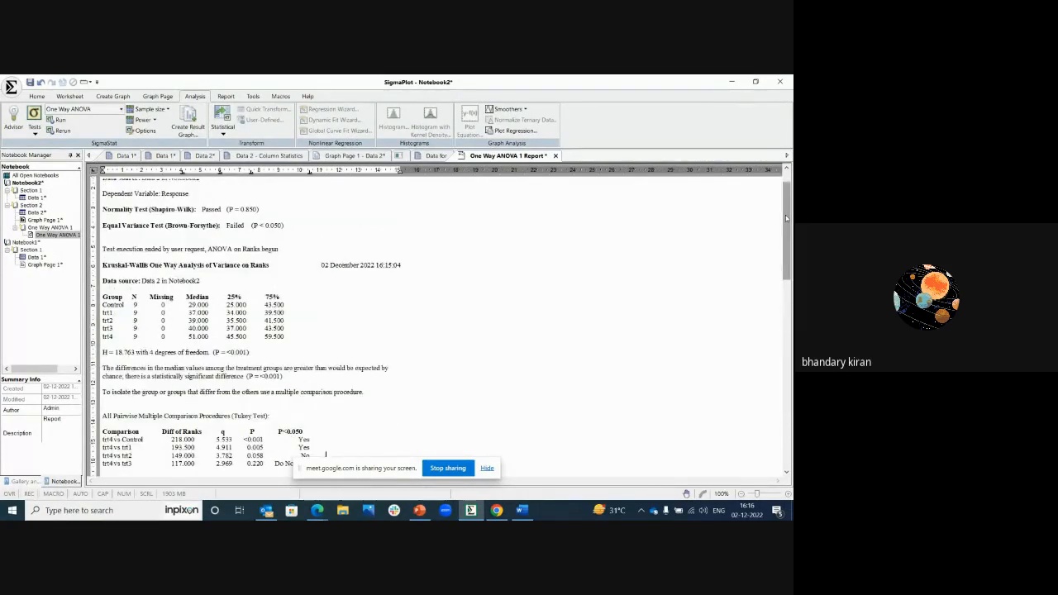
Step: Create a Point Plot, a Box Plot and a Multiple Comparison Graph together as result graphs from the ANOVA report
right_click(455, 317)
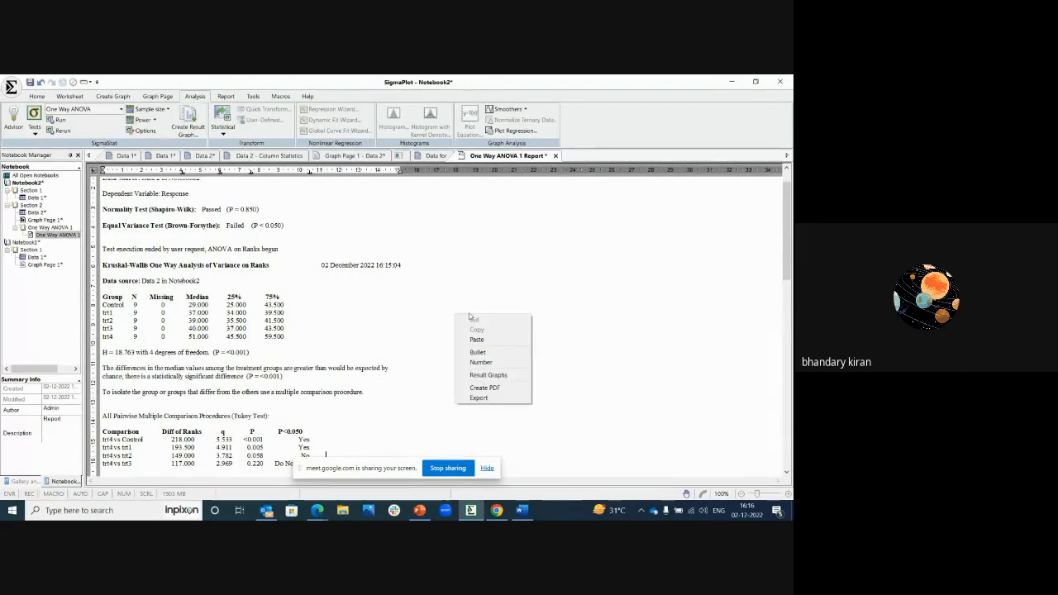
click(484, 376)
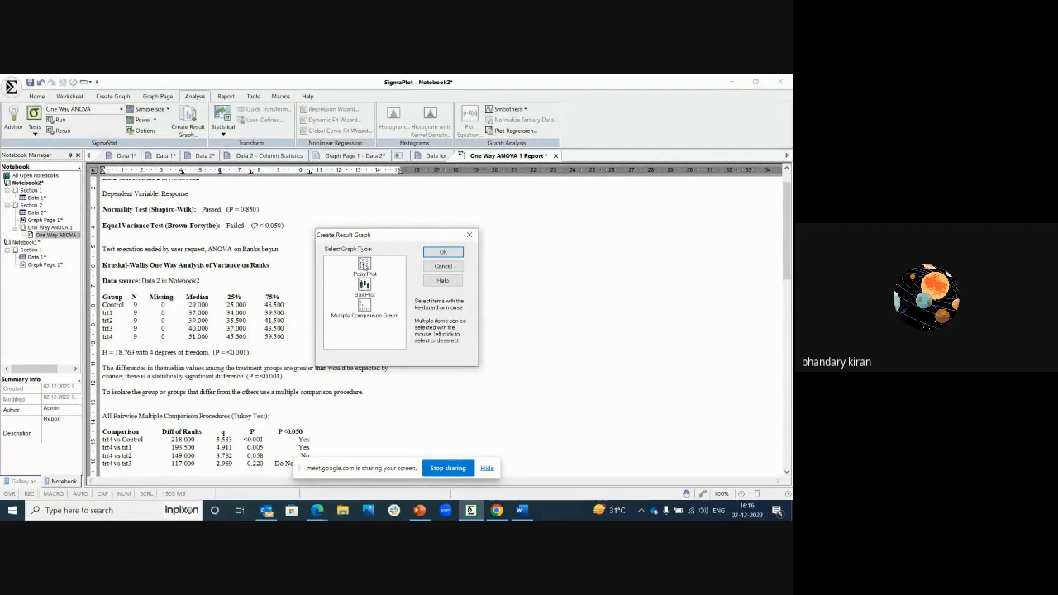
click(364, 266)
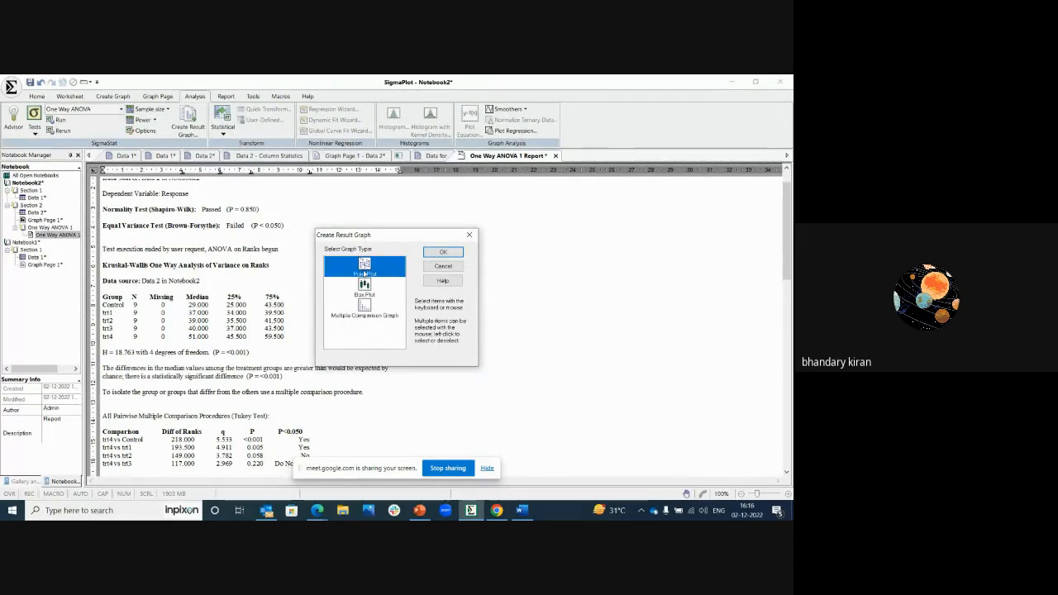
click(369, 288)
click(373, 306)
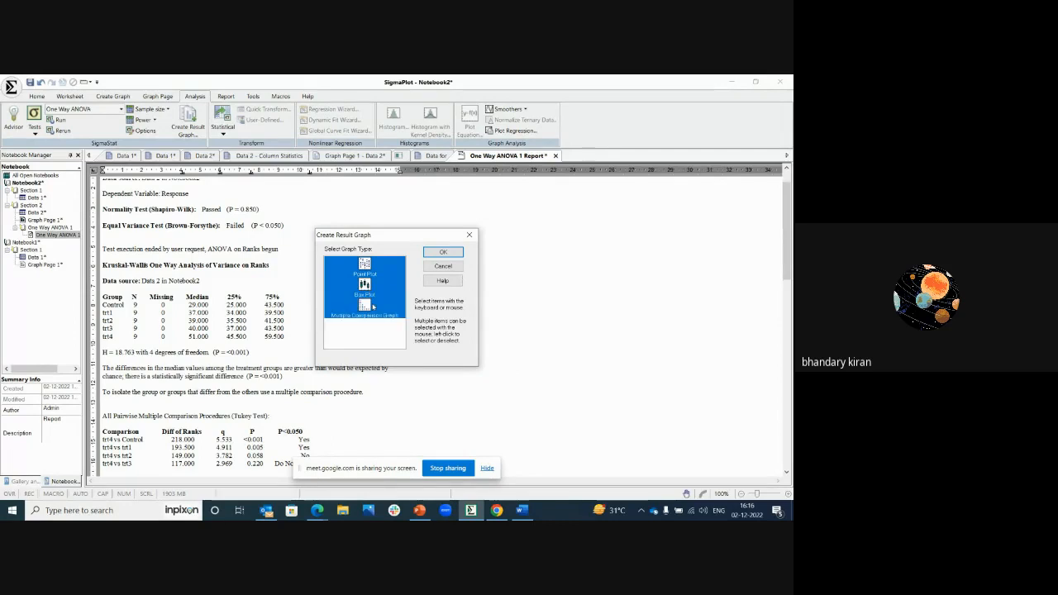
click(439, 257)
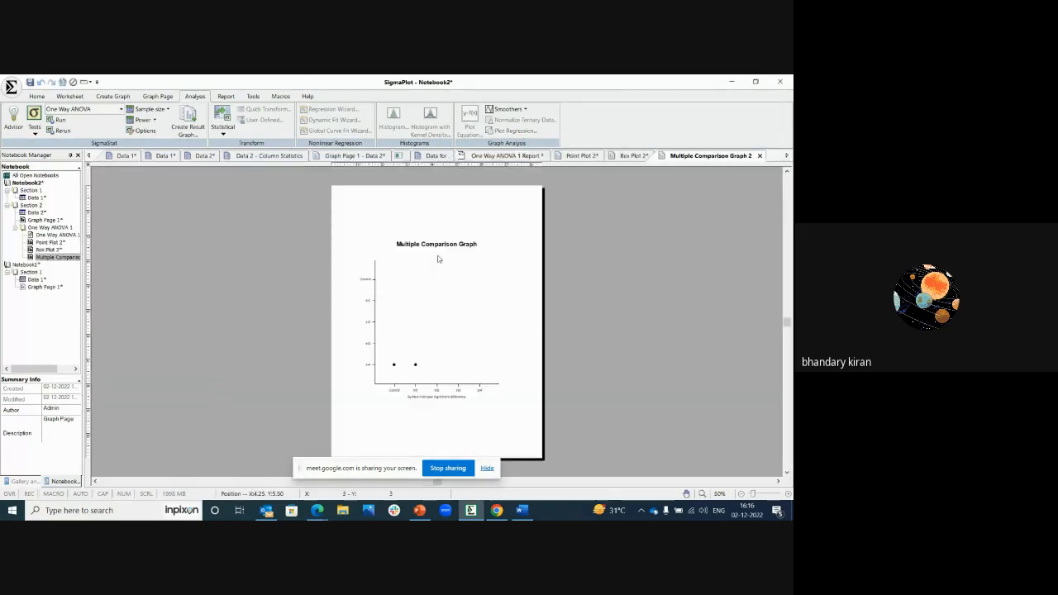
Step: Review the Point Plot, Box Plot and Multiple Comparison Graph pages, and return to the One Way ANOVA report
click(584, 156)
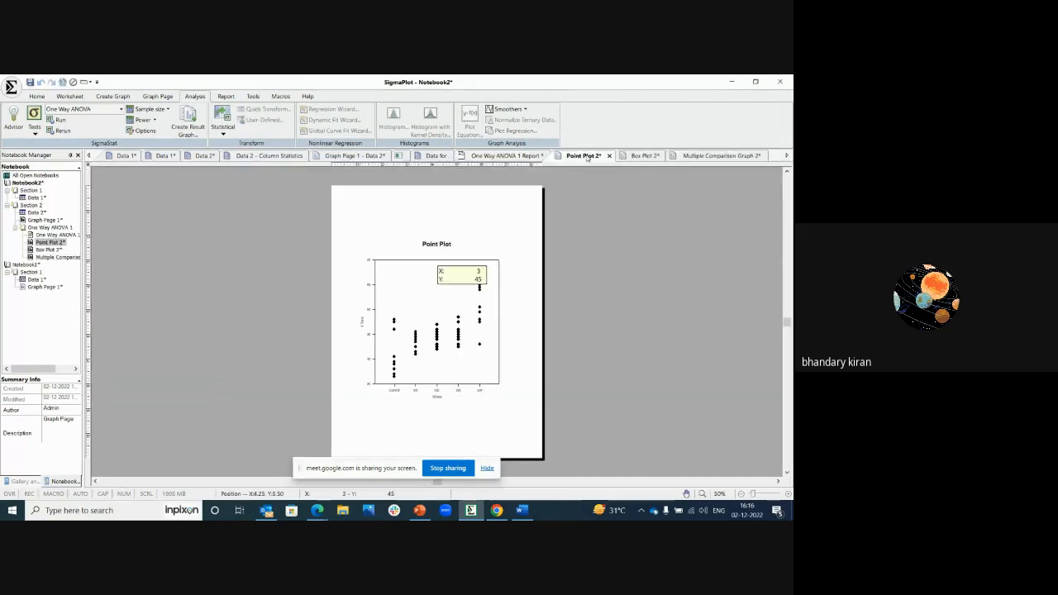
click(638, 157)
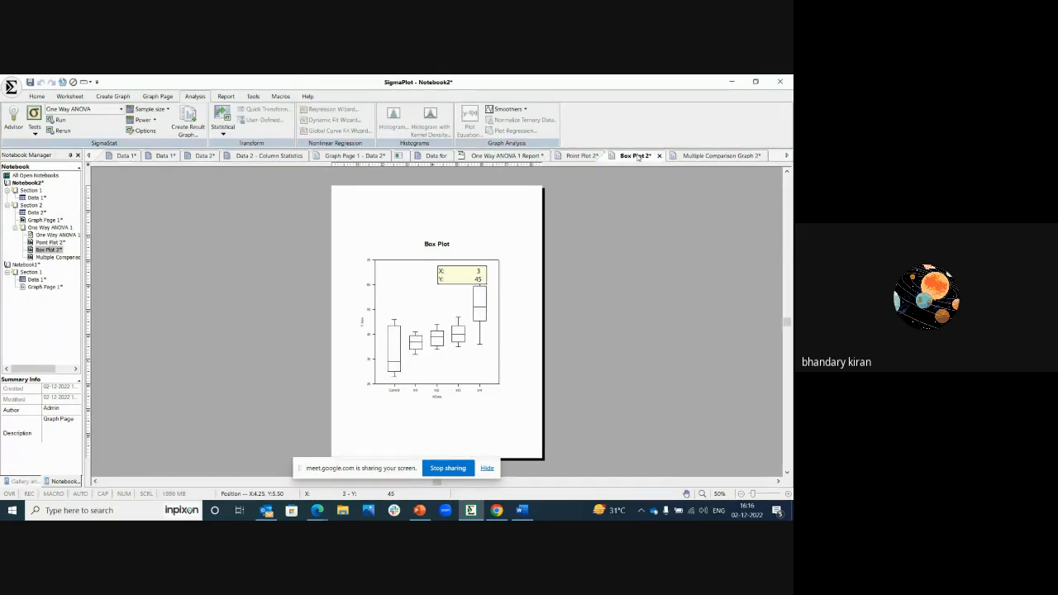
click(683, 156)
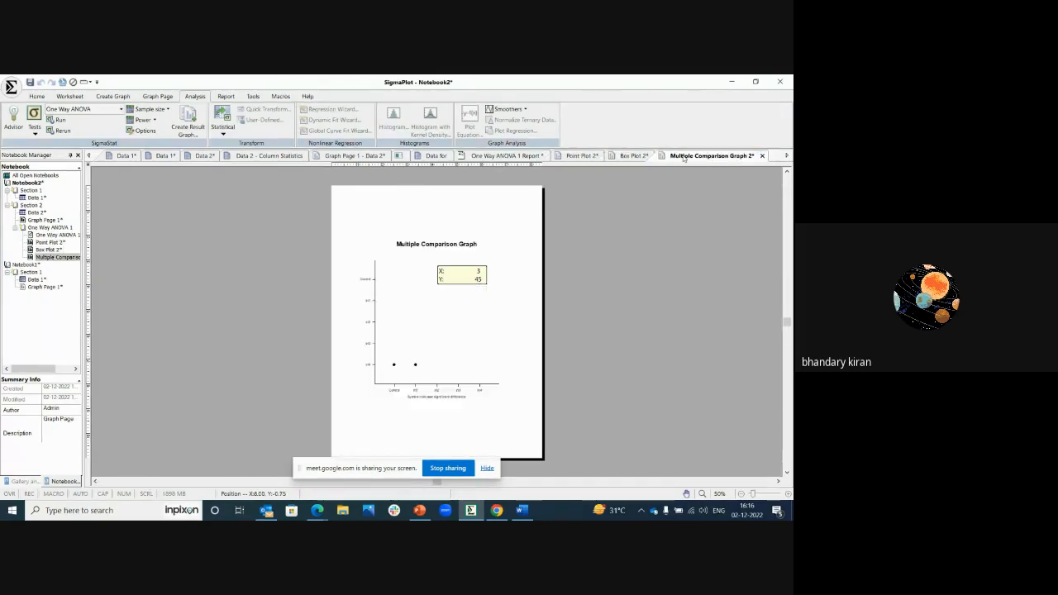
click(584, 158)
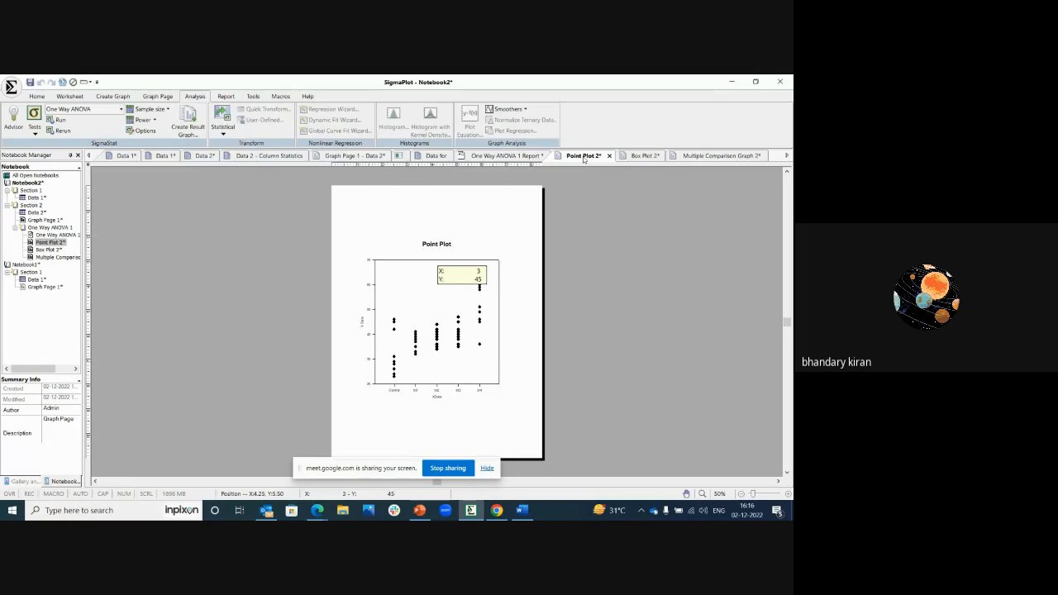
click(487, 157)
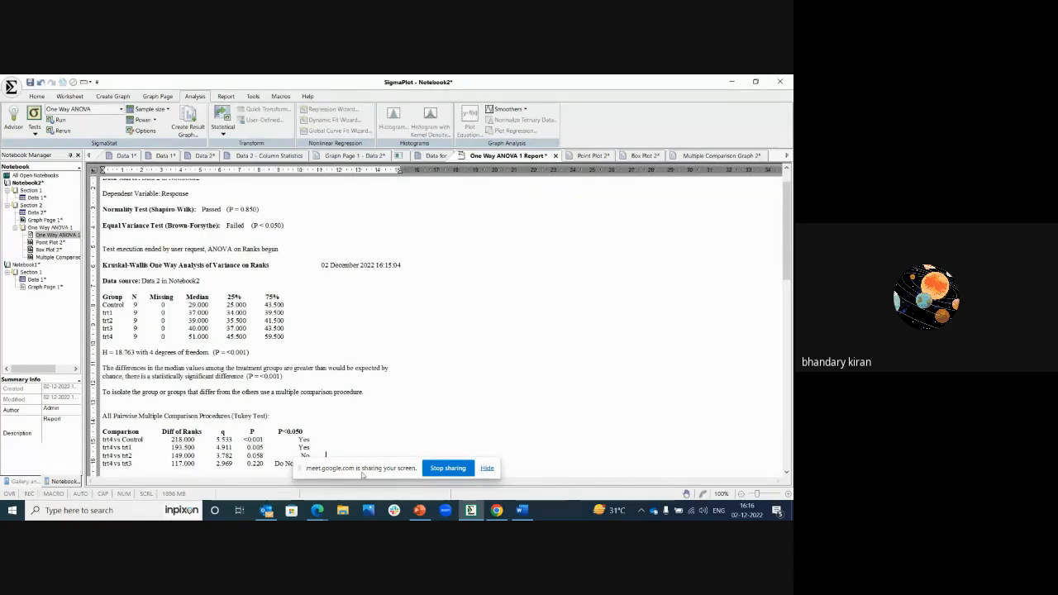
Step: Check which file formats are offered for exporting the ANOVA report, and cancel the export
right_click(429, 306)
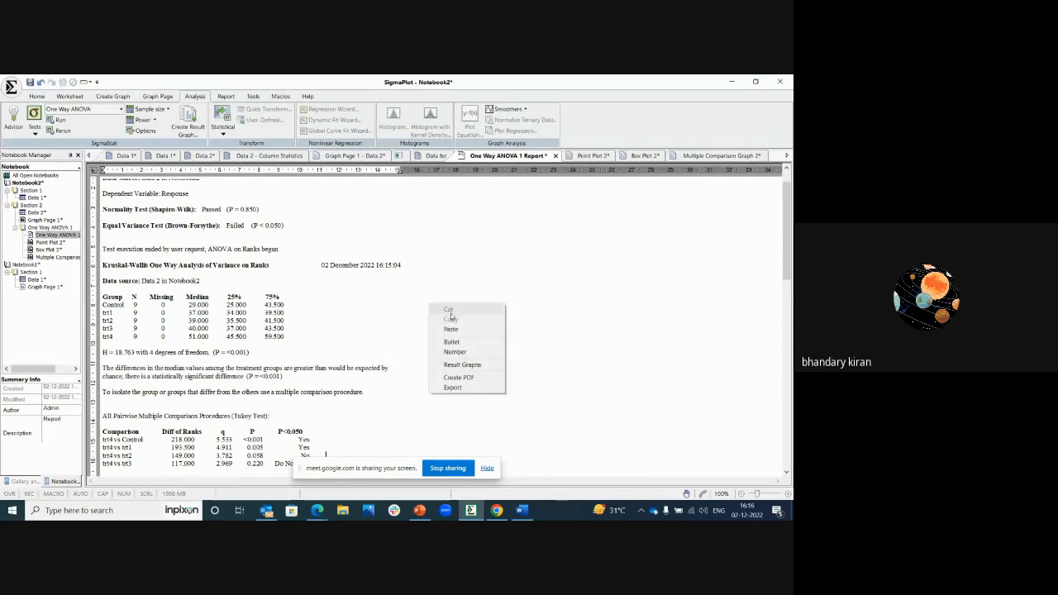
click(452, 389)
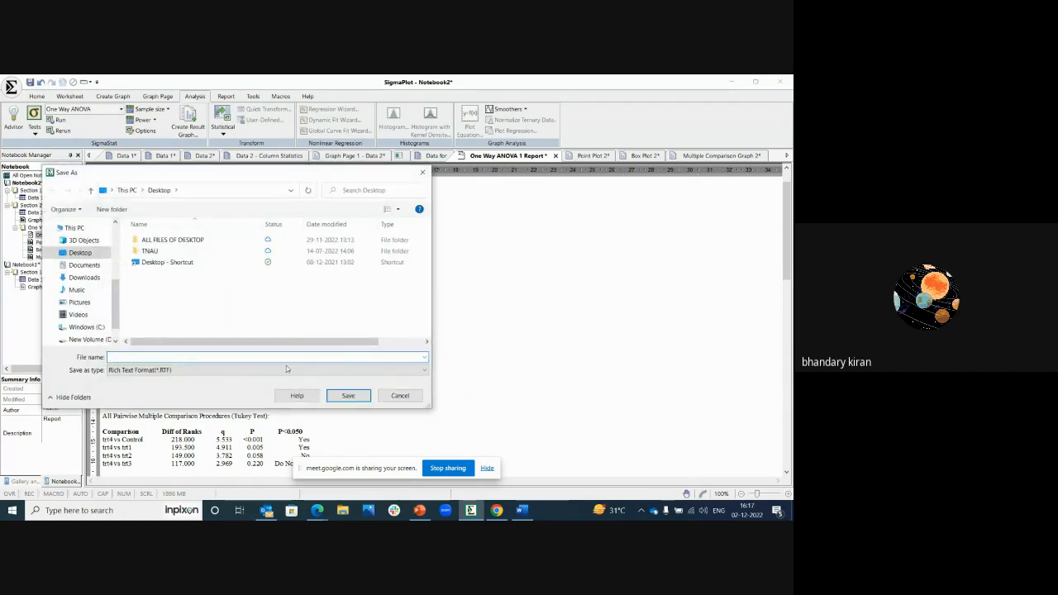
click(272, 373)
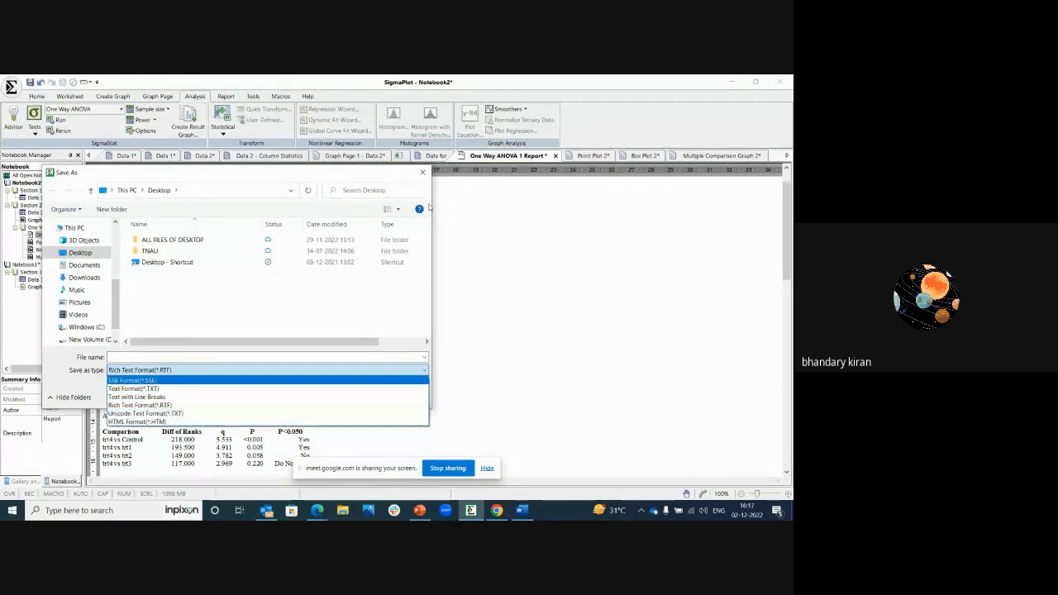
click(422, 173)
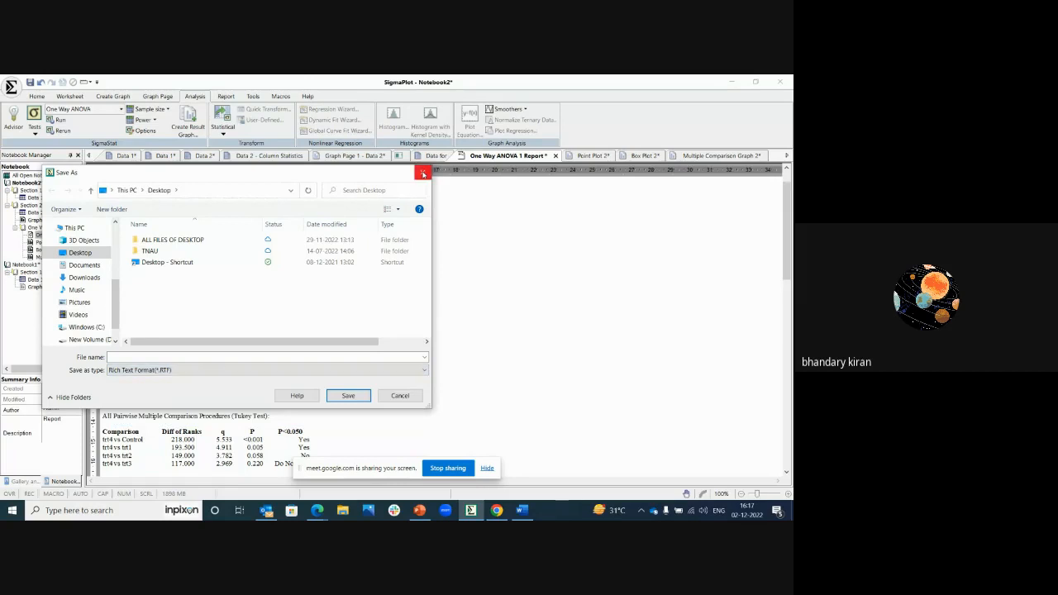
click(422, 174)
Step: Inspect the PDF creation options for the report, including password protection of the document, and close them without creating a file
right_click(450, 277)
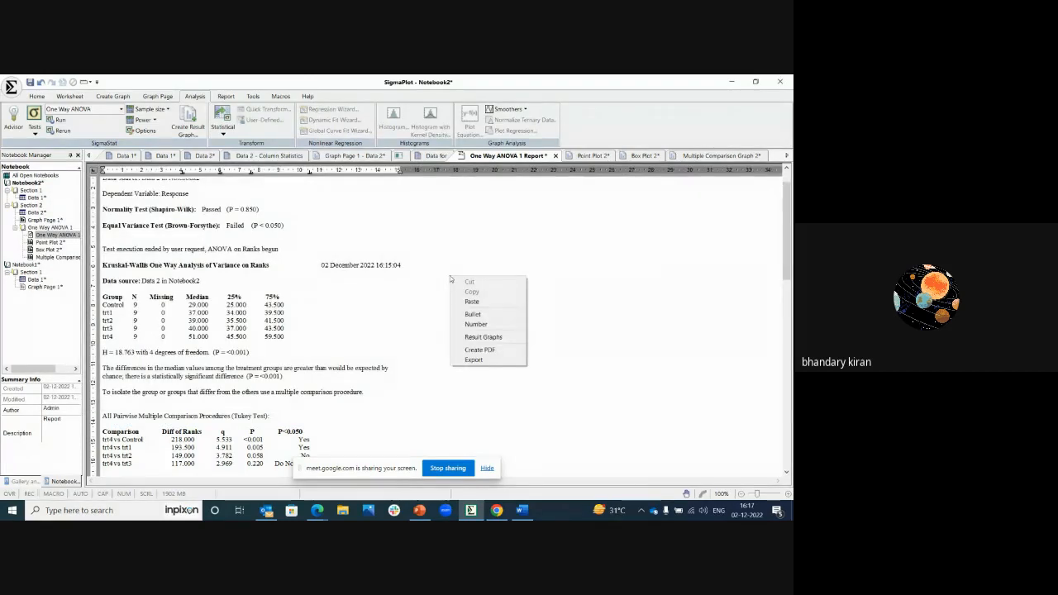
click(481, 350)
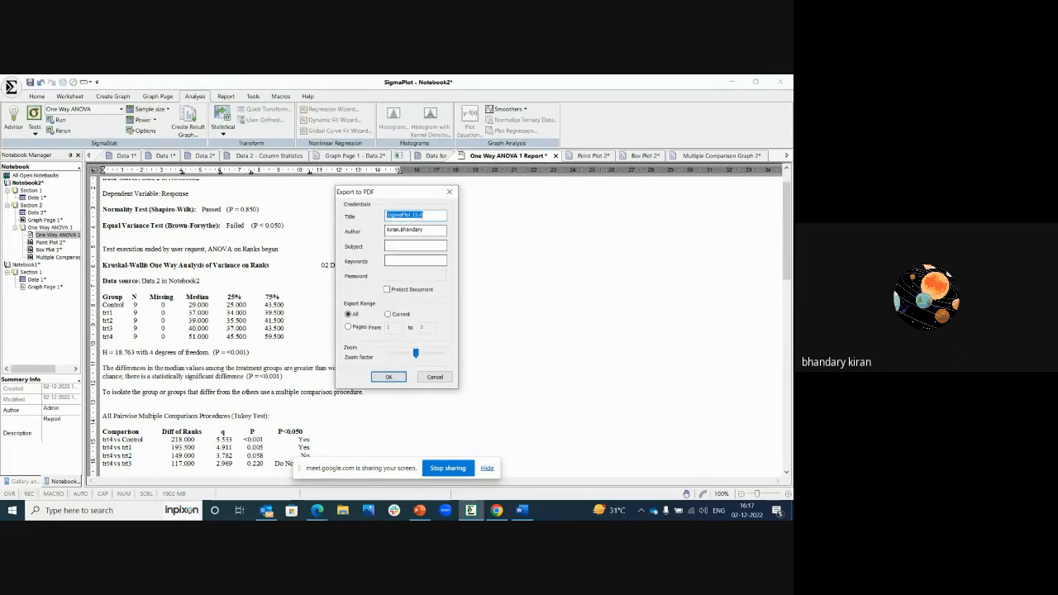
click(387, 289)
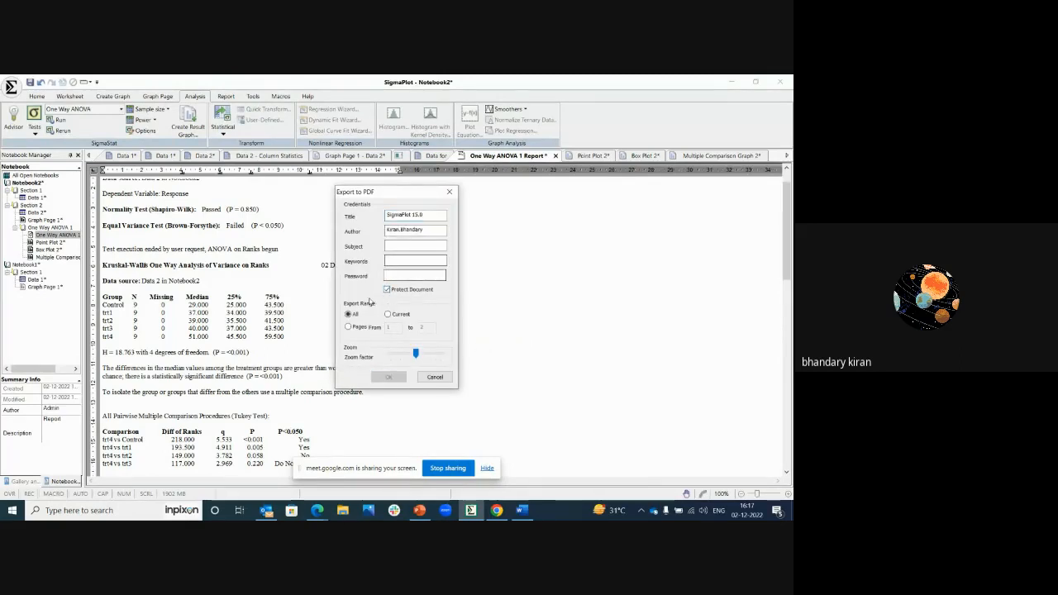
click(451, 191)
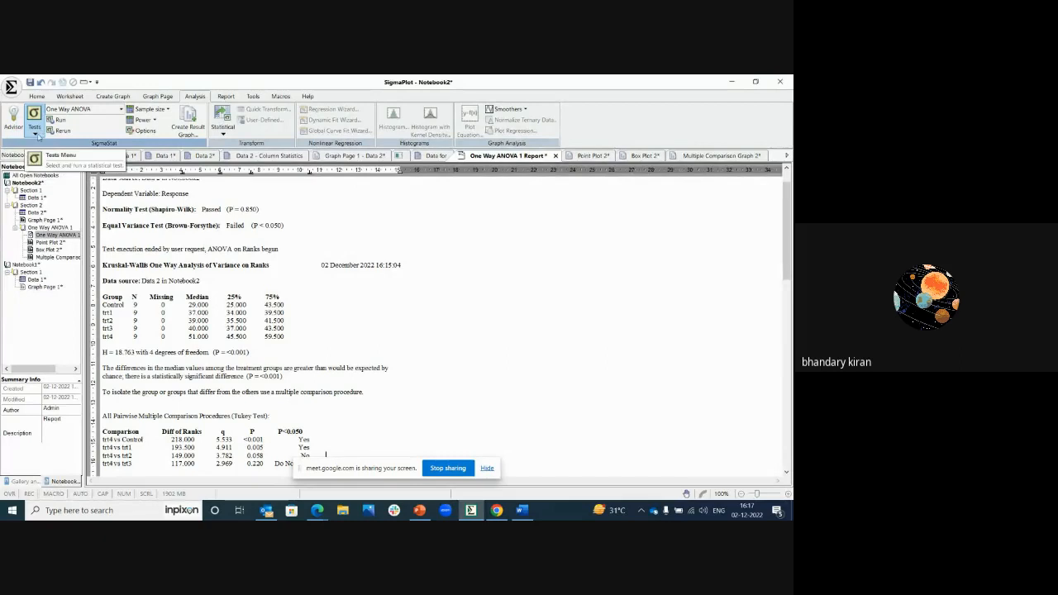
Step: With the Data 2 worksheet active, examine the available statistical test categories, including Compare Two Groups, Regression, Principal Components and Correlation
click(35, 133)
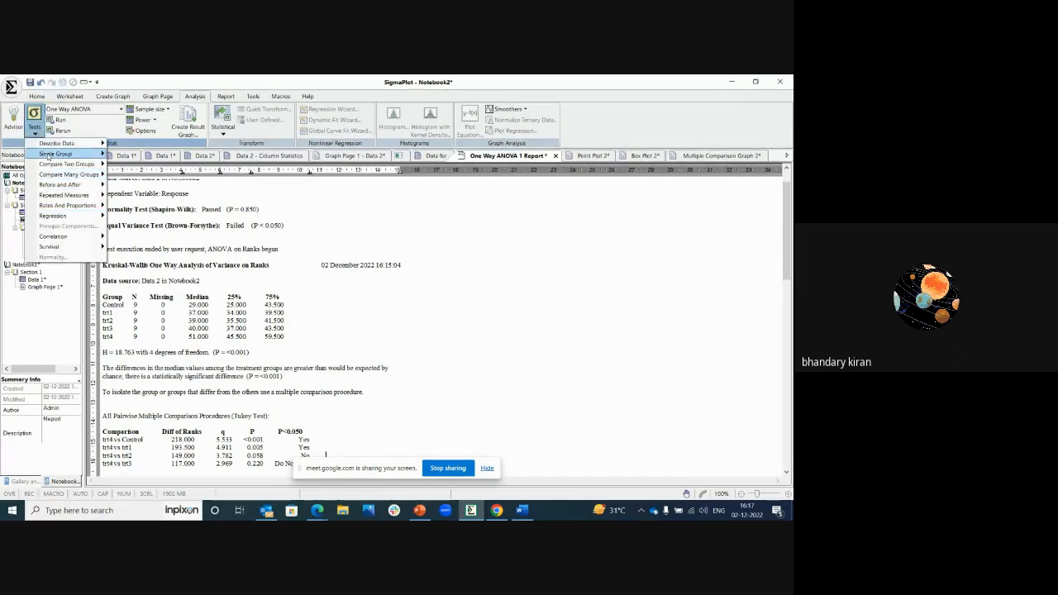
mouse_move(47, 146)
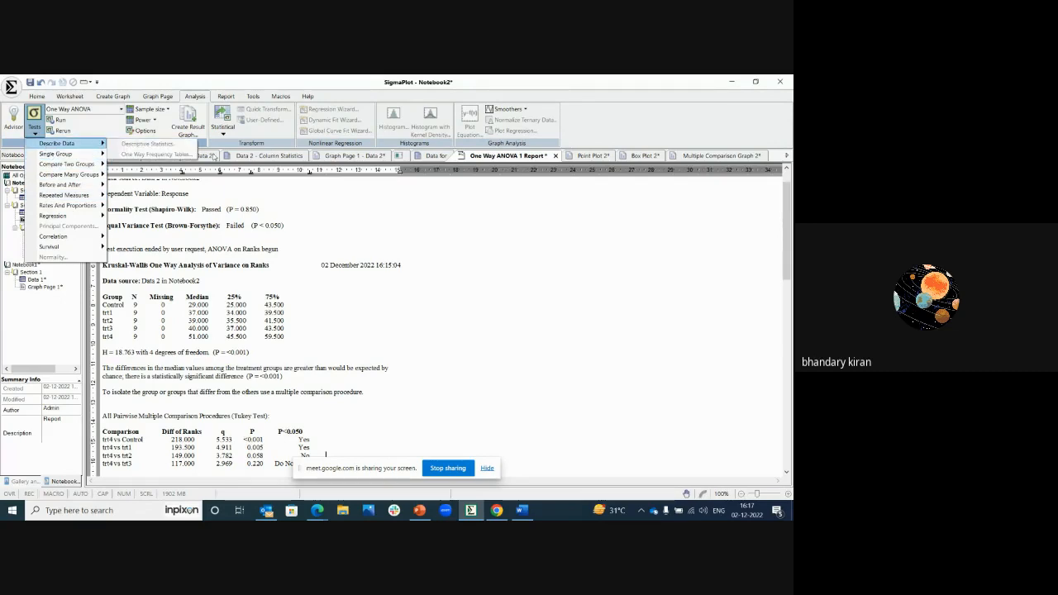
click(211, 157)
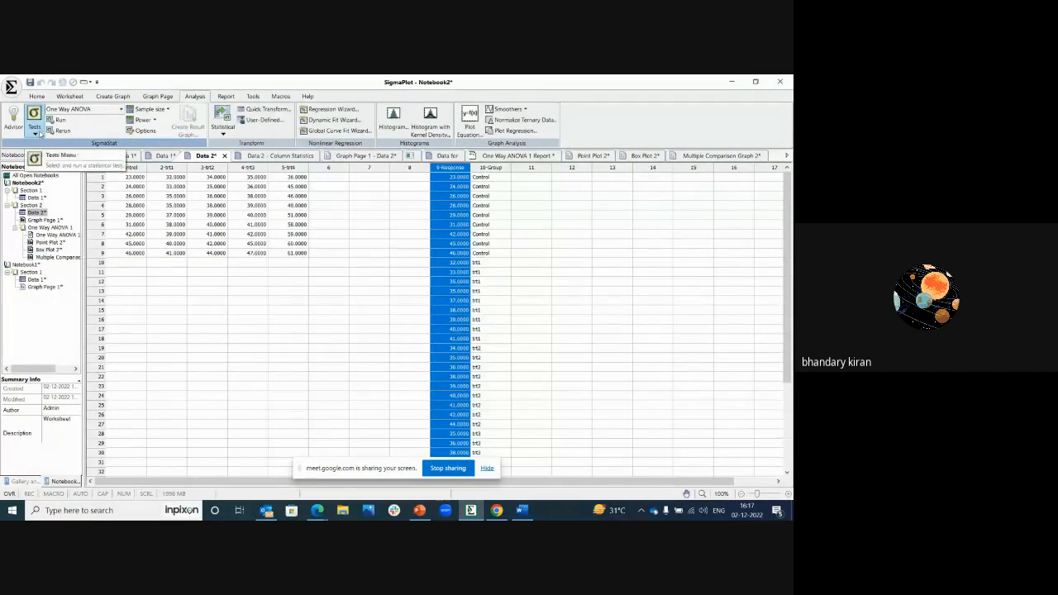
click(38, 133)
mouse_move(62, 145)
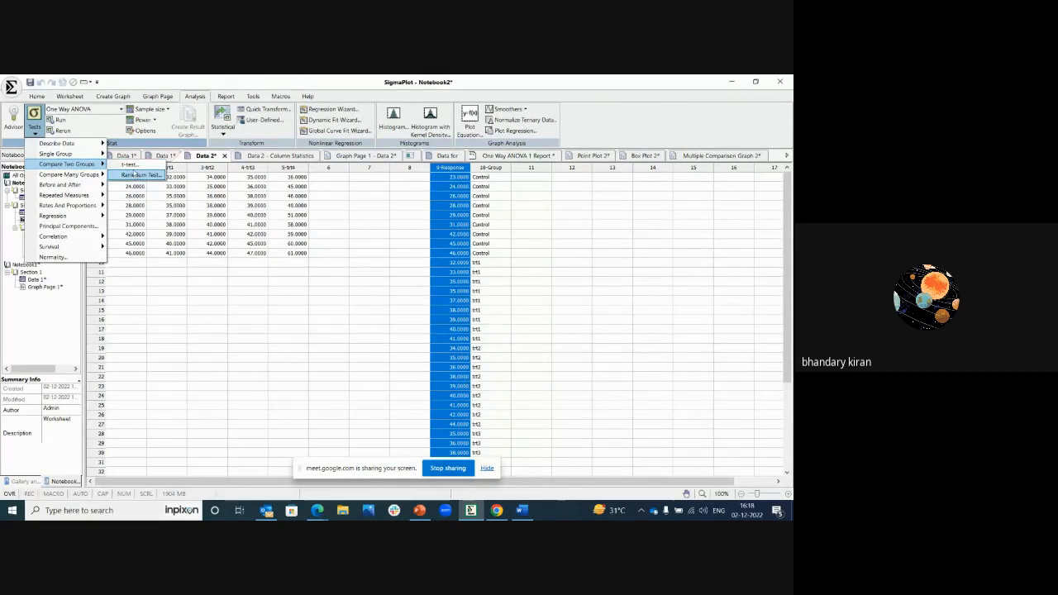
mouse_move(48, 175)
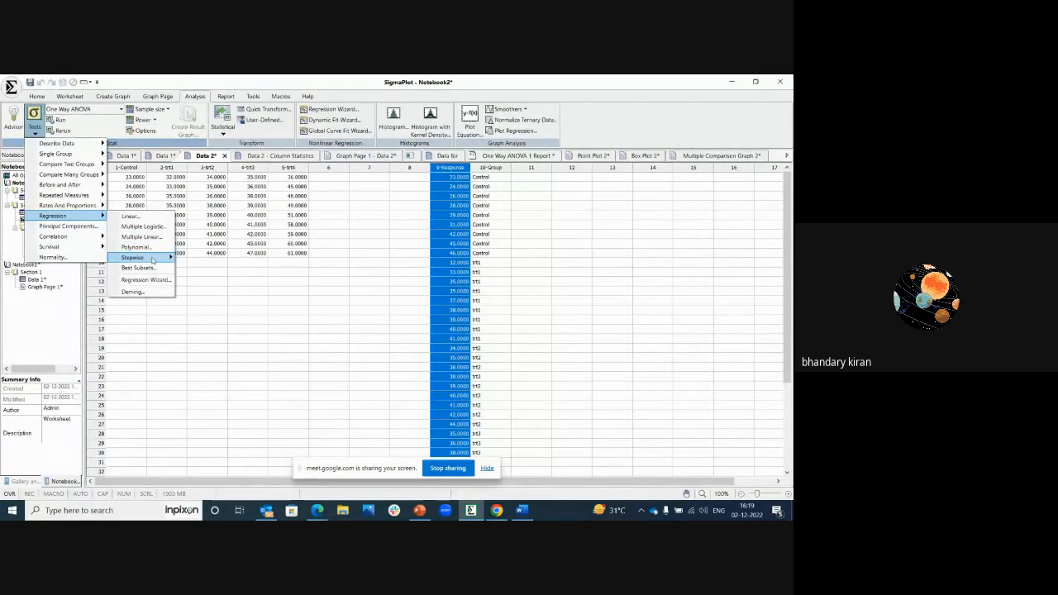
mouse_move(156, 262)
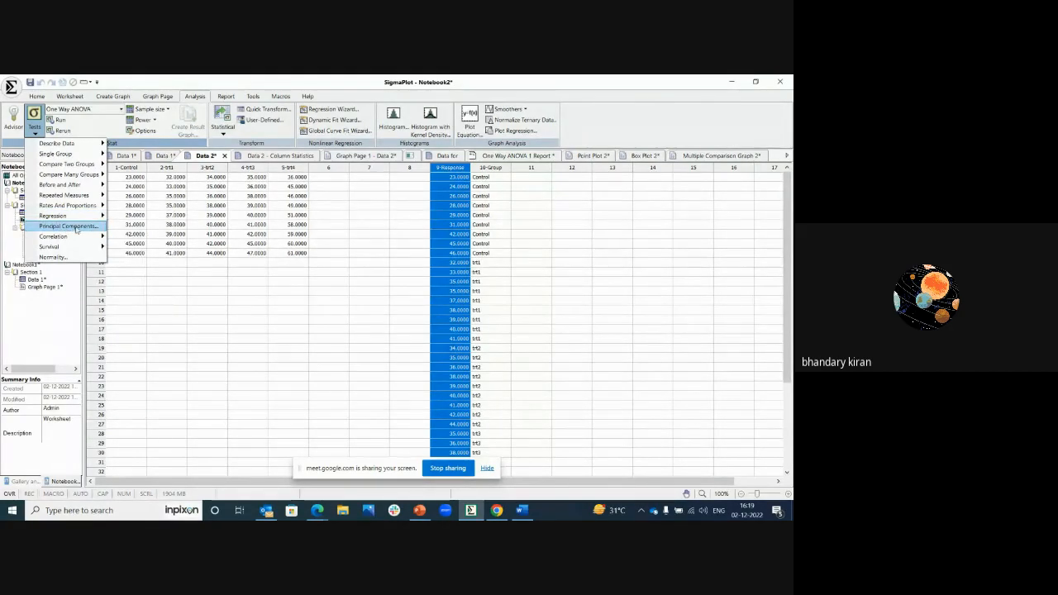
mouse_move(86, 238)
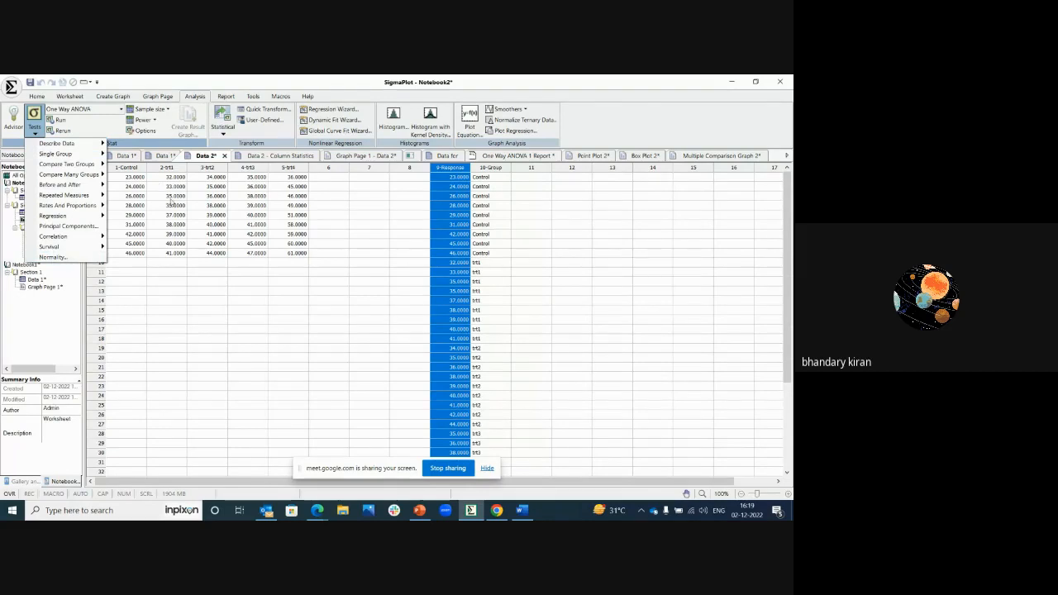
click(171, 197)
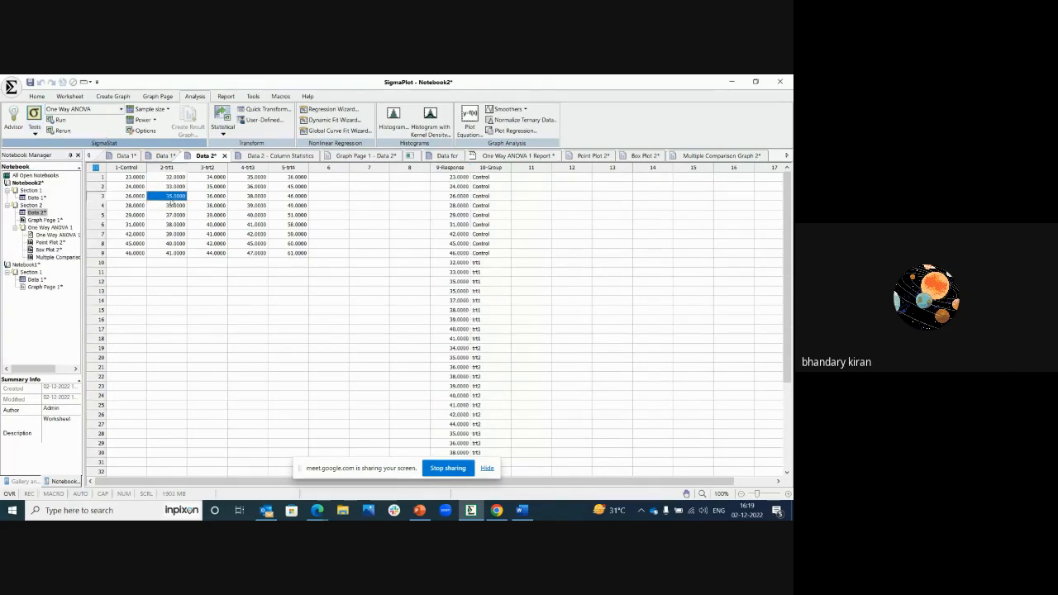
Step: Check which tests are available for sample size and power calculations, without running any
click(169, 109)
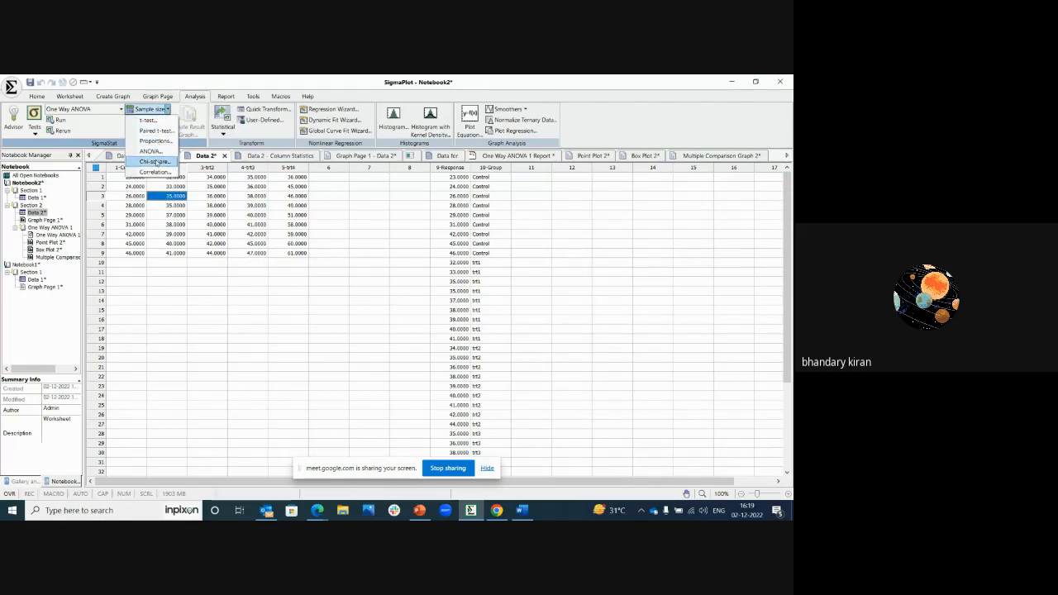
click(215, 187)
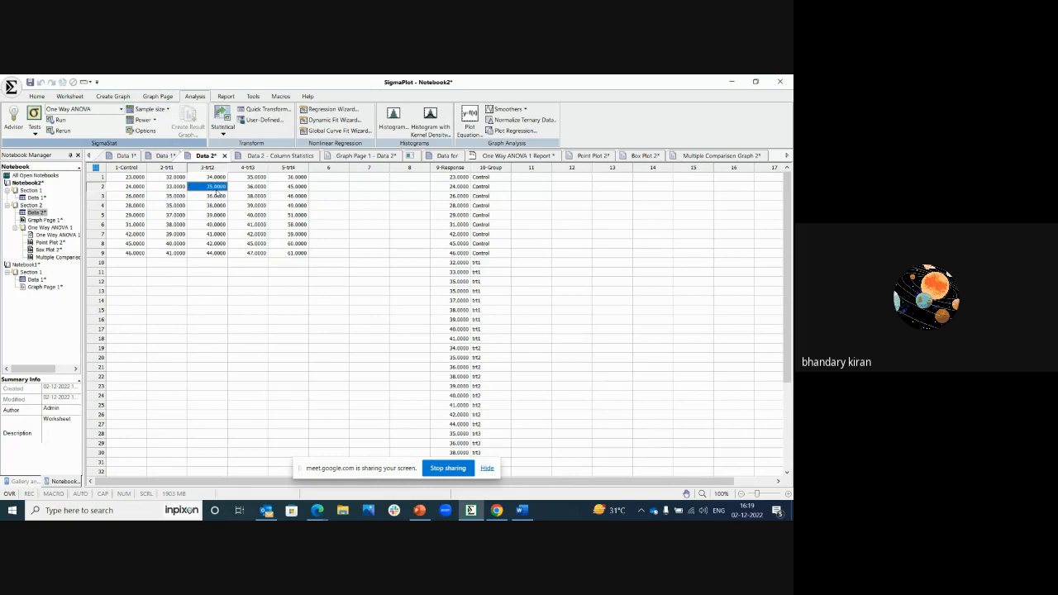
click(151, 121)
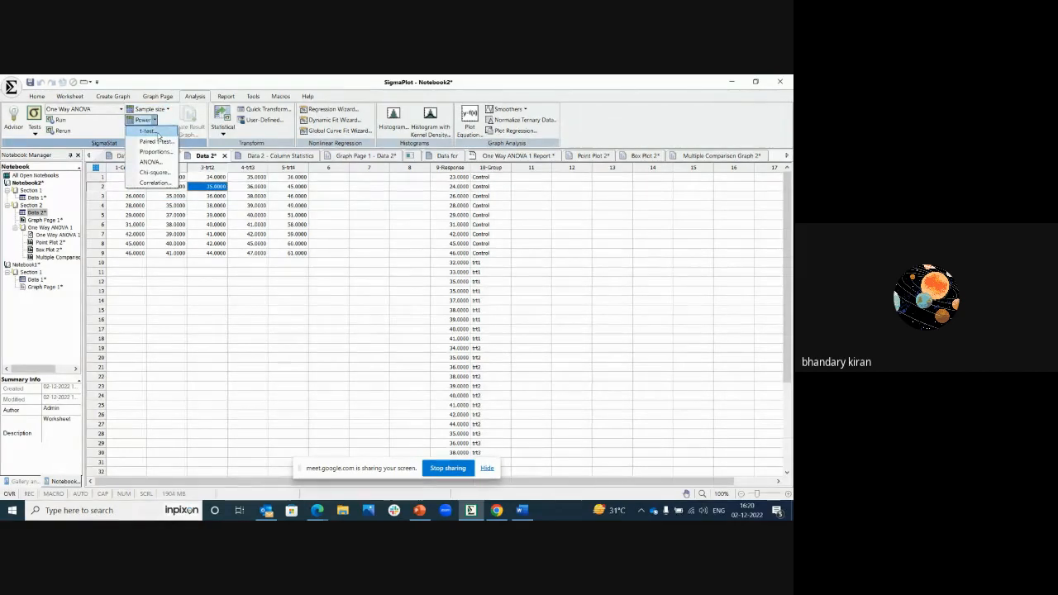
click(207, 196)
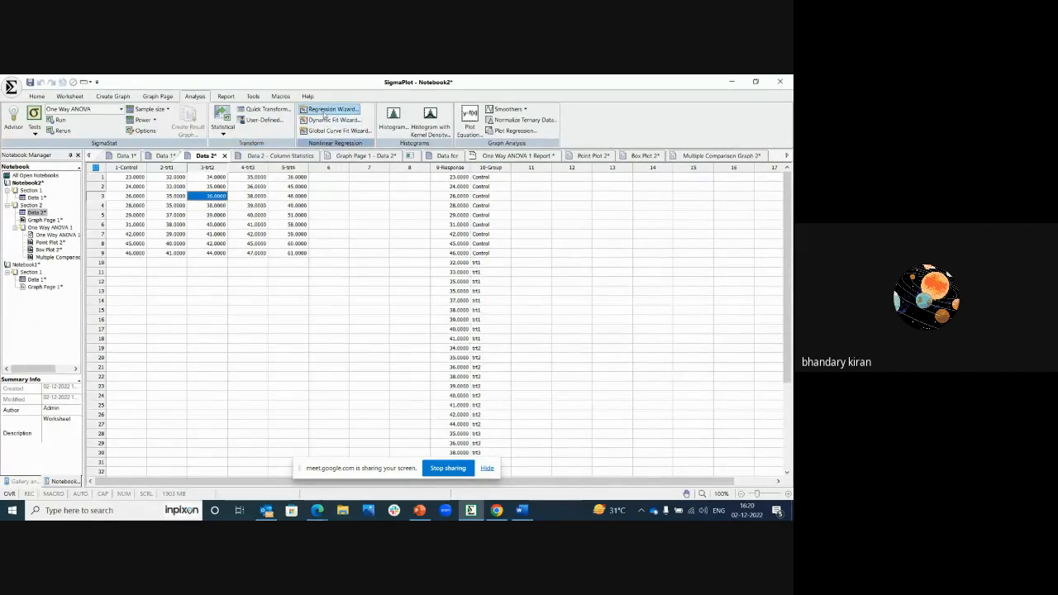
Step: Browse the Regression Wizard's equation categories, view the Polynomial Linear equation and the library page, and close the wizard
click(329, 109)
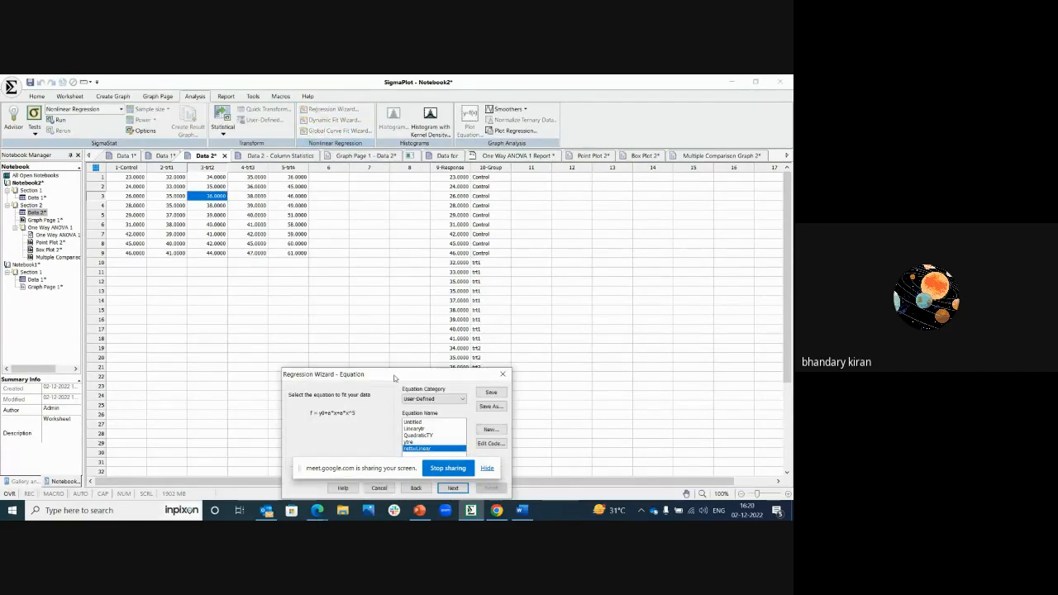
drag(397, 374, 279, 291)
click(315, 315)
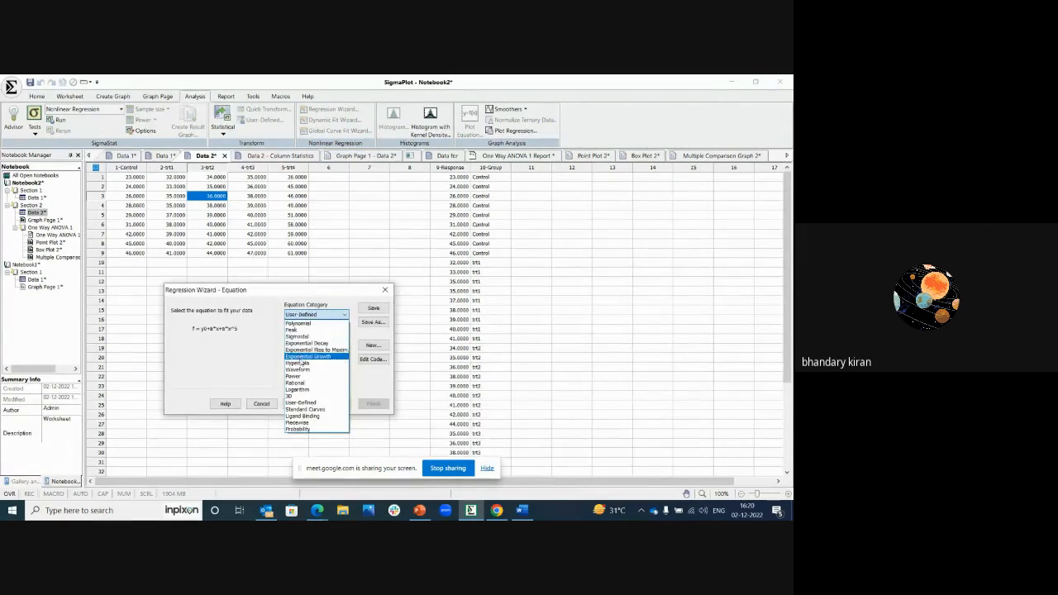
click(296, 324)
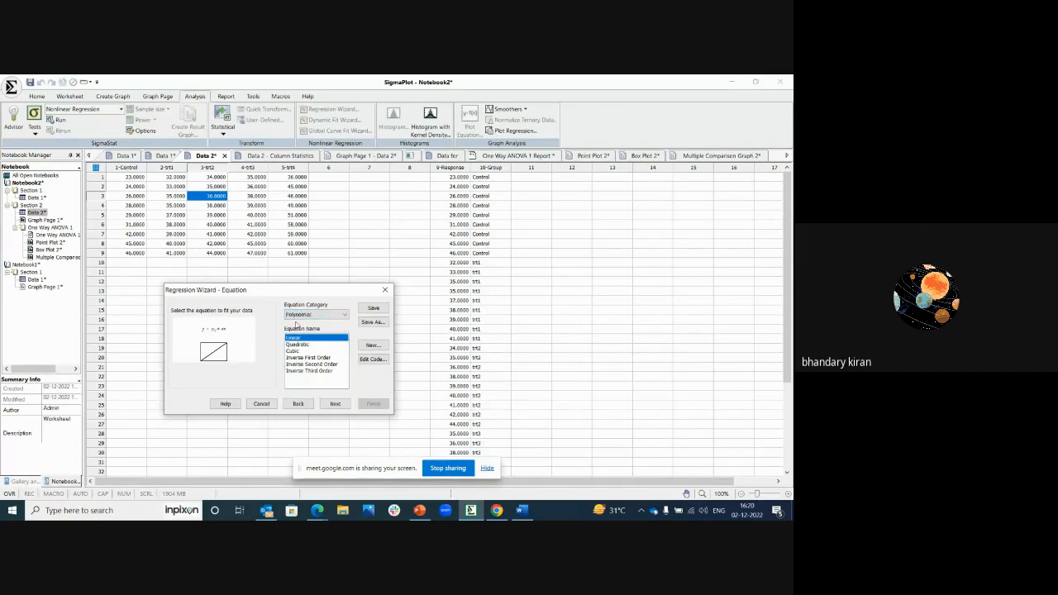
click(291, 338)
click(298, 405)
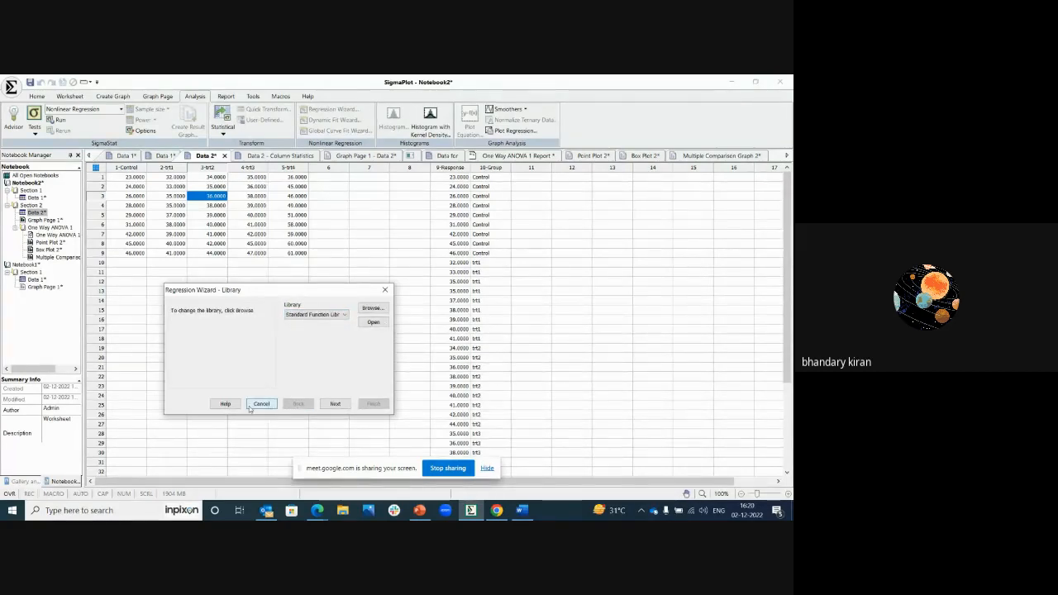
click(385, 289)
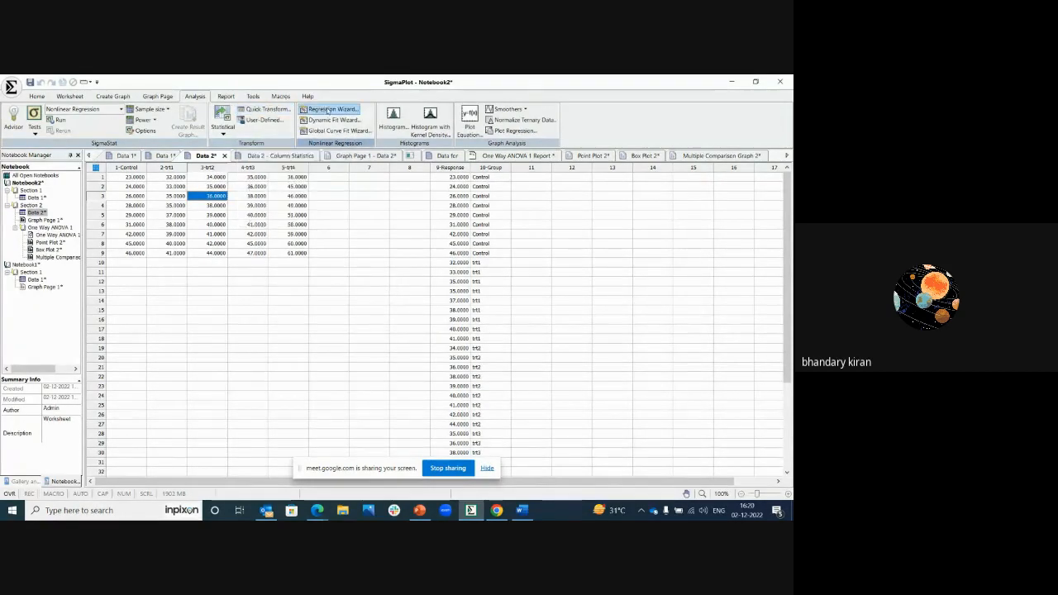
Step: In the Regression Wizard, open the code of the Polynomial Quadratic equation and add it as a new equation named QuadraticDER
click(329, 109)
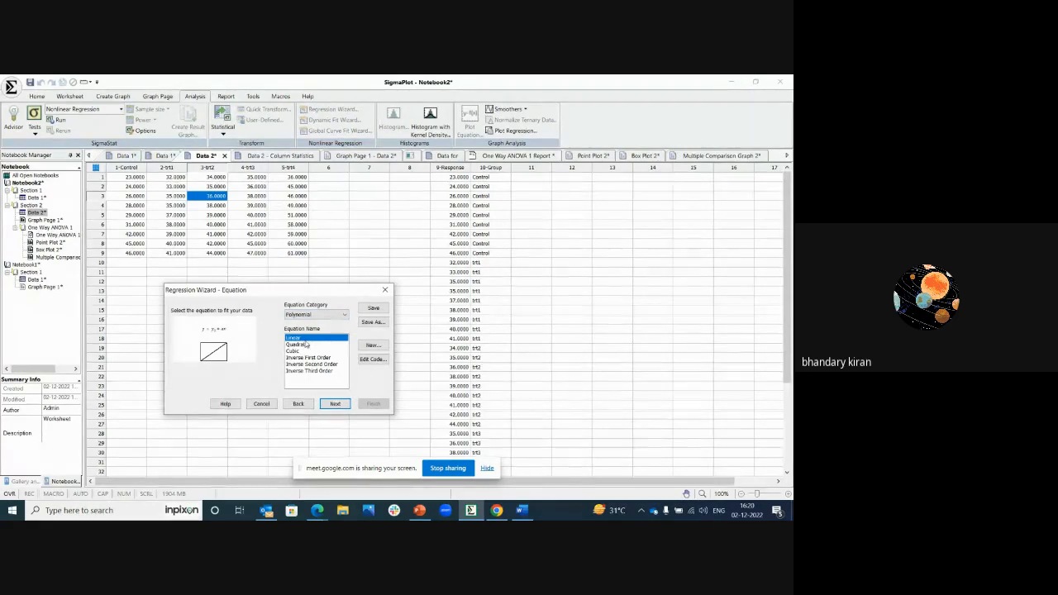
click(306, 344)
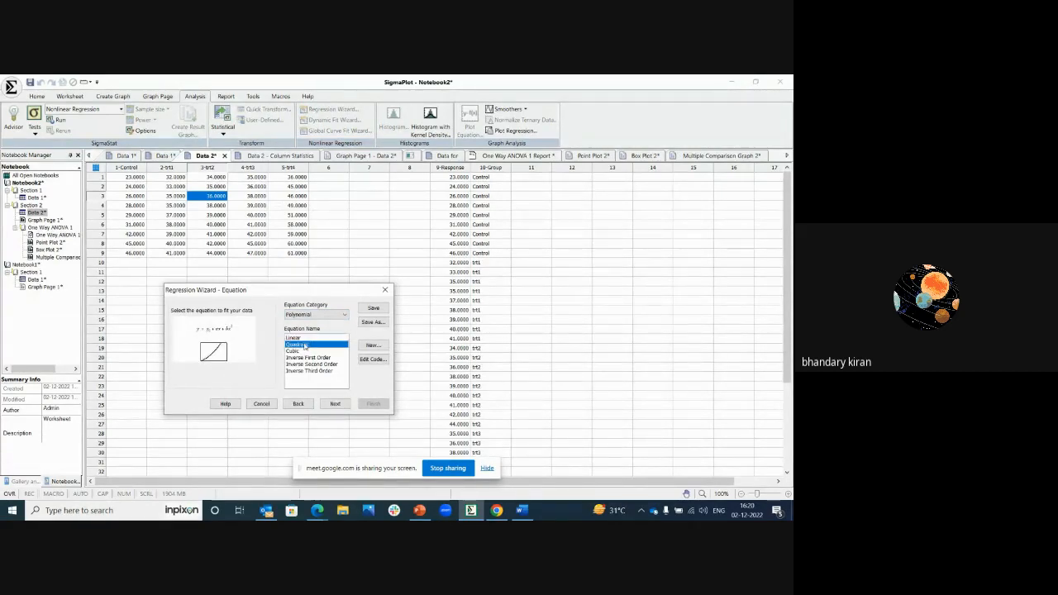
click(373, 360)
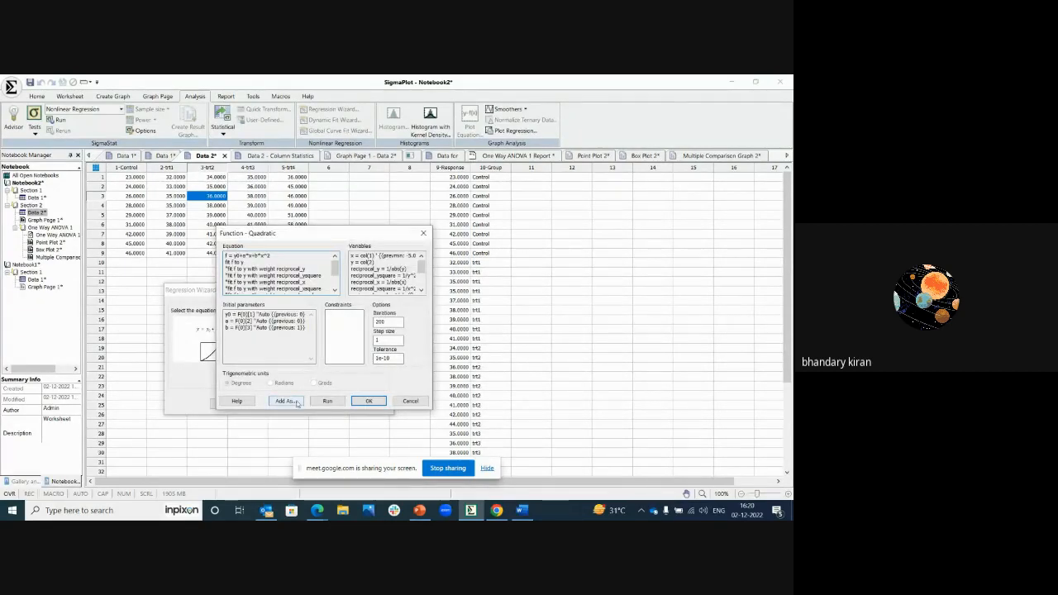
click(285, 400)
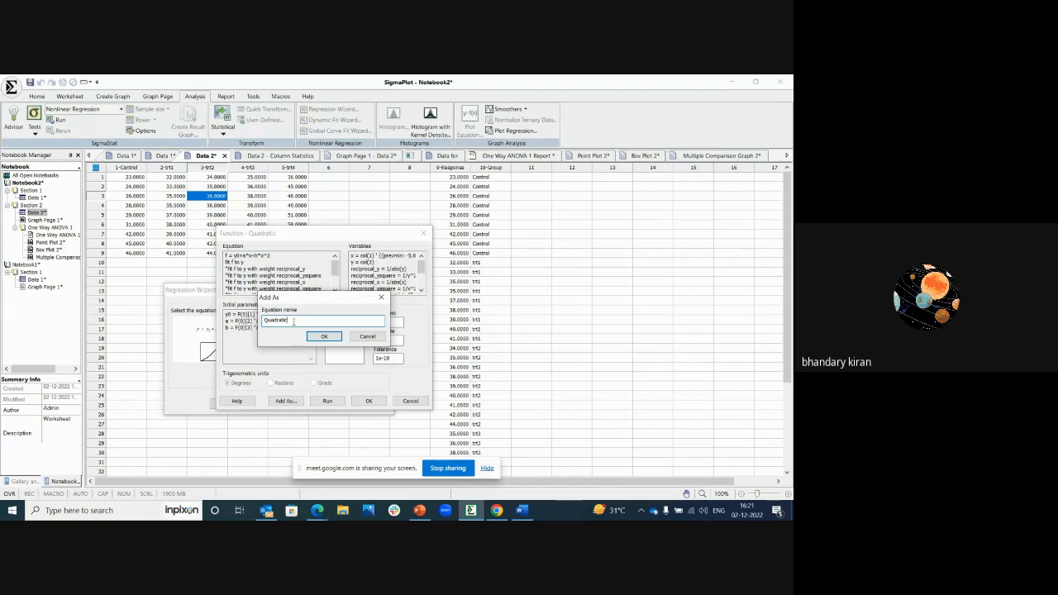
text(2)
click(313, 335)
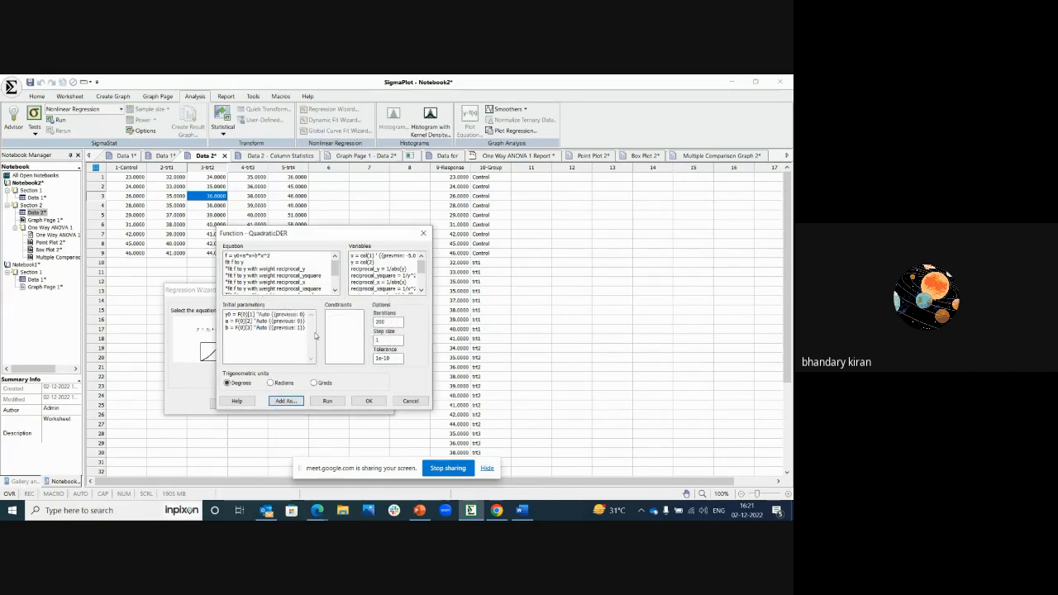
Step: Change the QuadraticDER equation to f = y0+a*x+b*x^2+x^7, accept it and select it from the user-defined equations
click(271, 255)
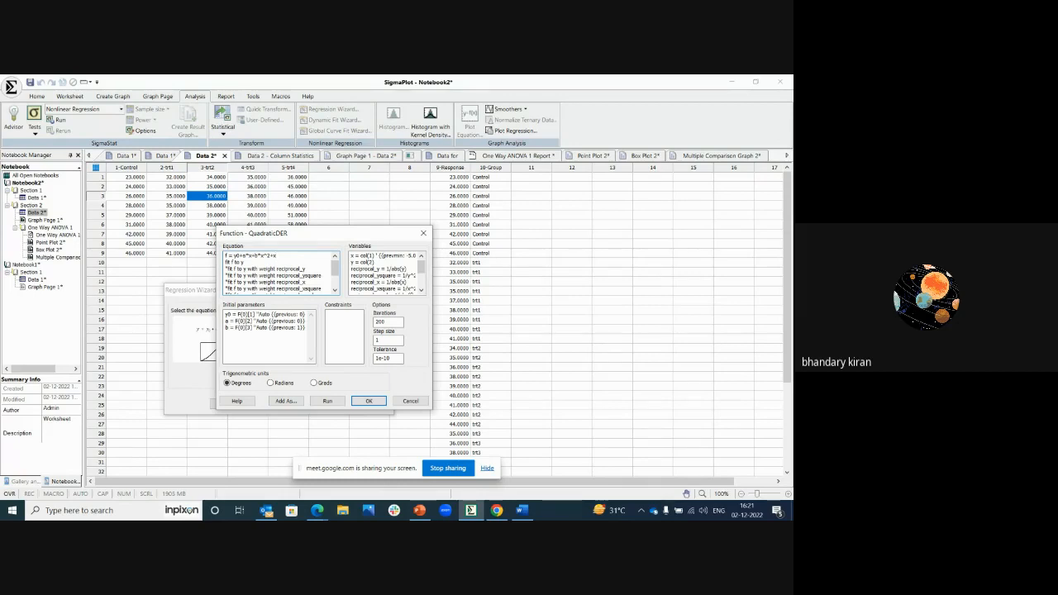
text(*)
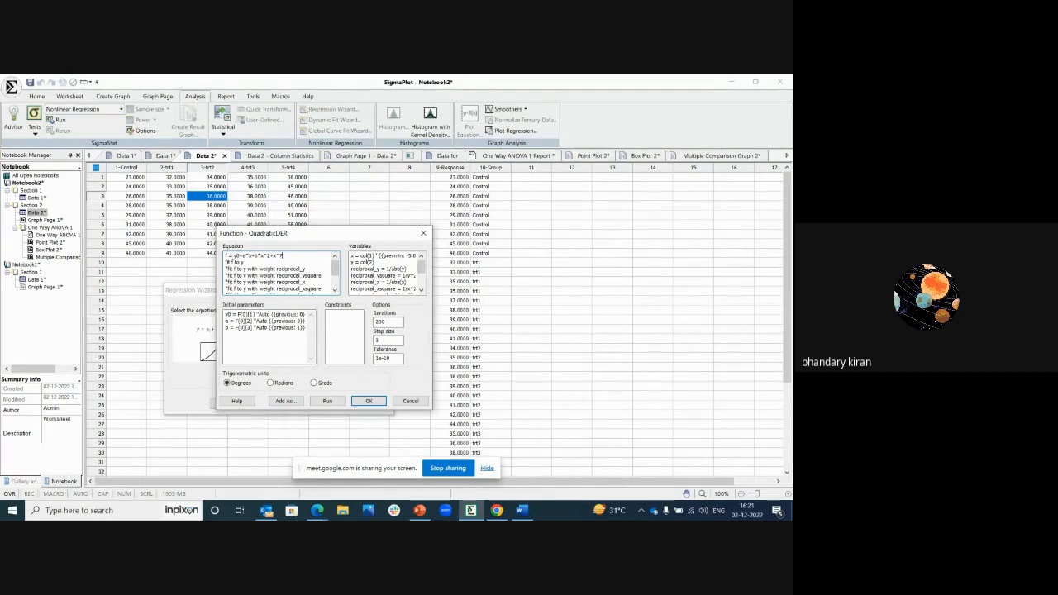
click(368, 401)
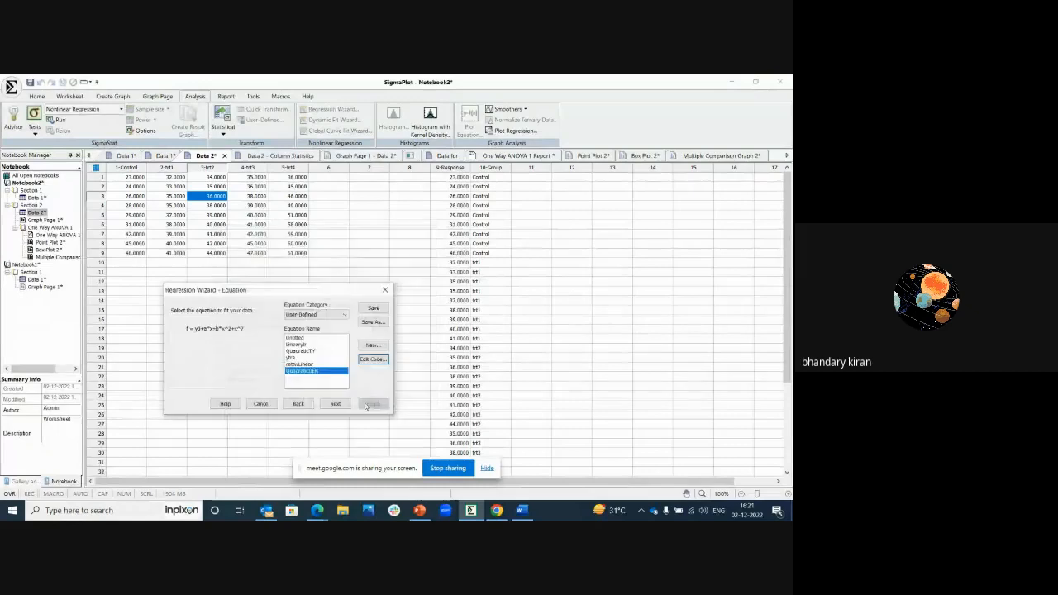
click(302, 365)
click(304, 372)
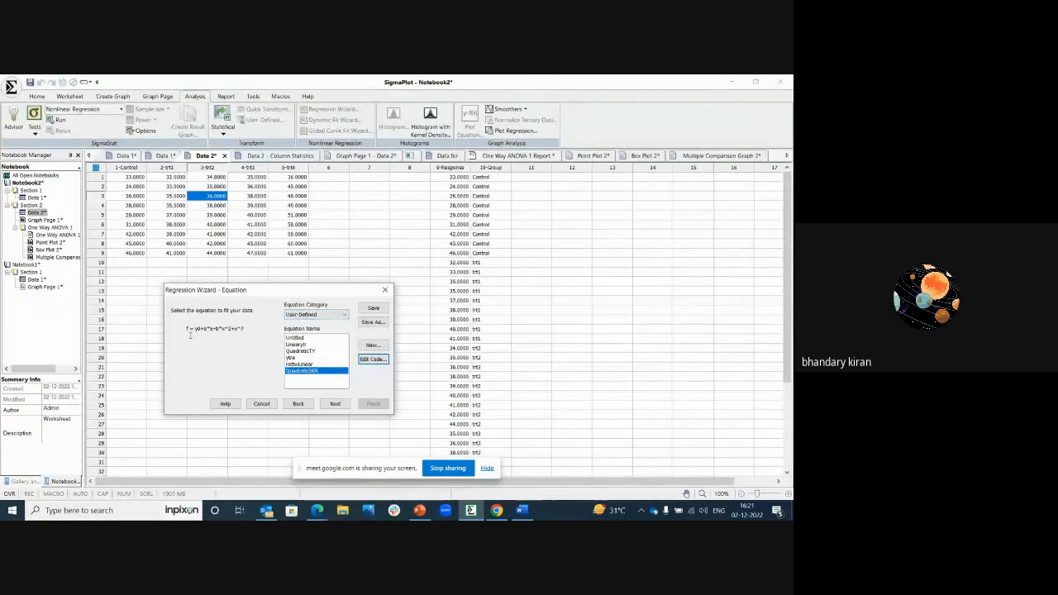
drag(194, 328, 247, 329)
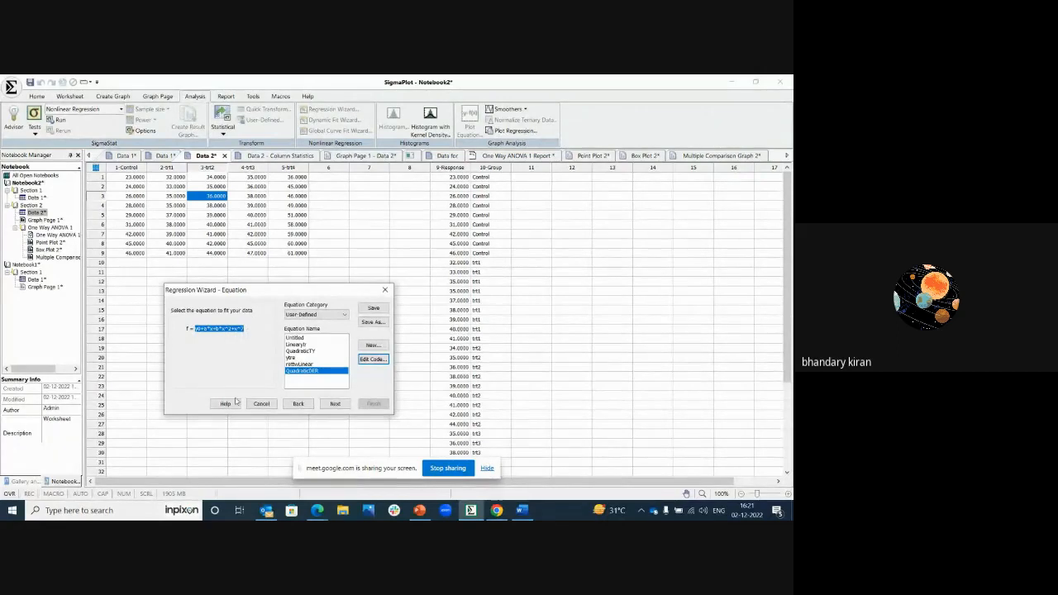
Step: With the X Y Replicate data format, assign 1-Control as x, 4-trt3 as the first y and 5-trt4 as the last y
click(334, 404)
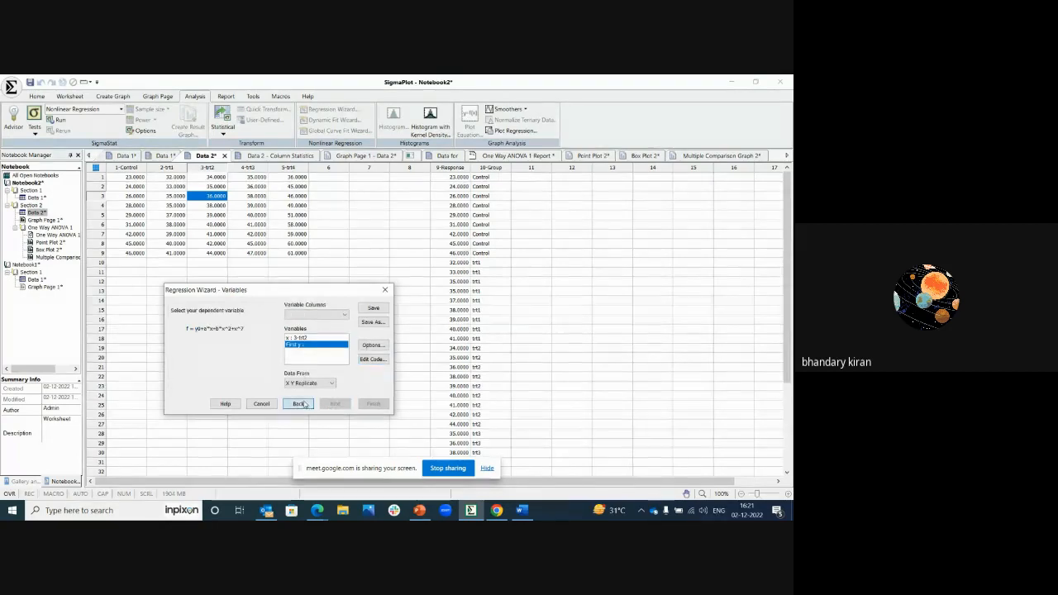
click(299, 403)
click(324, 404)
click(303, 339)
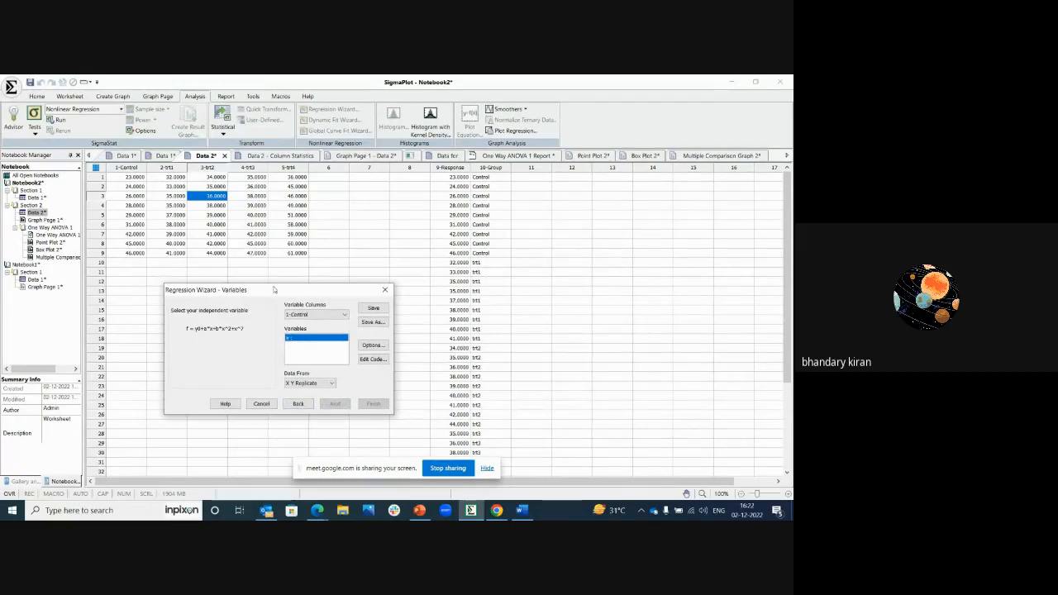
click(127, 167)
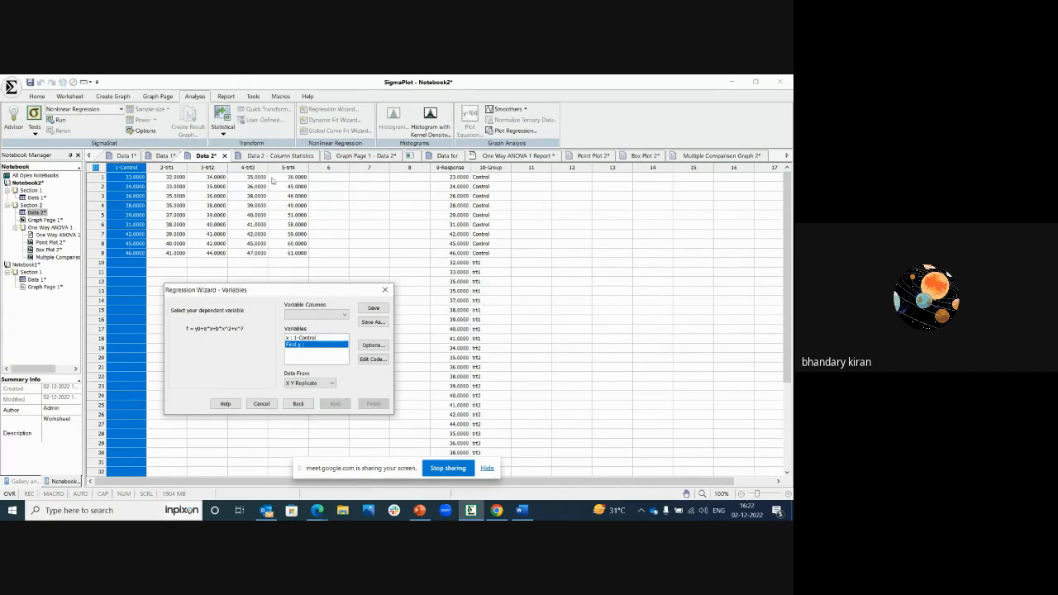
click(258, 177)
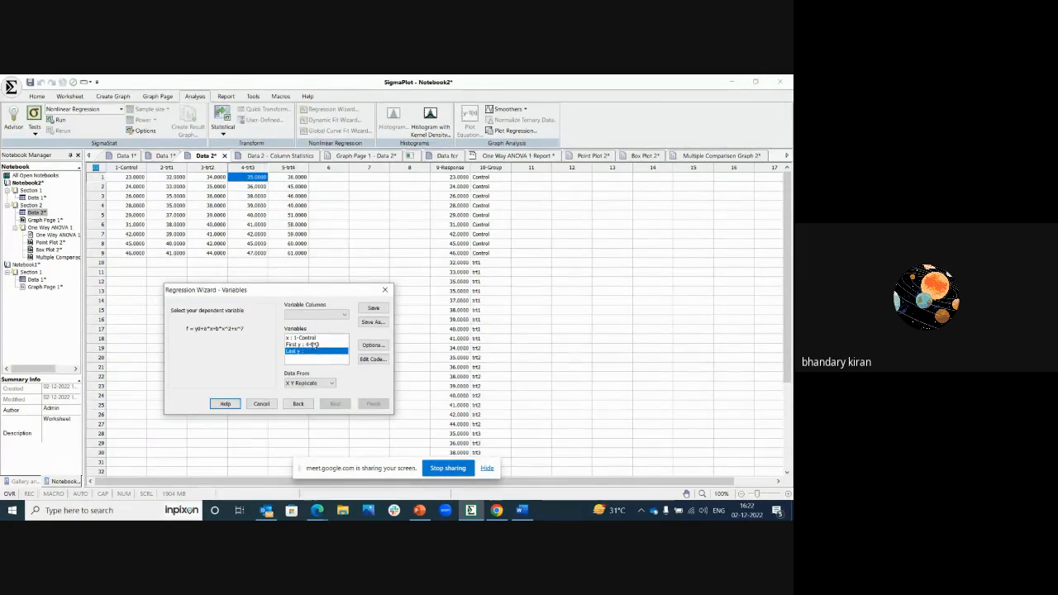
click(249, 167)
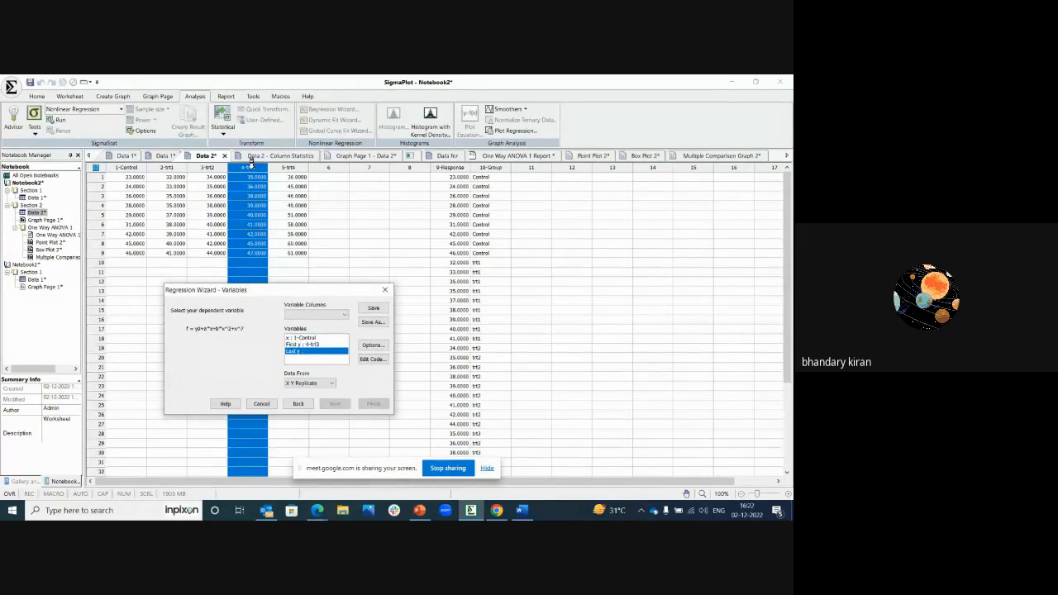
click(289, 167)
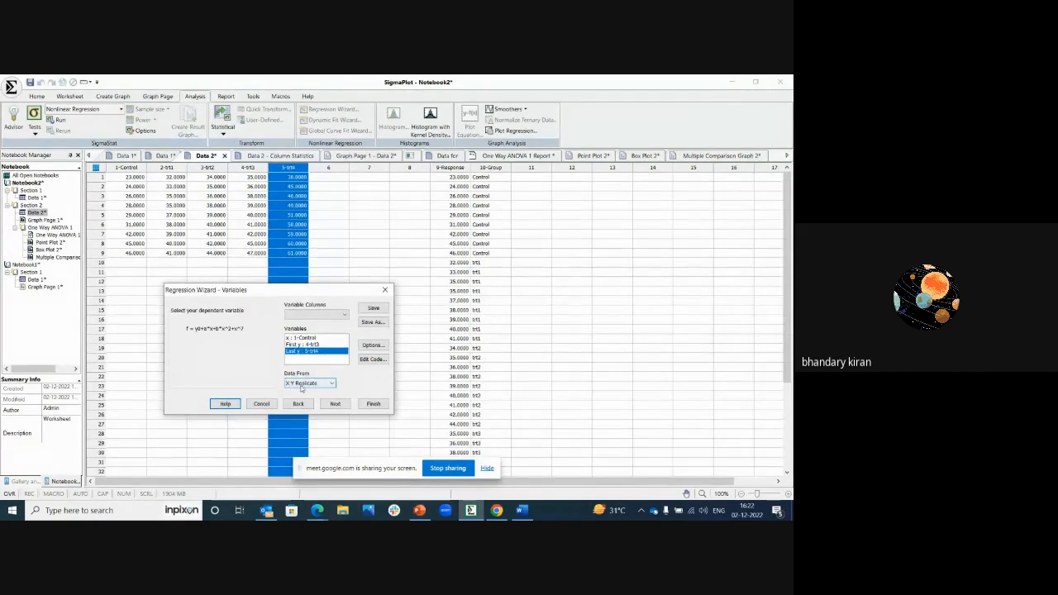
Step: Run the fit and finish the wizard with a report and a new results graph whose fit curve extends to the axes
click(334, 403)
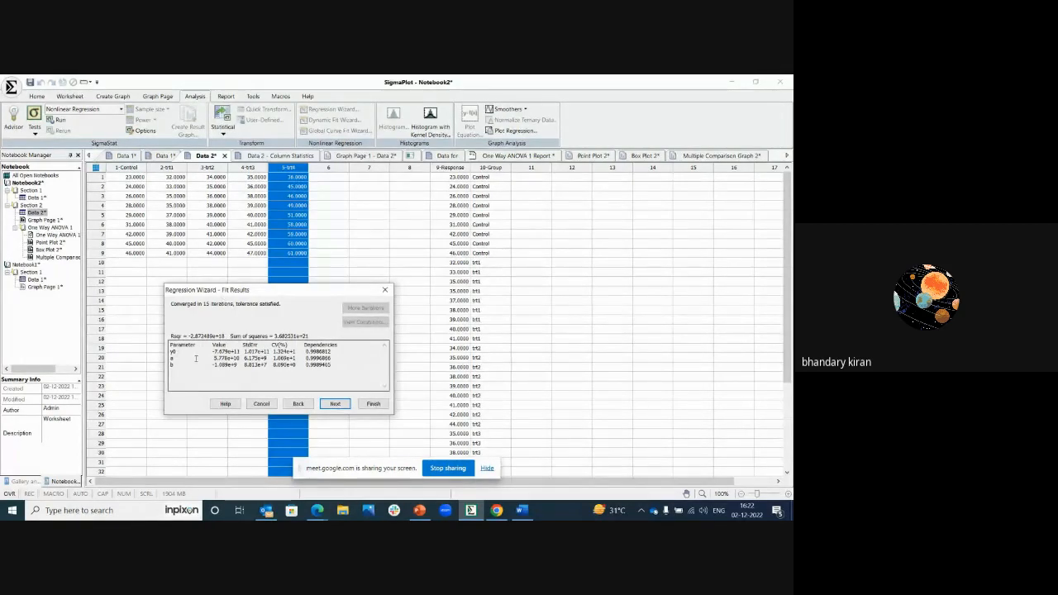
click(328, 404)
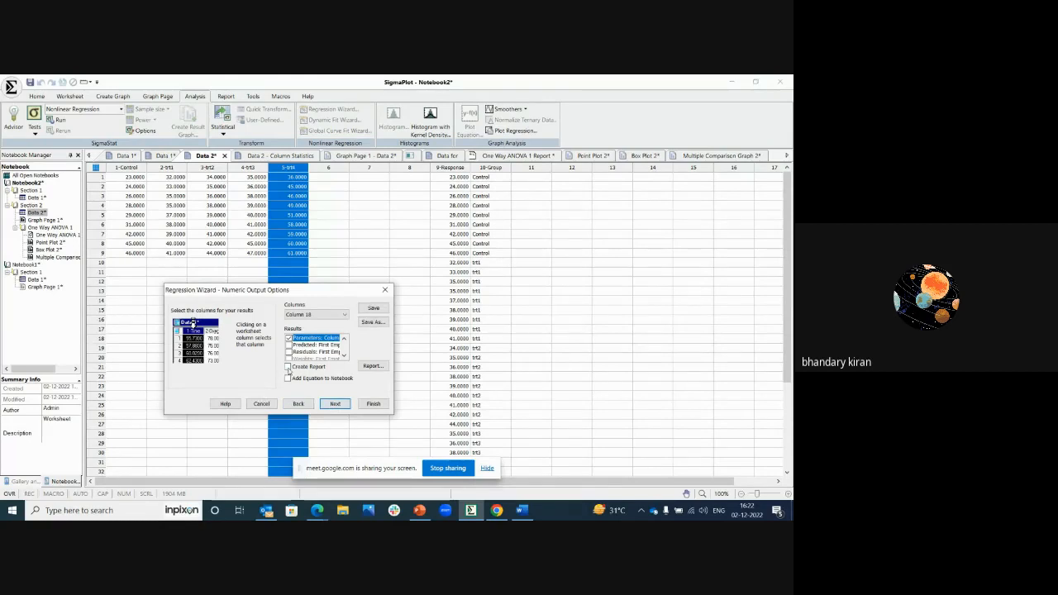
click(335, 403)
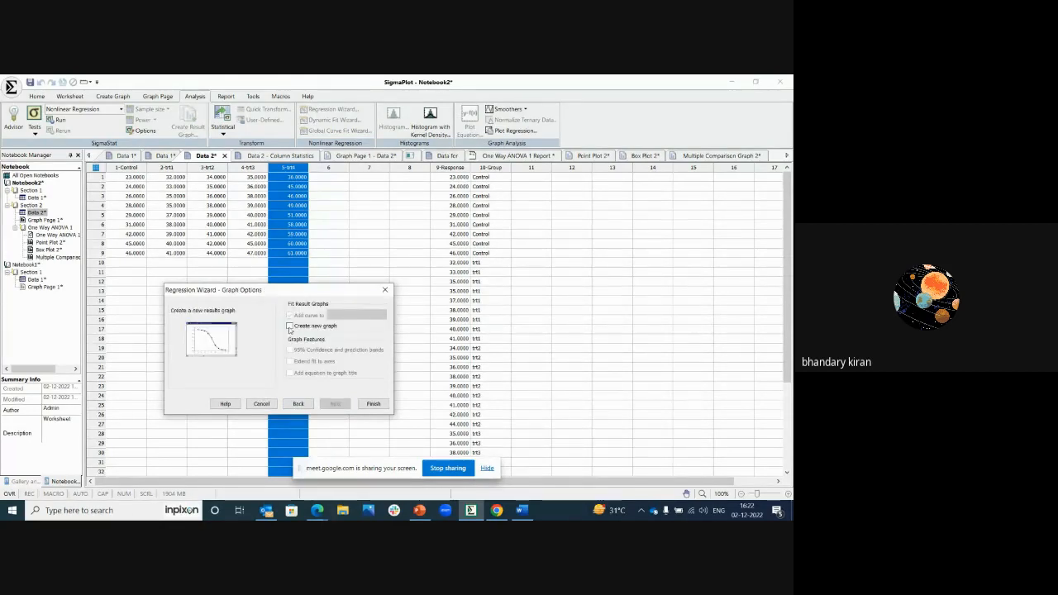
click(290, 327)
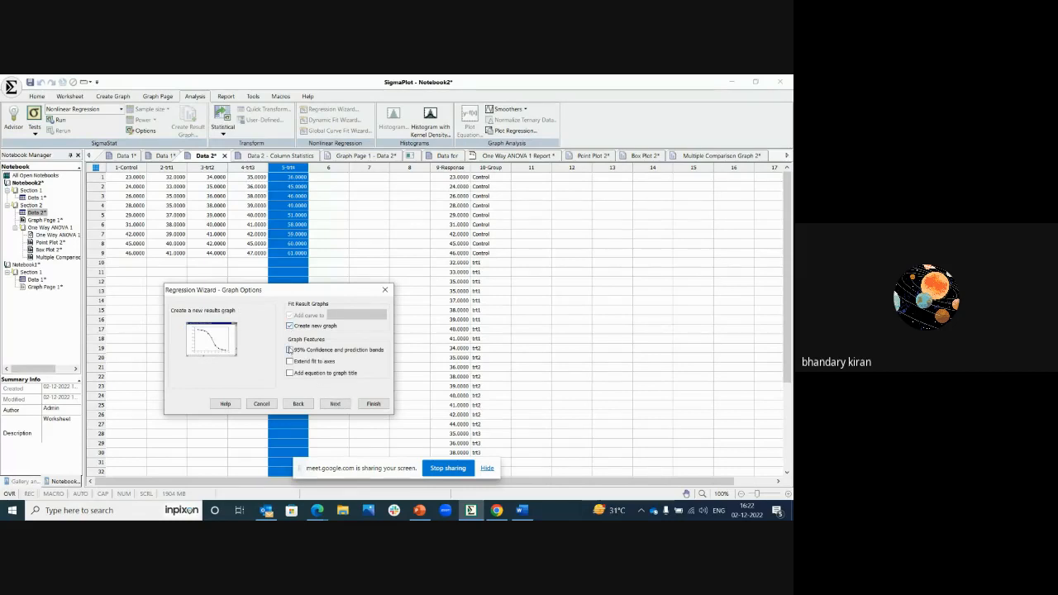
click(290, 361)
click(290, 351)
click(335, 404)
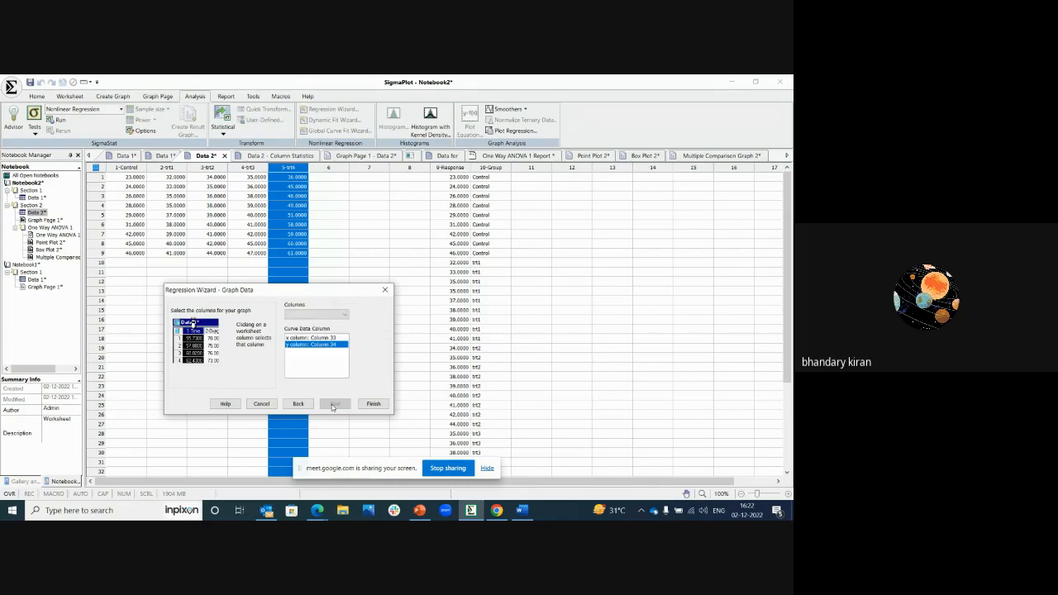
click(372, 404)
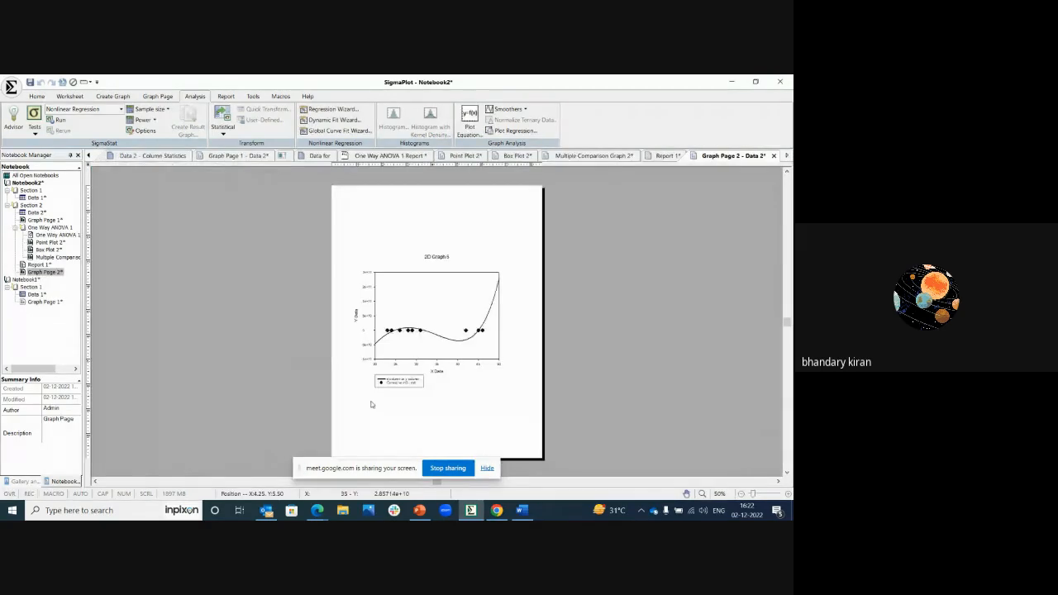
Step: Review the nonlinear regression report, examining the fitted equation, the R and standard error values, and the analysis of variance P value
click(669, 156)
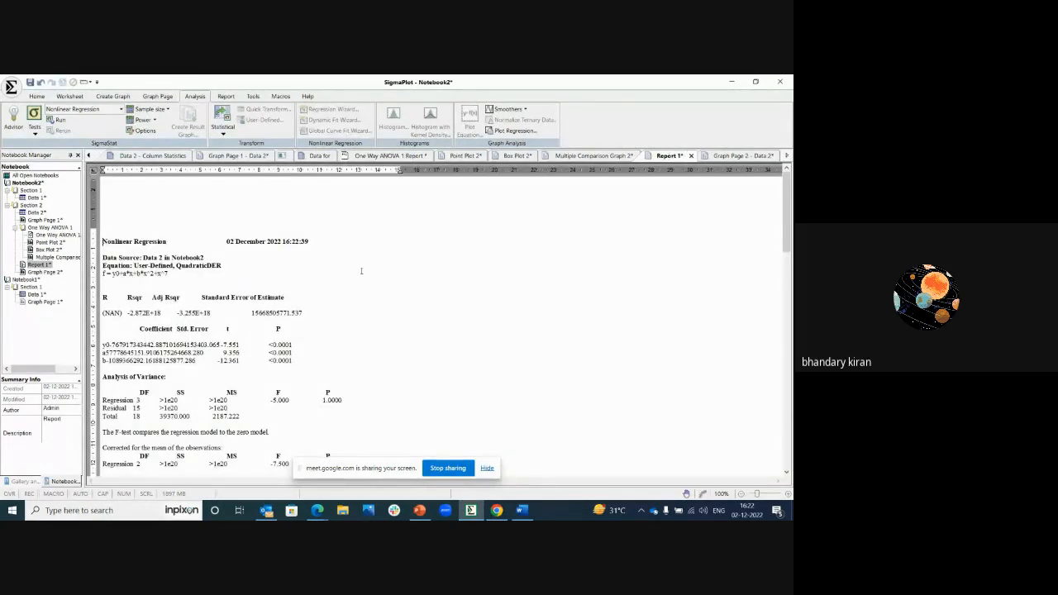
drag(183, 276, 129, 274)
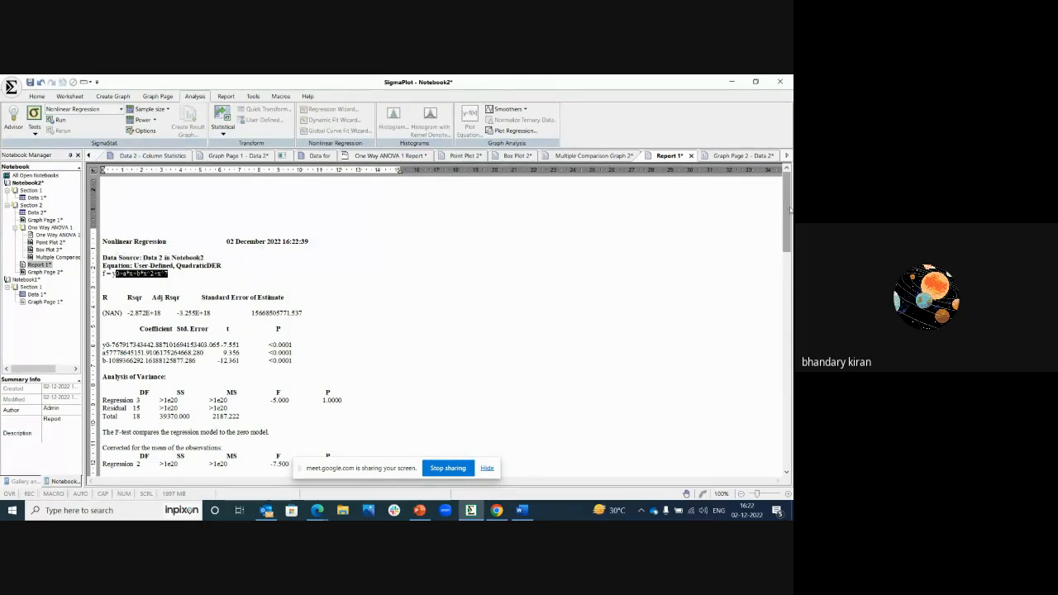
drag(789, 210, 789, 236)
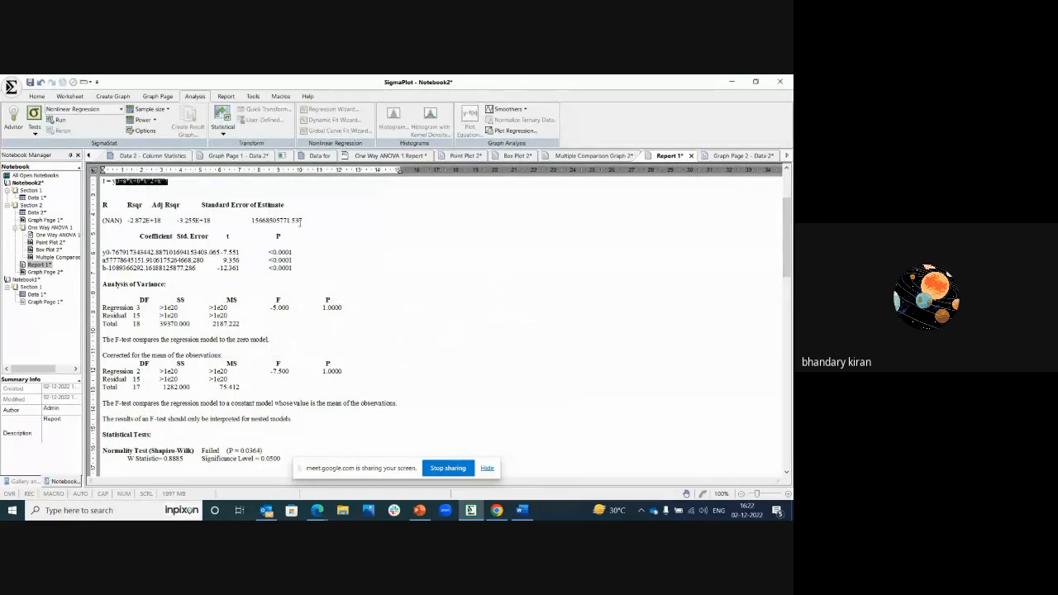
drag(302, 222, 105, 221)
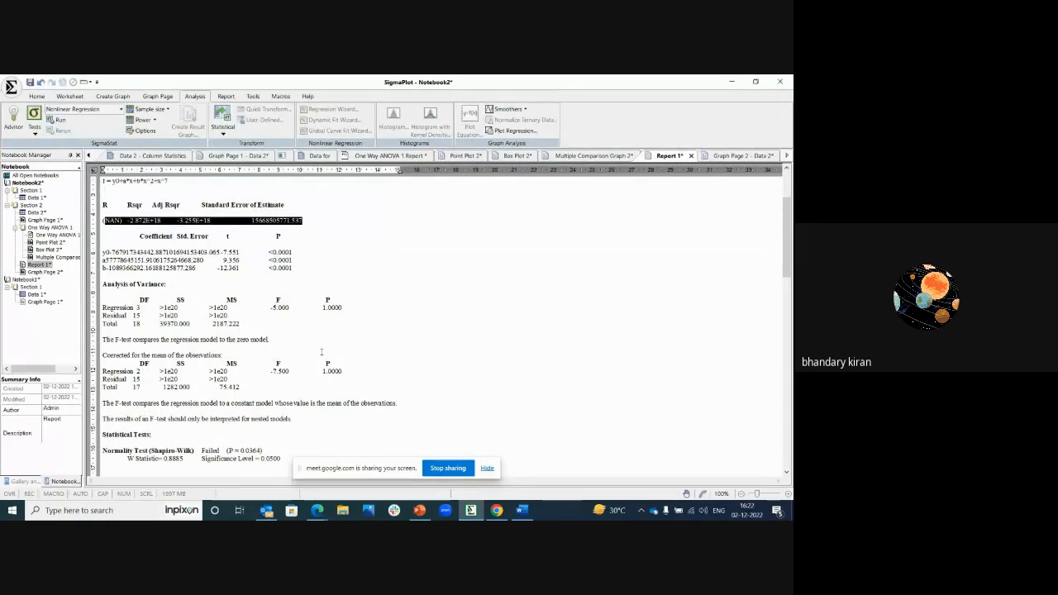
drag(347, 308, 323, 308)
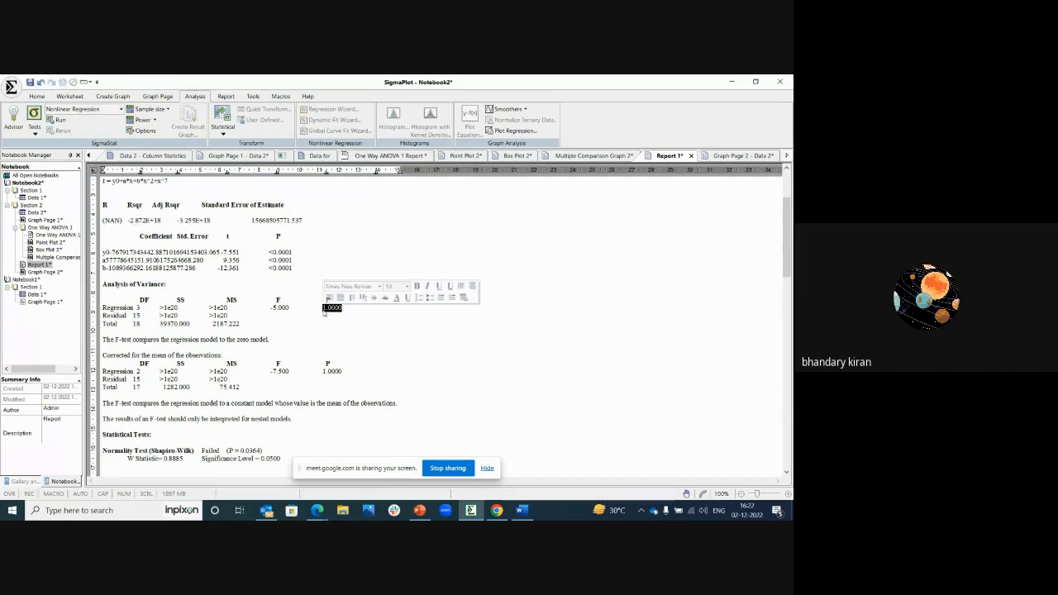
drag(786, 222, 786, 197)
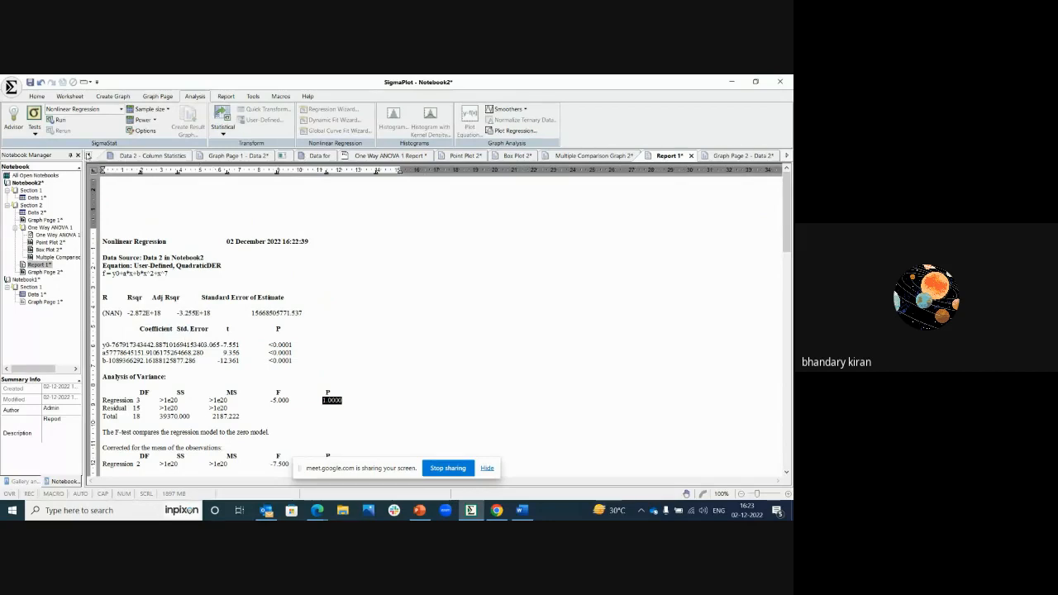
Step: Return to the Data 2 worksheet, view the equation choices in the Global Curve Fit Wizard, and close it without fitting
click(89, 155)
click(125, 155)
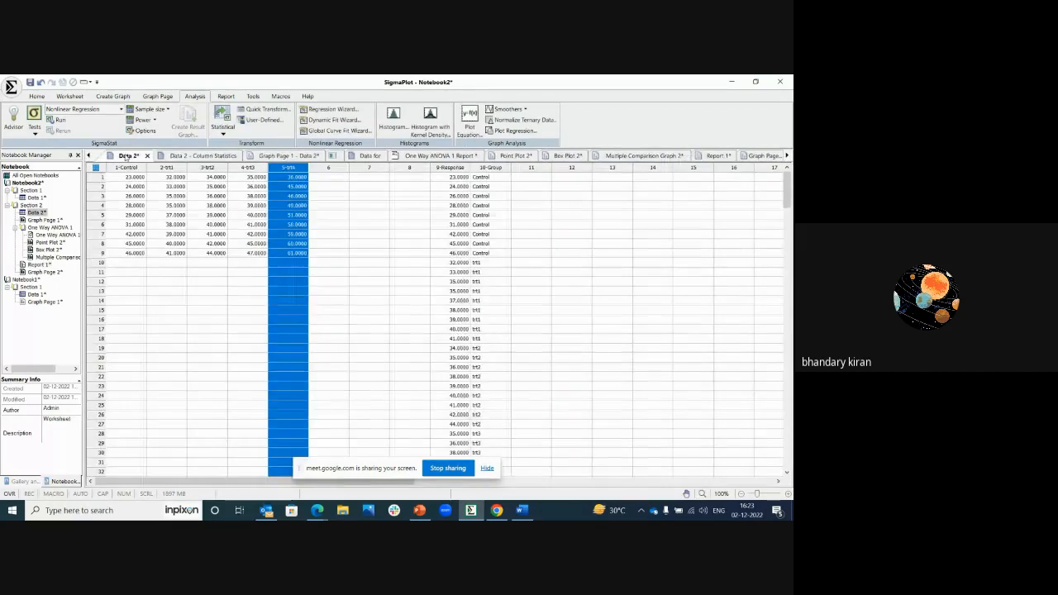
click(338, 131)
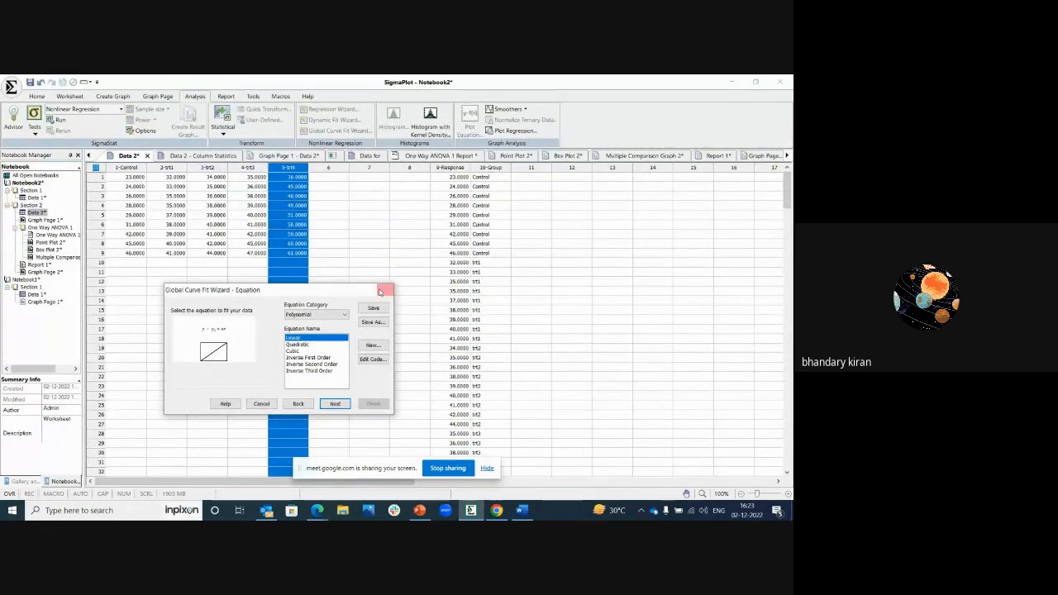
click(385, 290)
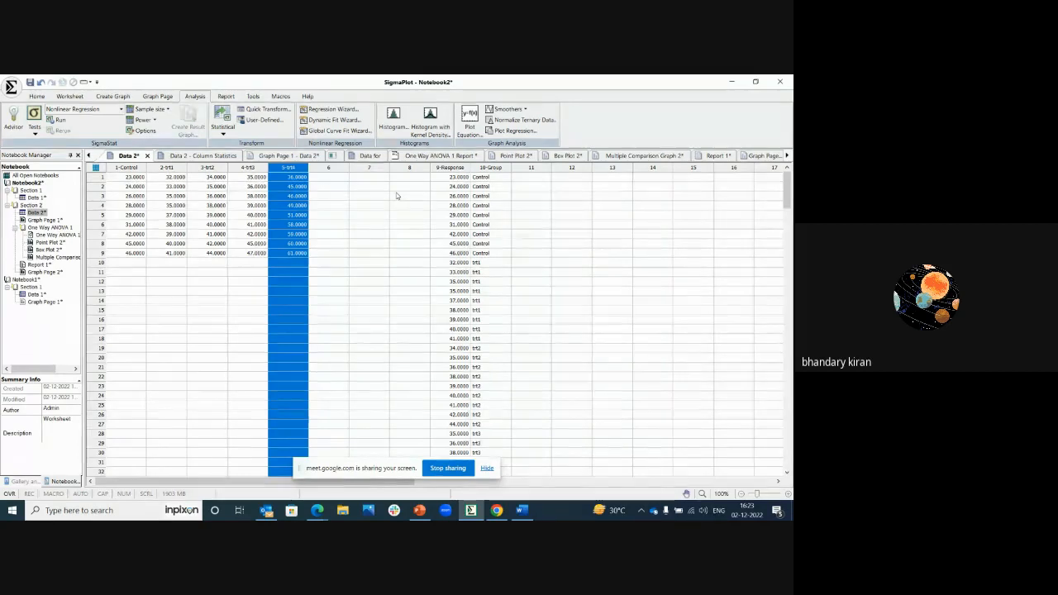
Step: Start 3D data smoothing with the XYZ data format, assigning 1-Control as source X, 2-trt1 as source Y and 3-trt2 as source Z
click(525, 110)
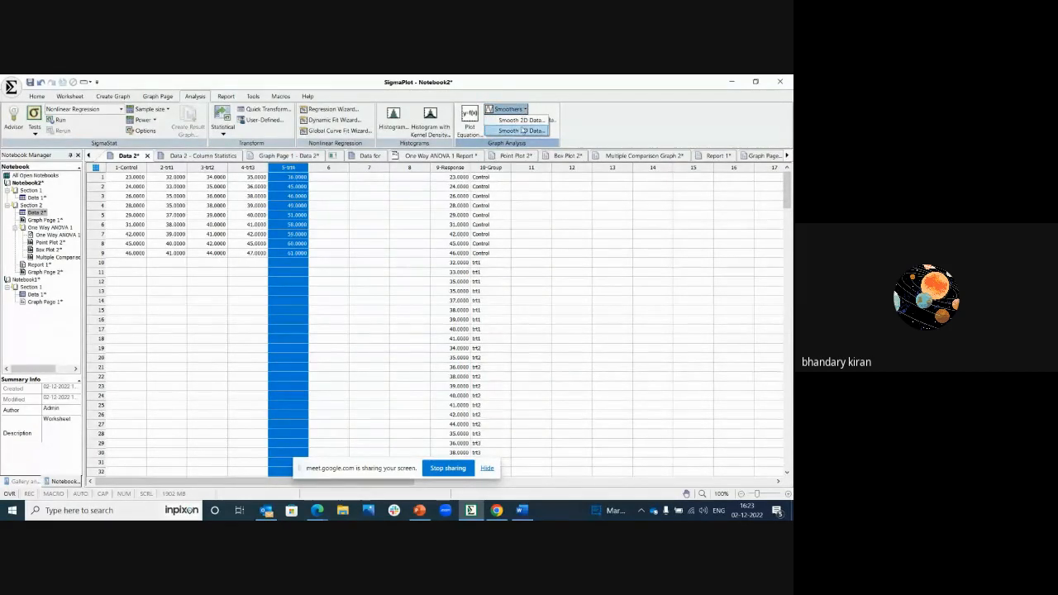
click(520, 131)
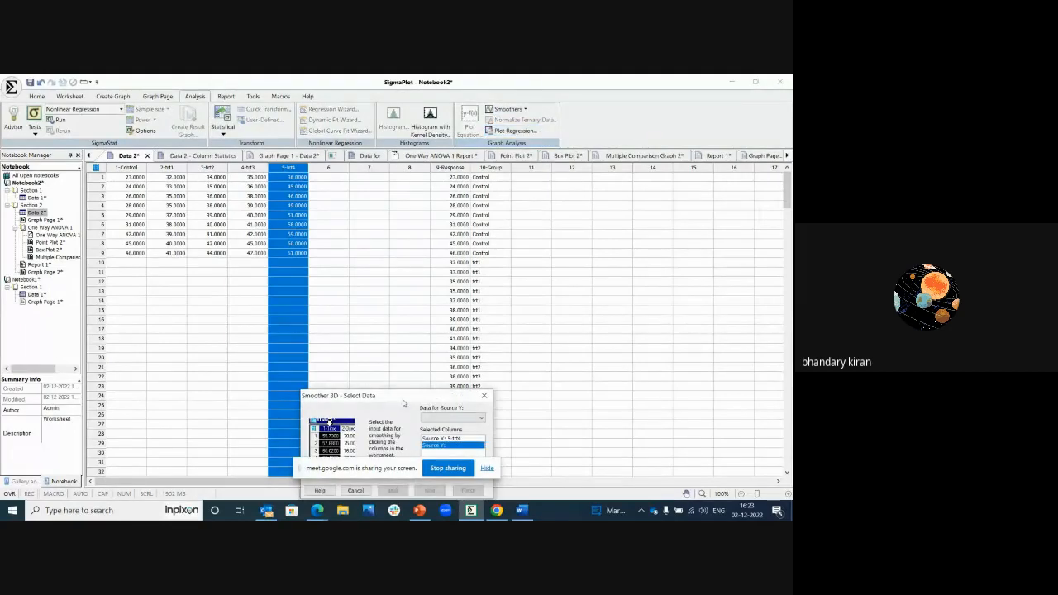
drag(403, 402, 339, 335)
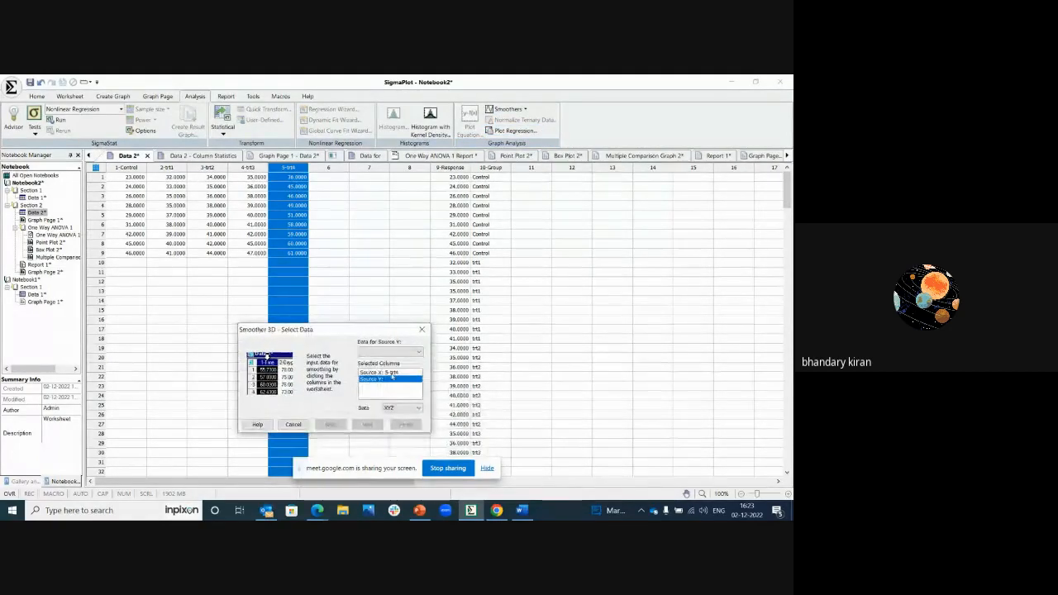
click(394, 374)
click(396, 407)
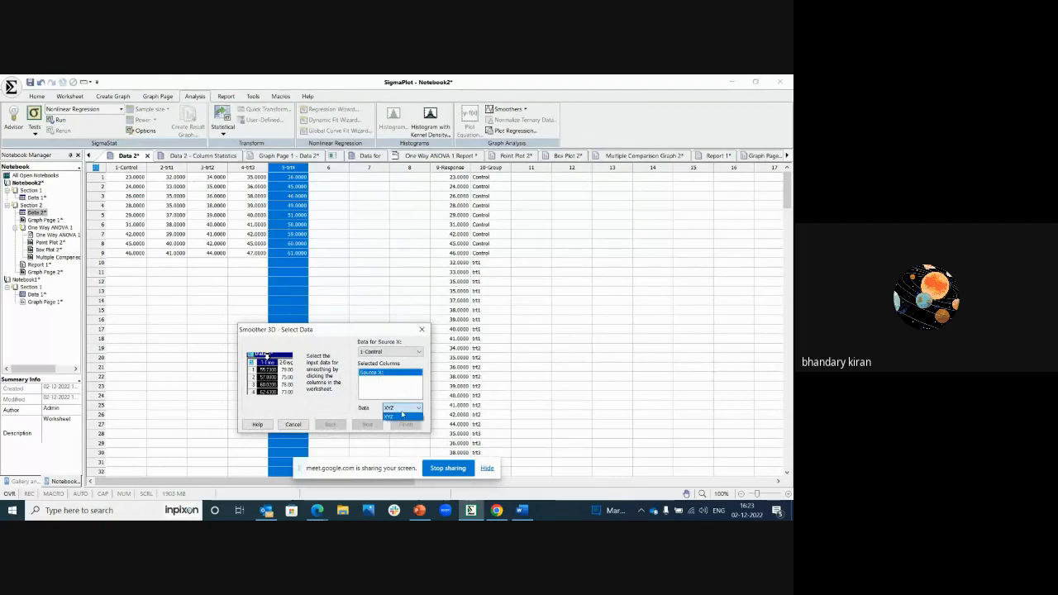
click(403, 415)
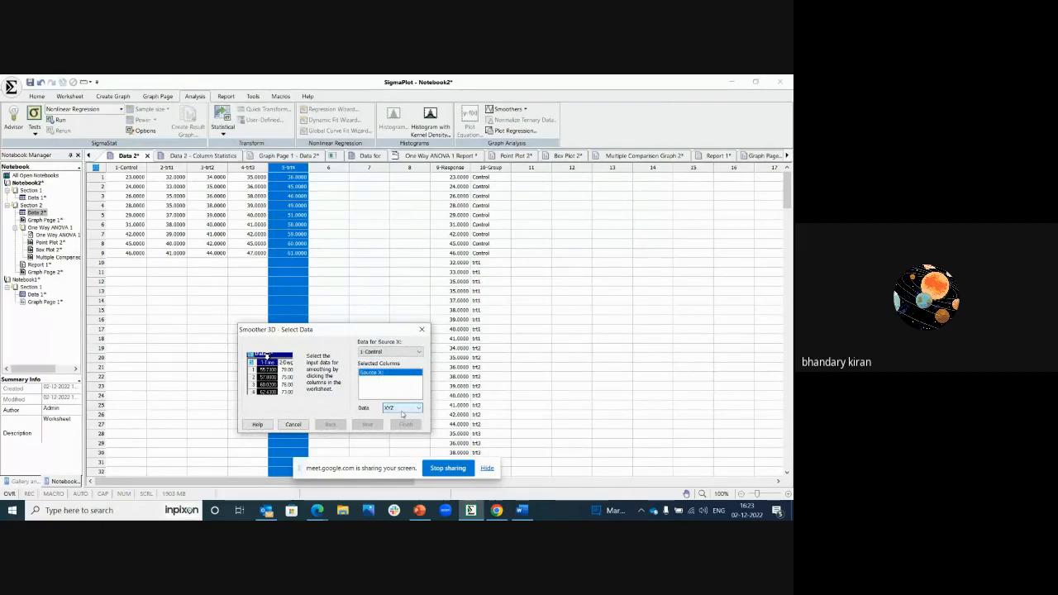
click(140, 166)
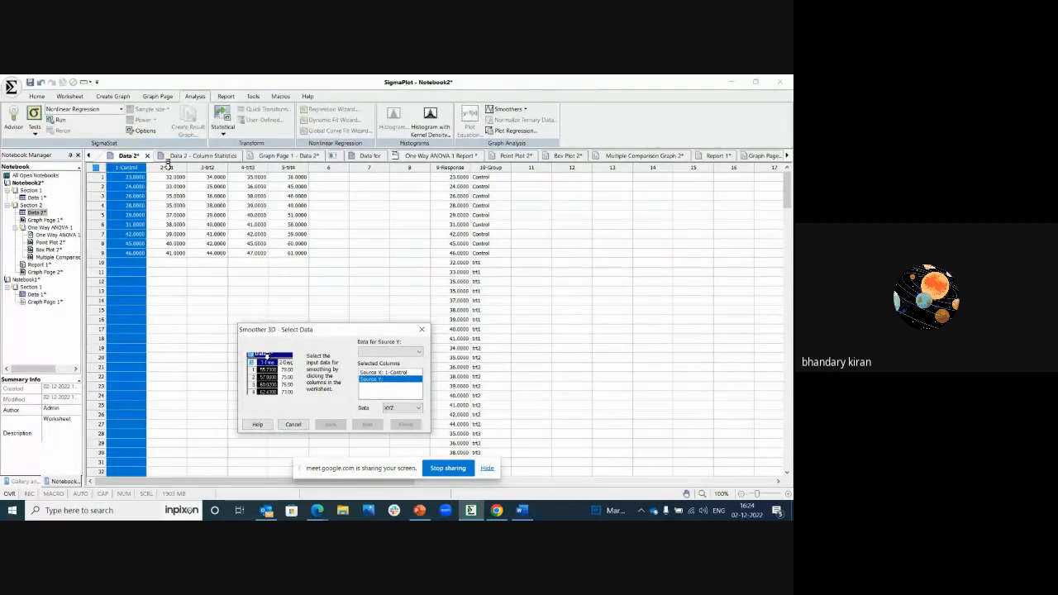
click(168, 163)
click(203, 165)
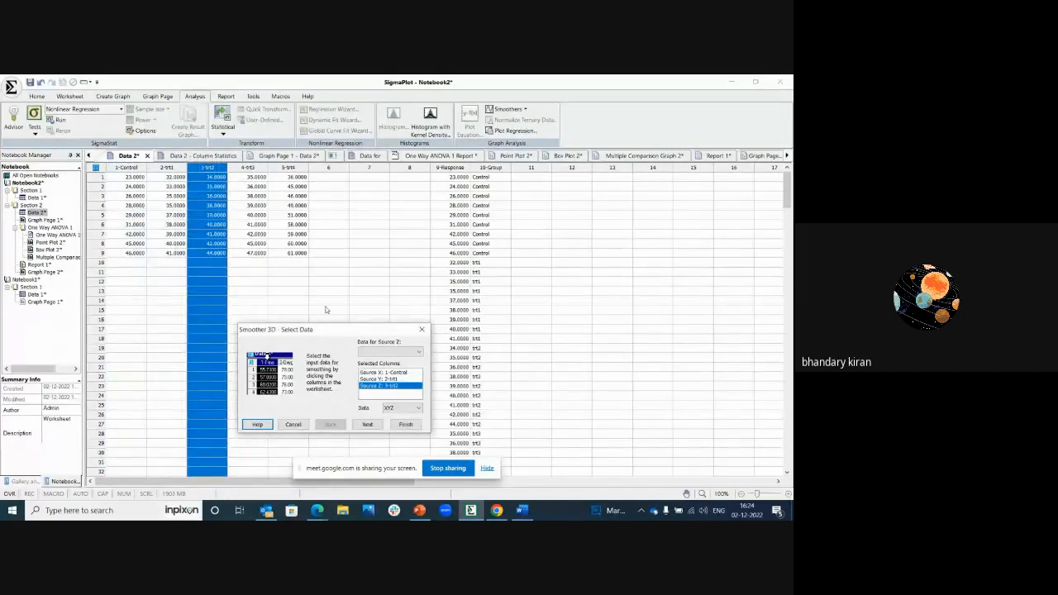
Step: Run the Negative Exponential 3D smoother with plotted results, a report and a new graph
click(368, 425)
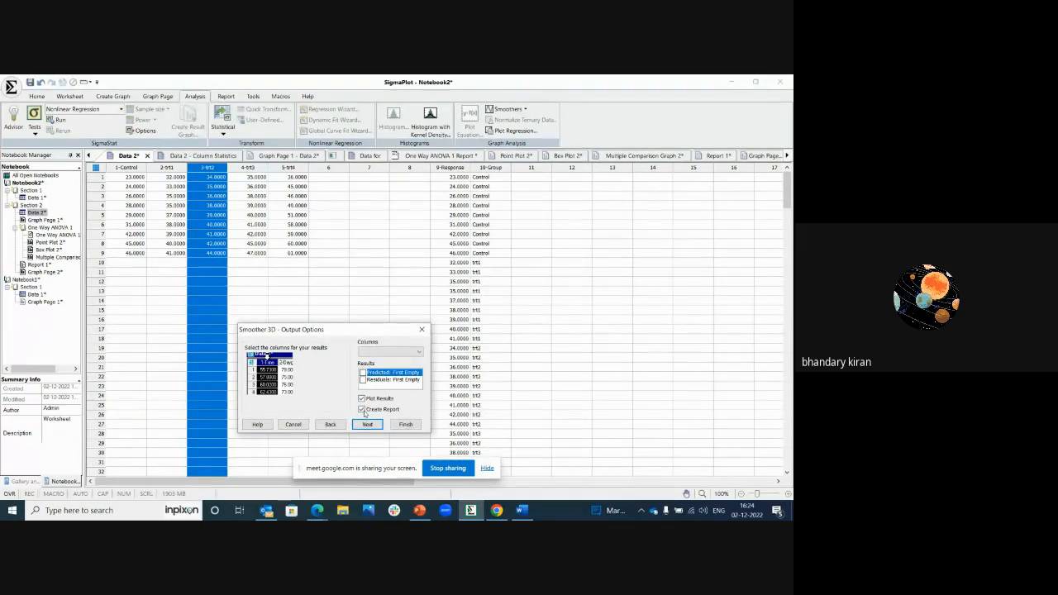
click(369, 424)
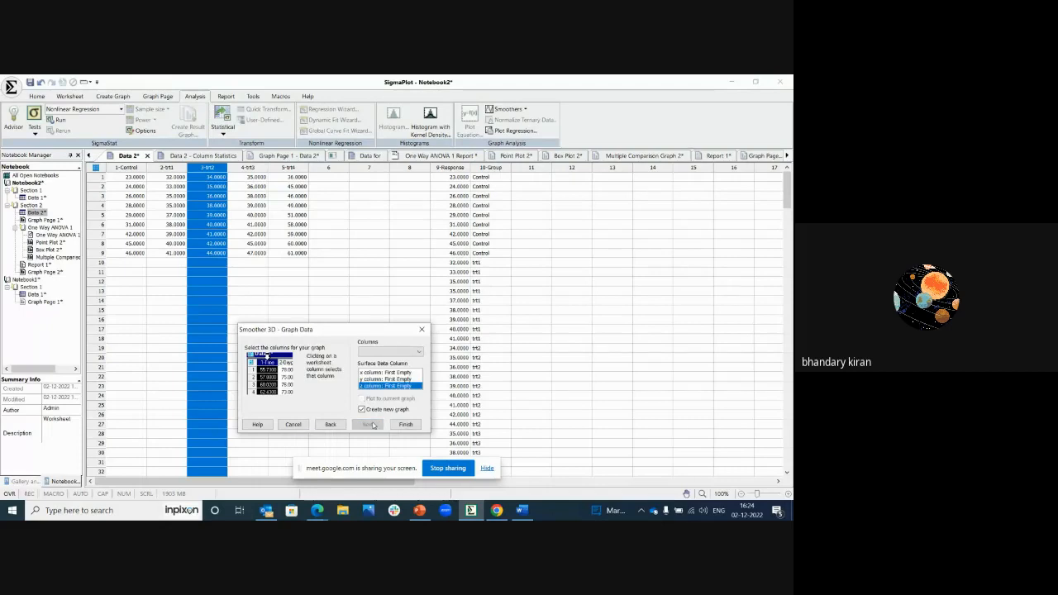
click(404, 425)
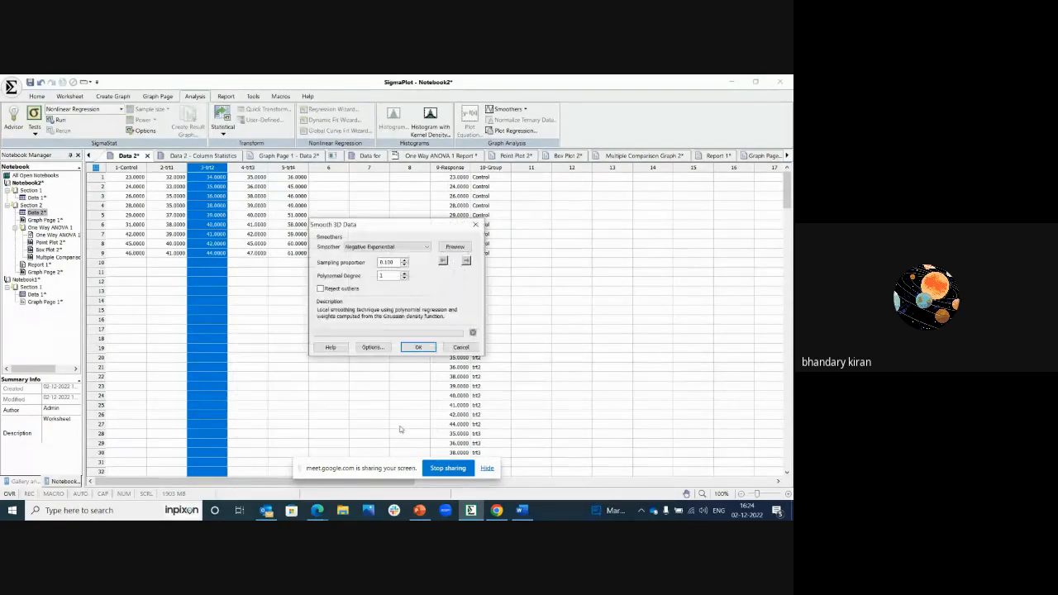
click(379, 247)
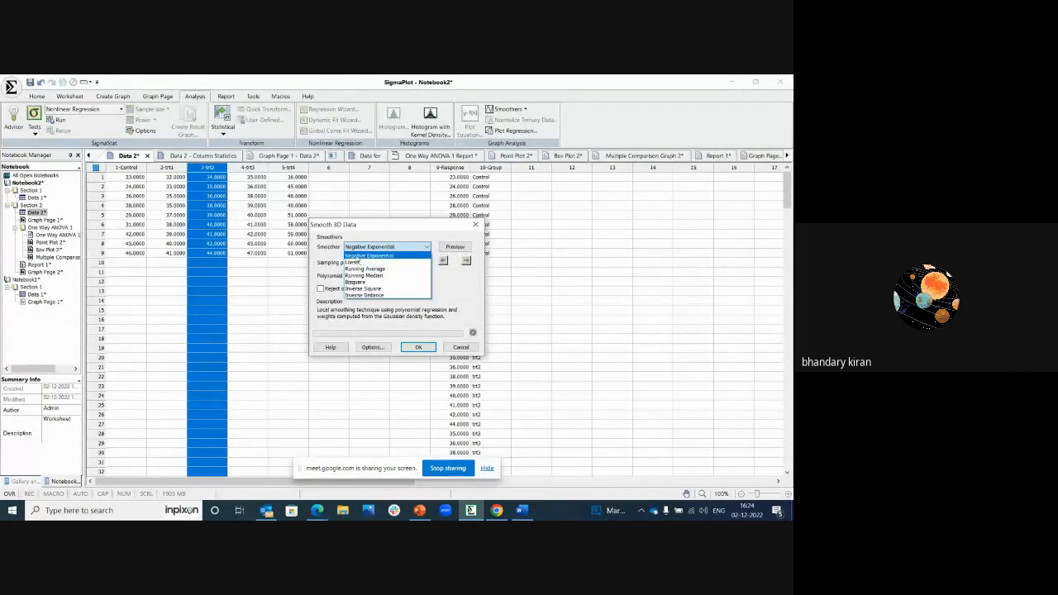
click(355, 256)
click(419, 347)
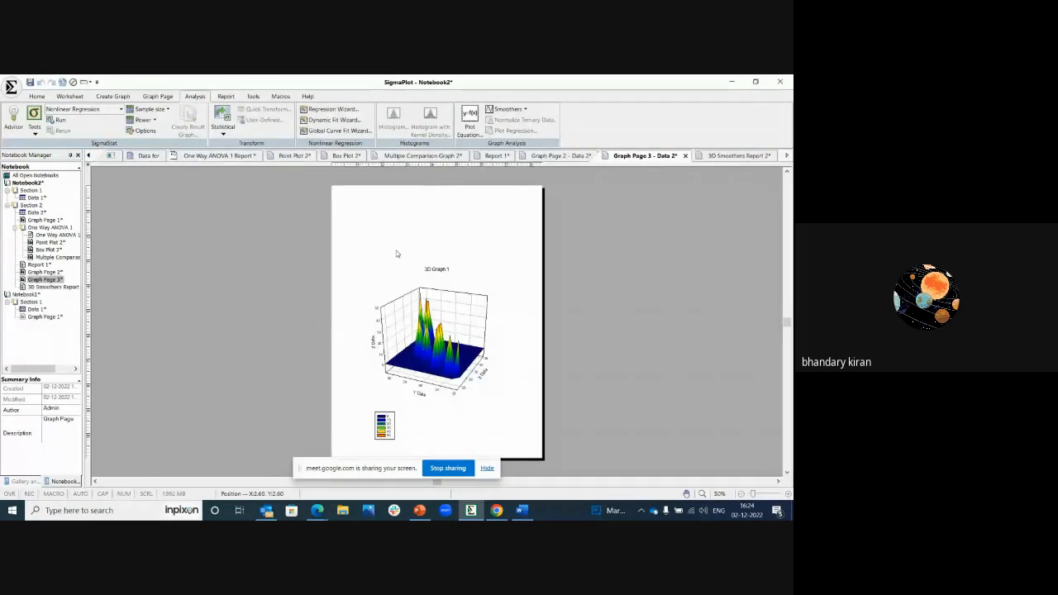
Step: Zoom the 3D graph page to a custom 75%
right_click(395, 252)
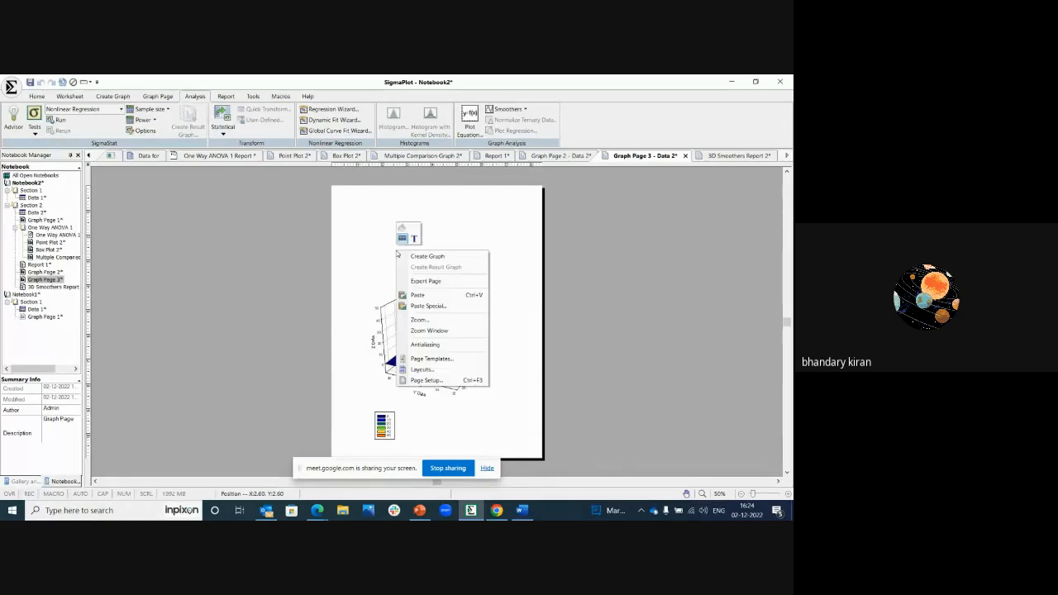
click(420, 319)
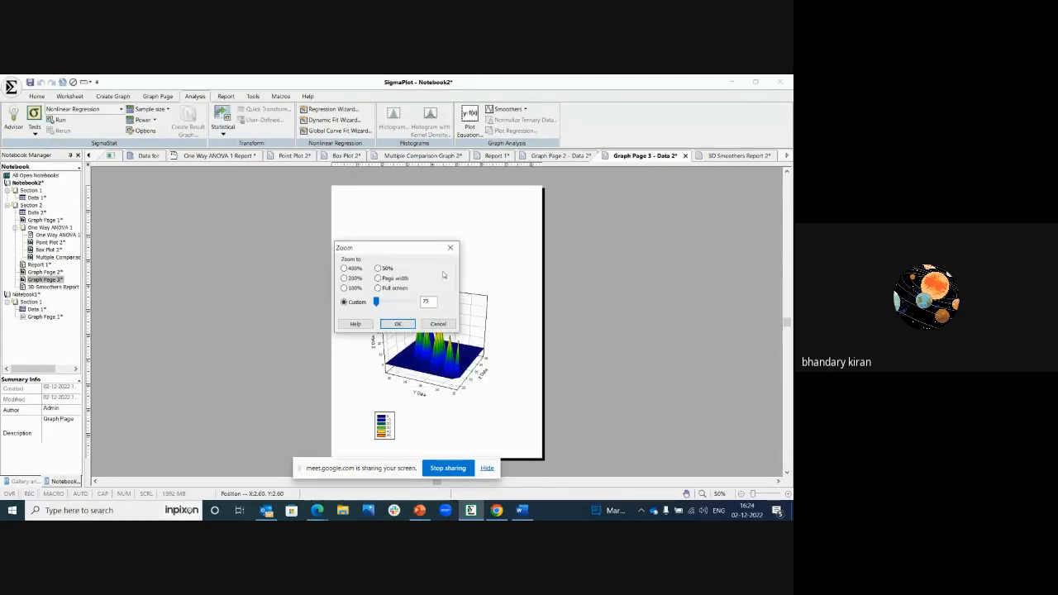
click(404, 323)
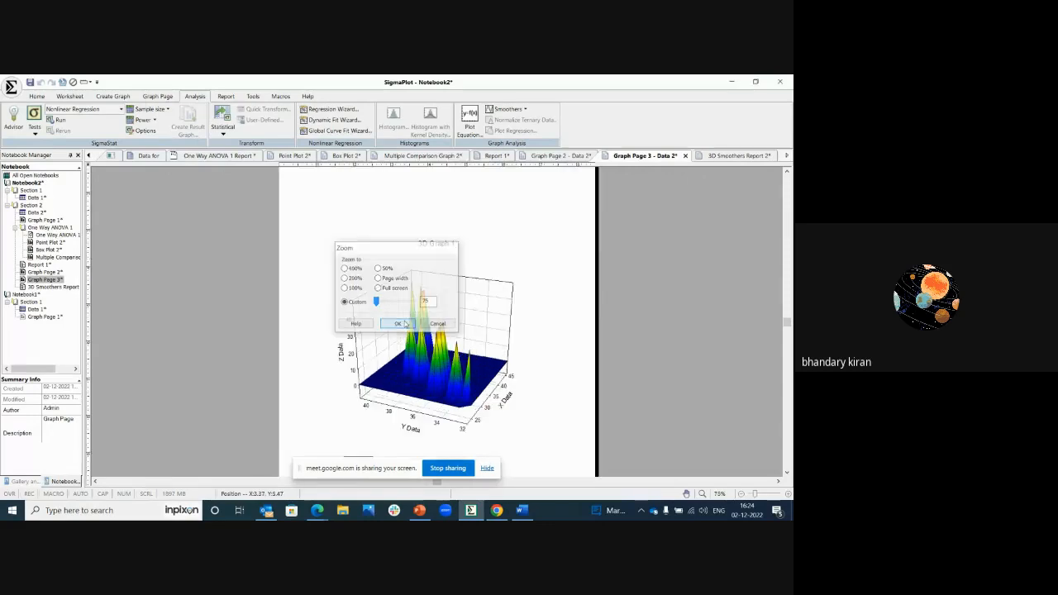
Step: Review the 3D Smoothers report, examining the input data, smoother specification and smoothed grid values
click(714, 155)
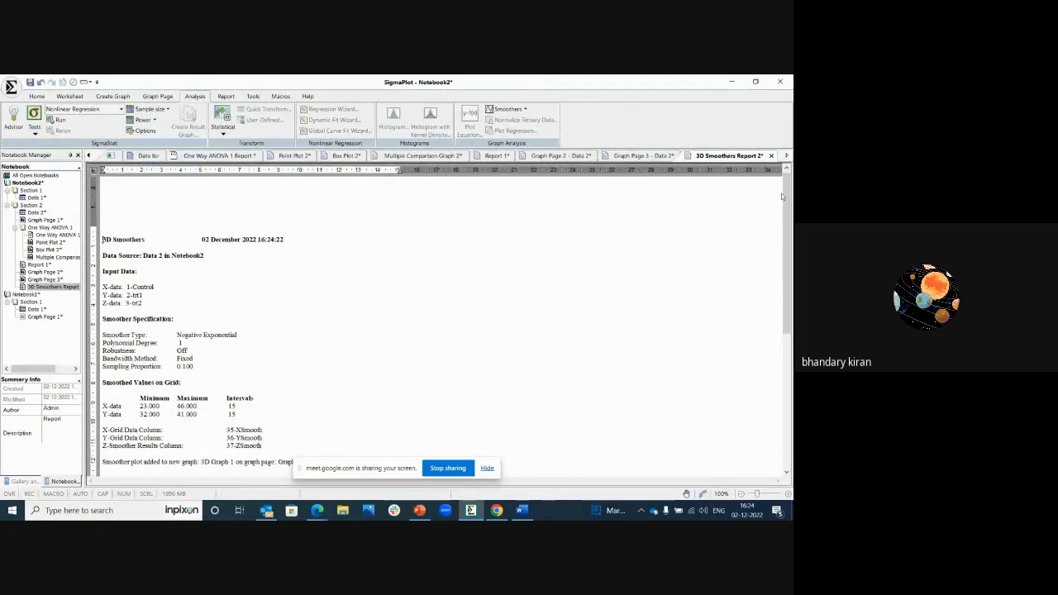
scroll(782, 196, down, 3)
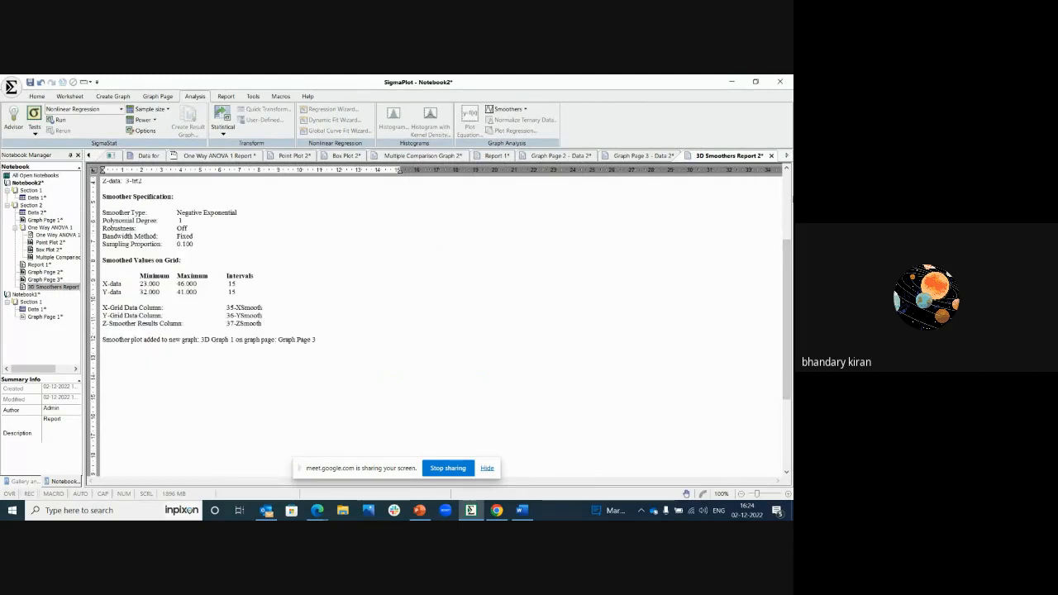
drag(788, 256, 790, 177)
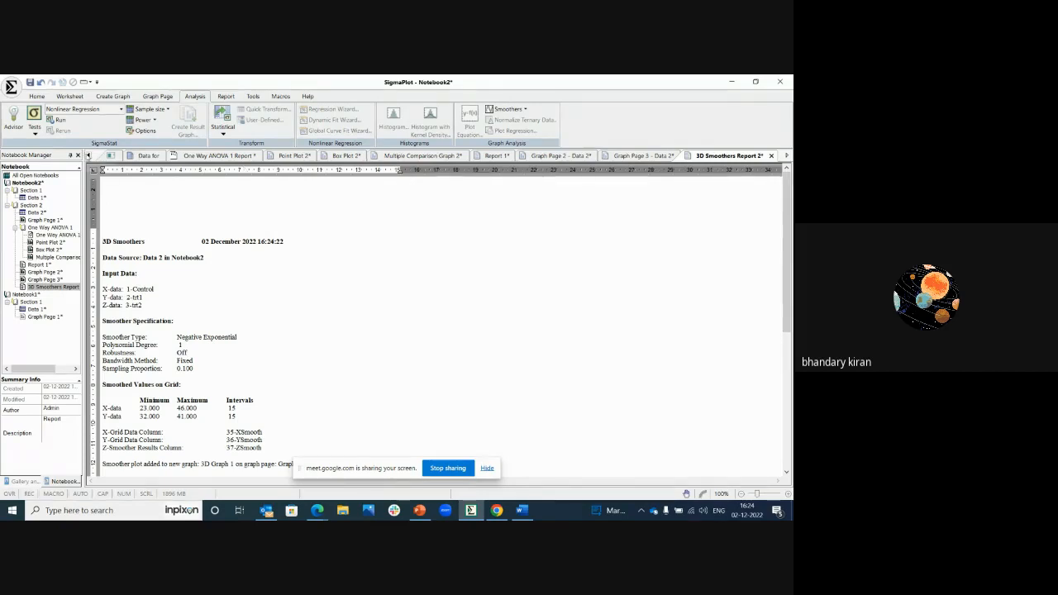
Step: Return to the Data 2 worksheet and look over the available macros and graphing, office and pharmacology tools
click(89, 155)
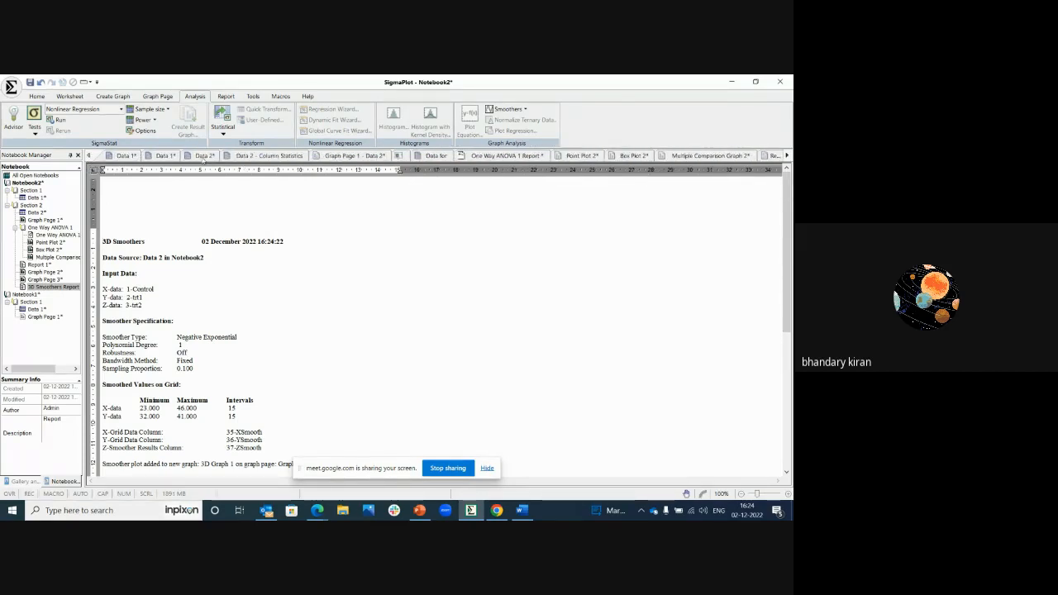
click(205, 156)
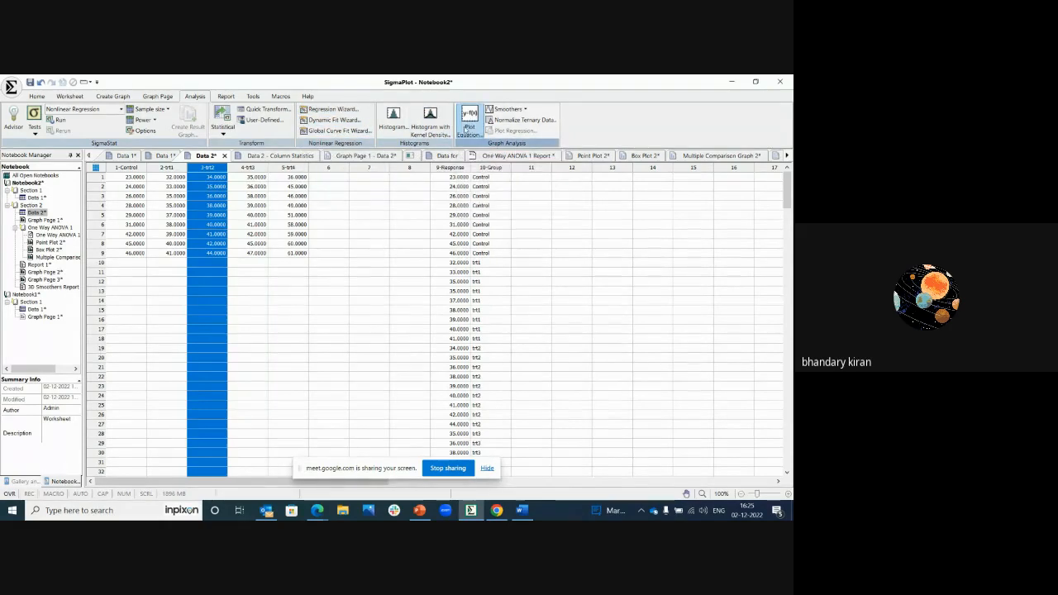
click(318, 253)
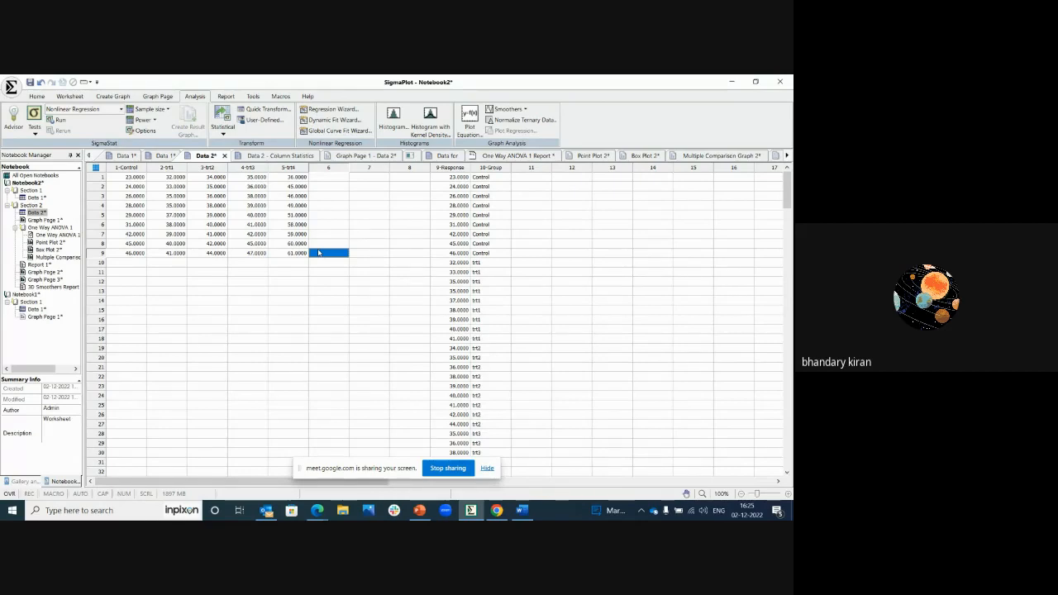
click(280, 96)
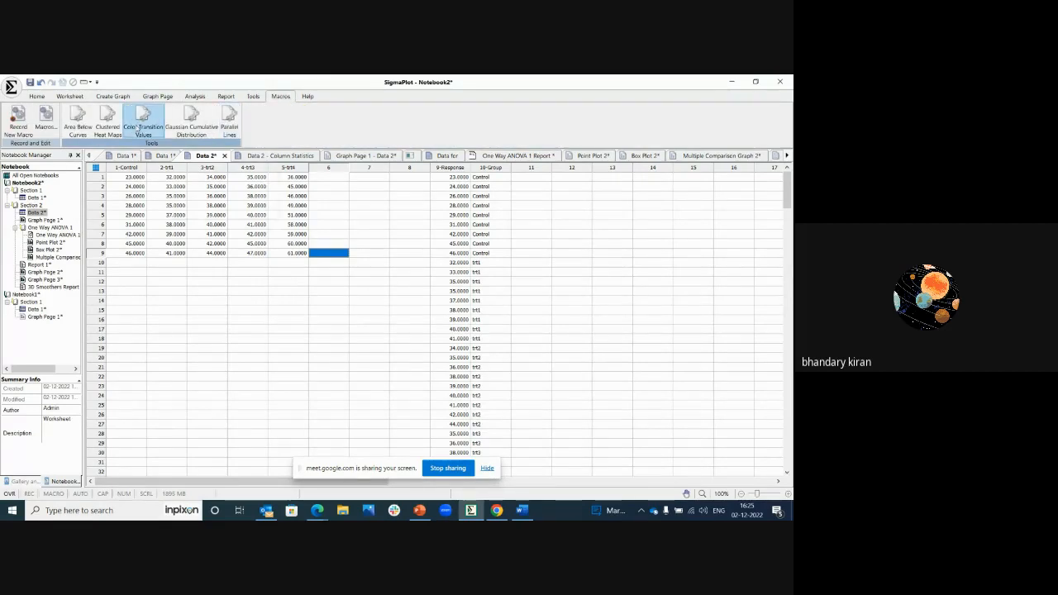
click(252, 97)
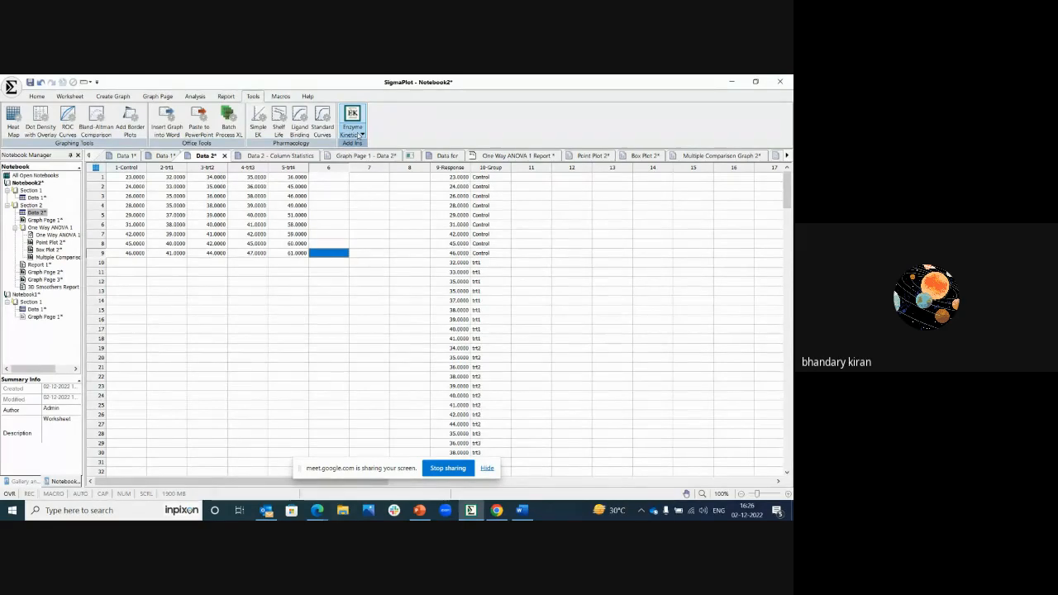
Step: Use the Enzyme Kinetics Wizard to place Single Substrate sample data in a worksheet, with substrate in M and rate in µmol/min/mg
click(361, 135)
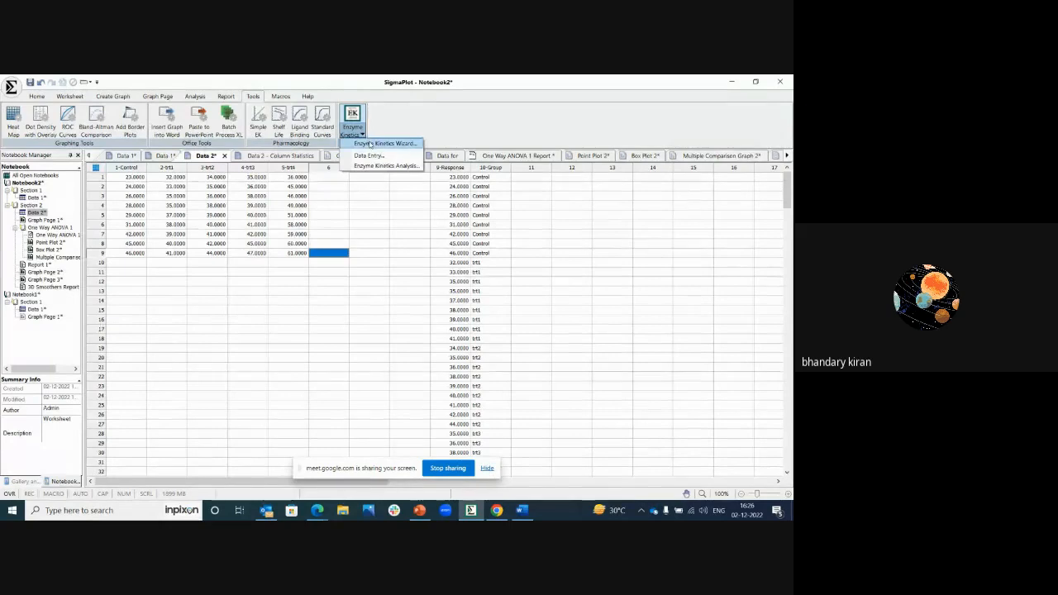
click(370, 143)
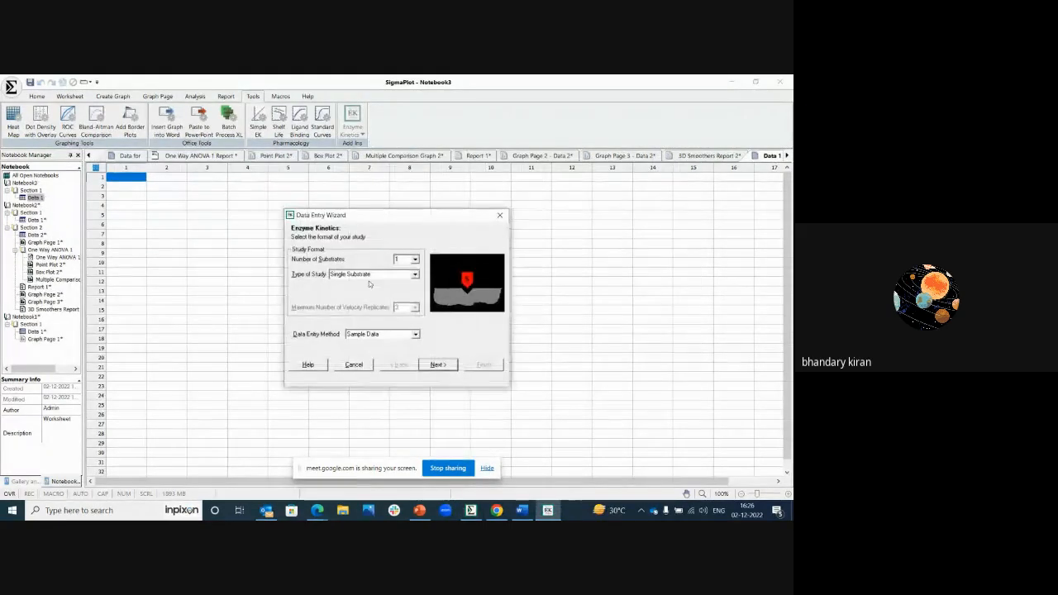
click(414, 275)
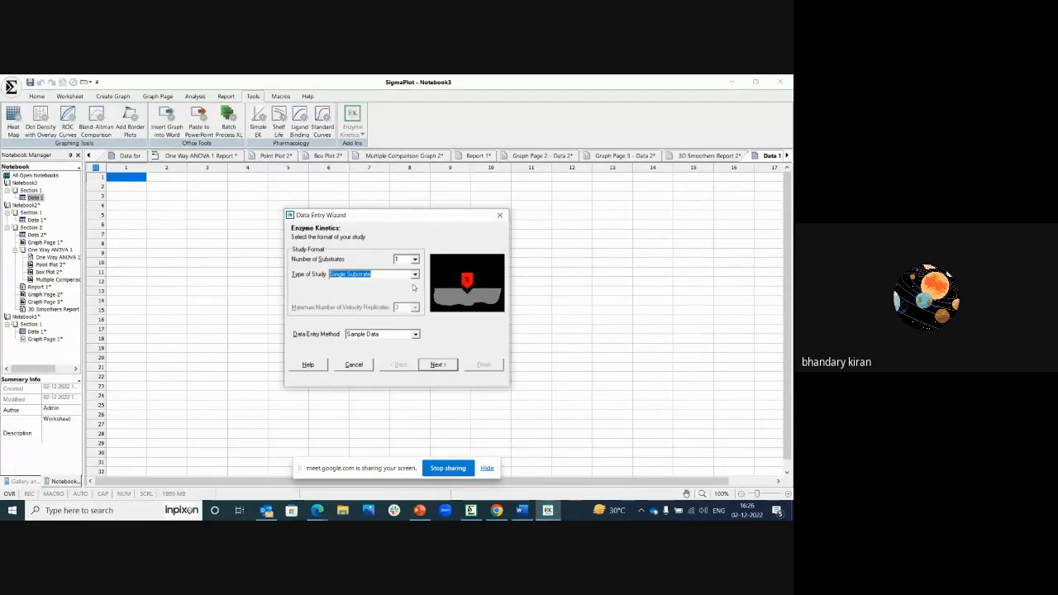
click(437, 364)
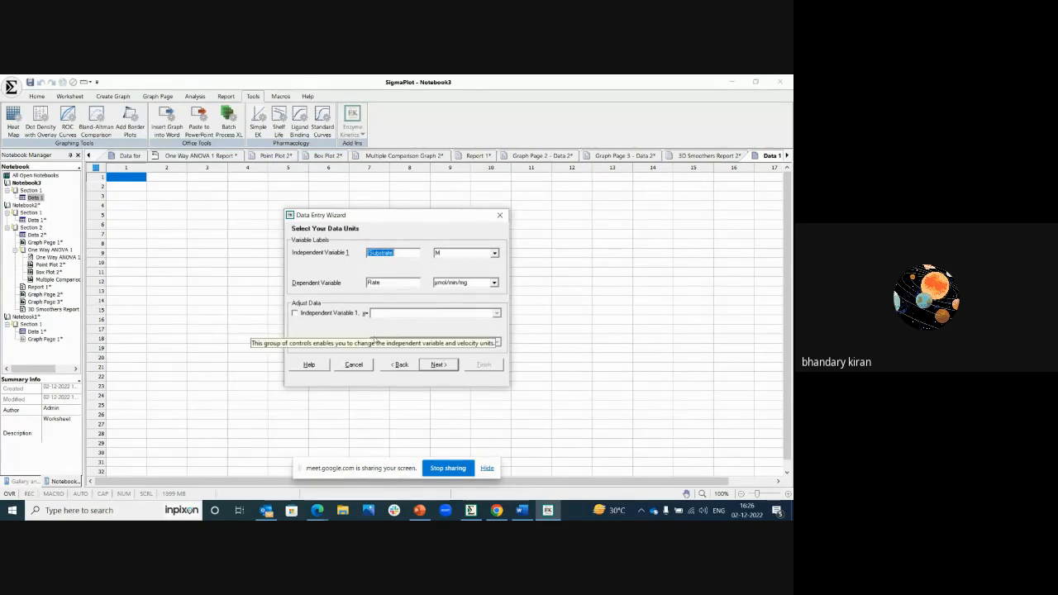
click(436, 366)
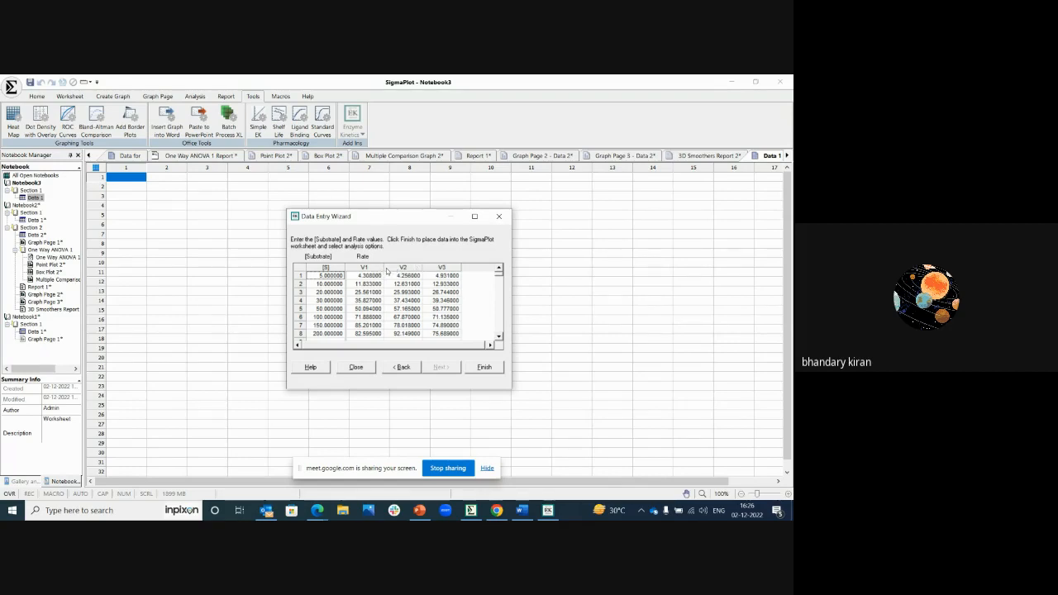
click(482, 368)
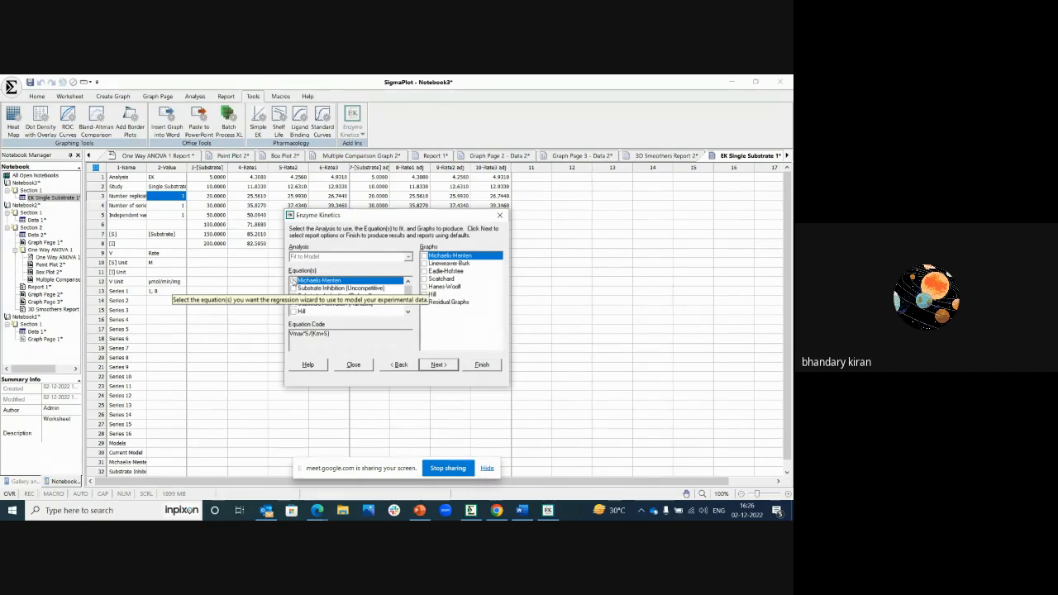
Step: Choose the Michaelis-Menten, Substrate Inhibition (Uncompetitive), Substrate Activation (Ordered) and Substrate Activation (Random) equations for the enzyme kinetics fit
click(293, 282)
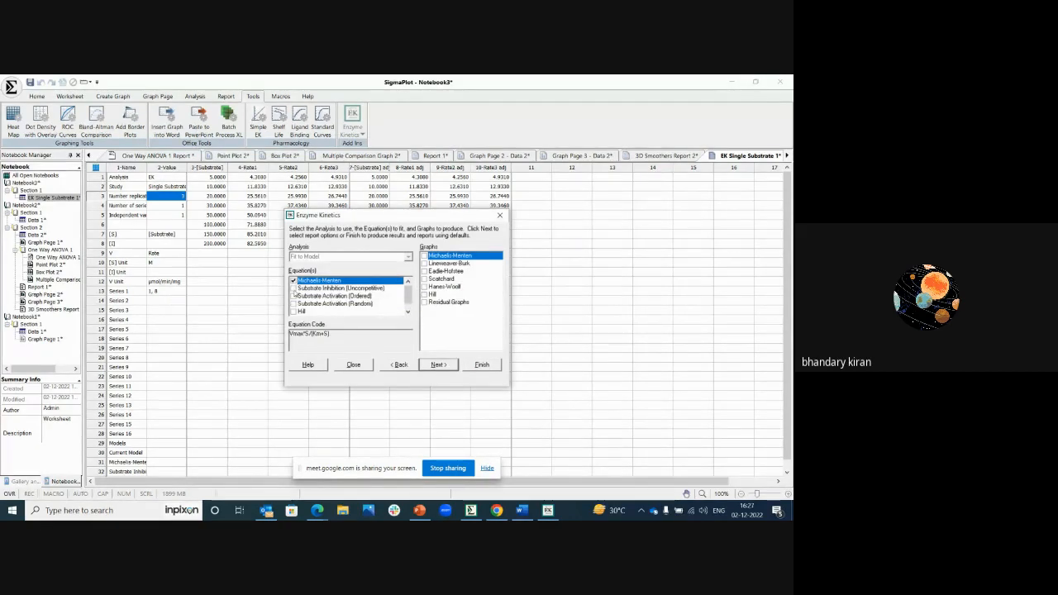
click(294, 289)
click(294, 296)
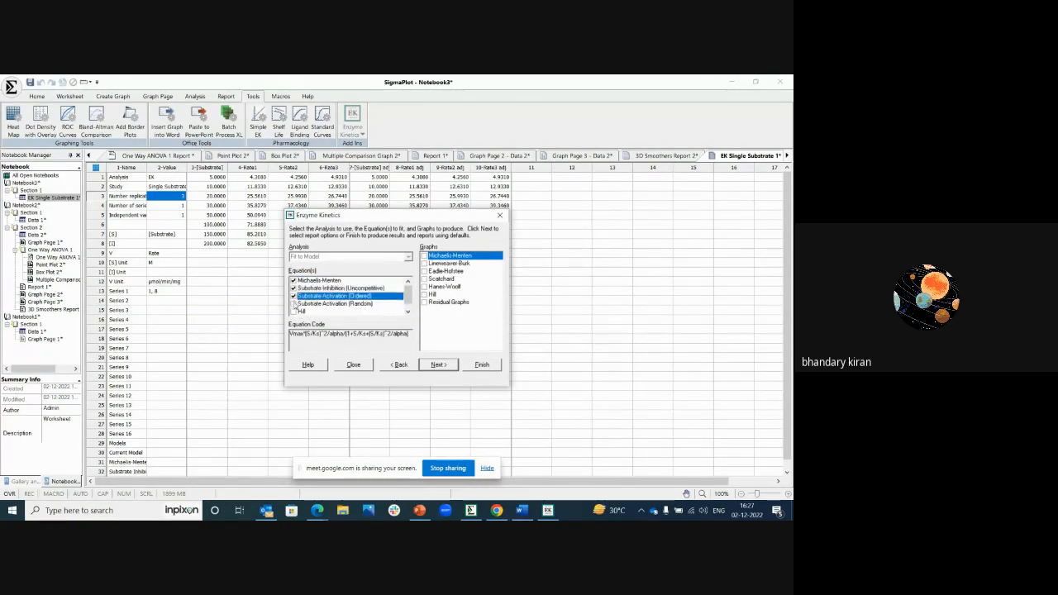
click(294, 304)
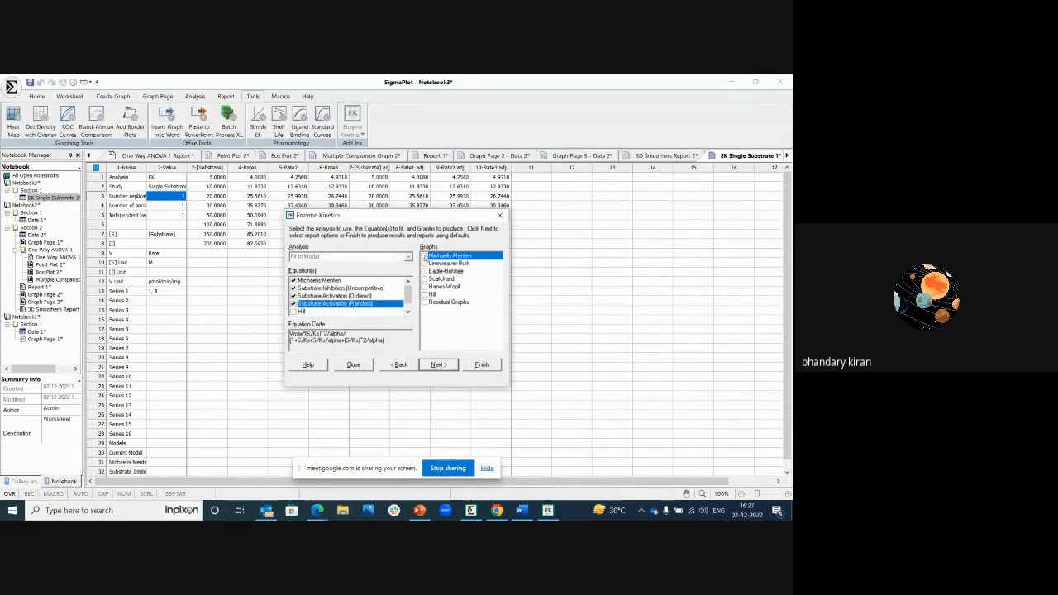
Step: Include Michaelis-Menten, Lineweaver-Burk, Eadie-Hofstee and Scatchard graphs, and finish the analysis to produce the results and report
click(424, 257)
click(425, 263)
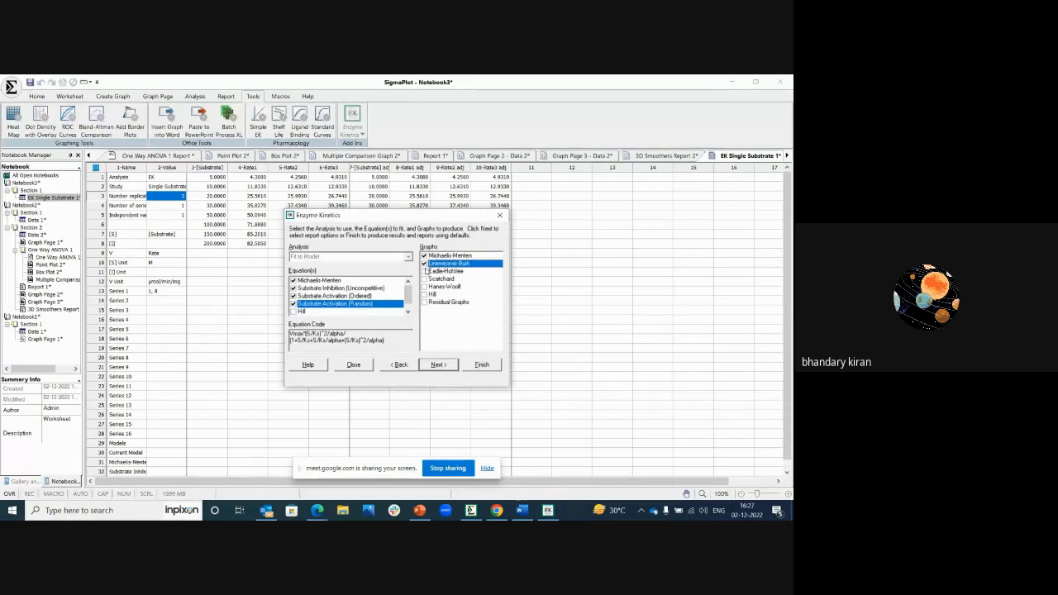
click(424, 271)
click(424, 278)
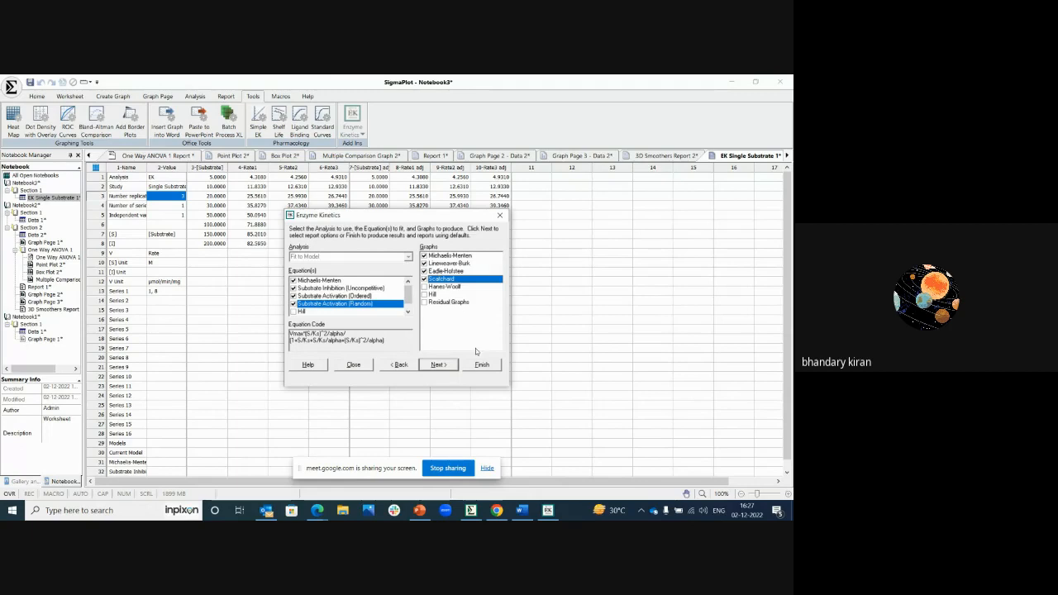
click(473, 365)
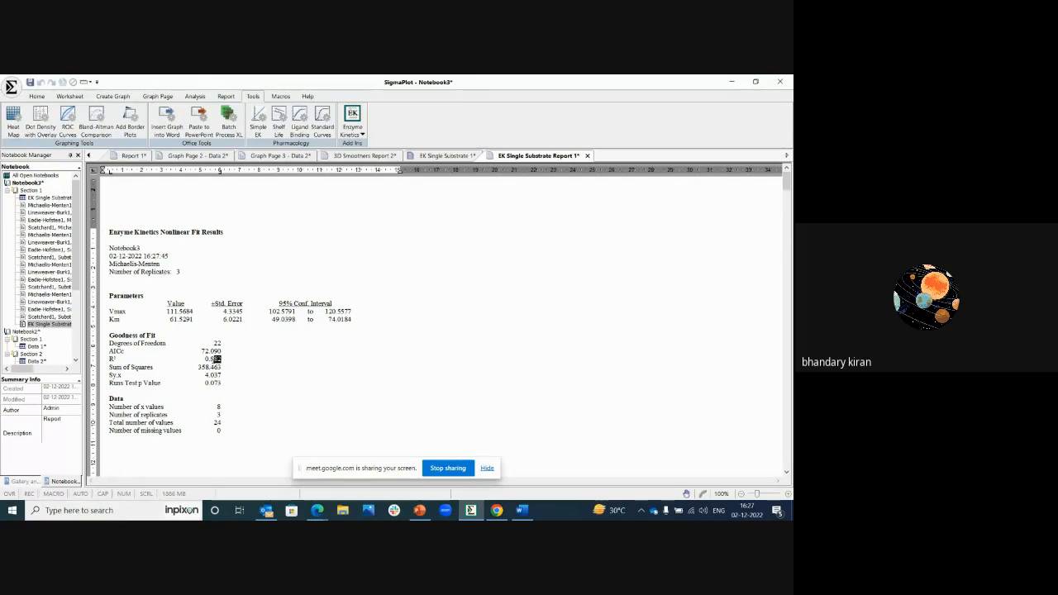
Step: Highlight the R², AICc and Sy.x values in the report's Goodness of Fit section to examine the fit quality
drag(214, 359, 205, 359)
drag(222, 352, 203, 353)
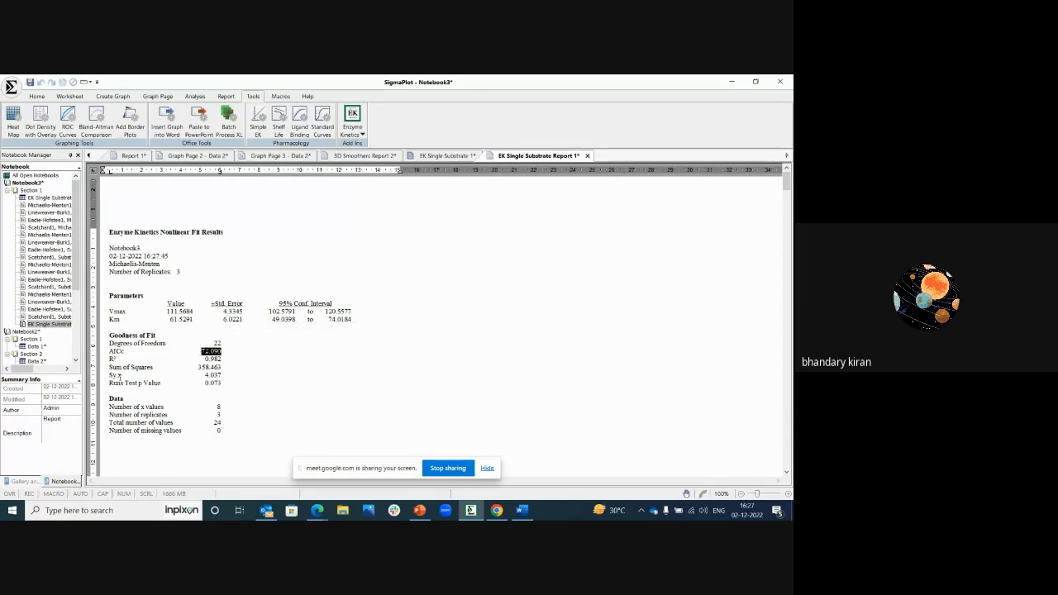
drag(224, 374, 204, 375)
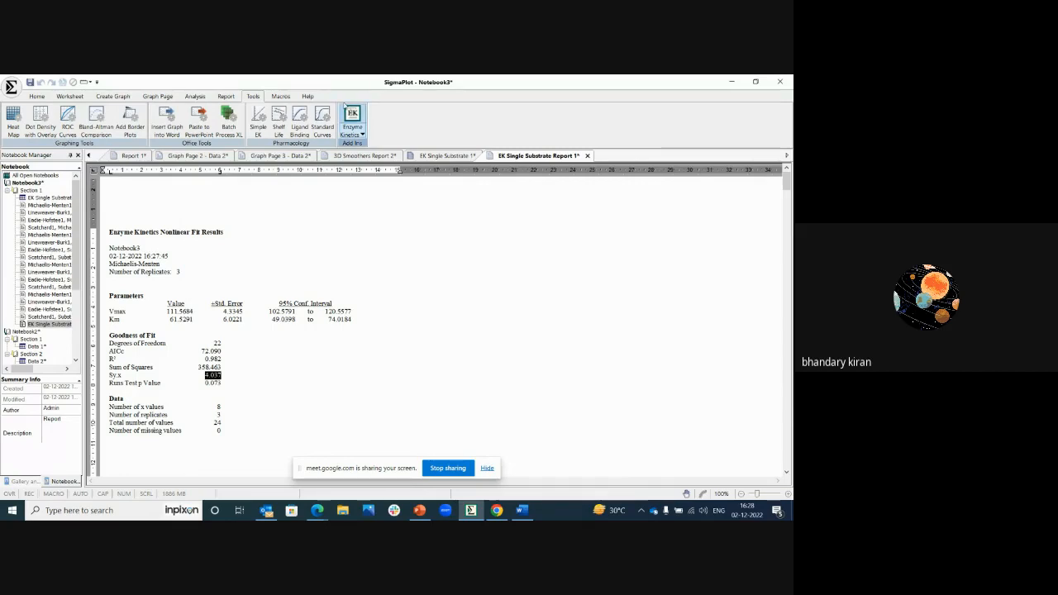
Step: Check the license status, reviewing the activation, license information, network and license transfer settings, and close the License Utility
click(307, 97)
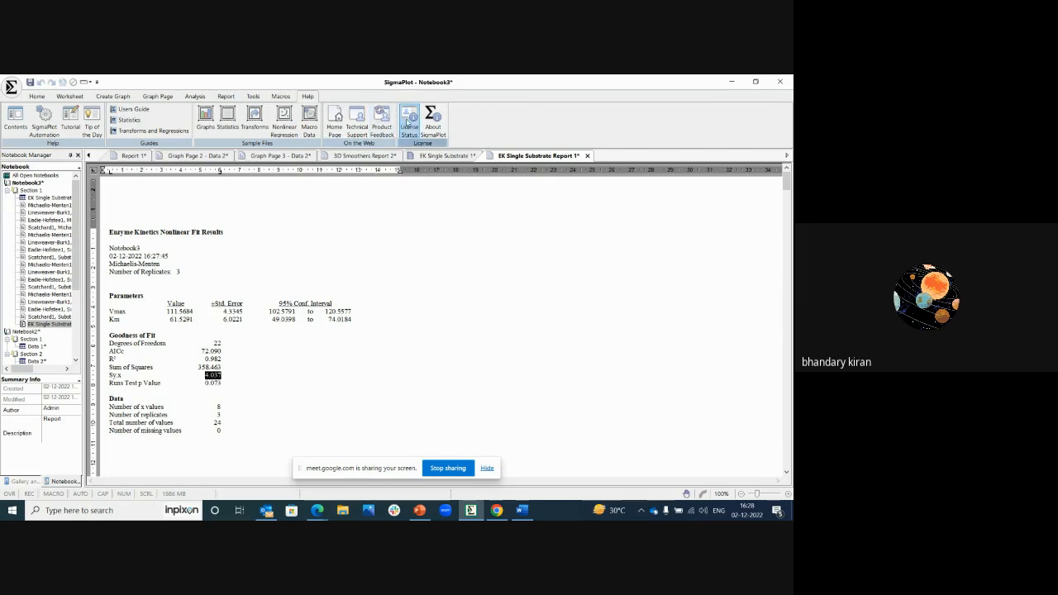
click(407, 123)
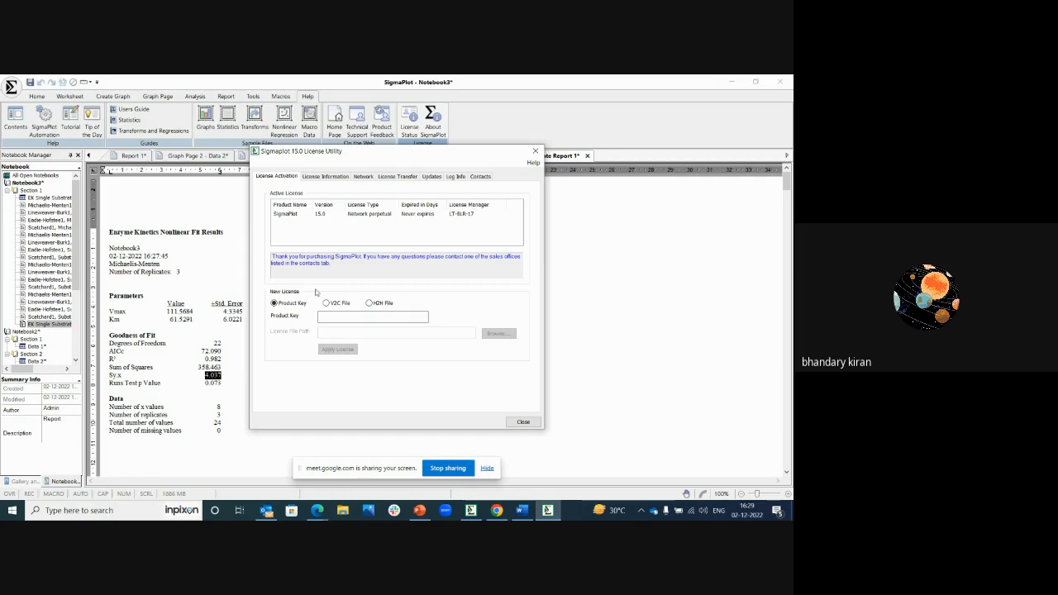
click(323, 178)
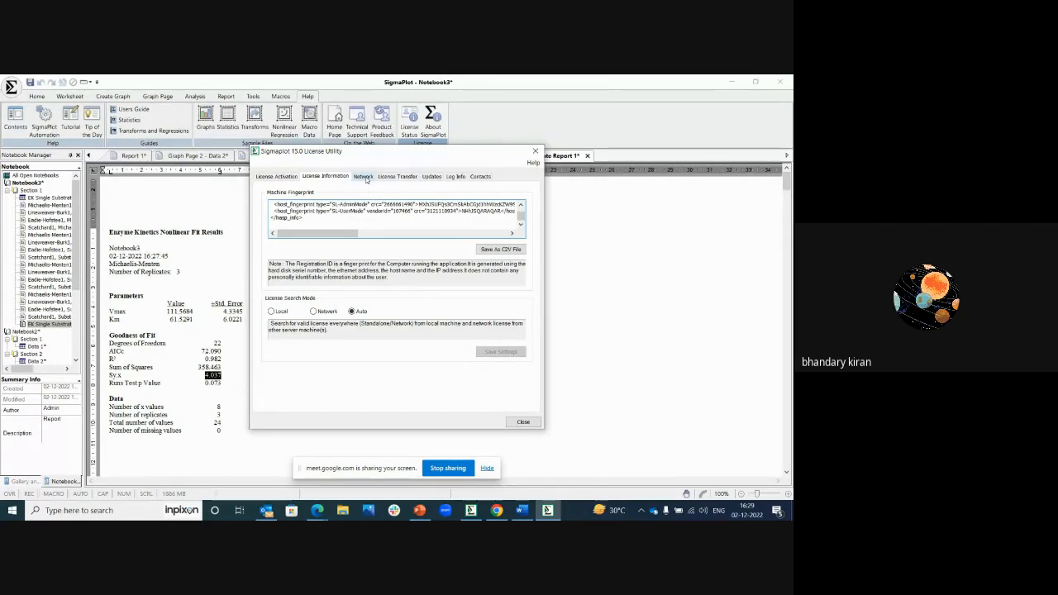
click(364, 177)
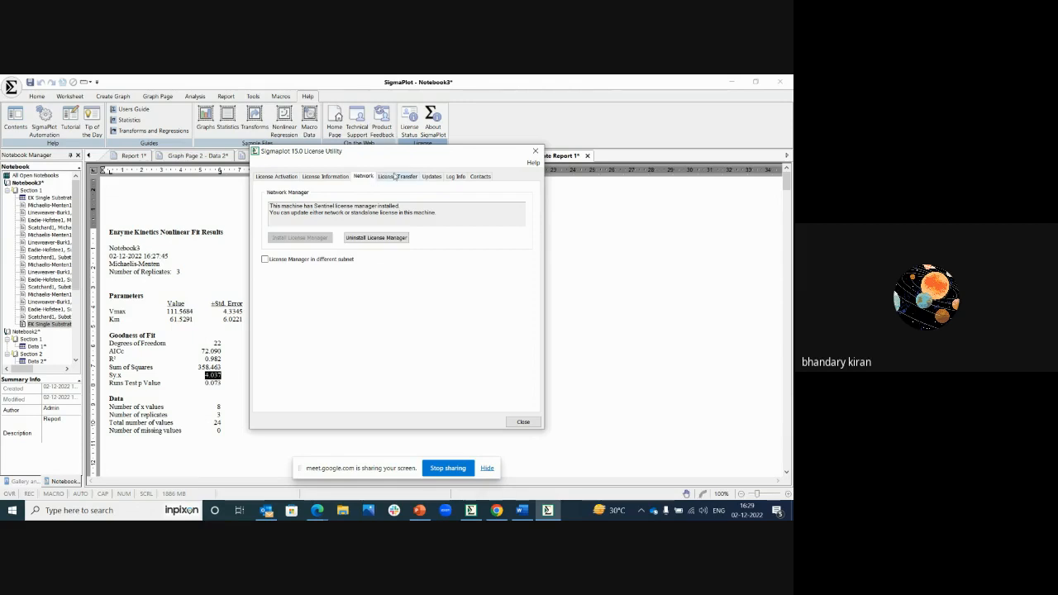
click(398, 177)
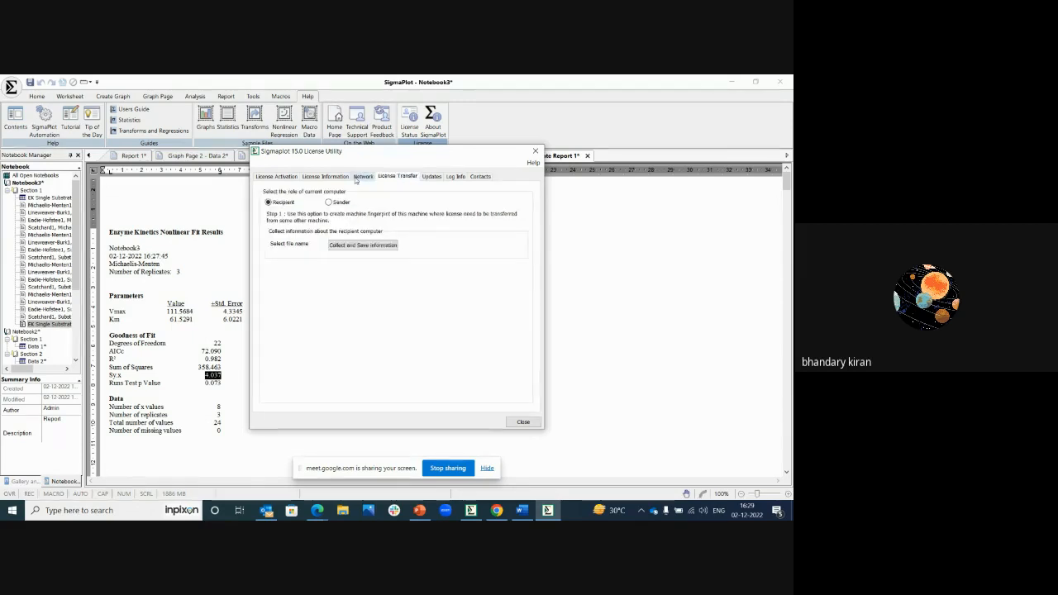
click(357, 178)
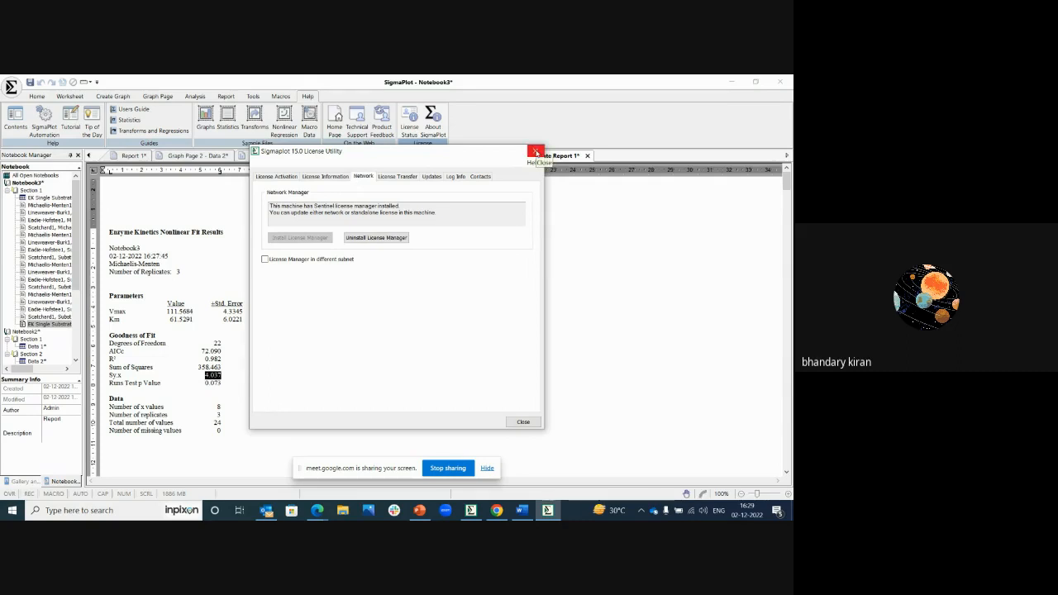
click(535, 152)
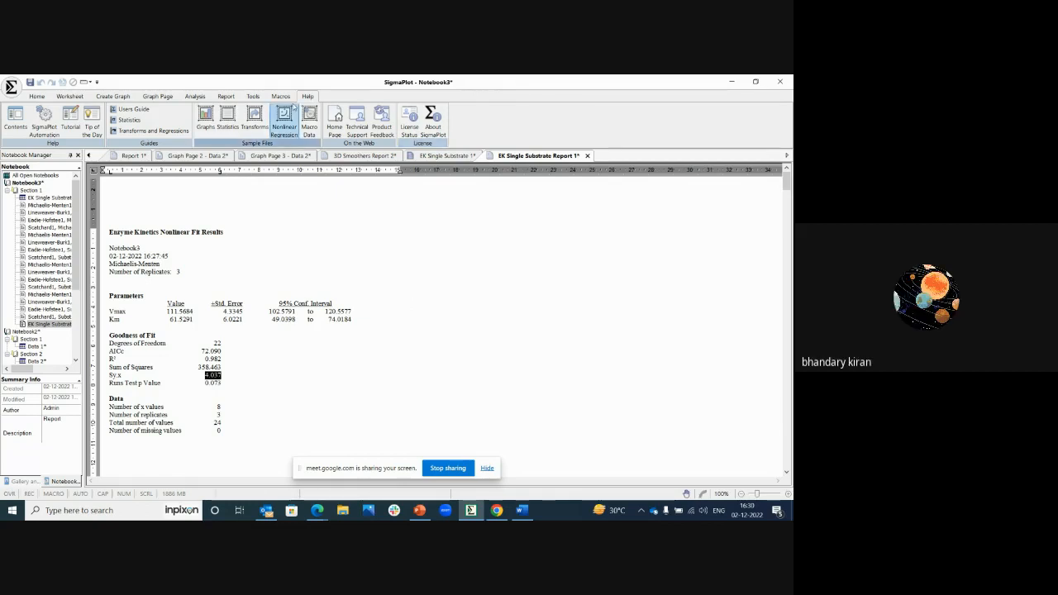
Step: Try Manual Data Entry for a Single Substrate study in the Enzyme Kinetics Wizard, inspect the blank substrate and rate grid, and close it
click(257, 96)
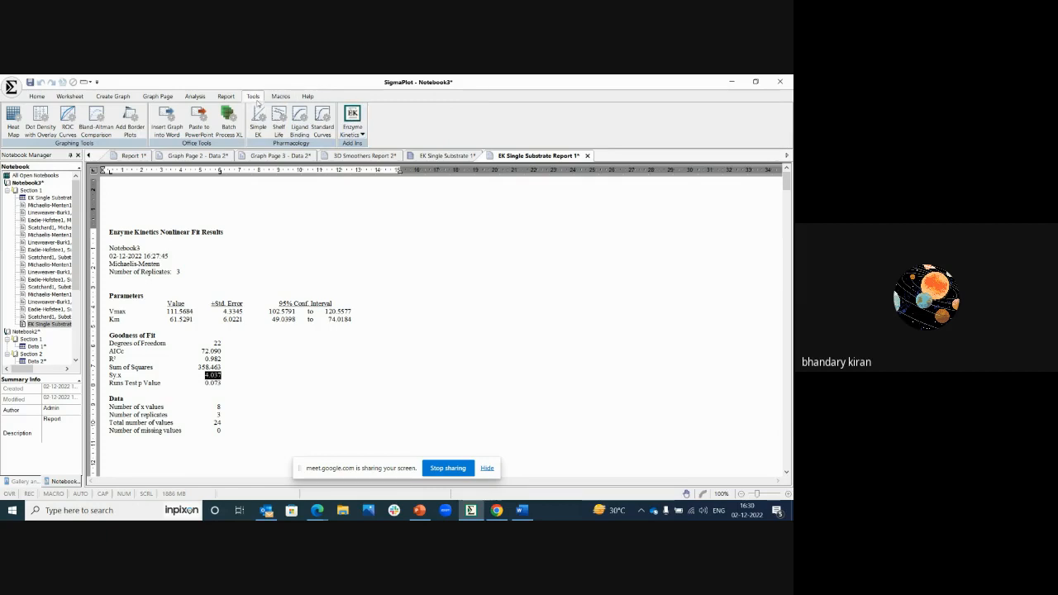
click(362, 134)
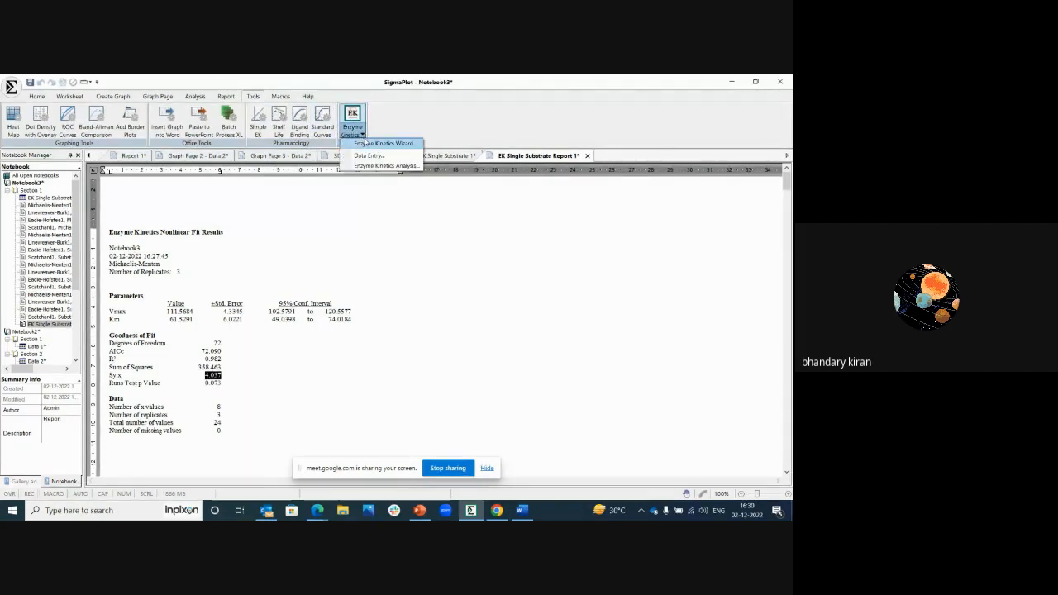
click(369, 143)
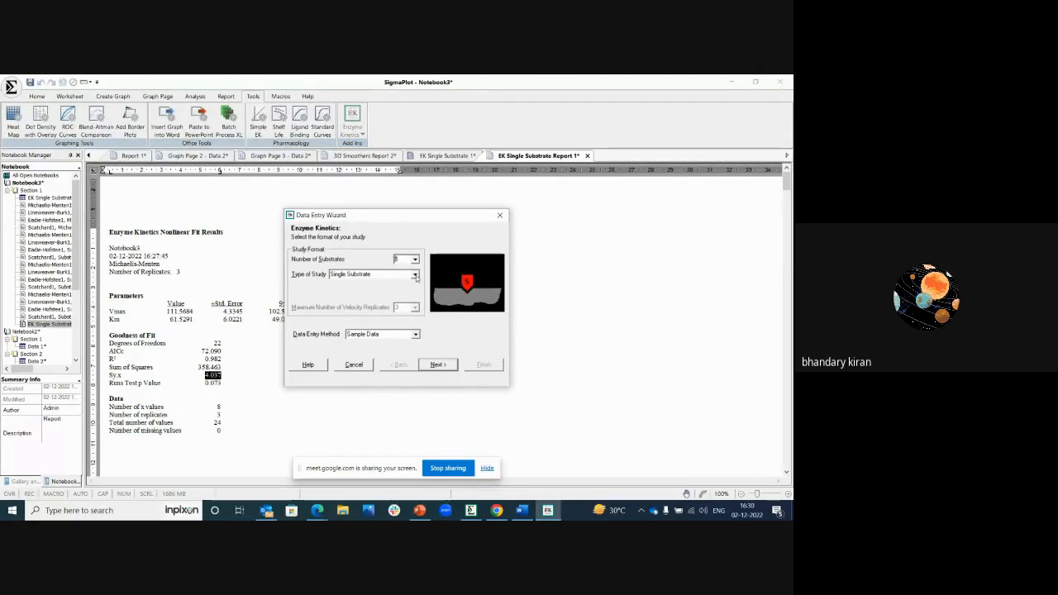
click(416, 334)
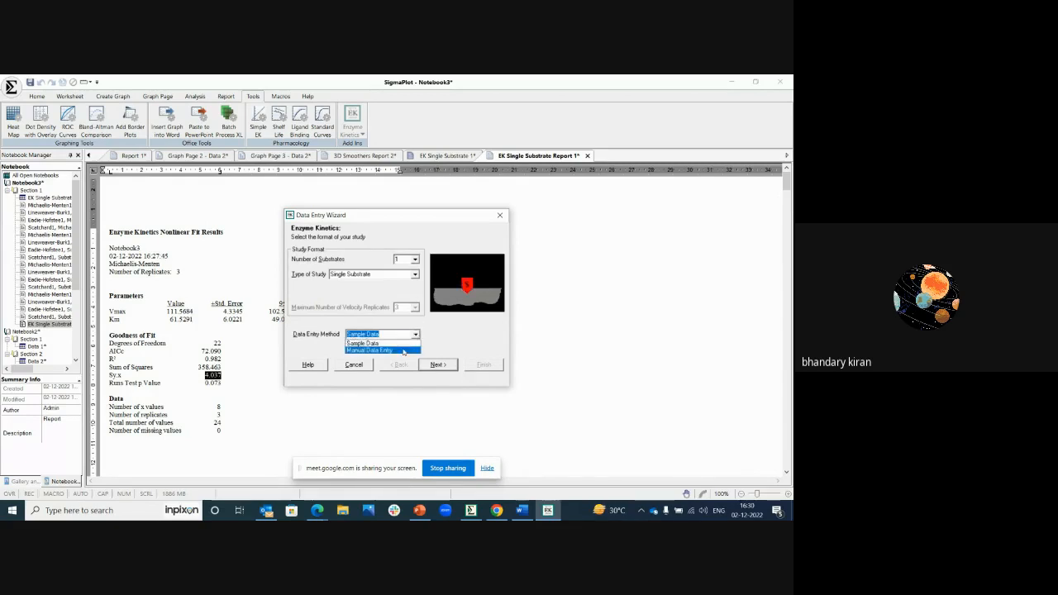
click(404, 352)
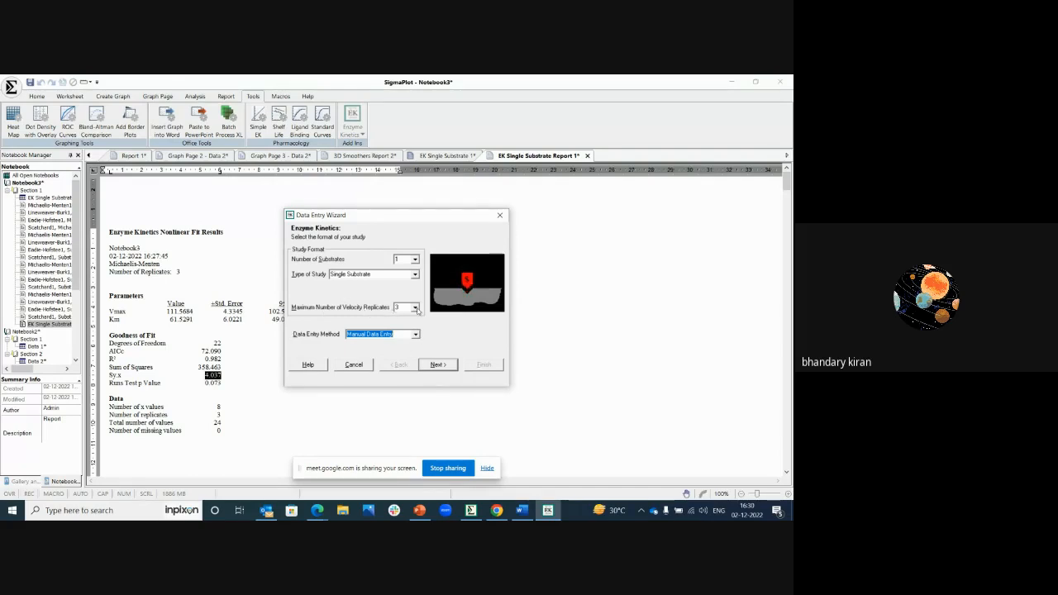
click(416, 307)
click(404, 347)
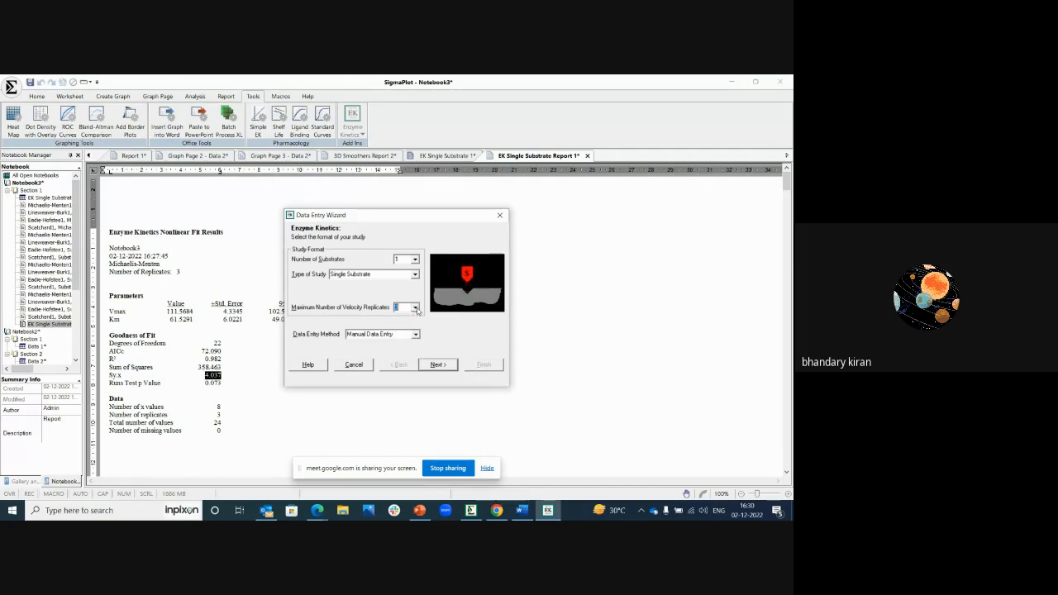
click(428, 367)
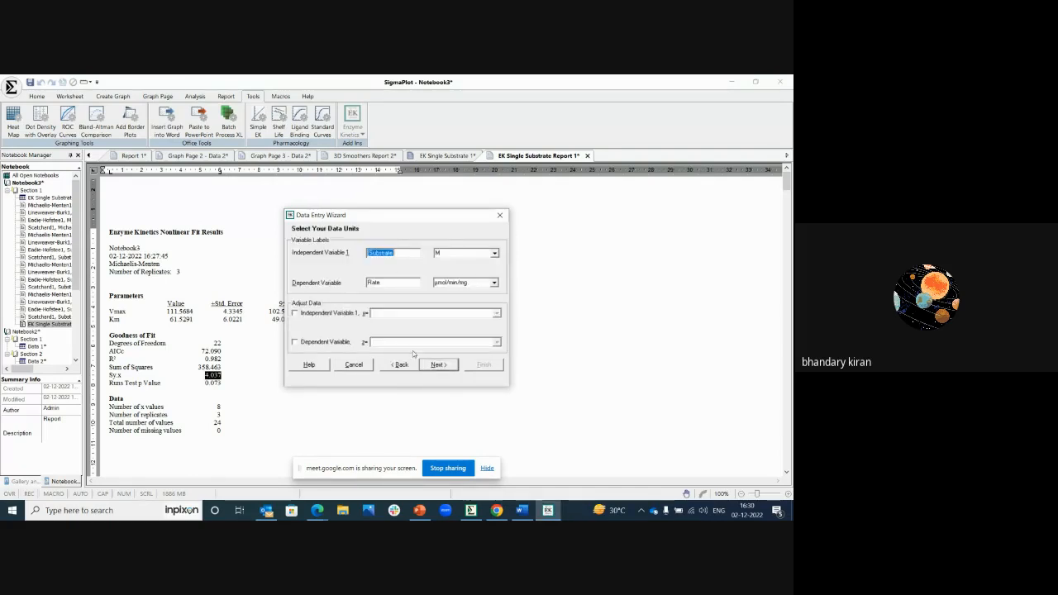
click(438, 365)
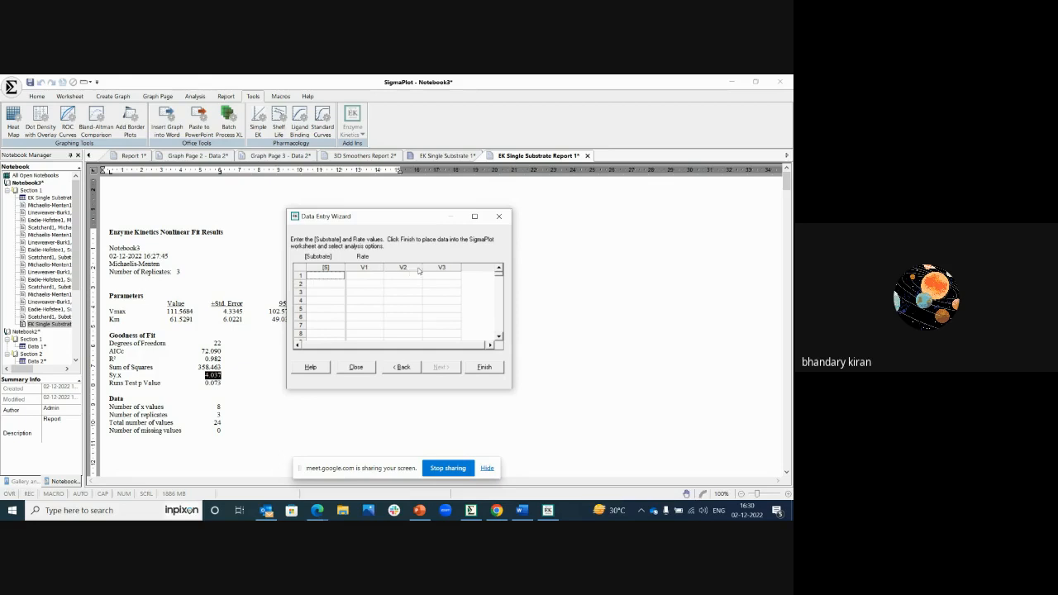
click(364, 276)
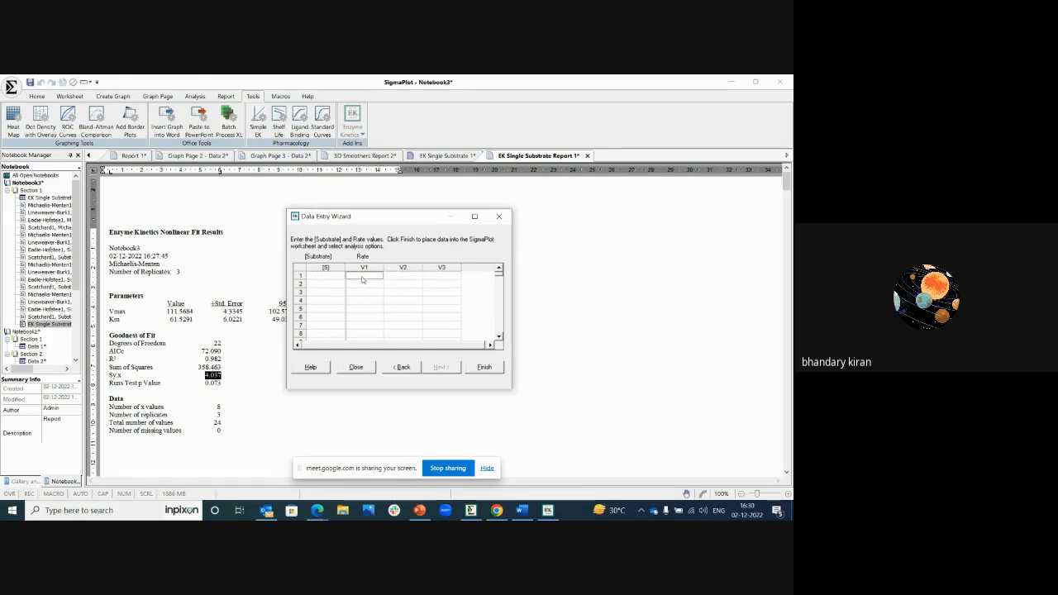
click(365, 285)
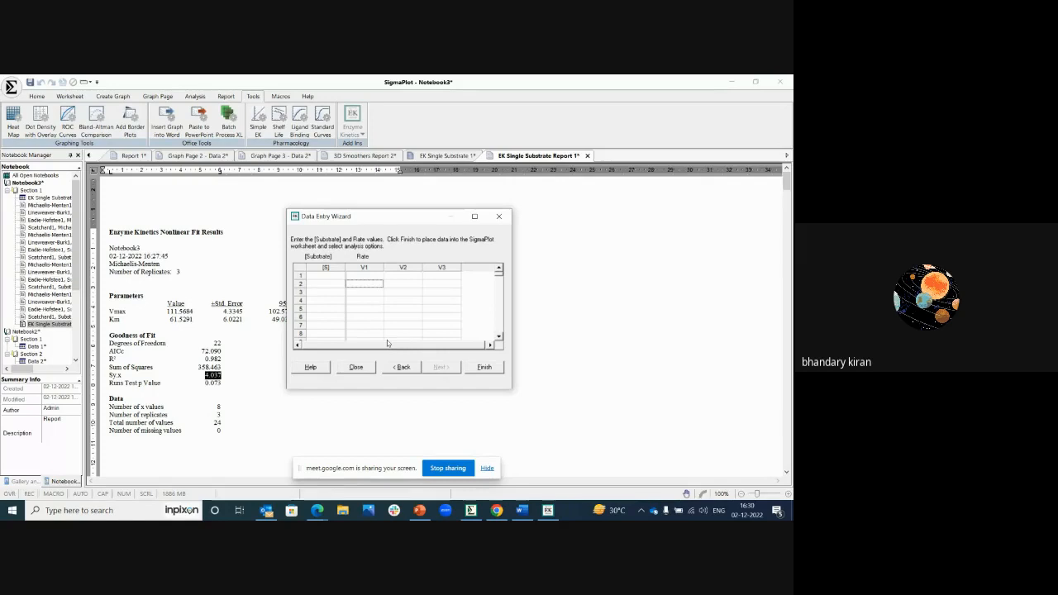
click(499, 217)
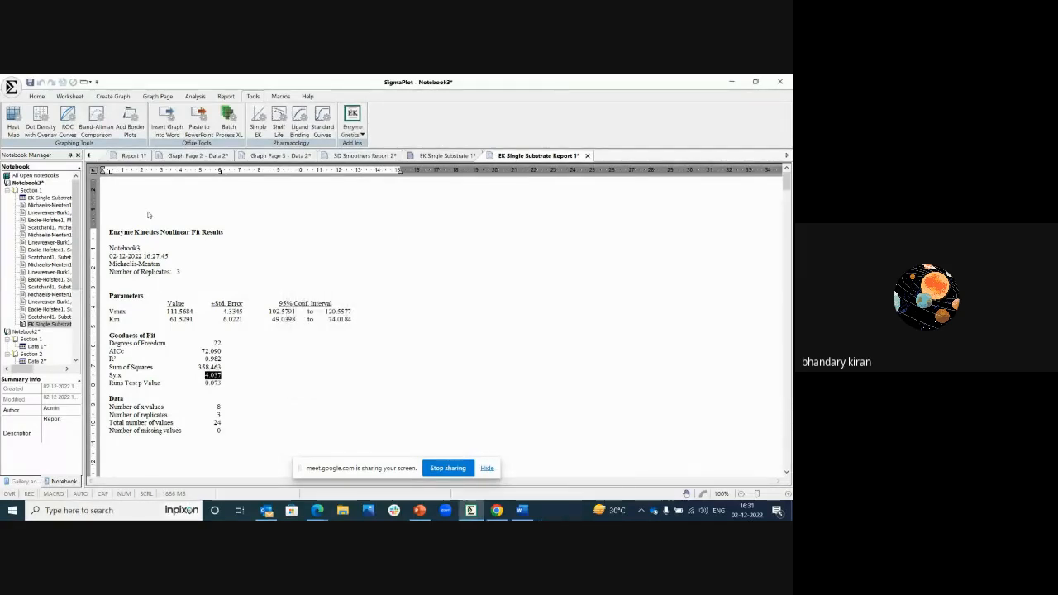
Step: Open the Michaelis-Menten fit's Lineweaver-Burk graph page and select its graph
click(55, 212)
double_click(54, 212)
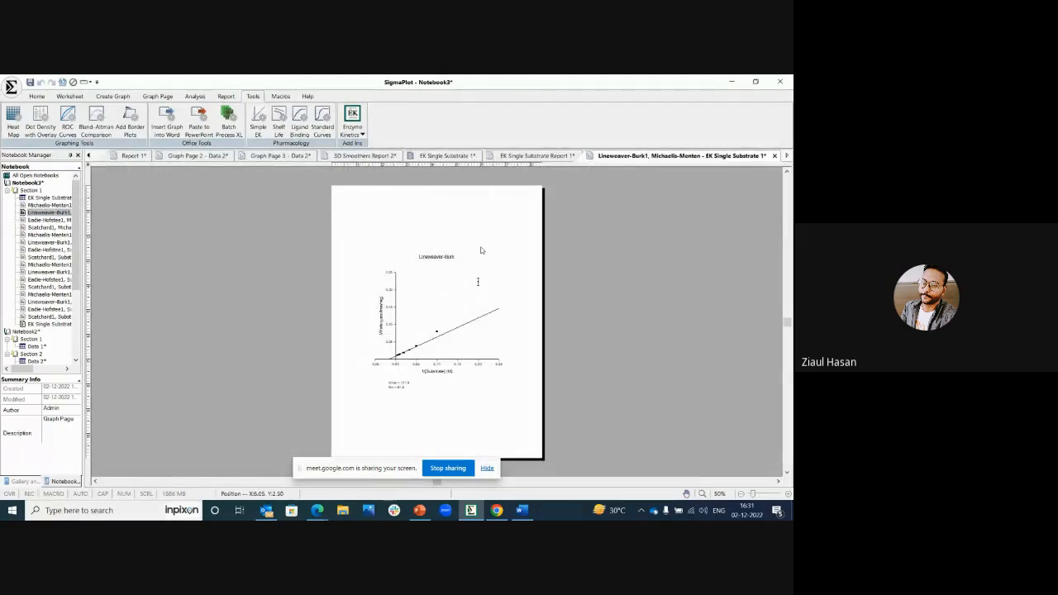
right_click(446, 292)
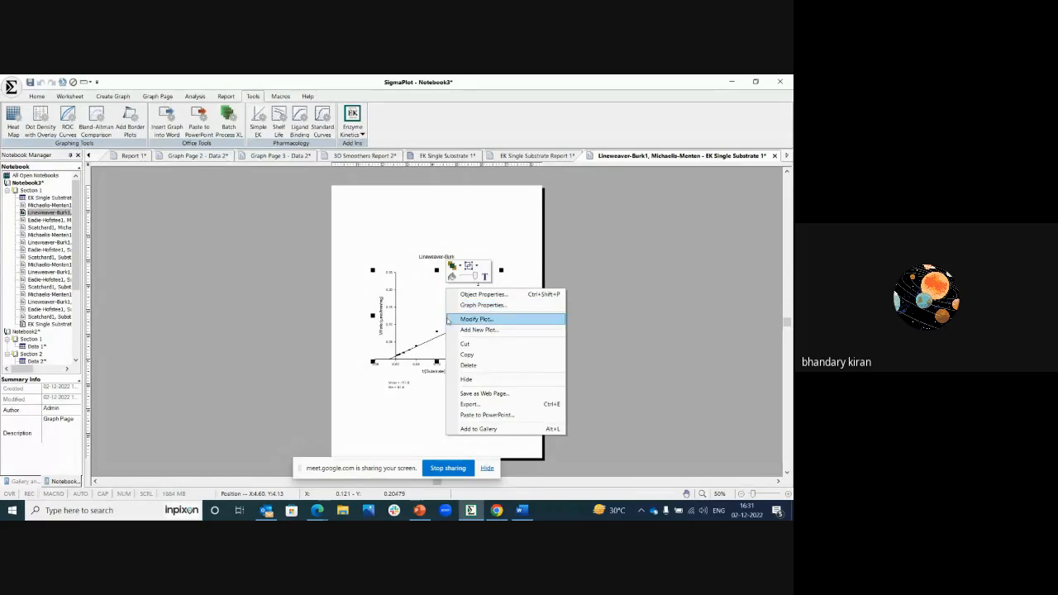
click(404, 235)
click(430, 300)
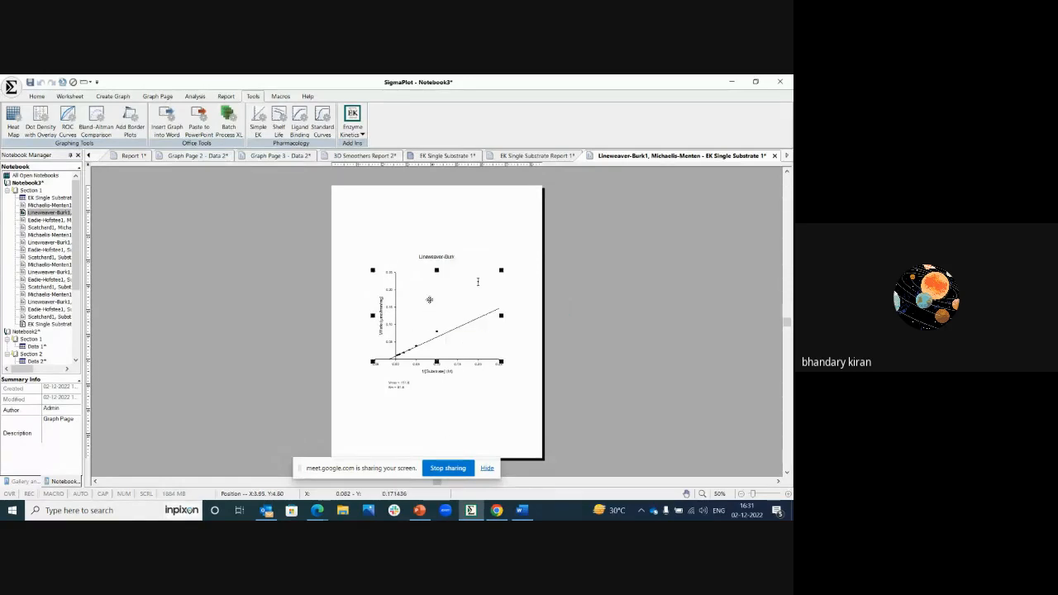
Step: Start adding a Scatter Plot with Simple Error Bars to the graph, using Worksheet Columns symbol values and the XY Pair data format
right_click(429, 300)
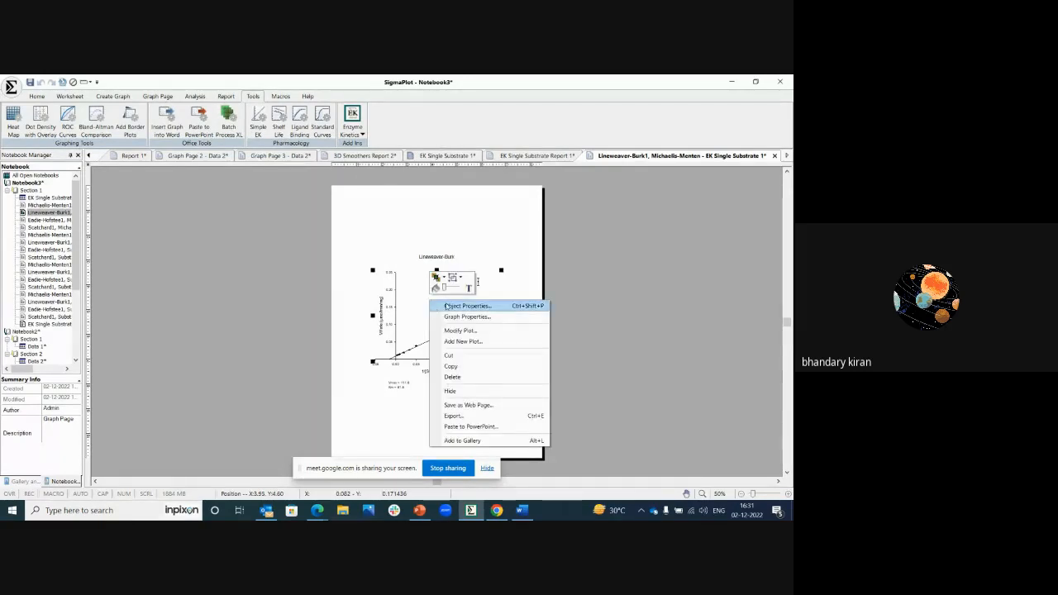
click(463, 342)
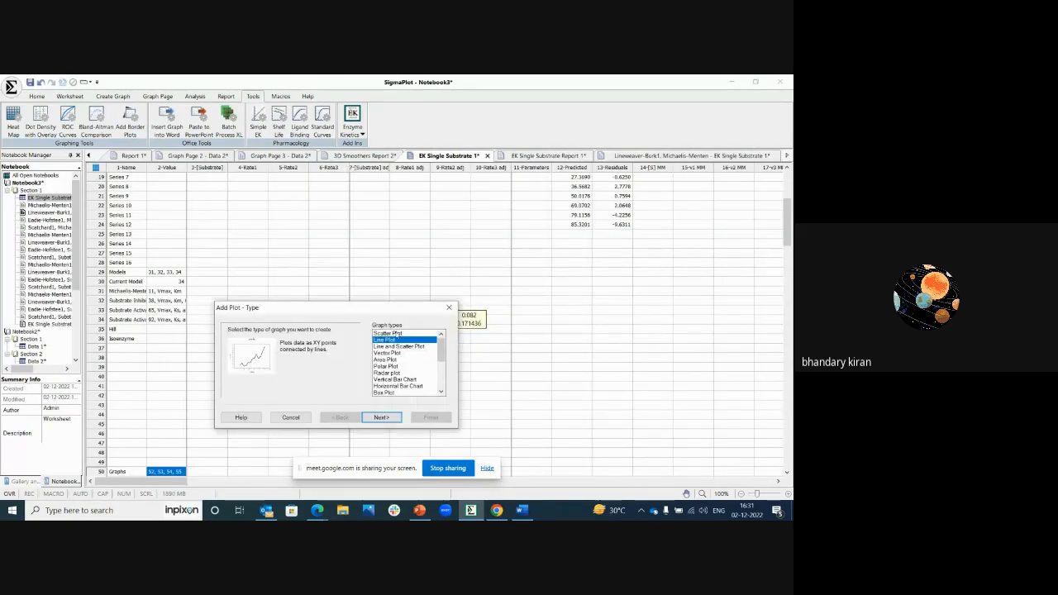
click(388, 333)
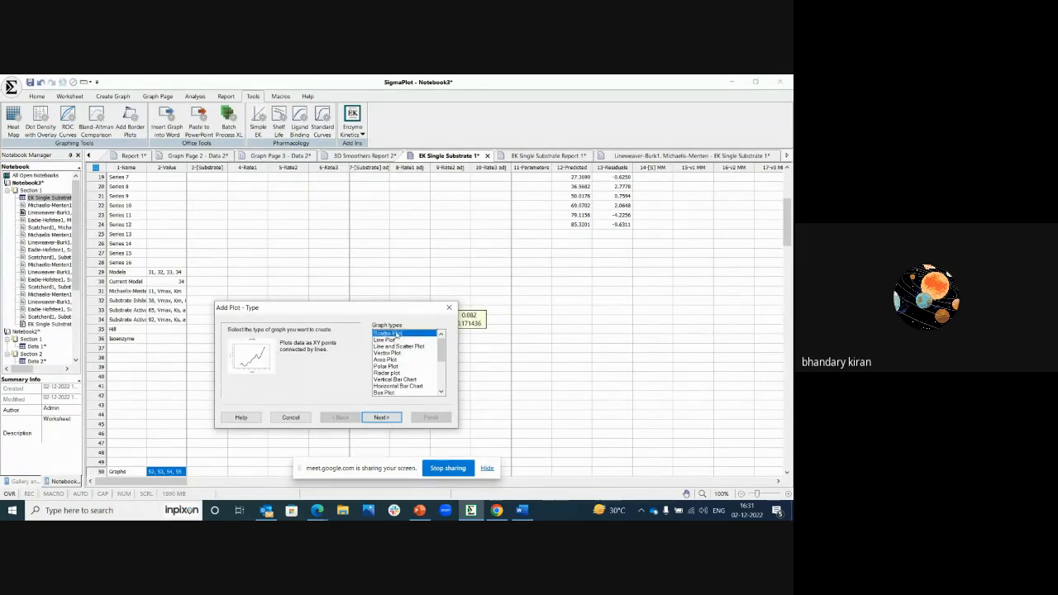
click(382, 418)
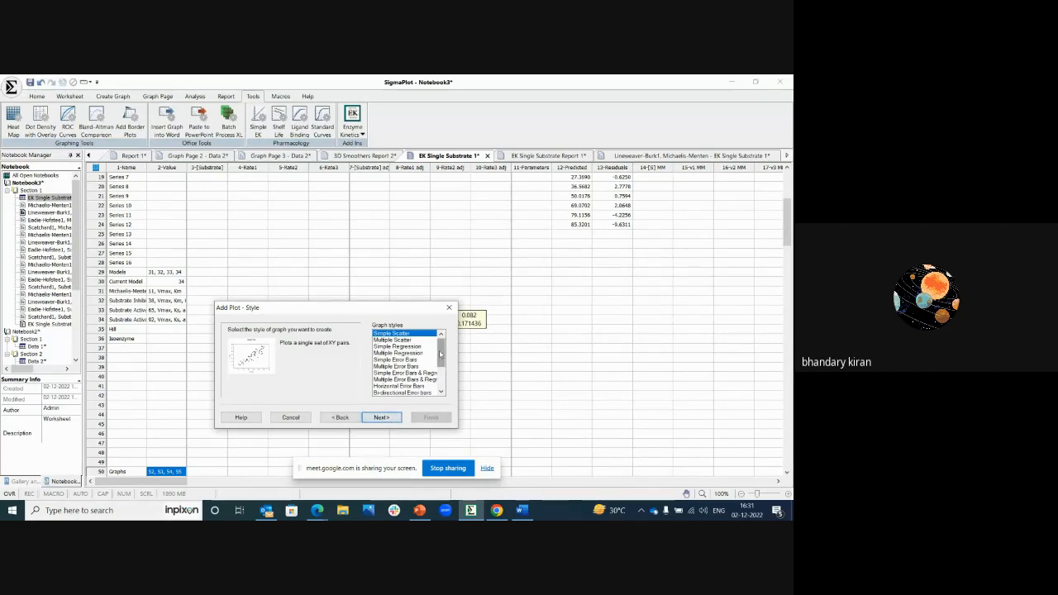
click(397, 360)
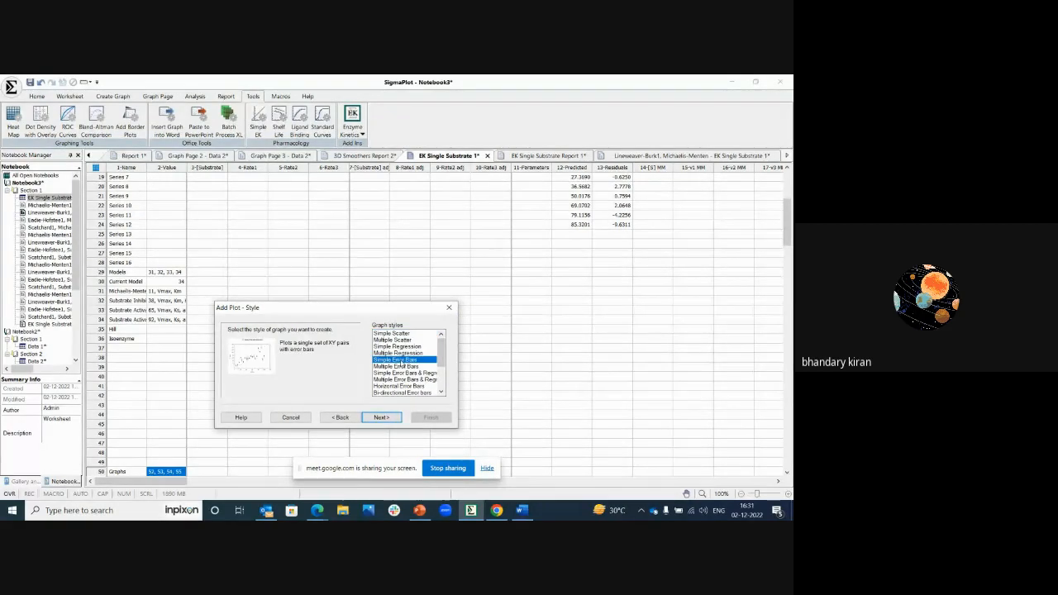
click(385, 417)
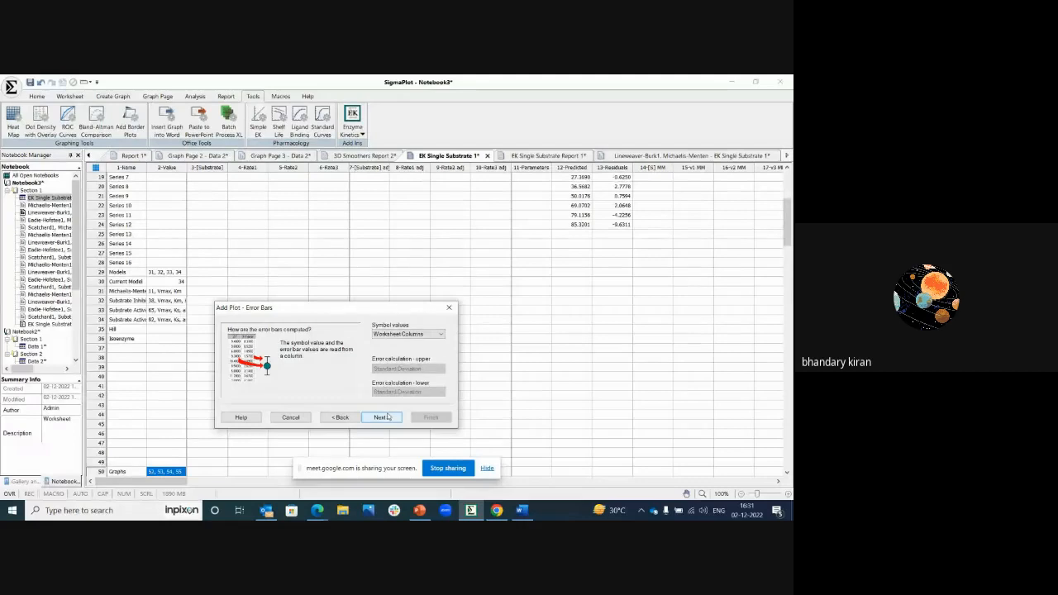
click(386, 416)
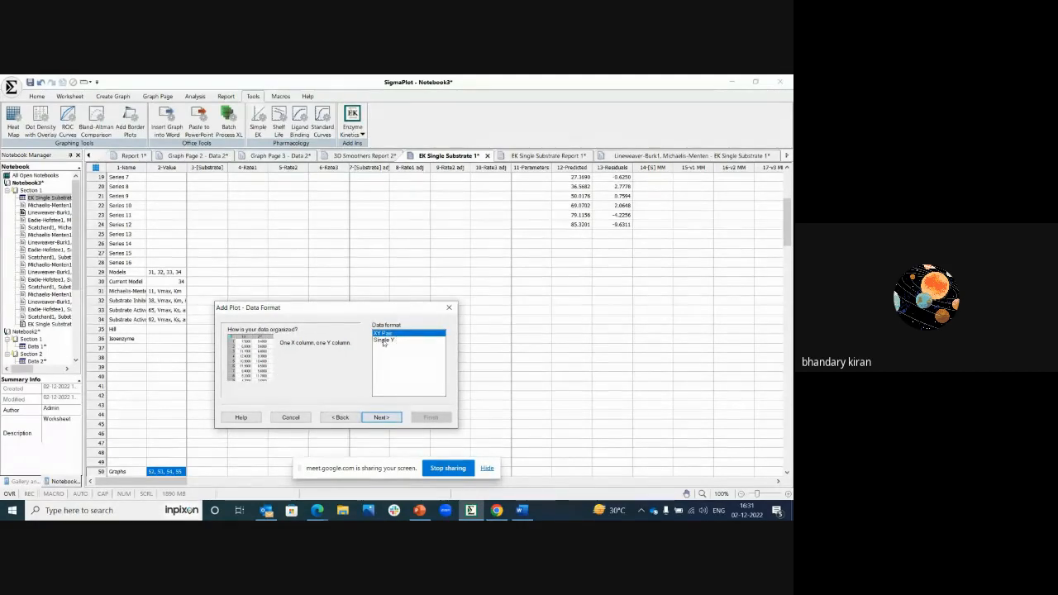
click(395, 417)
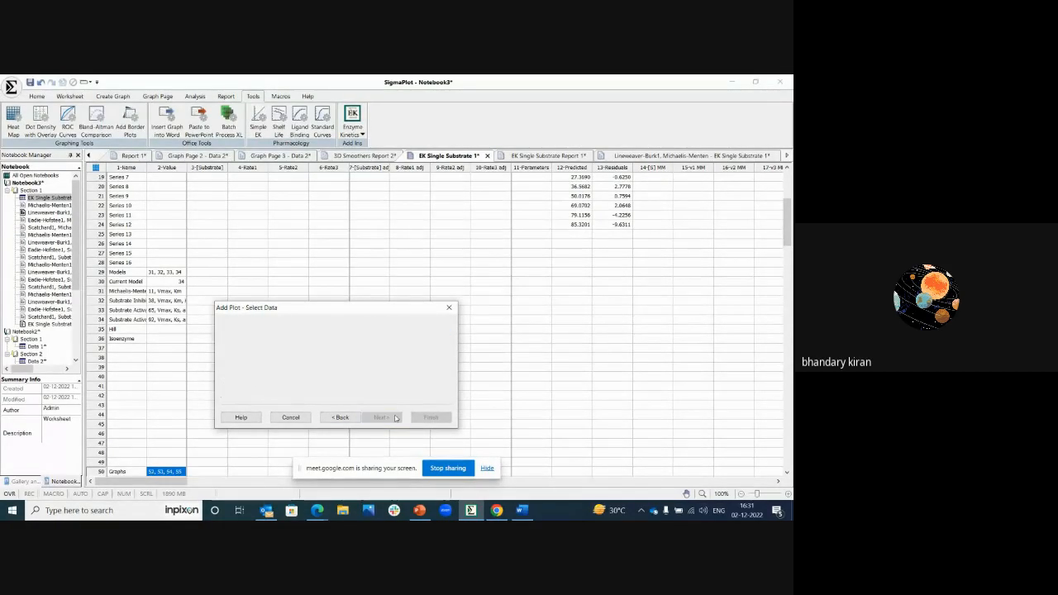
click(341, 417)
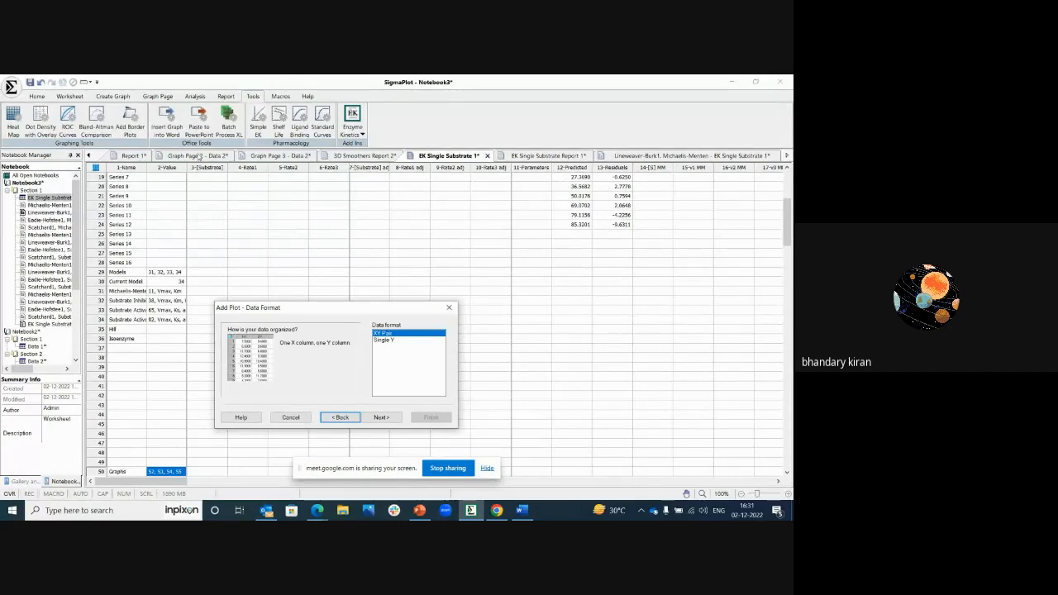
Step: Open the Notebook2 Data 2 worksheet for the error-bar plot and keep the XY Pair format to reach column selection
click(89, 155)
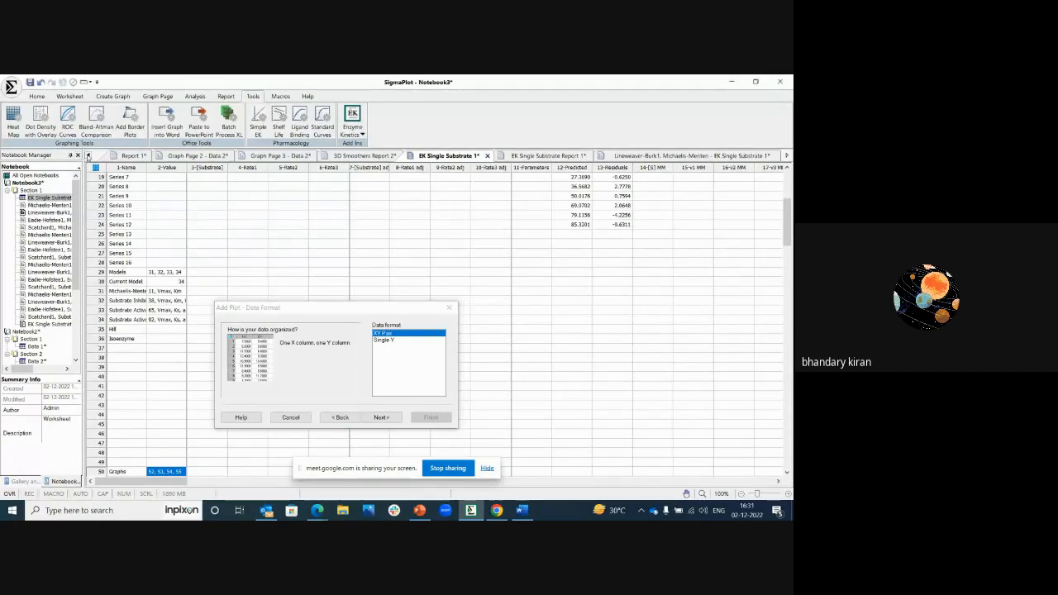
click(88, 155)
click(89, 156)
click(89, 155)
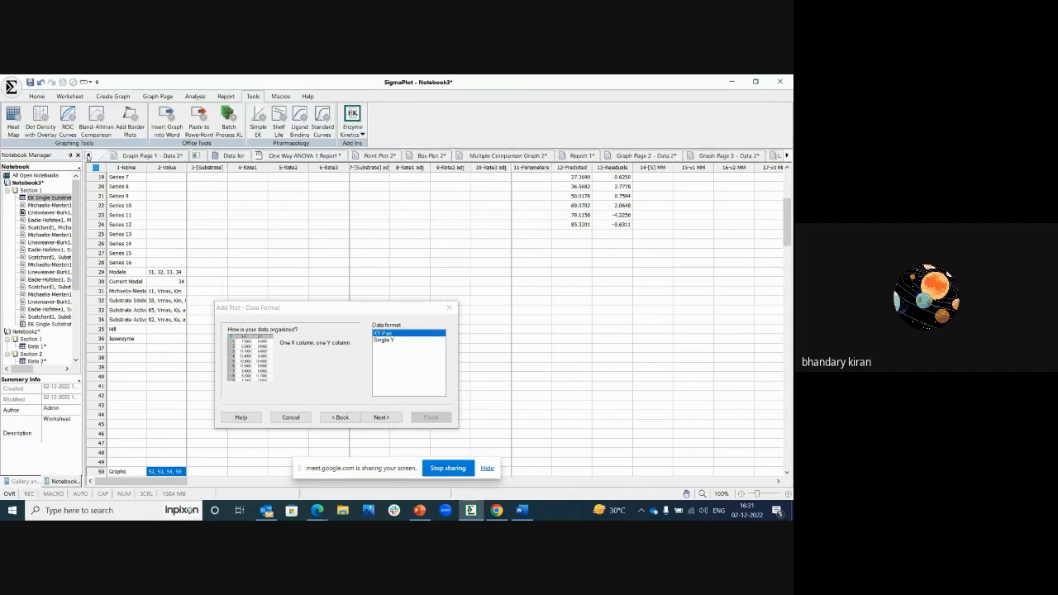
click(88, 156)
click(89, 156)
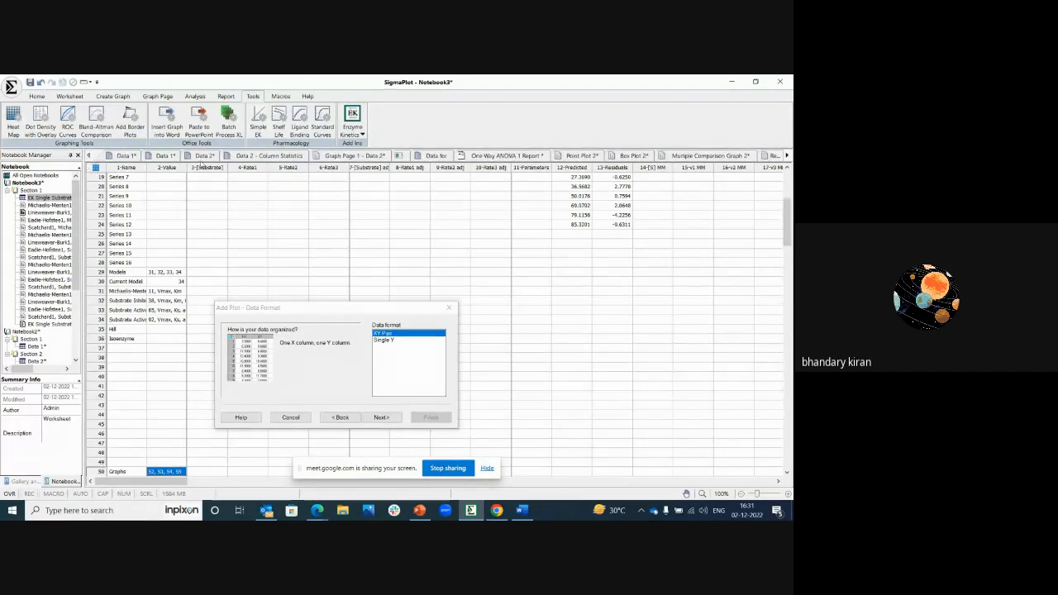
click(203, 156)
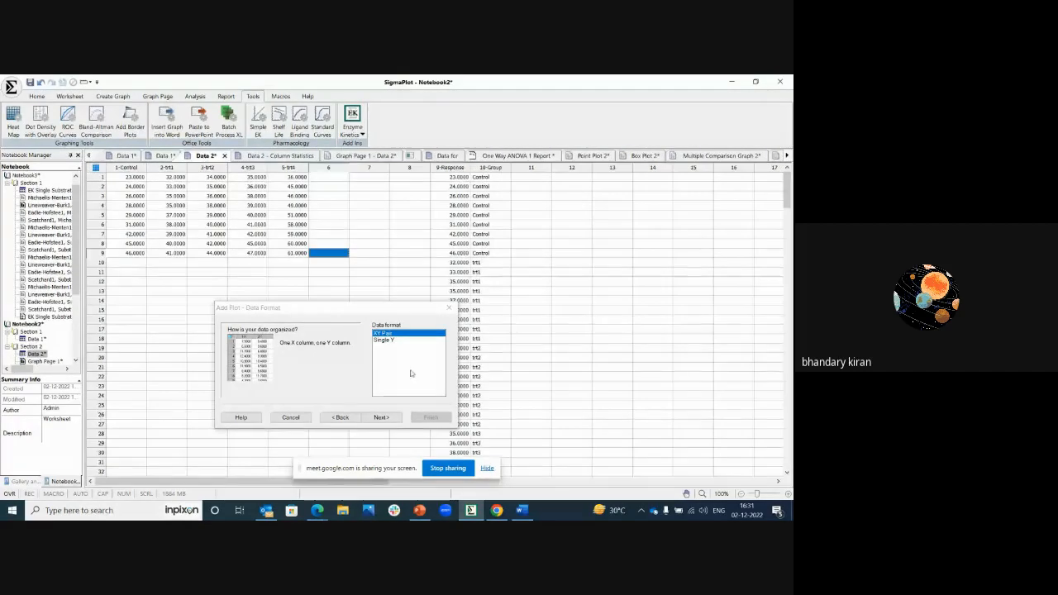
click(393, 421)
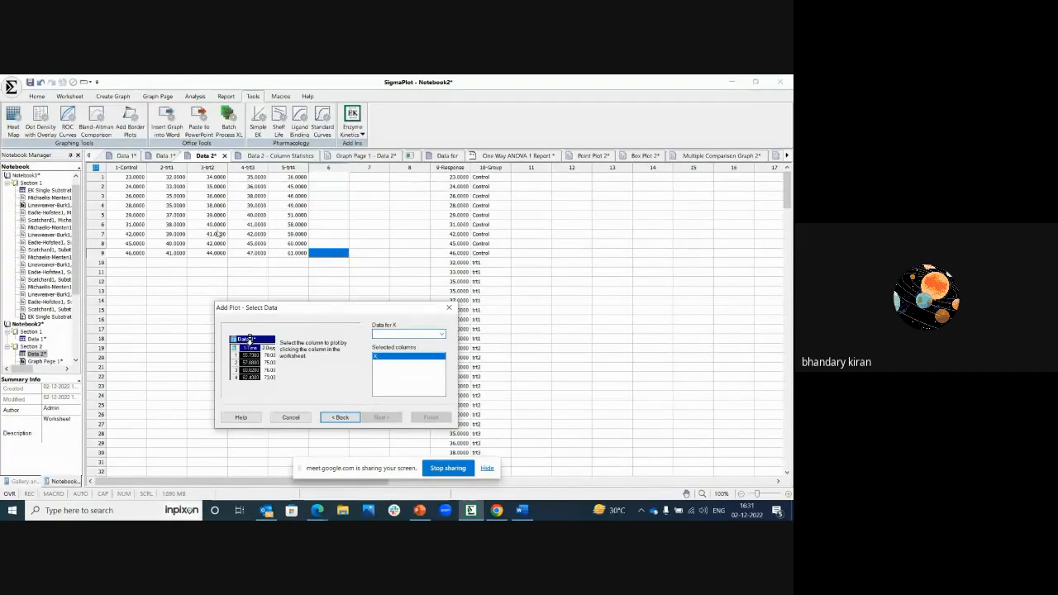
Step: Assign 1-Control to X, 2-trt1 to Y and 5-trt4 to Error, and finish adding the plot
click(141, 168)
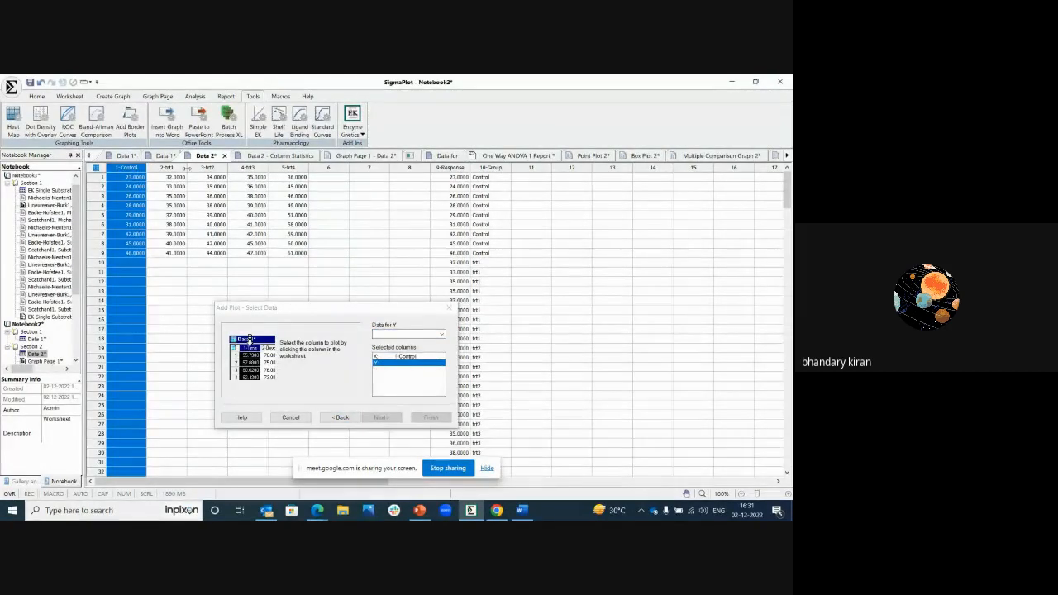
click(169, 168)
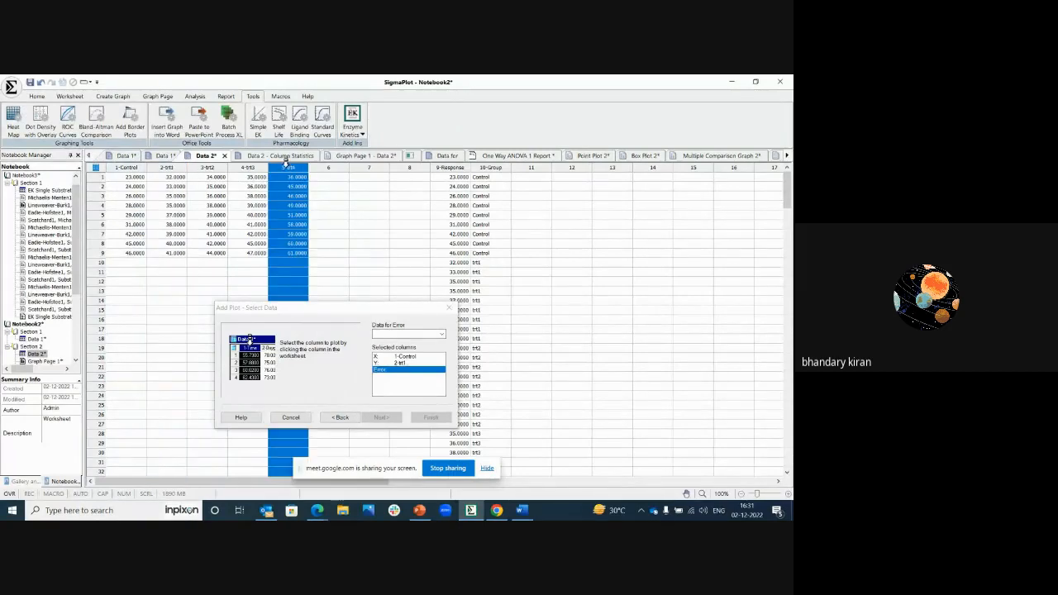
click(287, 165)
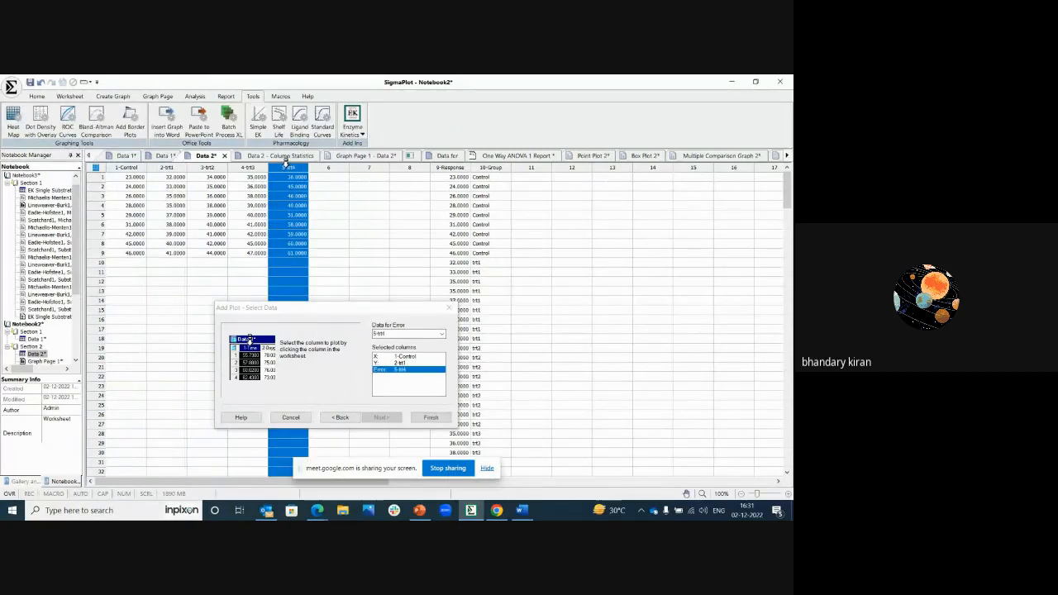
click(431, 417)
Step: Shift the new 2D error-bar graph up and left, and move the 3D graph to the right to reduce their overlap
click(455, 322)
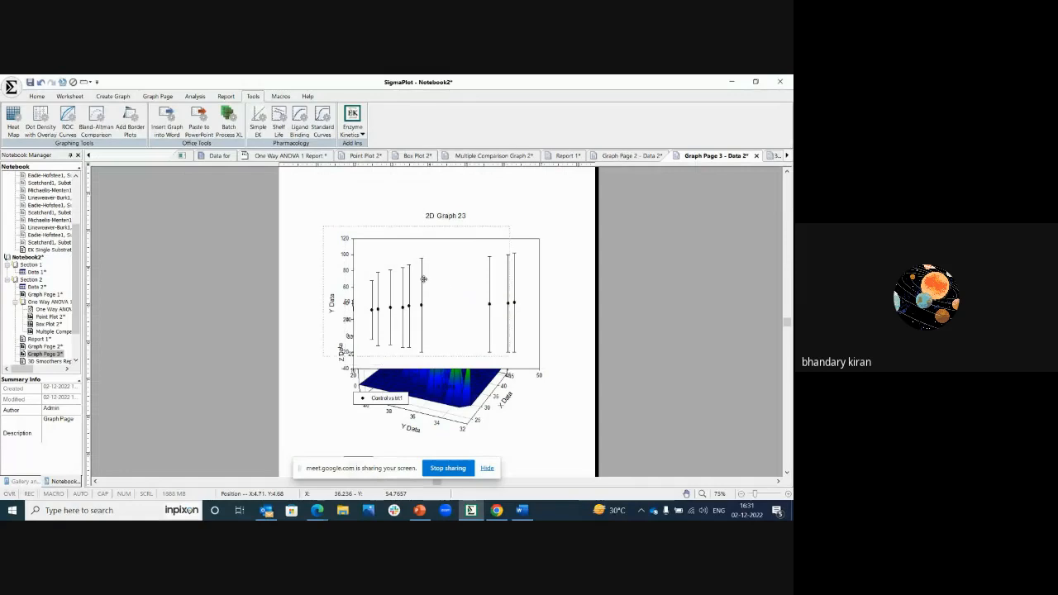
drag(457, 296, 412, 279)
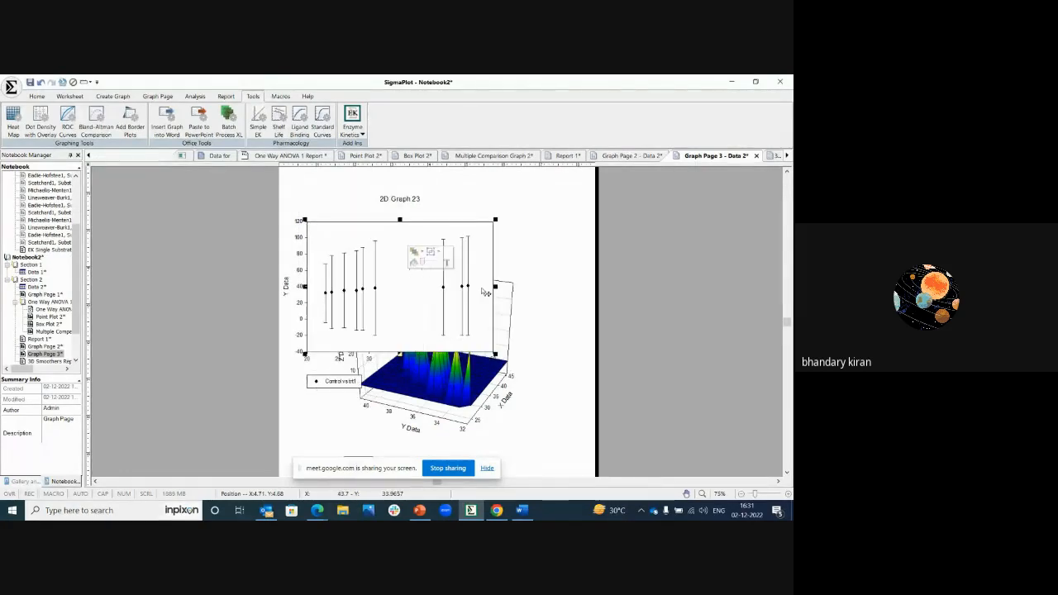
double_click(482, 379)
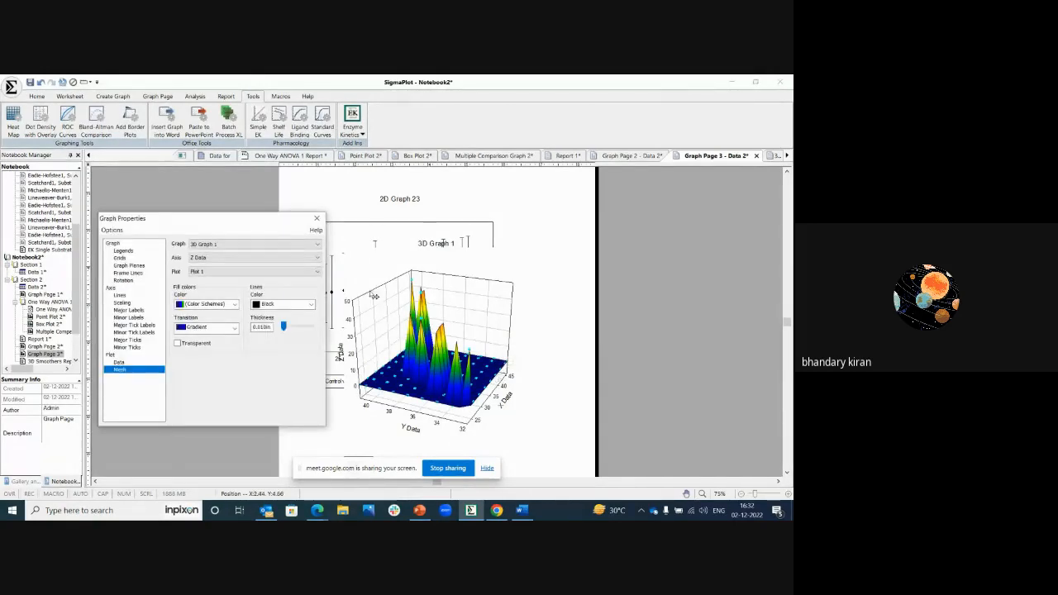
click(317, 218)
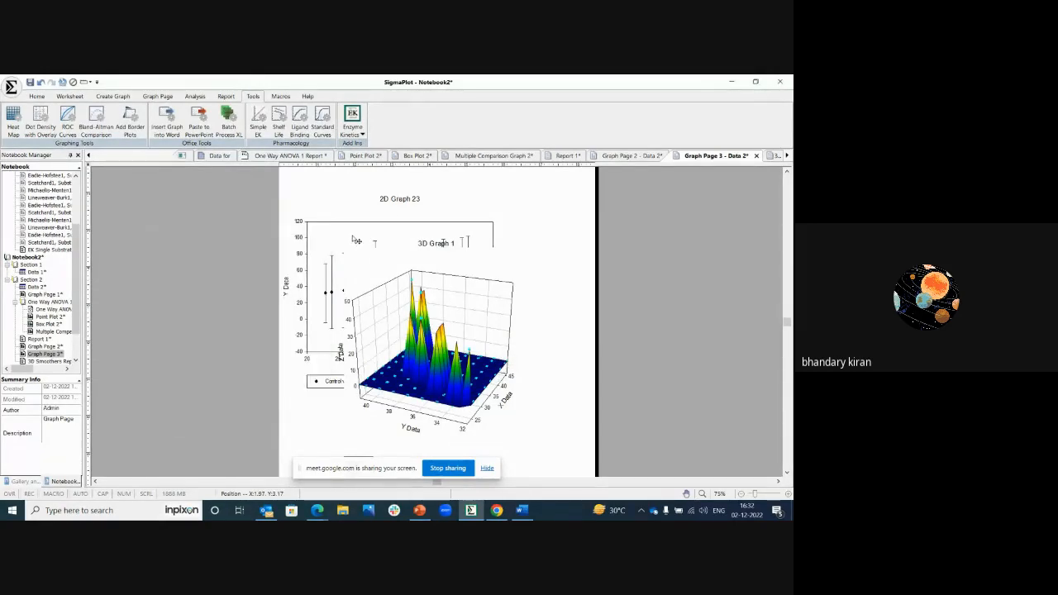
mouse_move(429, 321)
mouse_down()
mouse_move(473, 355)
mouse_move(503, 357)
mouse_move(437, 330)
mouse_up()
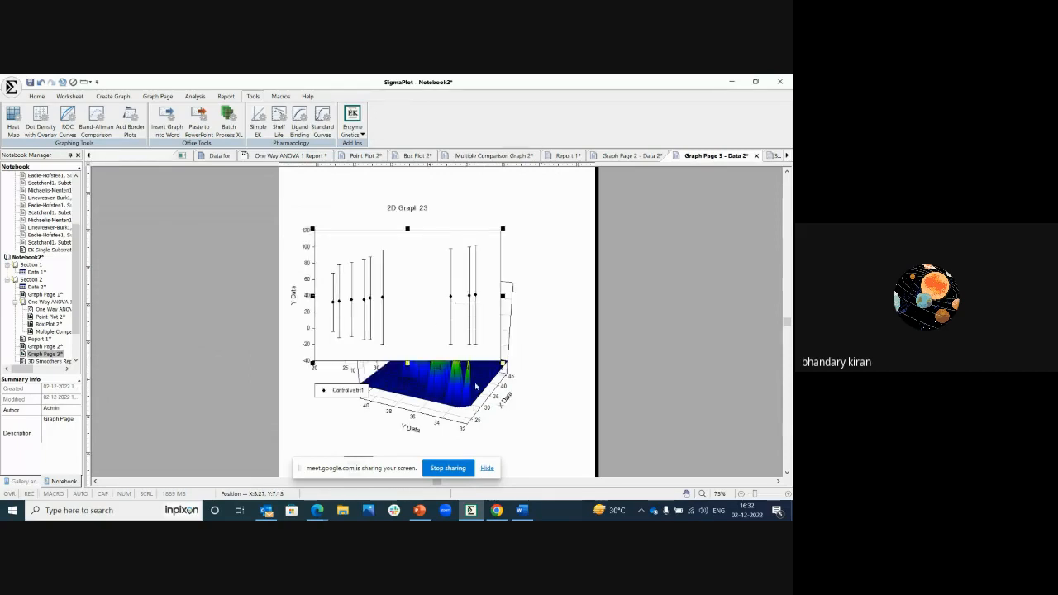
mouse_move(476, 386)
mouse_down()
mouse_move(537, 369)
mouse_move(357, 291)
mouse_up()
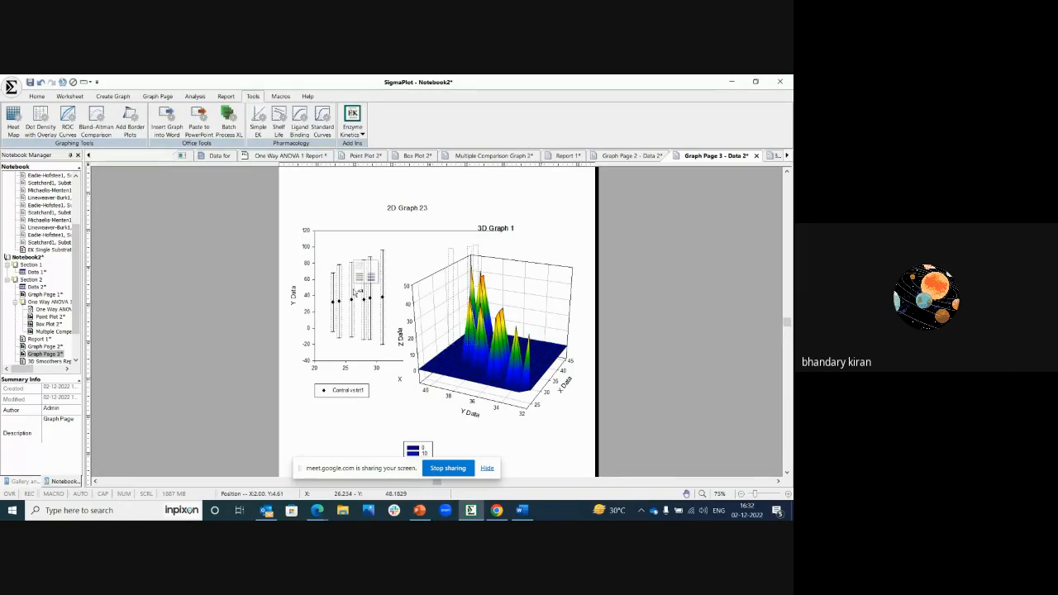
Step: Move the 2D error-bar graph down to the lower part of the page and shrink it from its upper-left corner
click(414, 263)
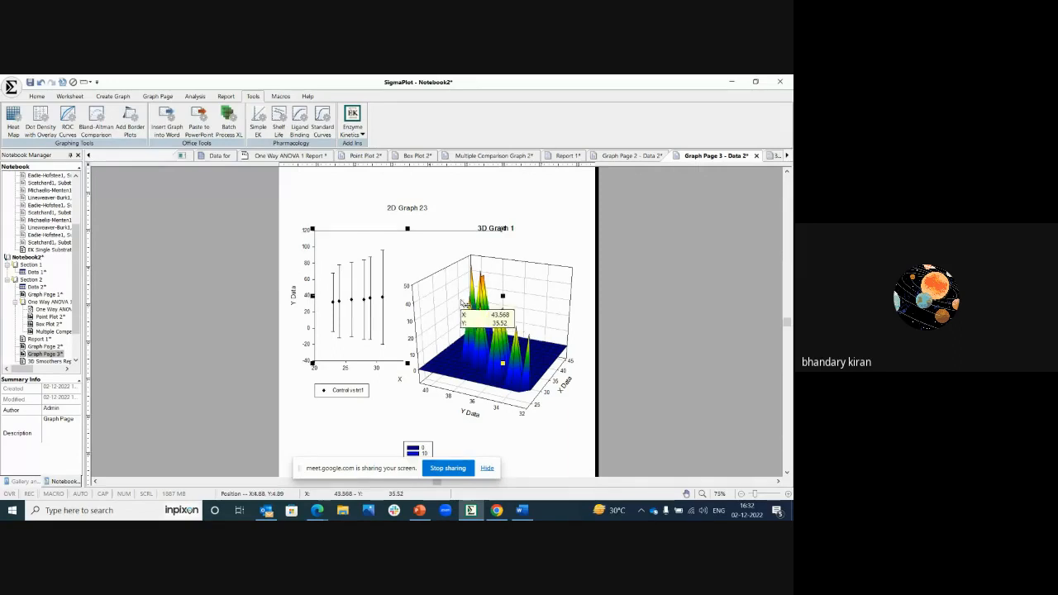
drag(463, 304, 424, 399)
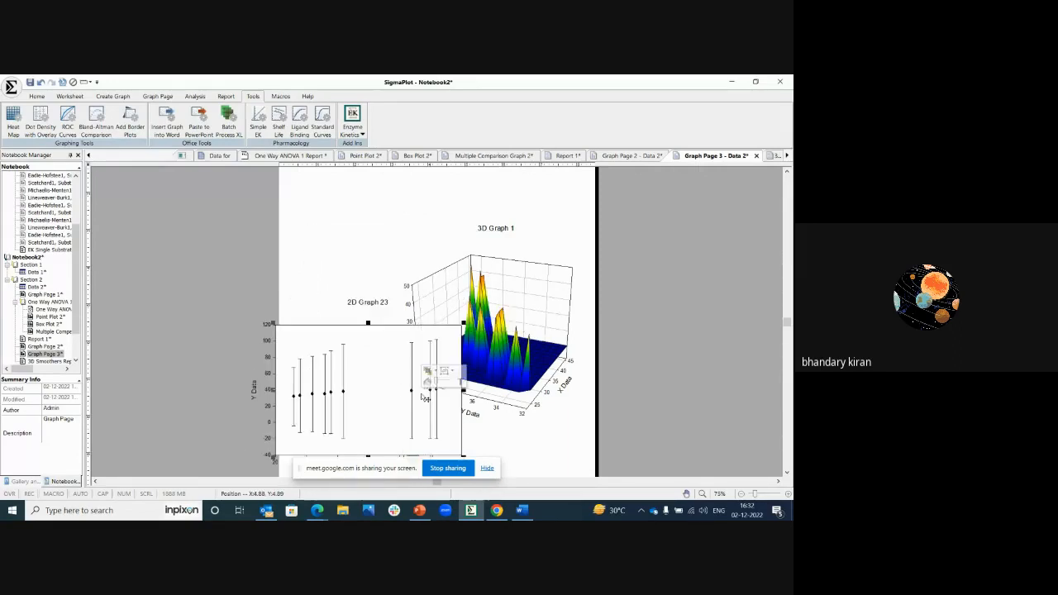
drag(274, 323, 319, 349)
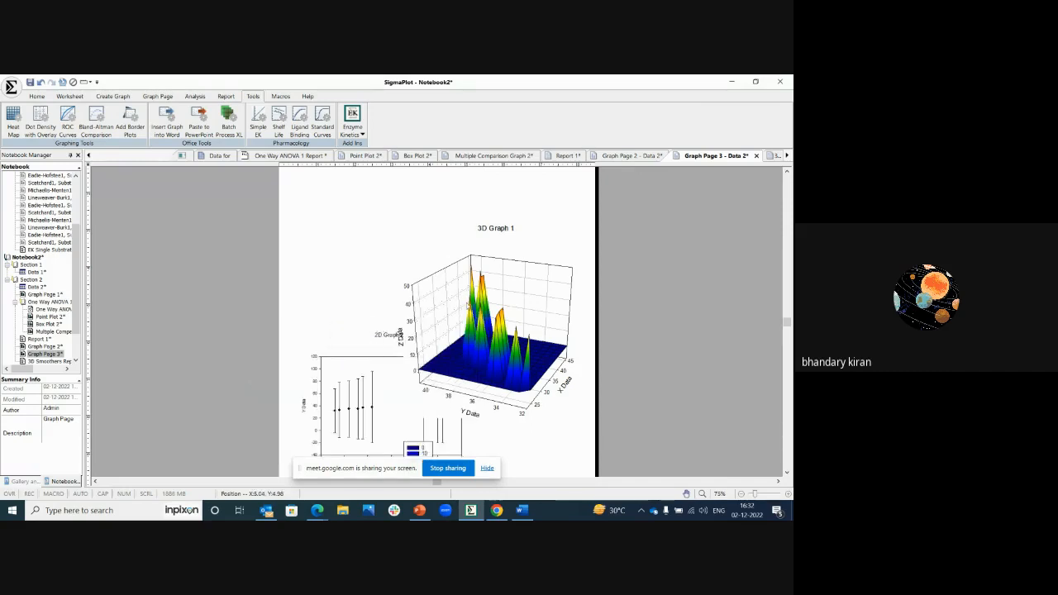
Step: Move the 3D graph up and left above the error-bar graph and shrink it to fit within the page
drag(468, 305, 349, 228)
drag(498, 306, 361, 246)
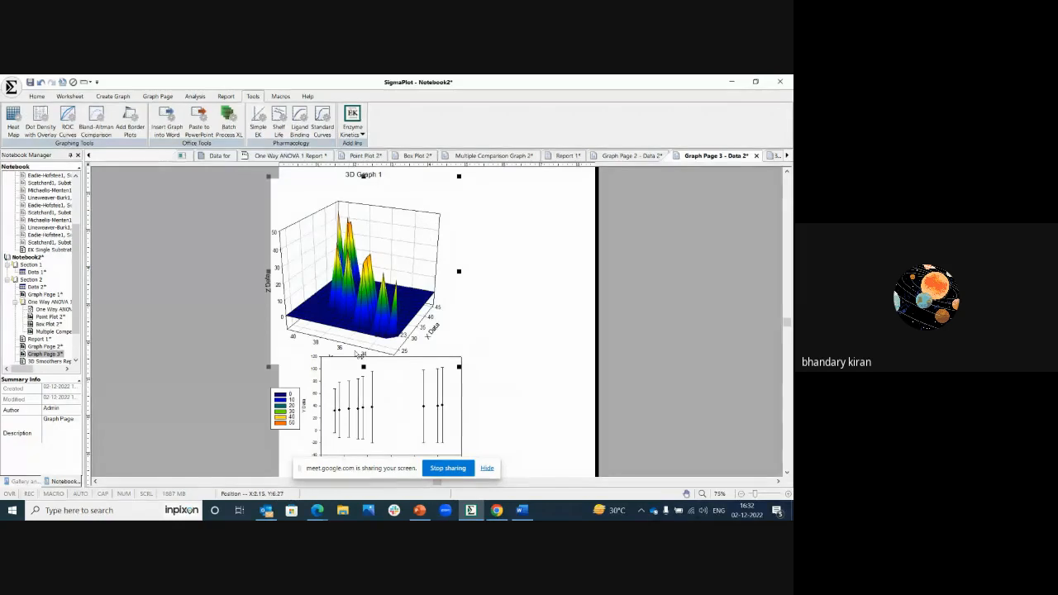
drag(268, 366, 290, 345)
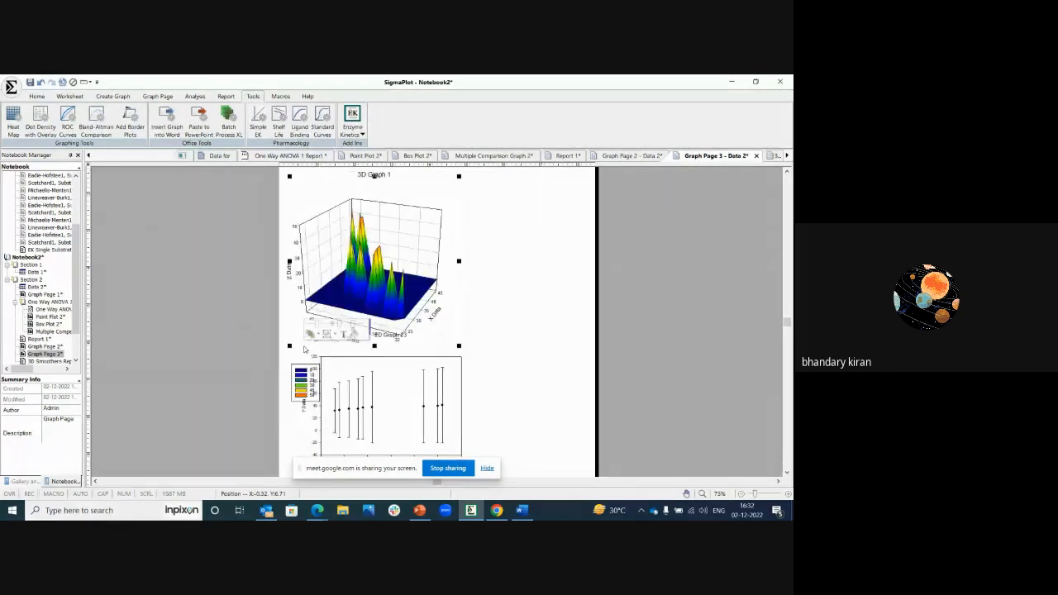
Step: Move the 3D graph's color legend off the error-bar graph to the empty space right of the 3D plot
click(540, 308)
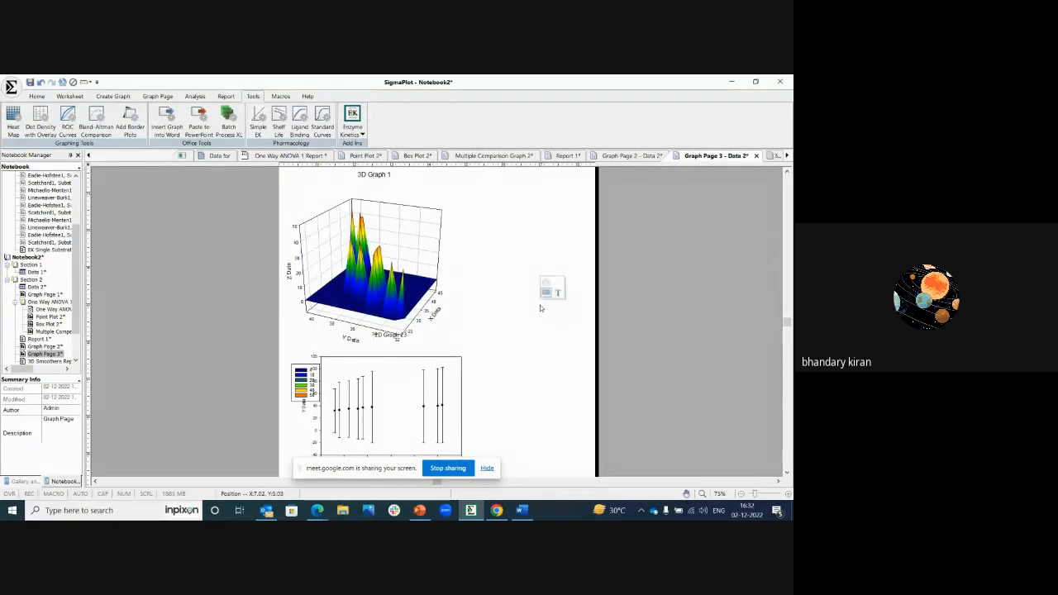
click(310, 392)
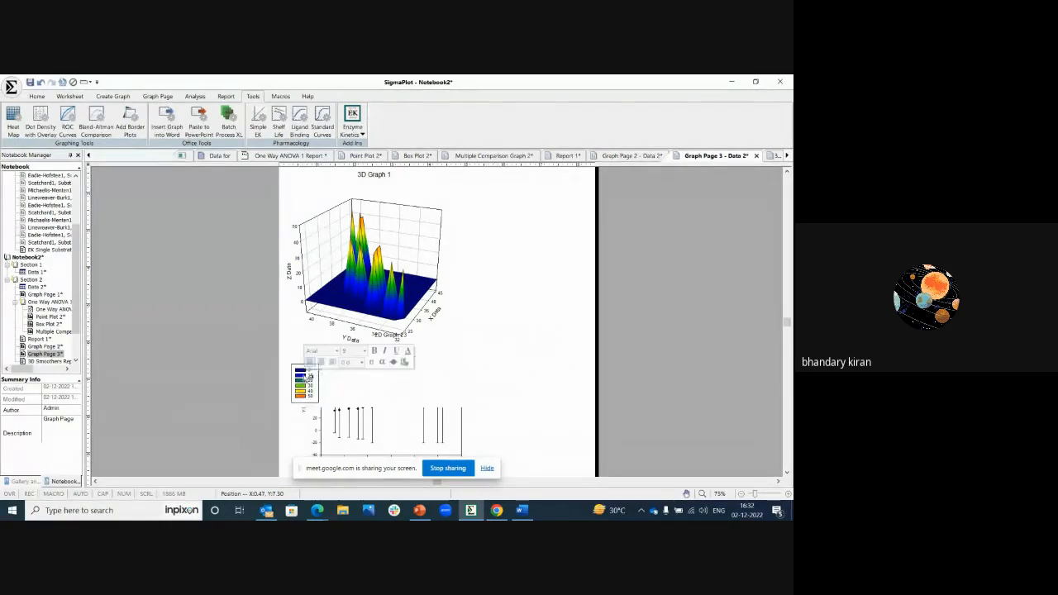
drag(299, 366, 475, 240)
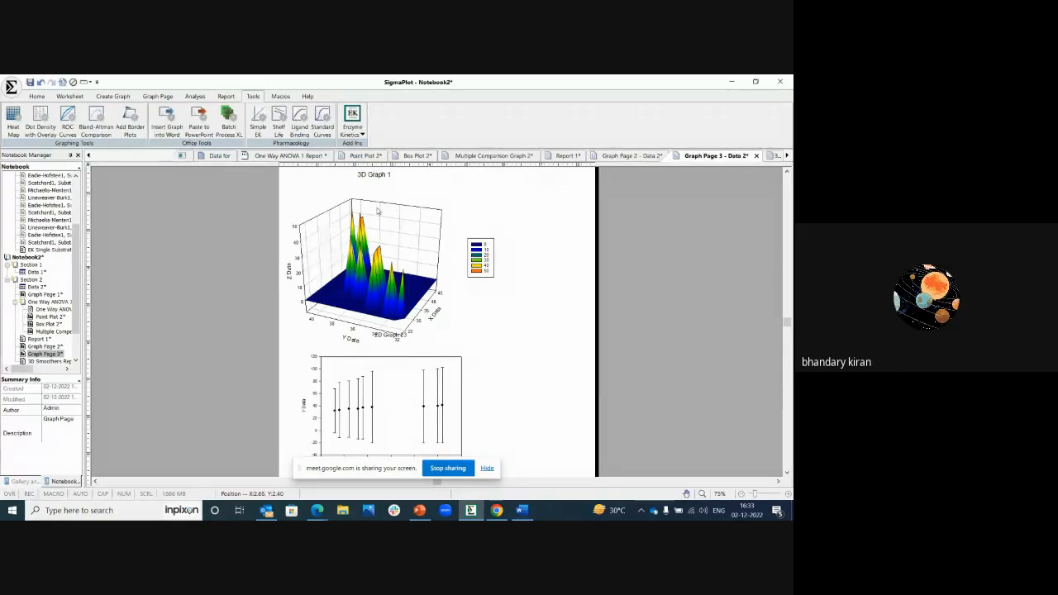
Step: Bring up the graph page formatting tools and select the tick labels on the 3D graph's Y Data axis
click(170, 98)
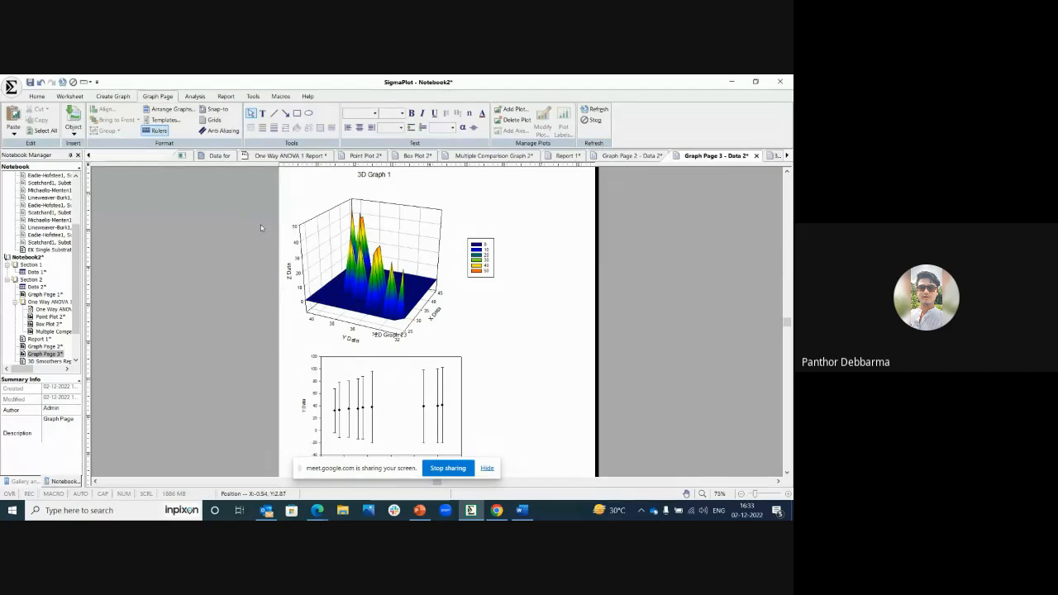
click(346, 327)
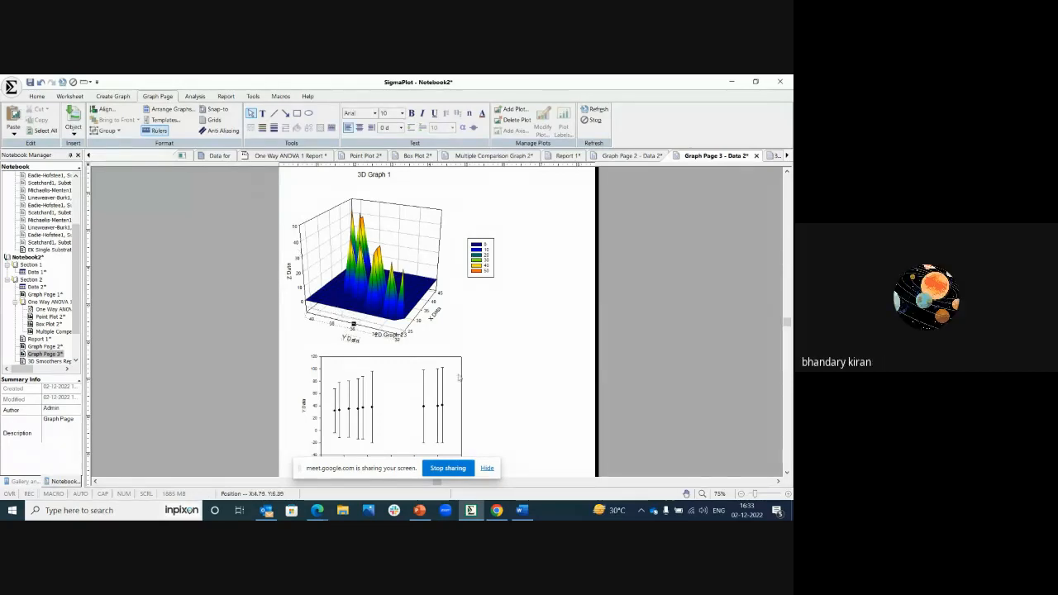
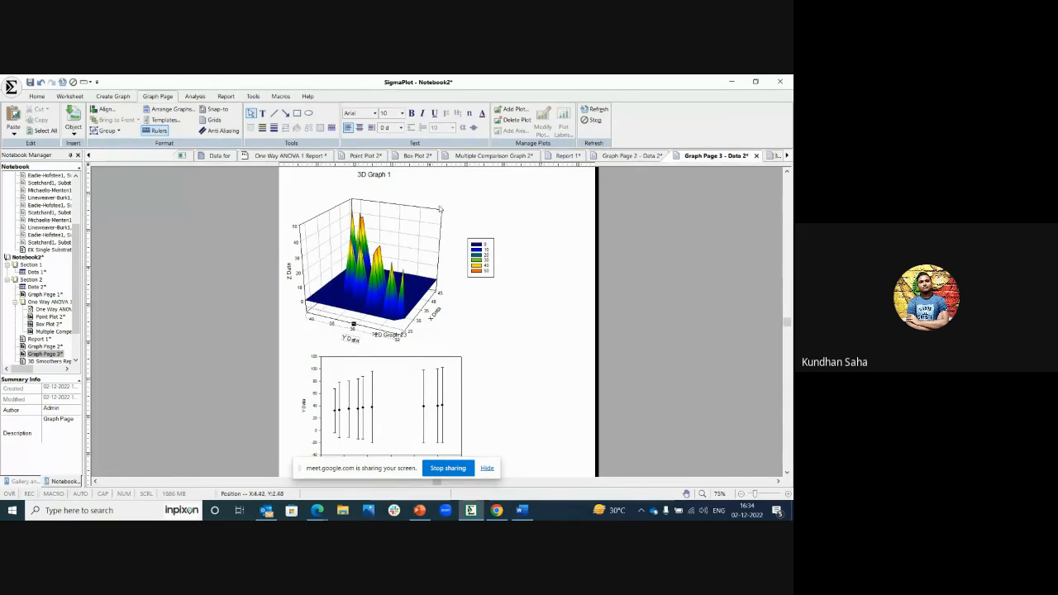
Step: Open the One Way ANOVA 1 report and view its PDF export options, closing them without exporting
click(311, 156)
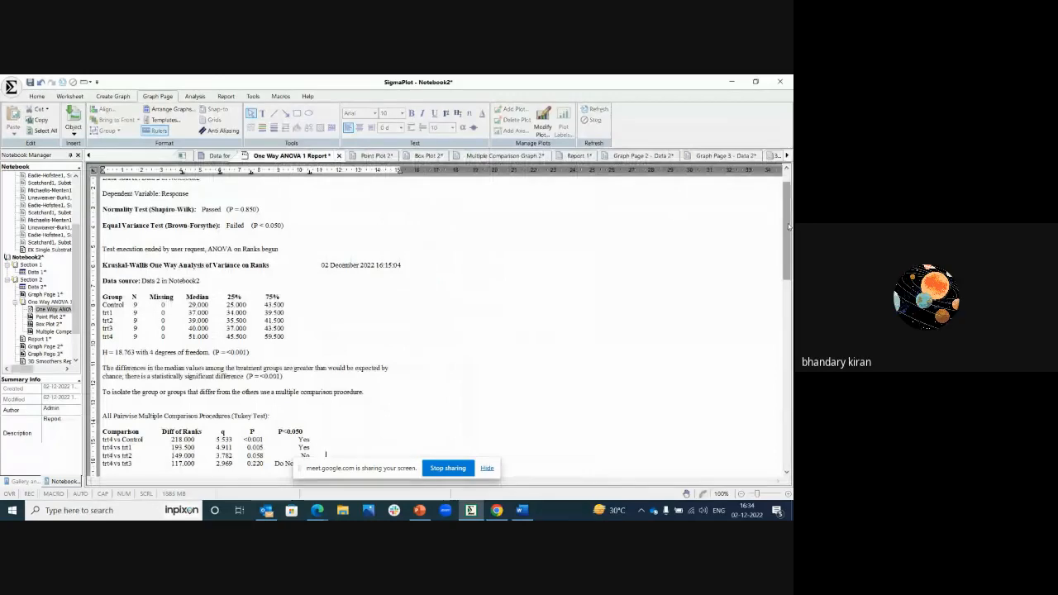
drag(790, 225, 790, 218)
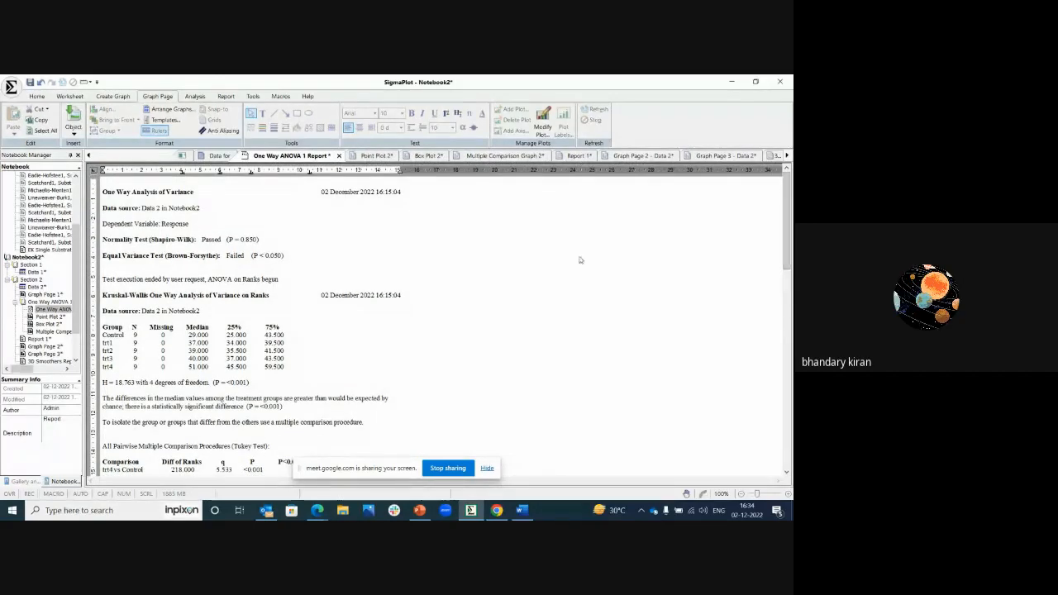
right_click(489, 254)
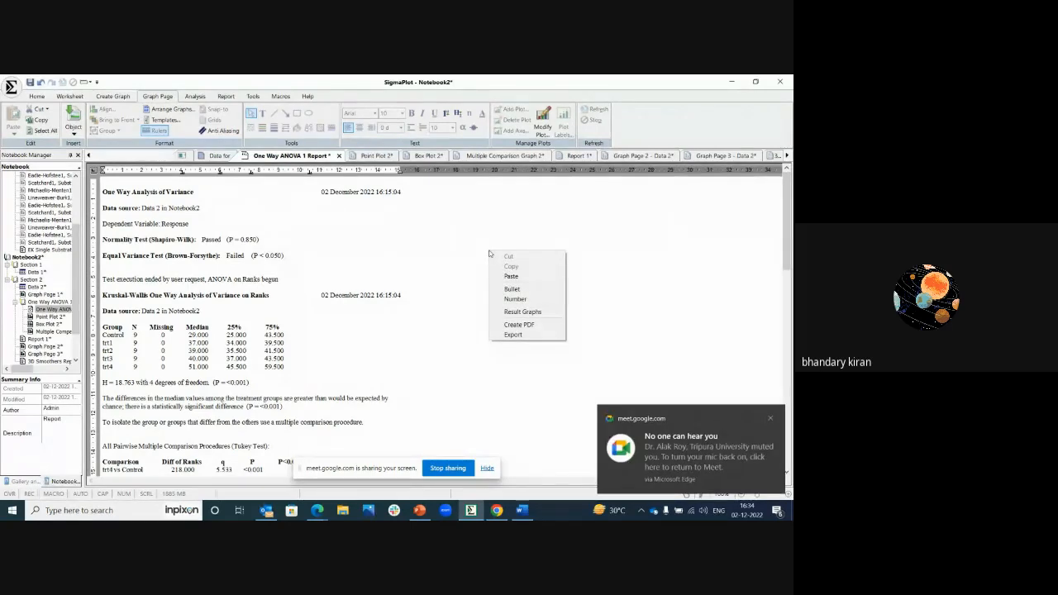
click(517, 324)
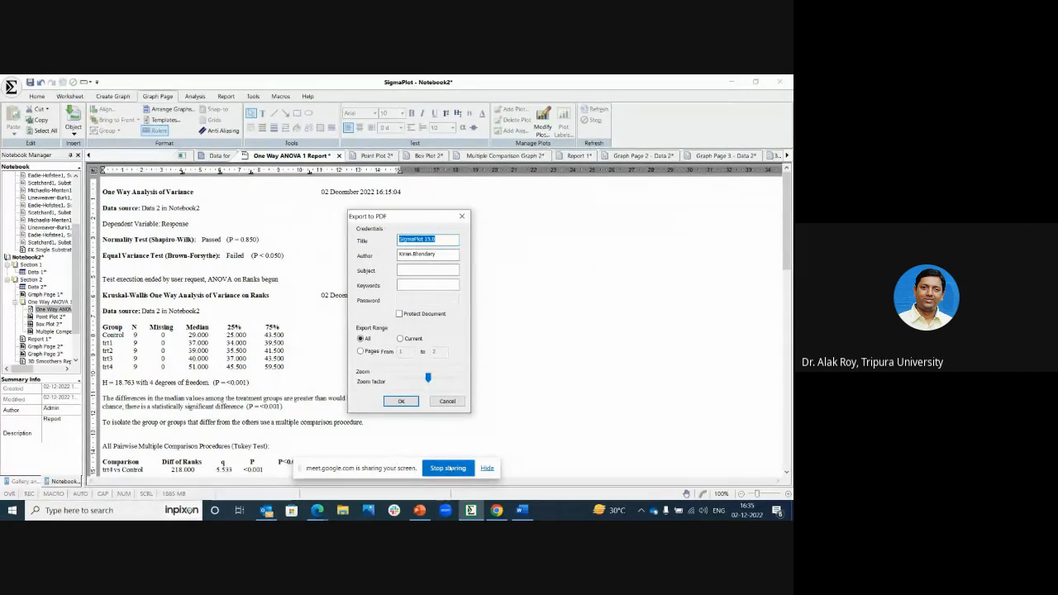
click(462, 217)
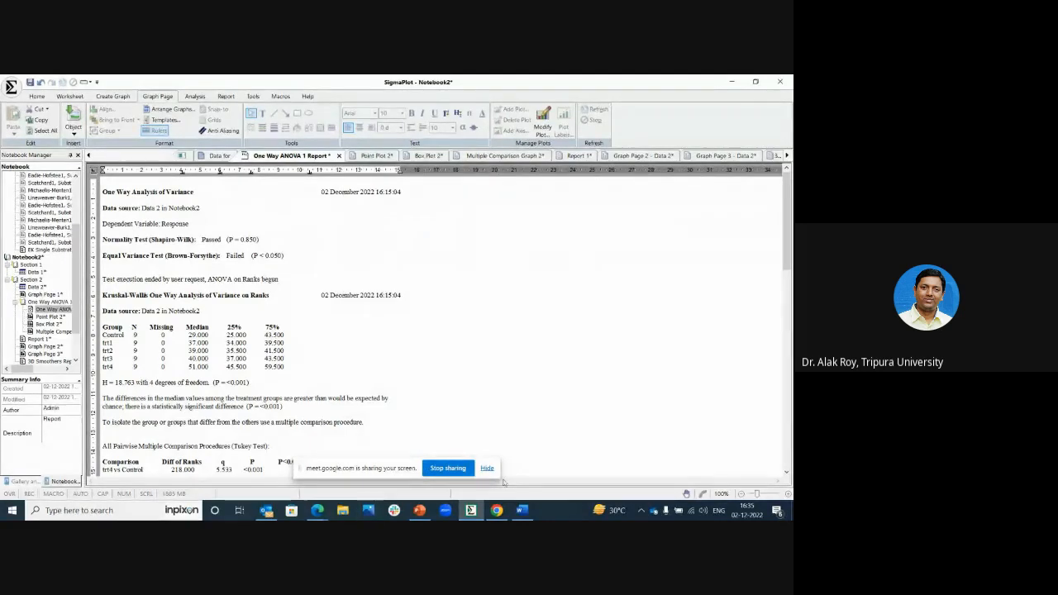
Step: Switch to the Google Meet call in Edge and unmute the microphone
mouse_move(496, 510)
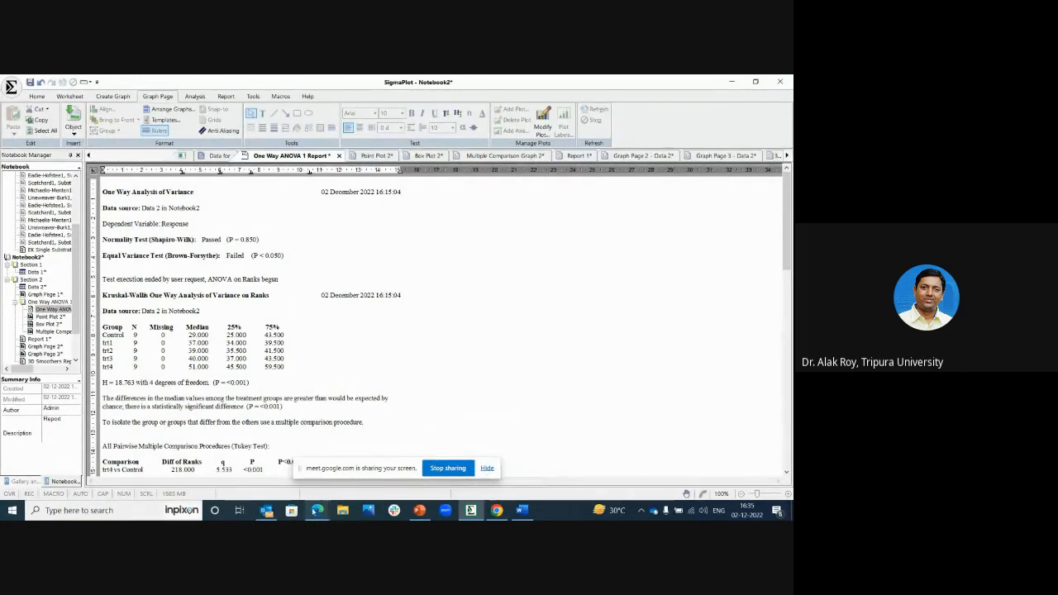
mouse_move(318, 513)
click(241, 481)
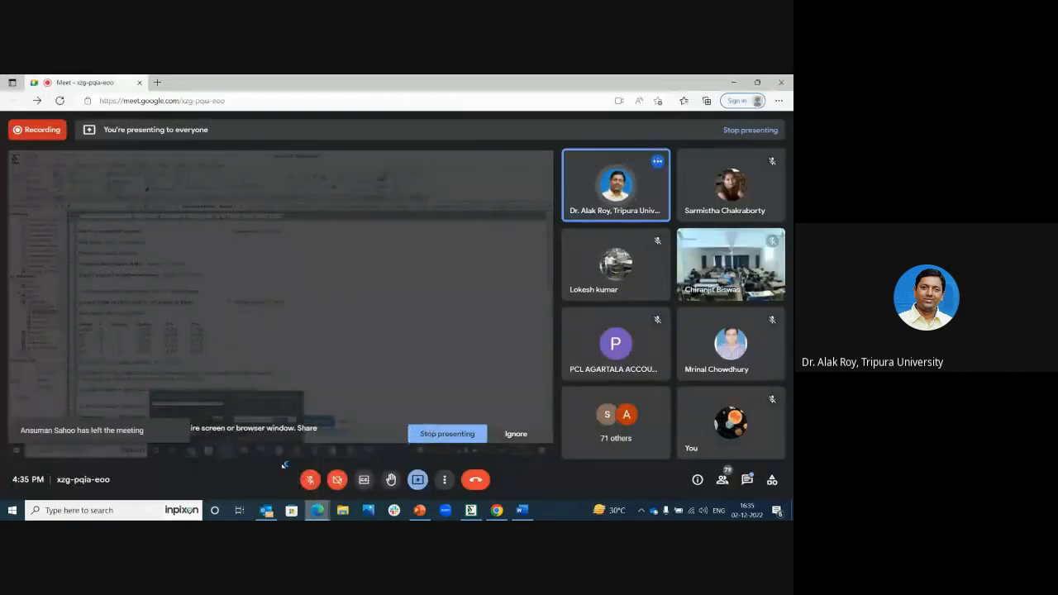
click(312, 483)
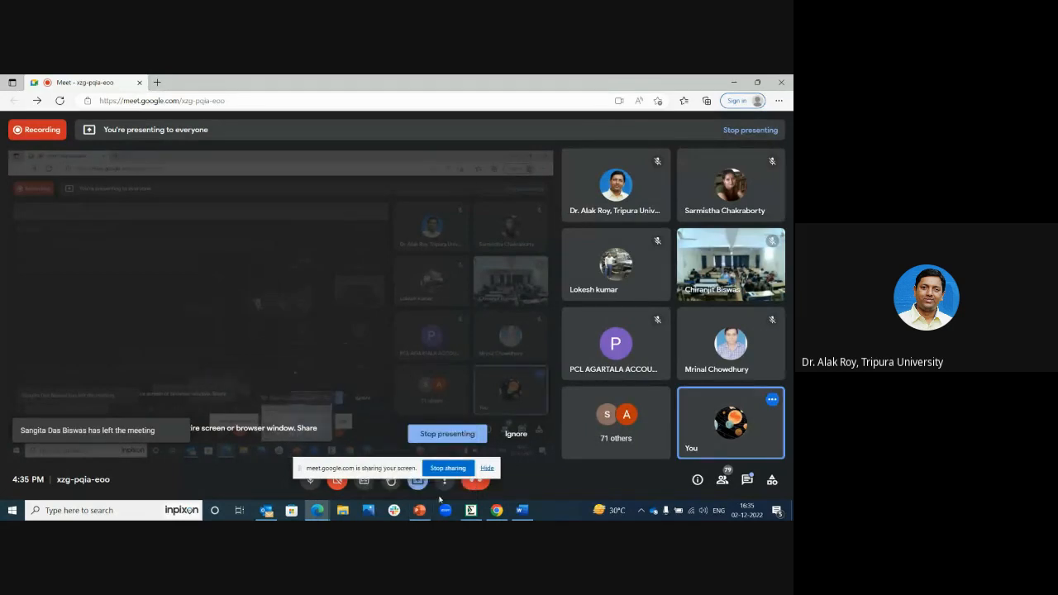
Step: Return to SigmaPlot and try document protection in the ANOVA report's PDF export settings, selecting the password field and dismissing the settings without exporting
click(472, 511)
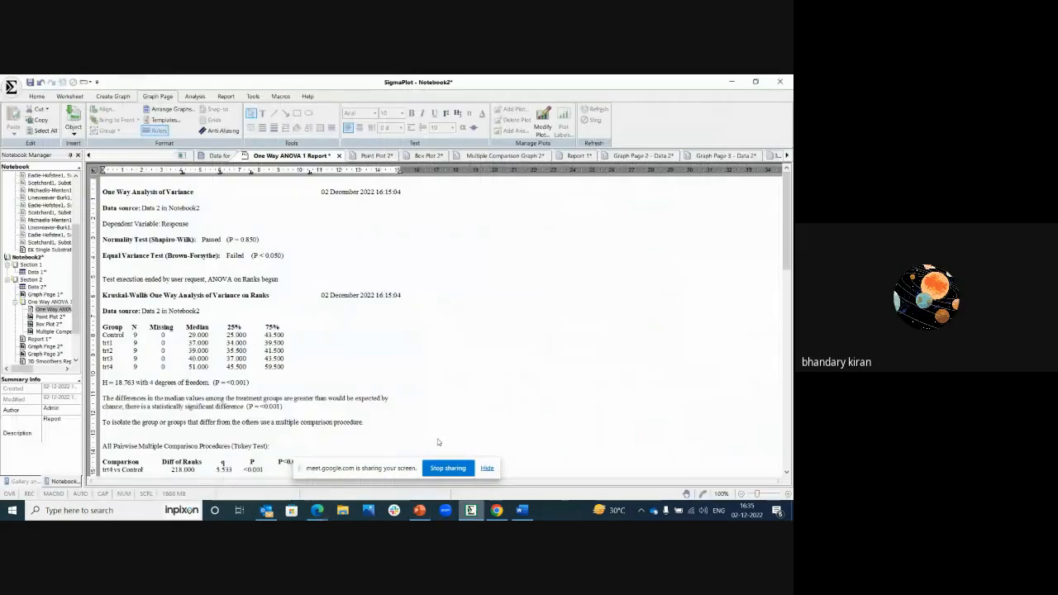
right_click(422, 287)
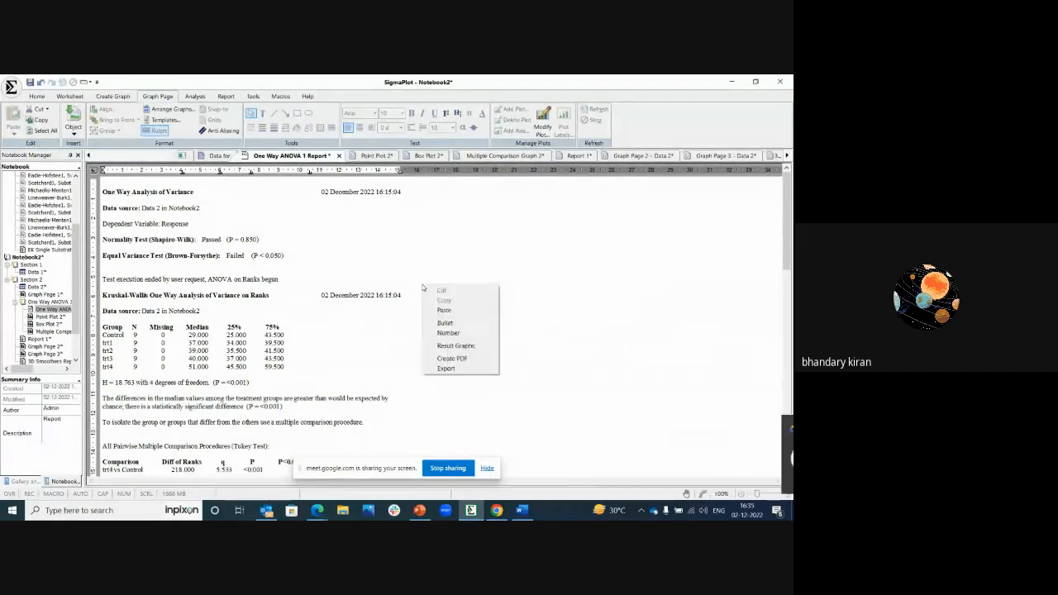
click(454, 359)
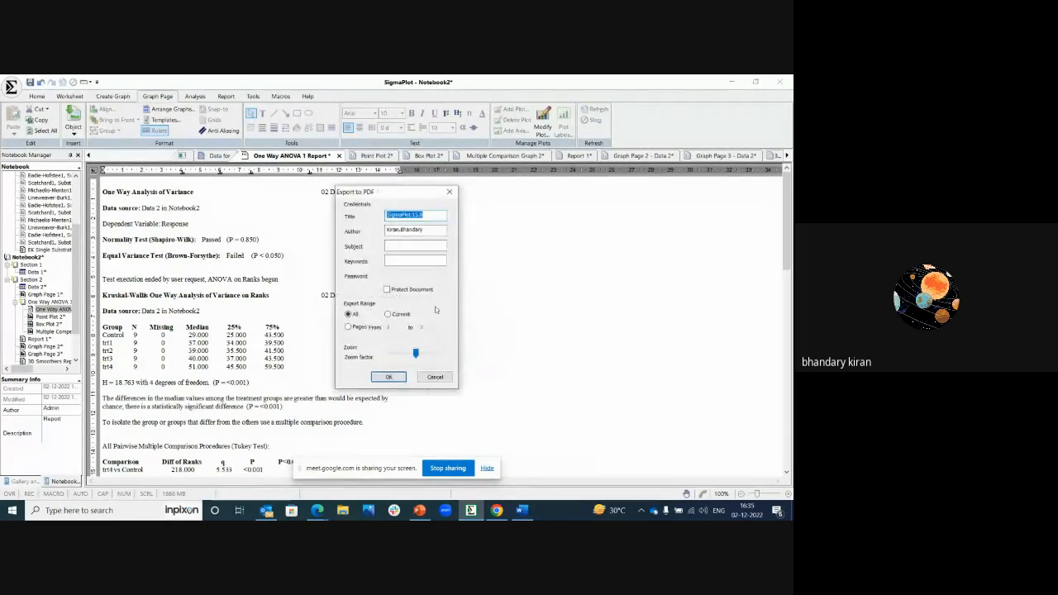
drag(376, 199, 398, 242)
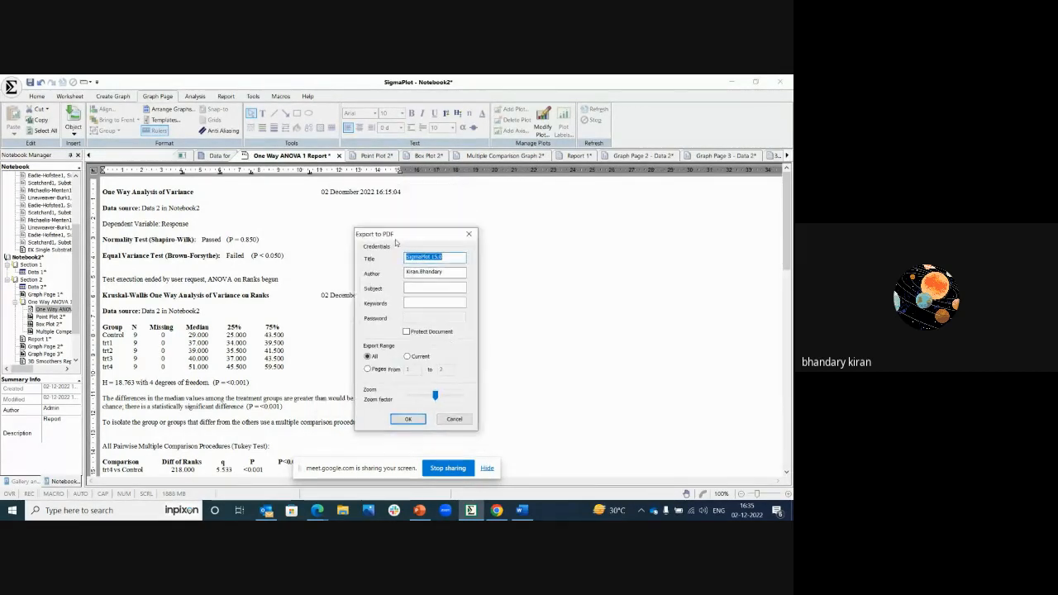
click(410, 333)
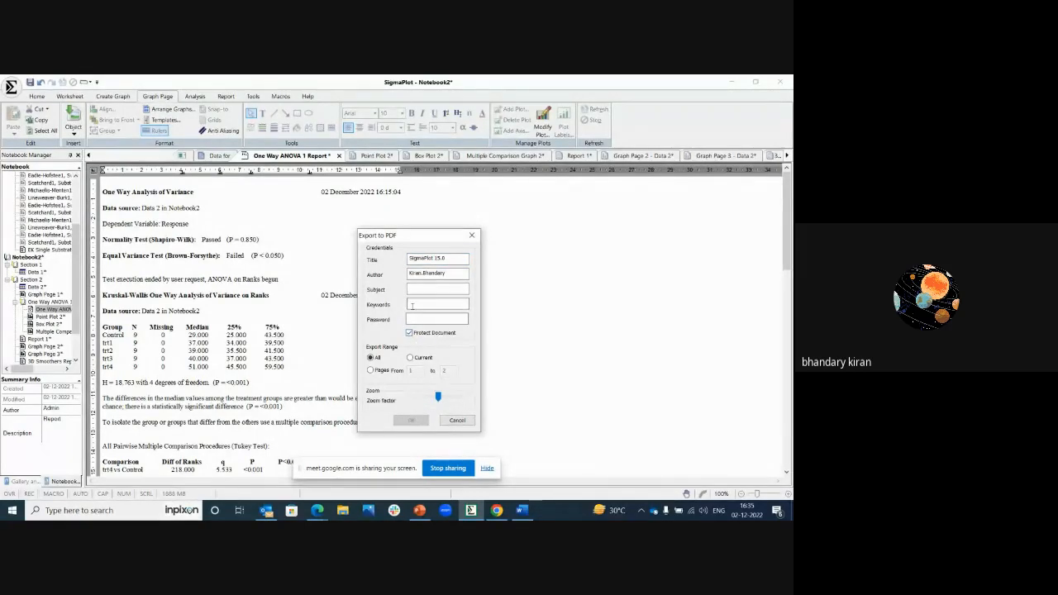
click(411, 304)
click(412, 318)
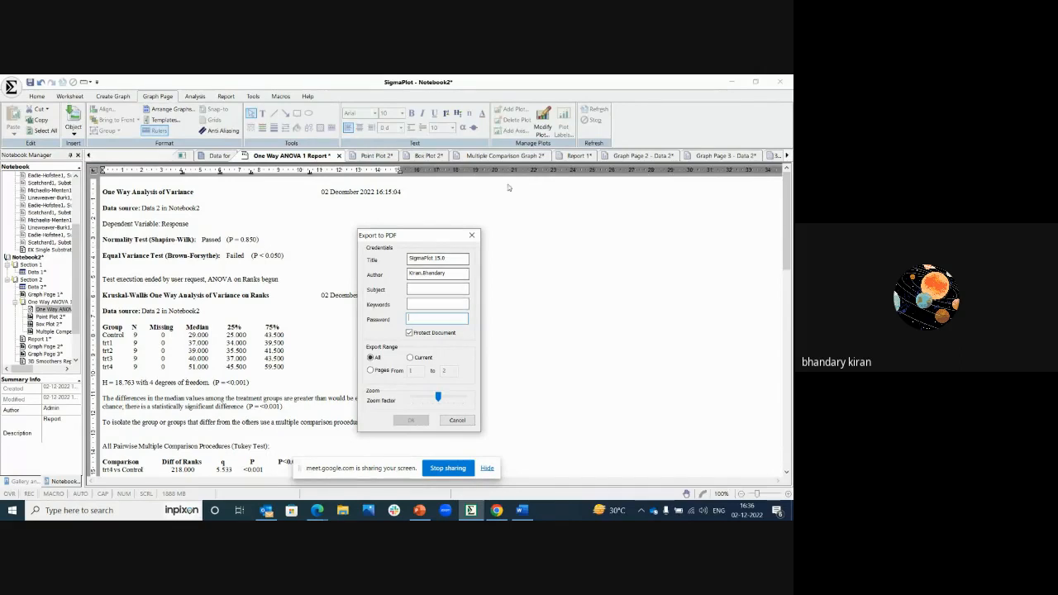
click(473, 235)
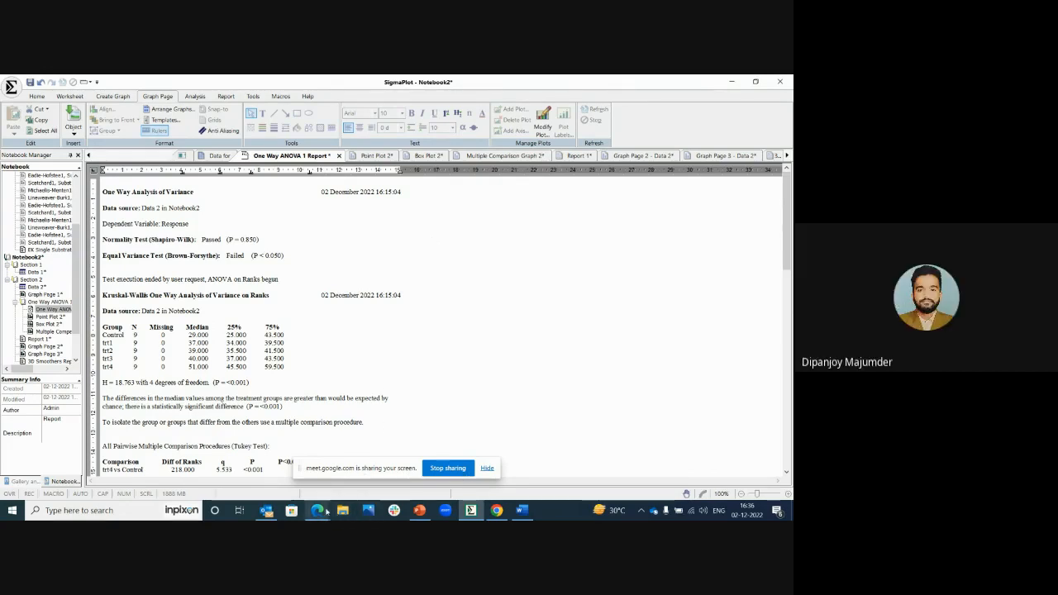
Step: Switch to the Google Meet call and look through the earlier in-call messages, closing the chat when finished
mouse_move(323, 512)
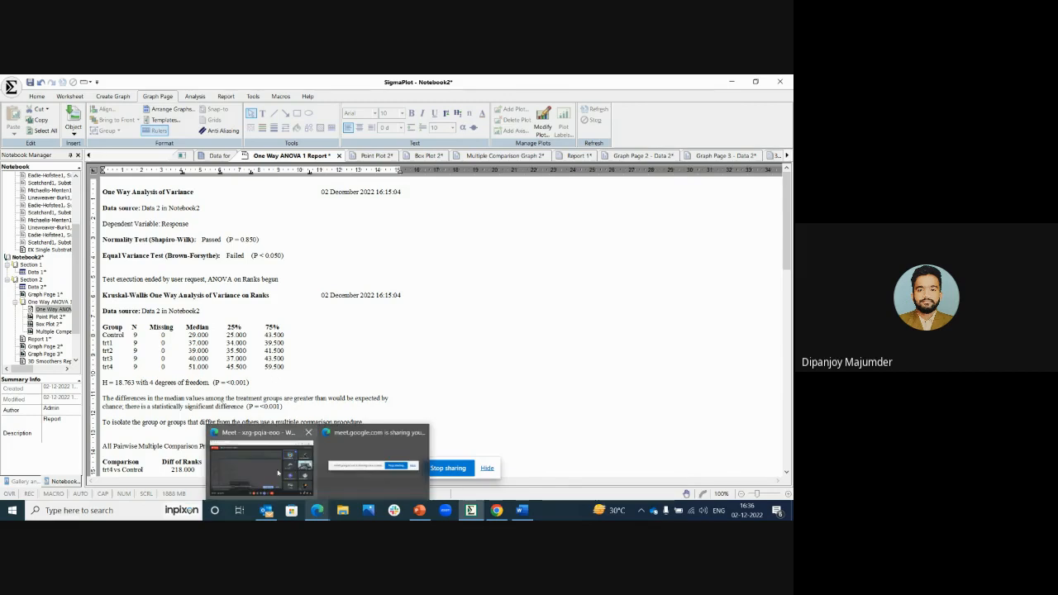
mouse_move(275, 472)
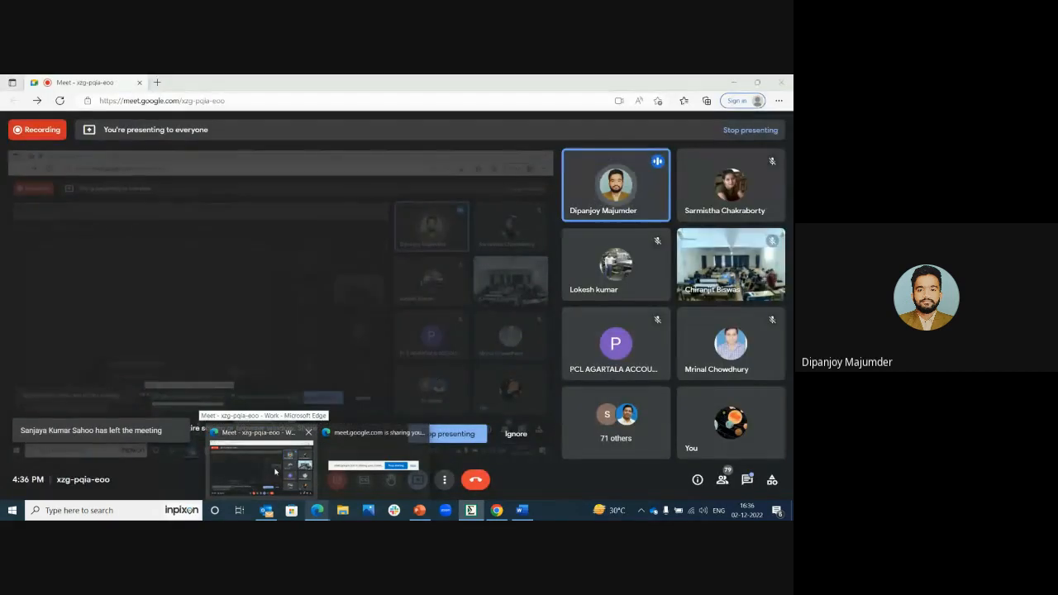
click(275, 472)
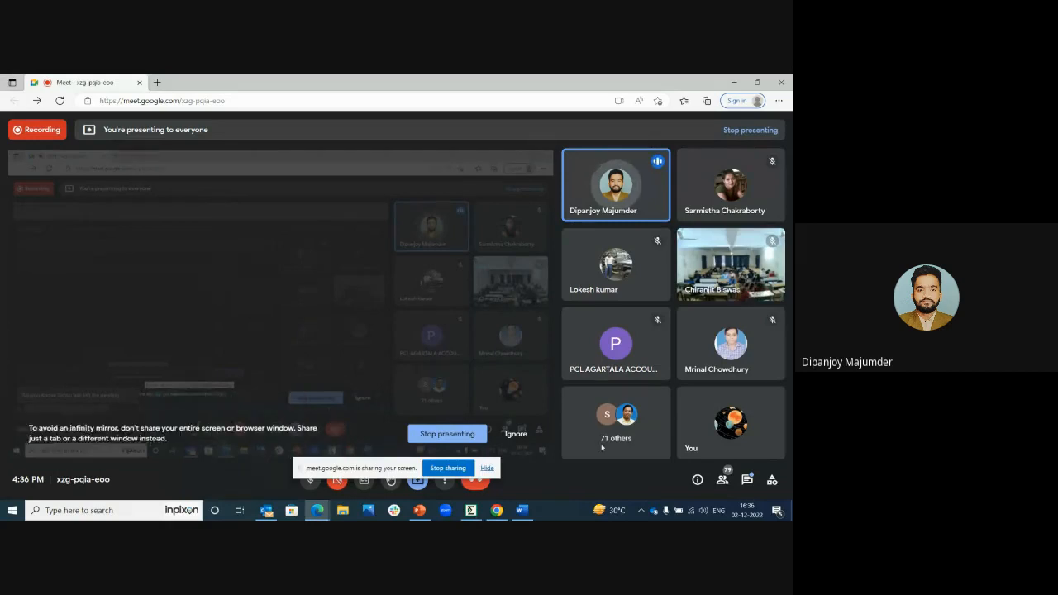
click(747, 479)
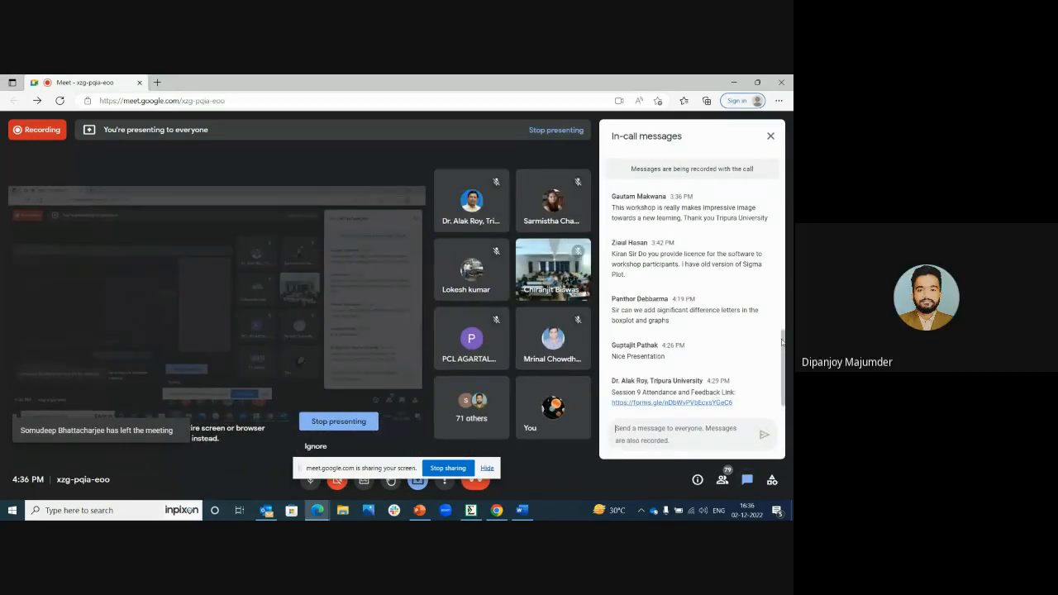
drag(784, 342, 787, 373)
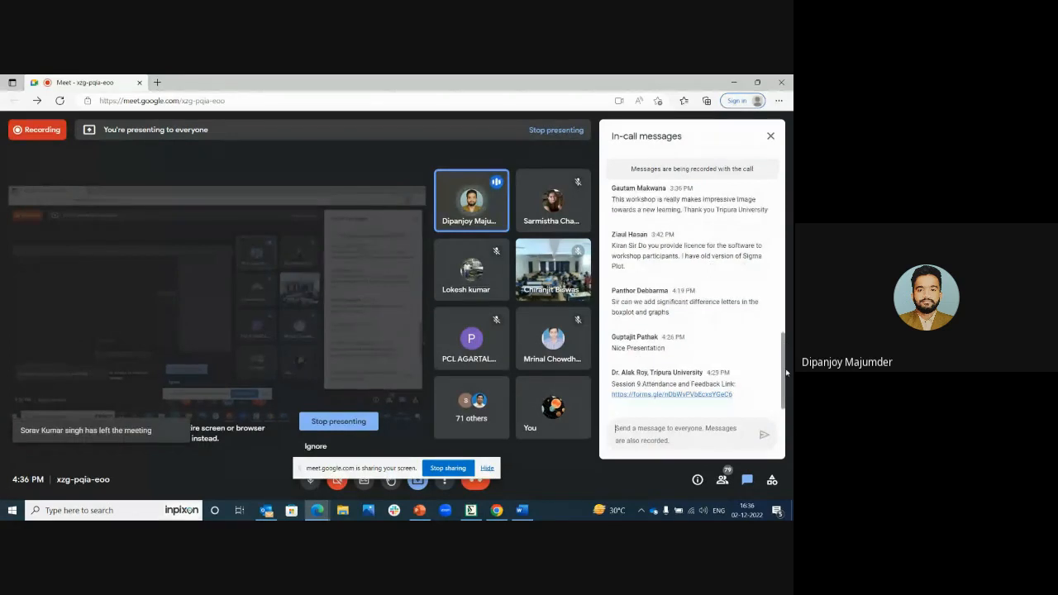
click(769, 137)
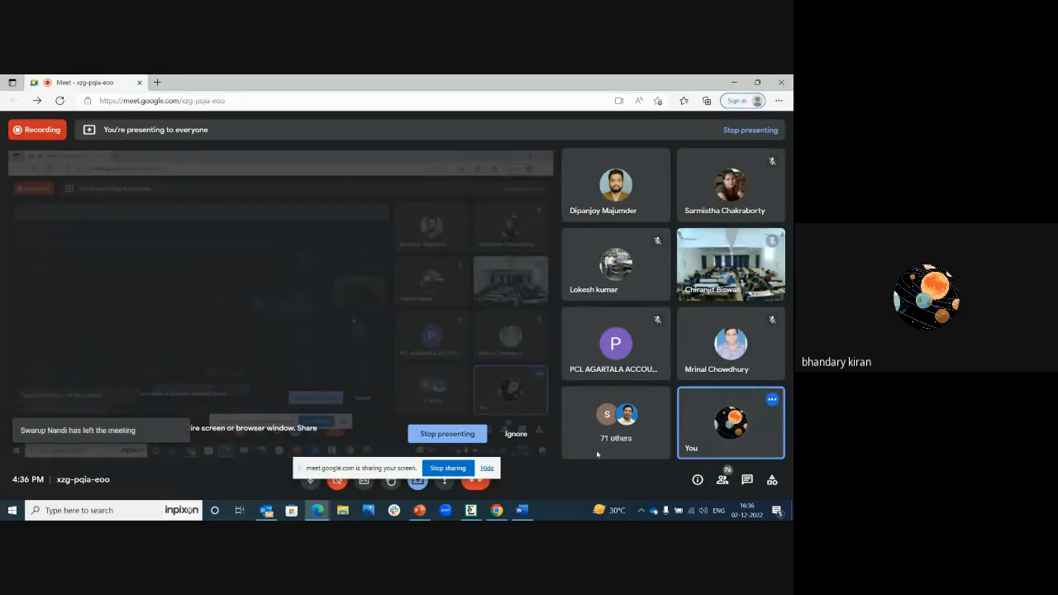
Step: Return to SigmaPlot and examine the bar graph types available for creating a graph
click(471, 510)
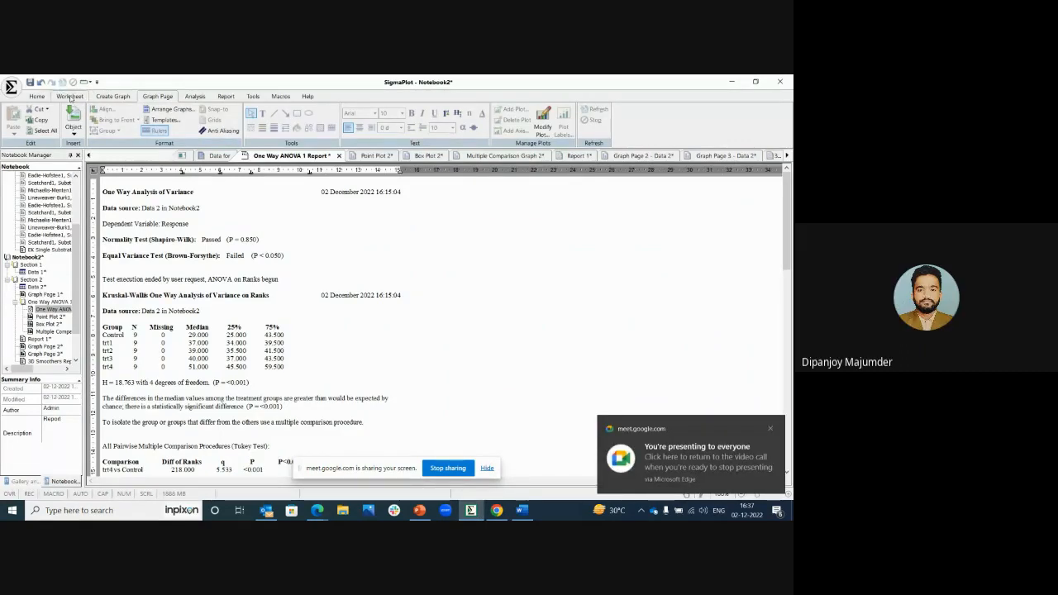
click(70, 98)
click(152, 97)
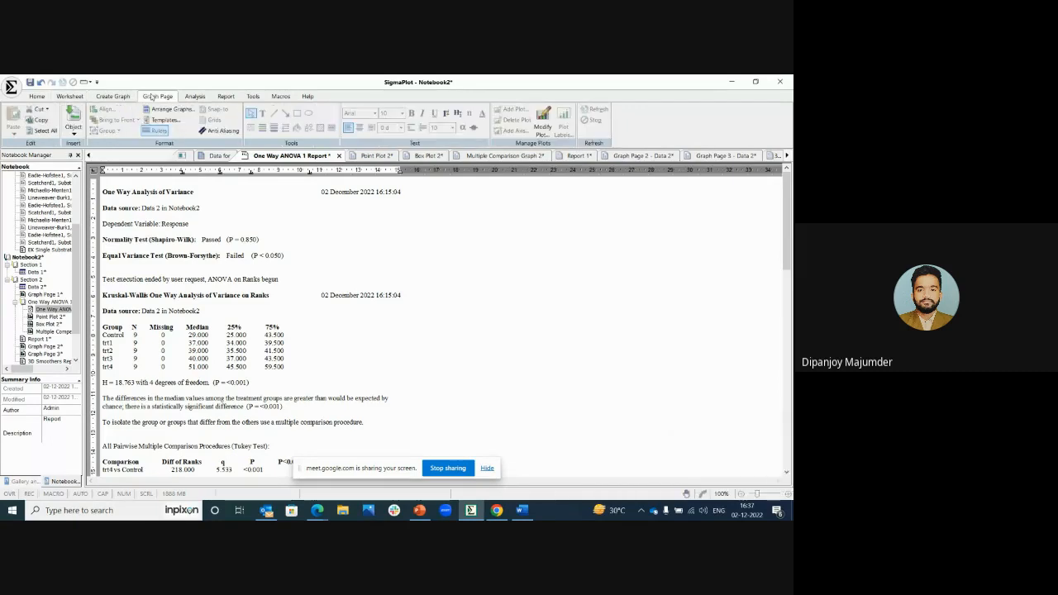
click(112, 97)
click(114, 132)
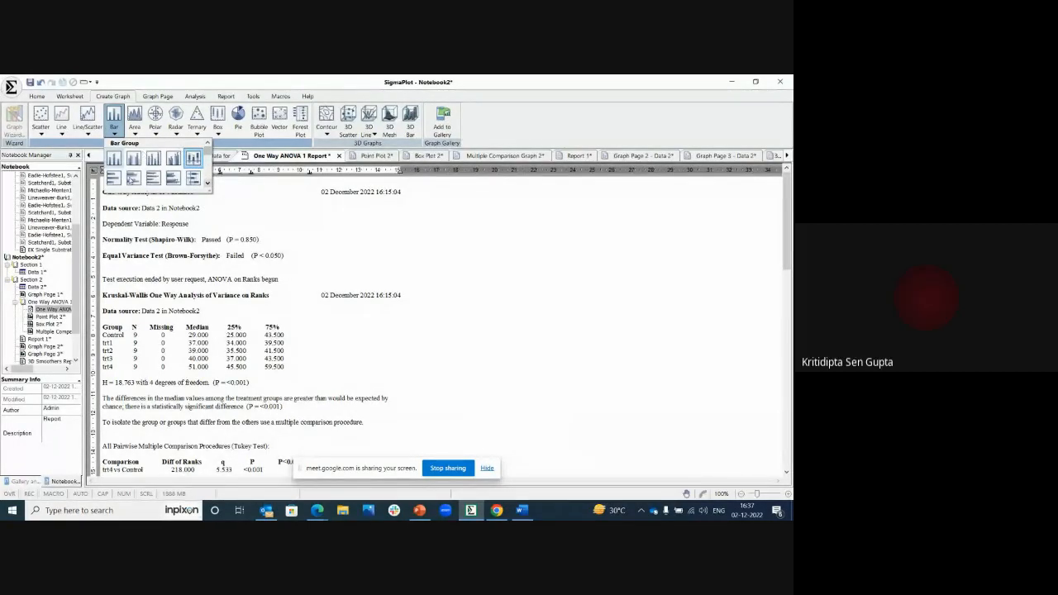
click(279, 202)
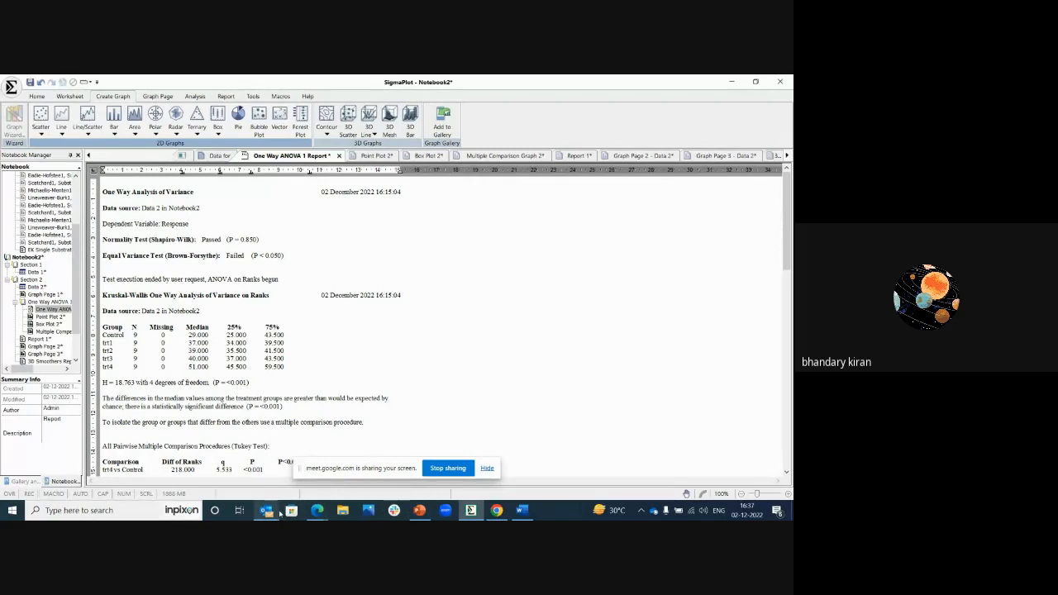
Step: Go back to the Google Meet call and check the latest in-call messages for participants' questions
mouse_move(318, 509)
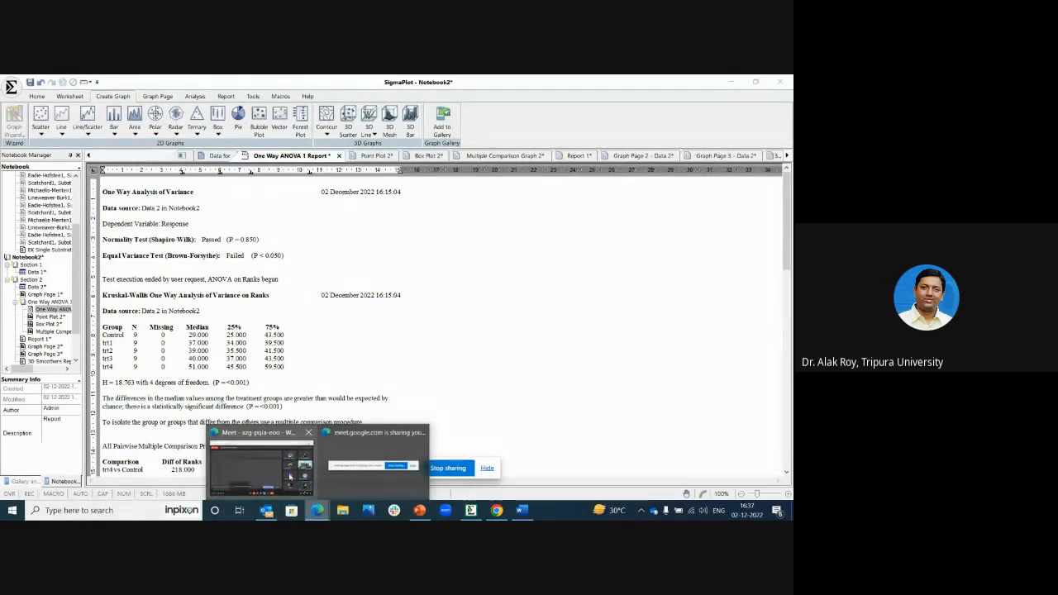
mouse_move(270, 468)
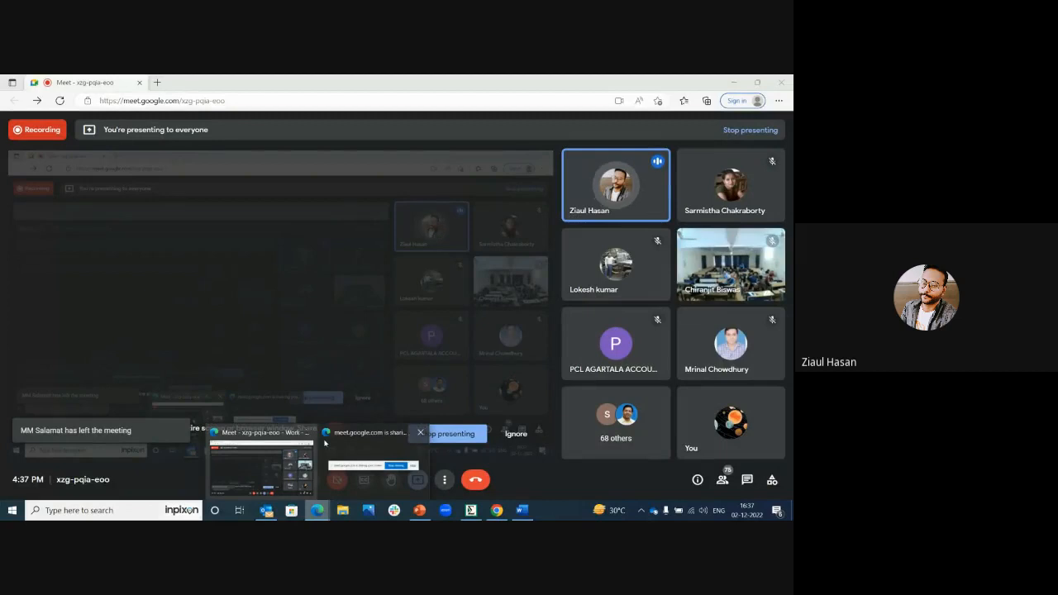
mouse_move(353, 447)
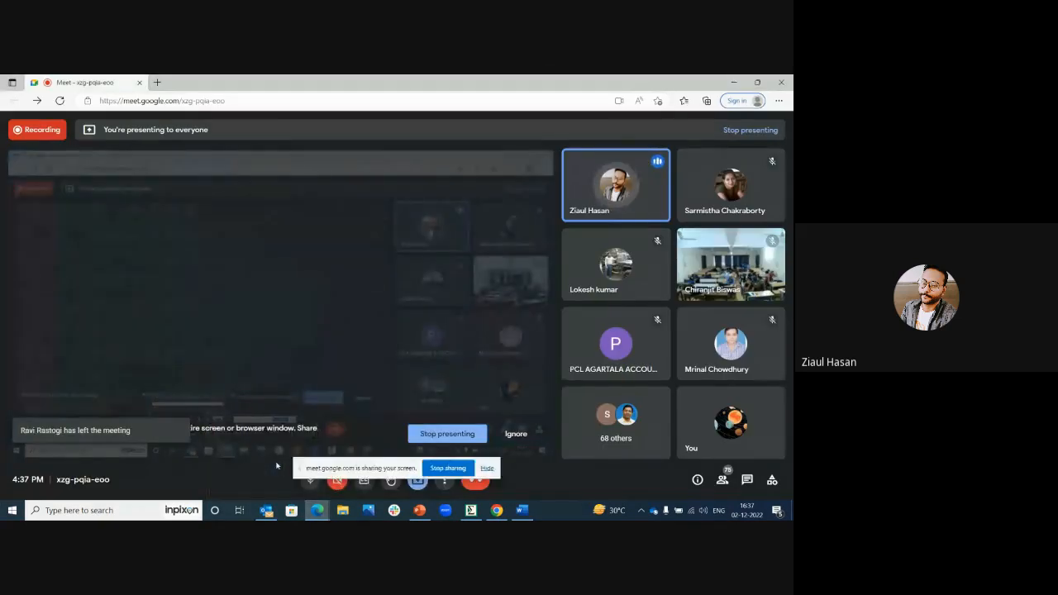
click(747, 479)
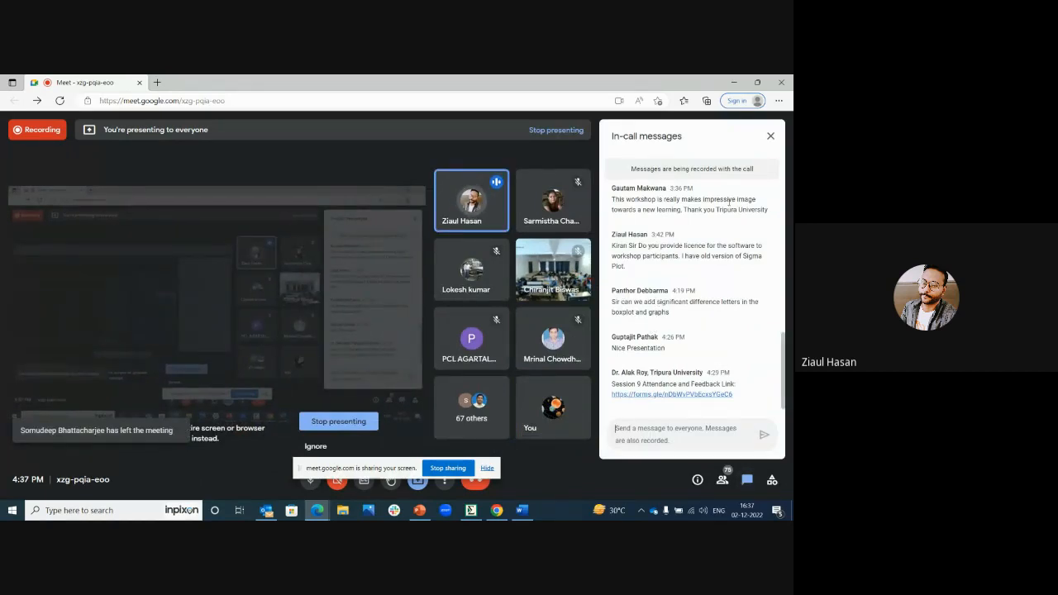
click(771, 136)
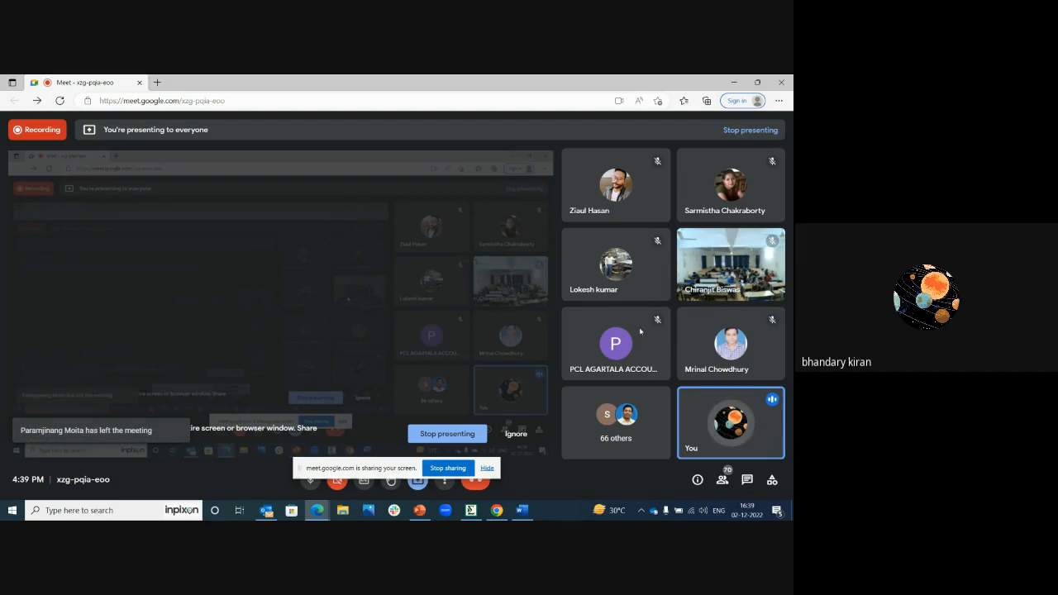
Step: Post the presenter's contact e-mail address in the Google Meet in-call messages
click(746, 481)
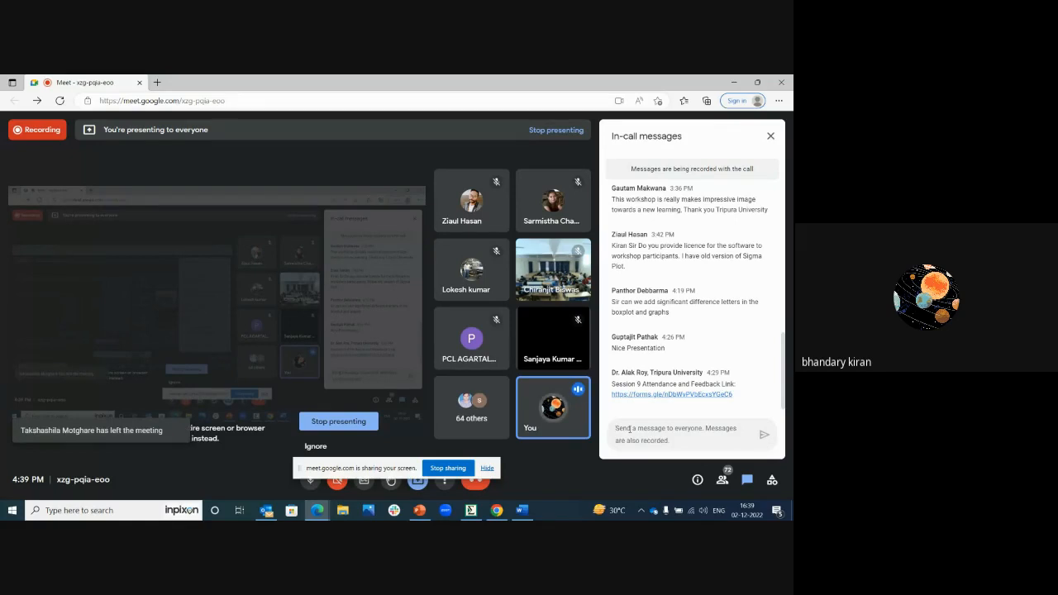
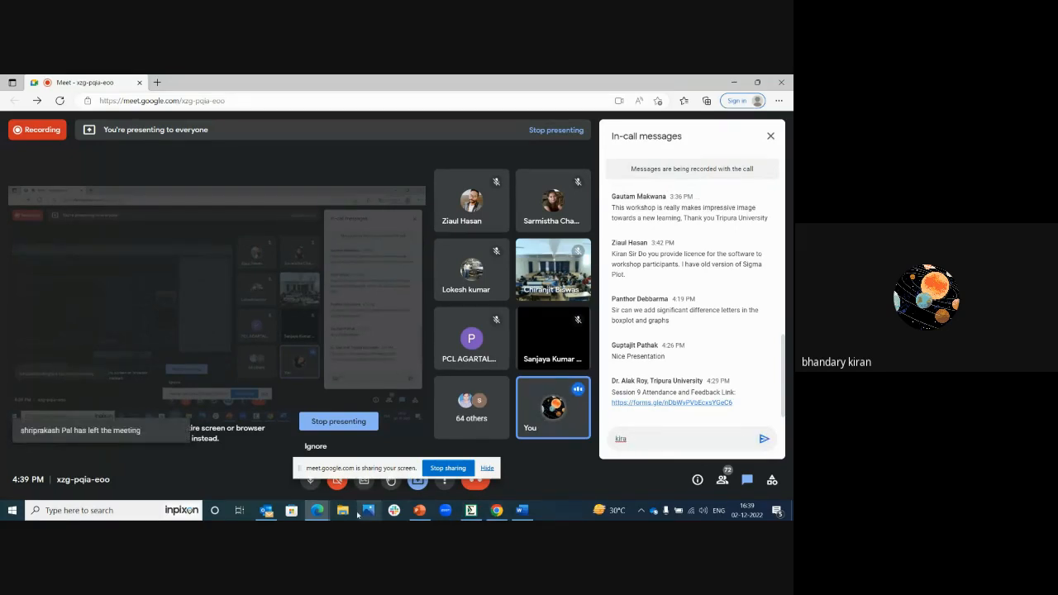
key(alt+Tab)
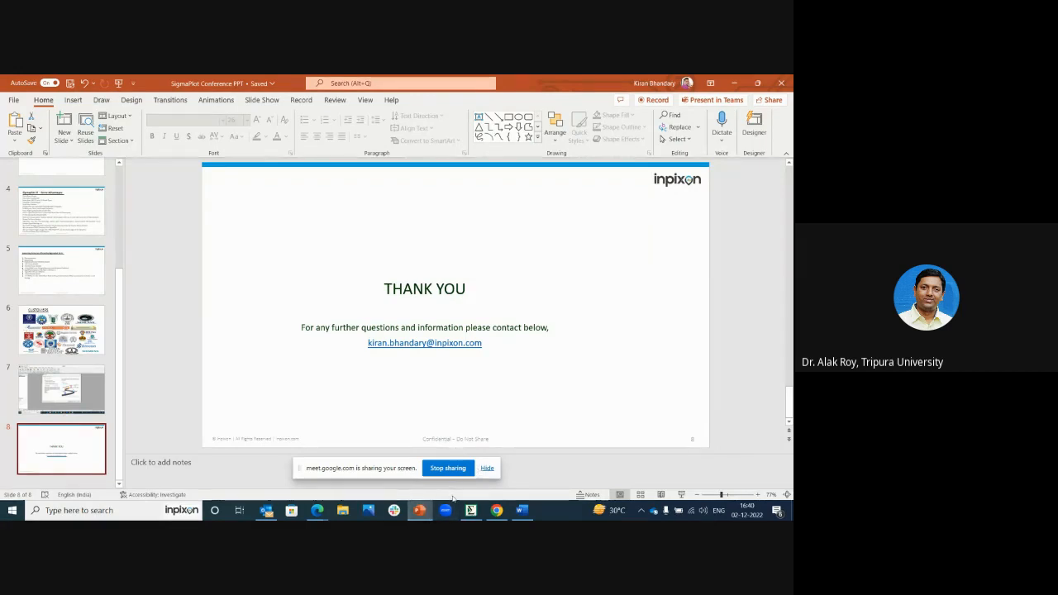
mouse_move(319, 510)
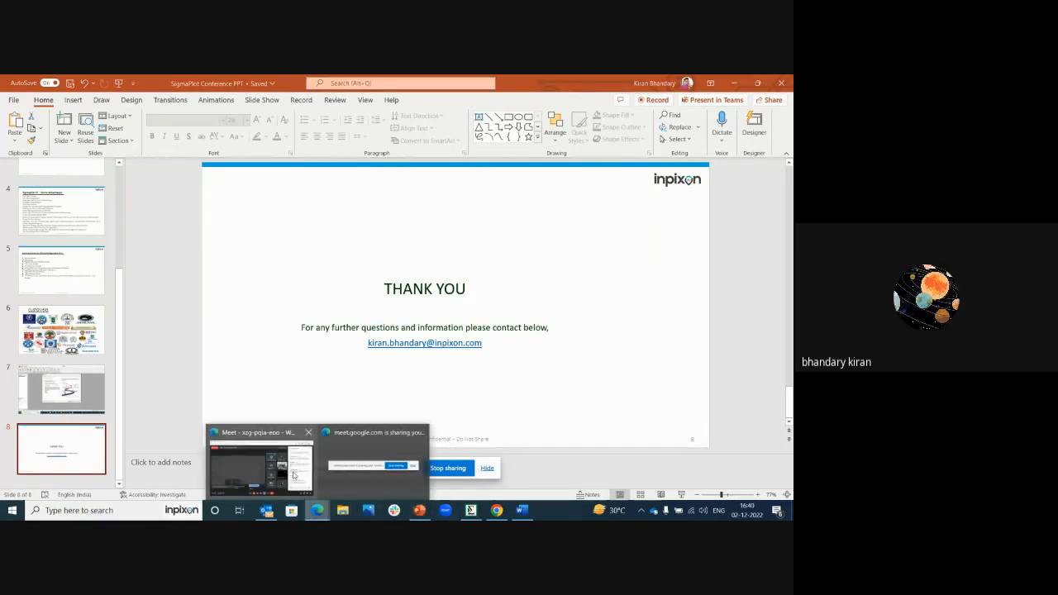
click(261, 466)
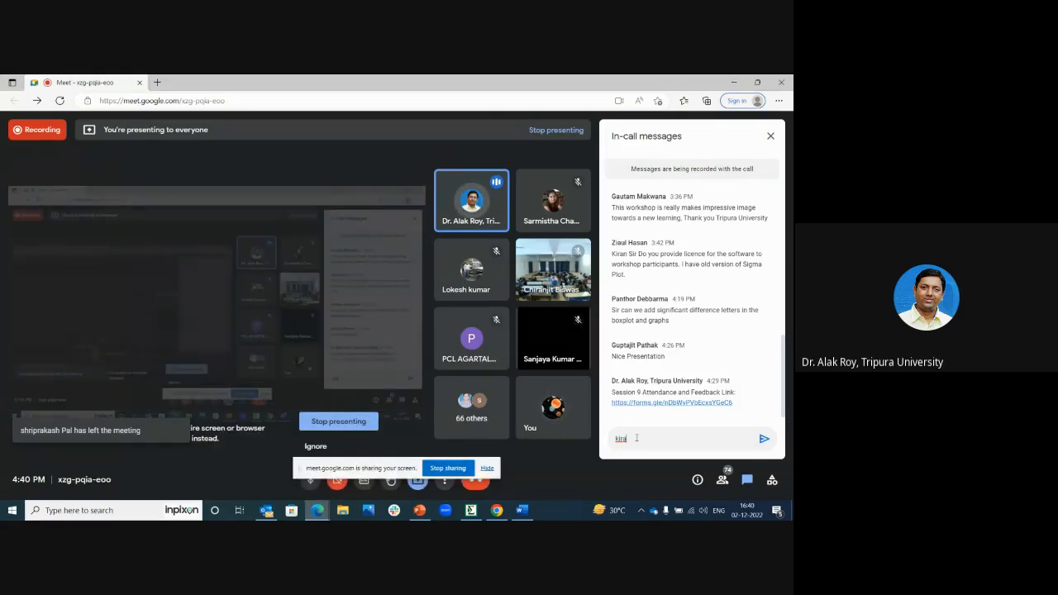
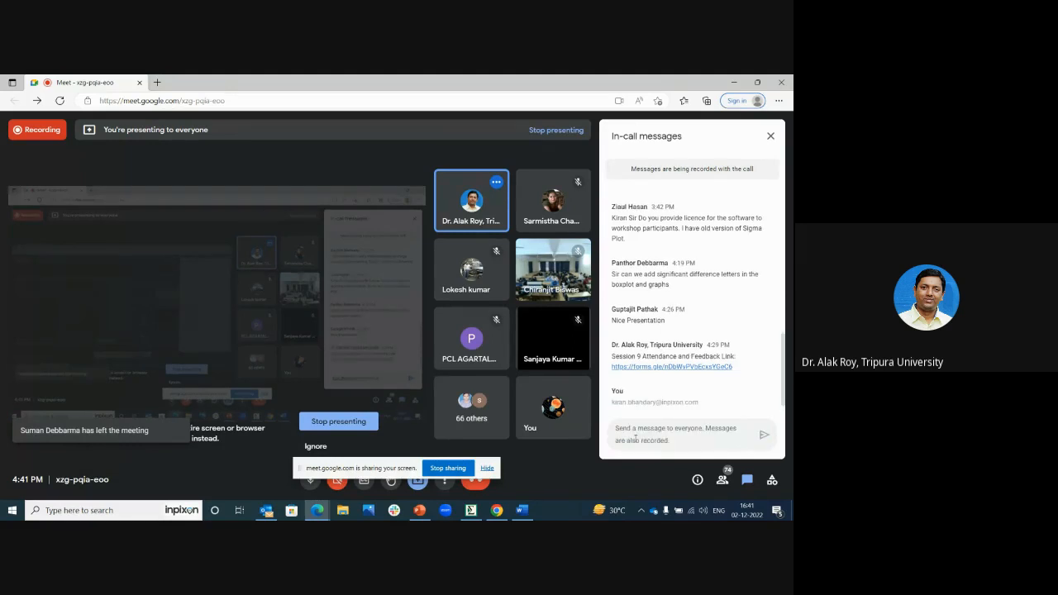
key(Return)
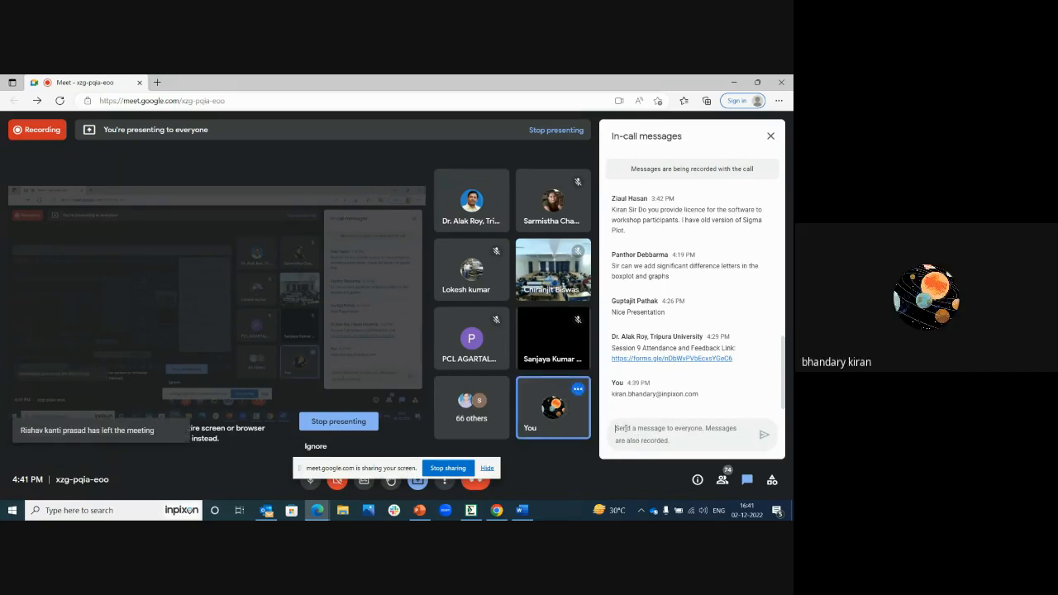
text(w)
key(BackSpace)
text(www)
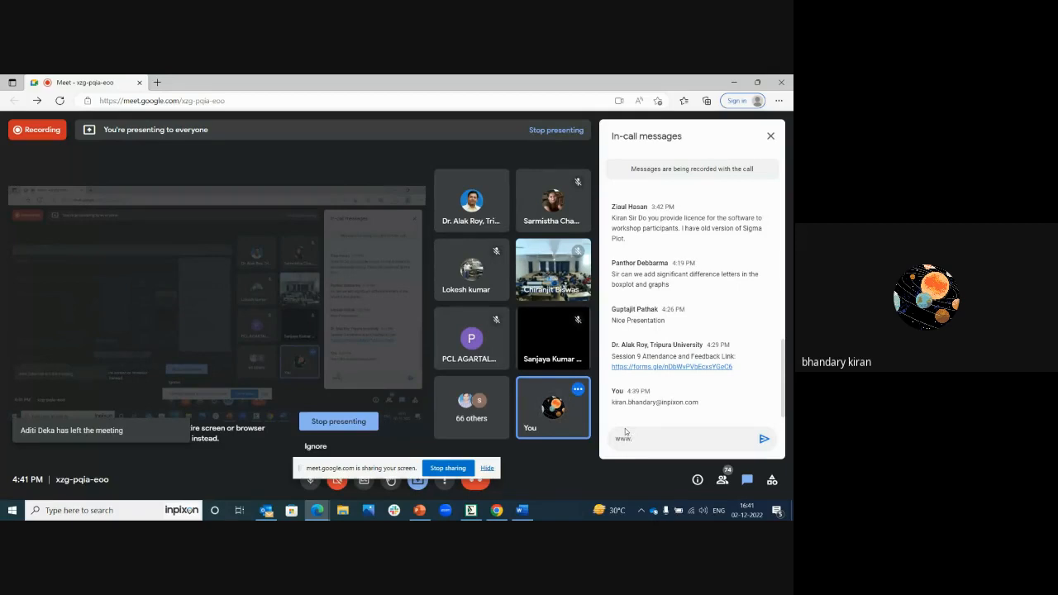
text(.systat)
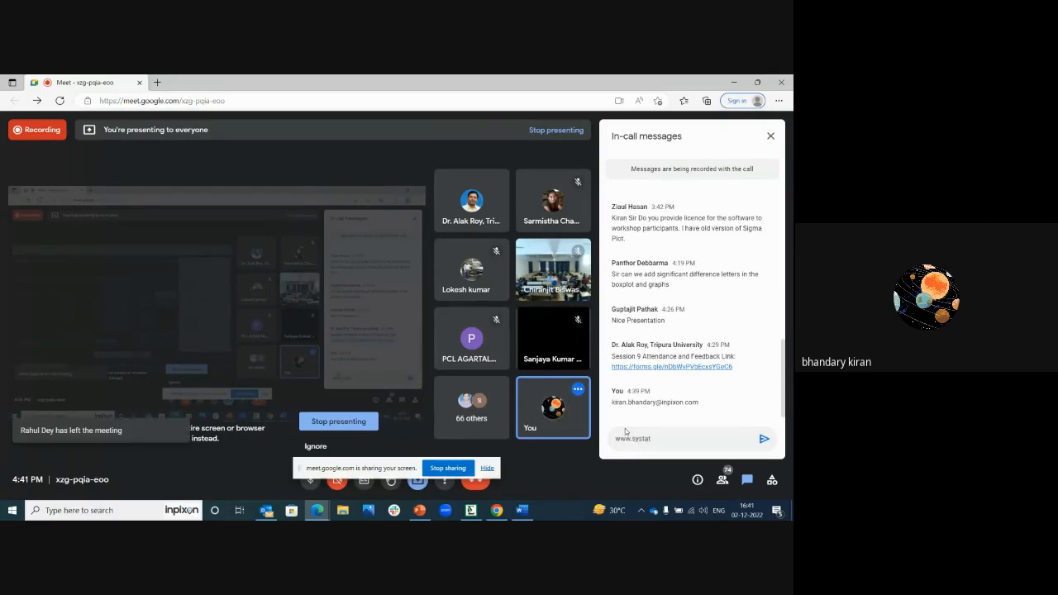
text(software.com)
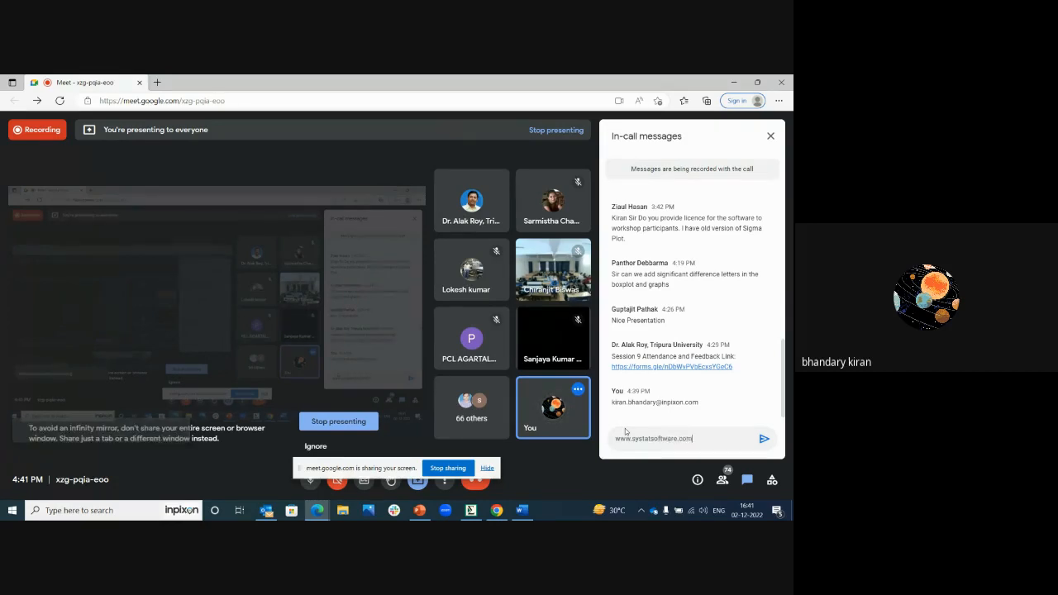
key(Return)
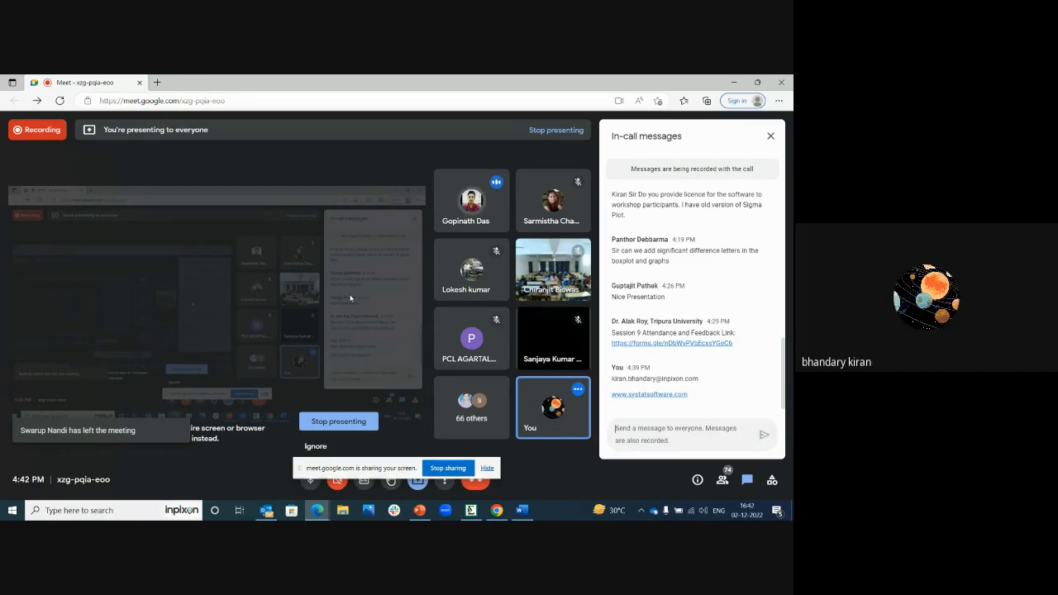
Step: Switch to SigmaPlot and use Quick Start to create a LineScatter graph of type Simple Spline curve with Scatter, in XY Pair format
click(470, 511)
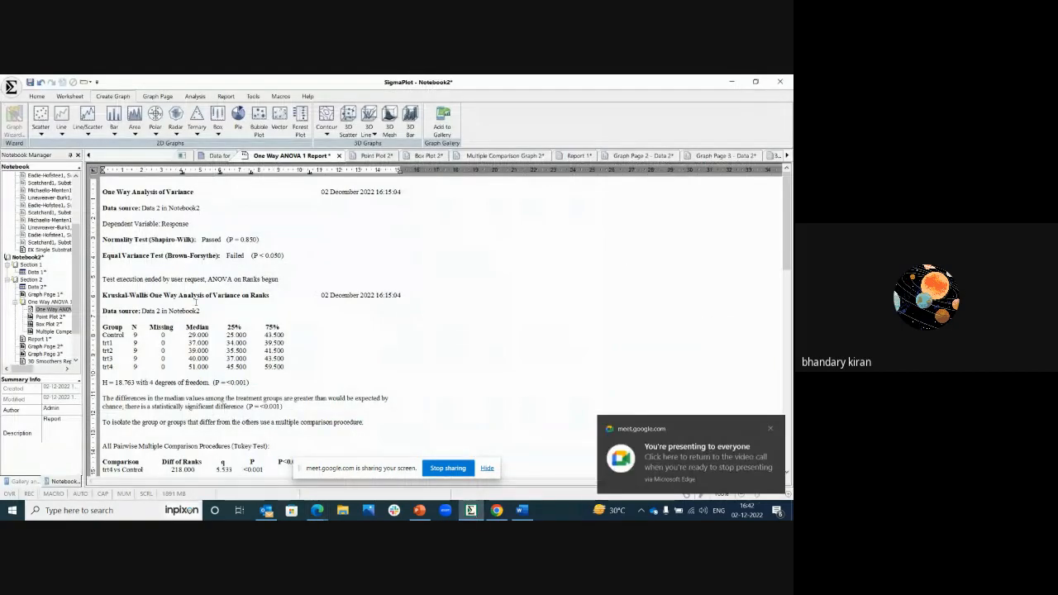
click(11, 86)
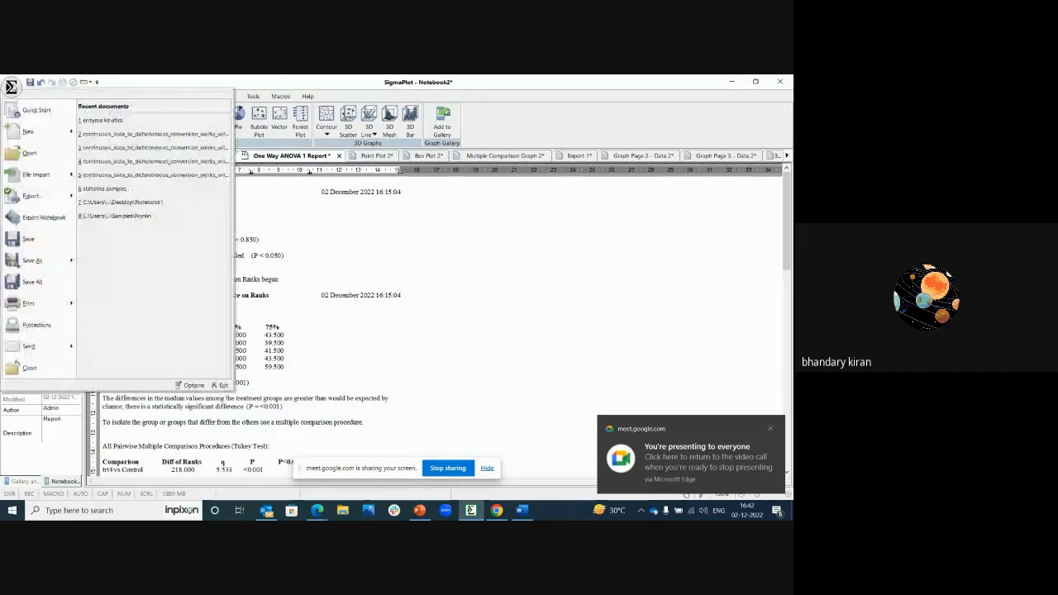
click(34, 110)
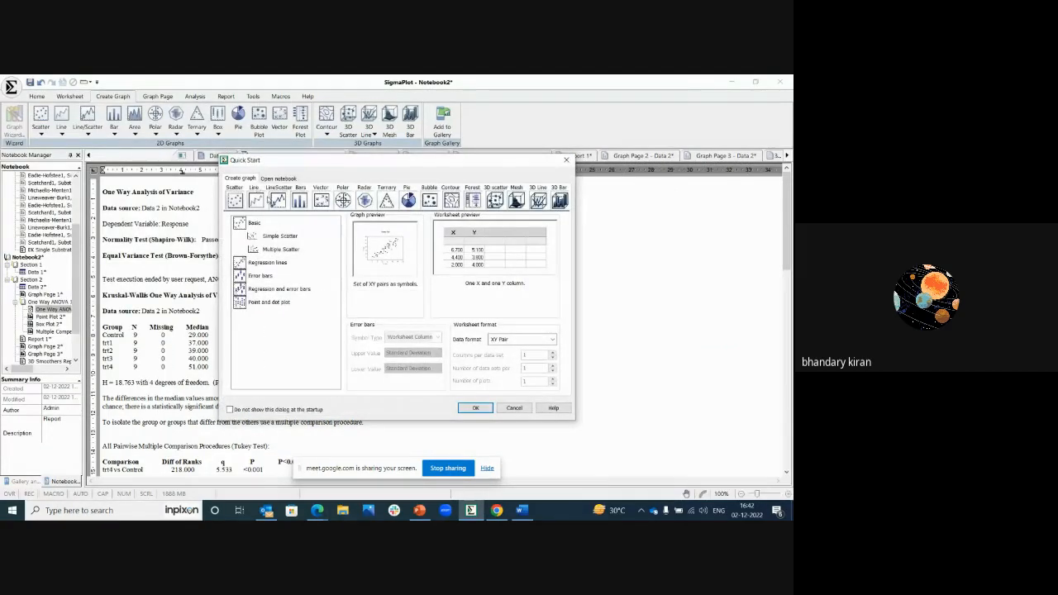
drag(306, 158, 258, 176)
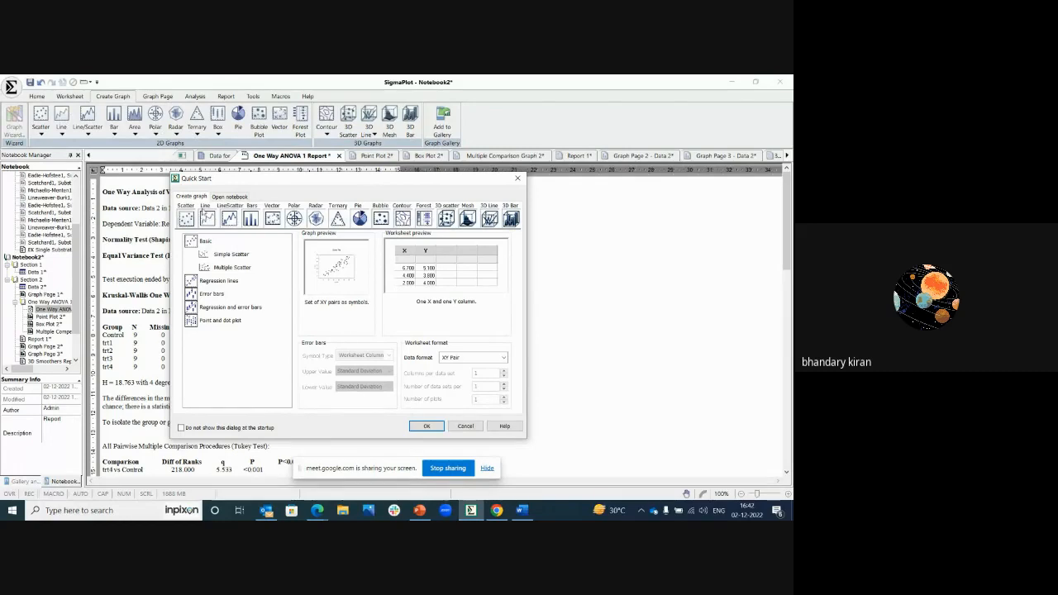
click(230, 218)
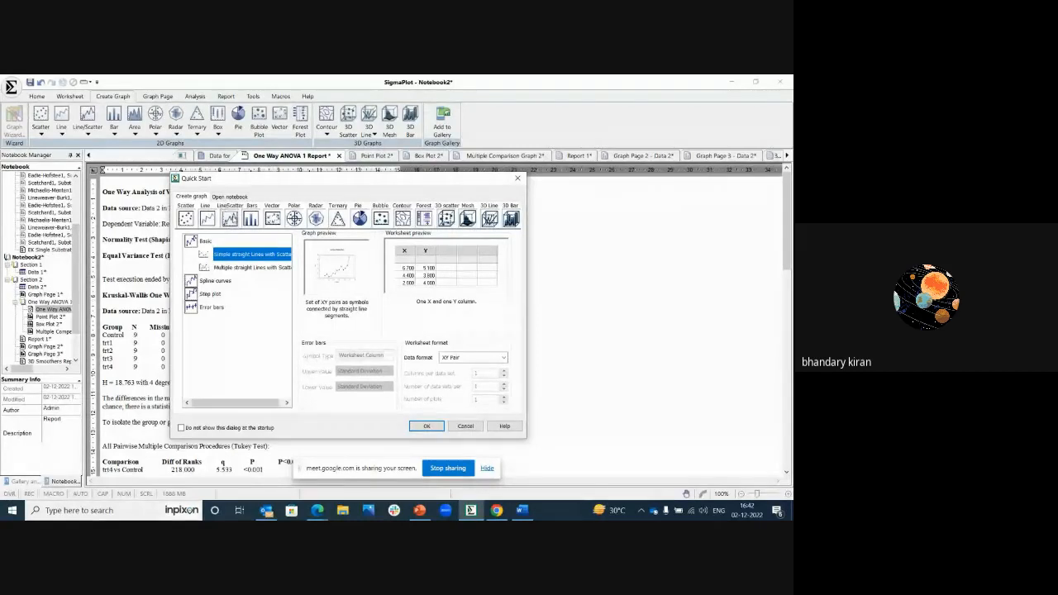
click(221, 283)
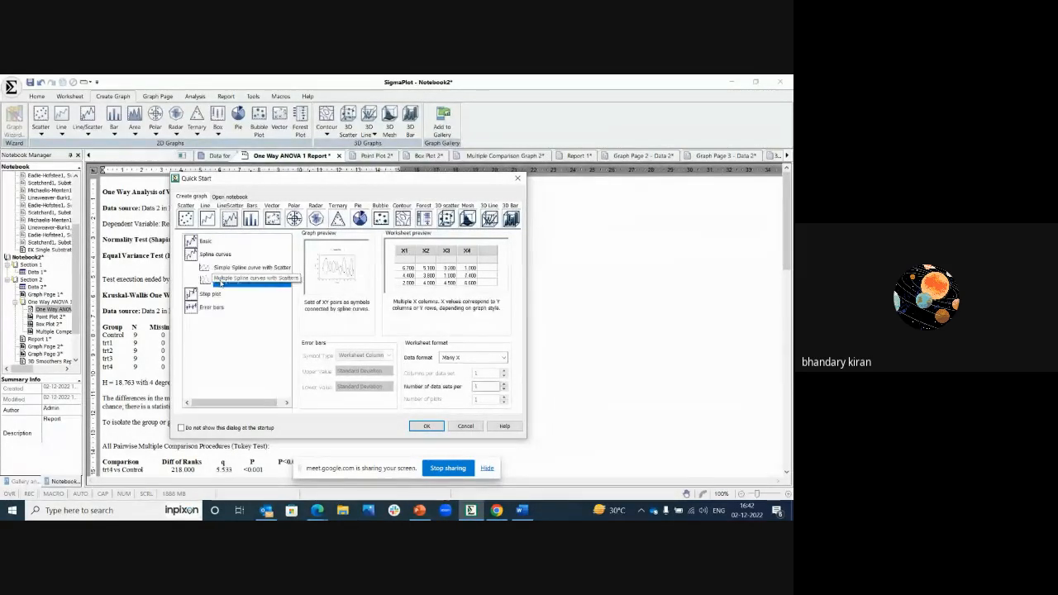
click(230, 267)
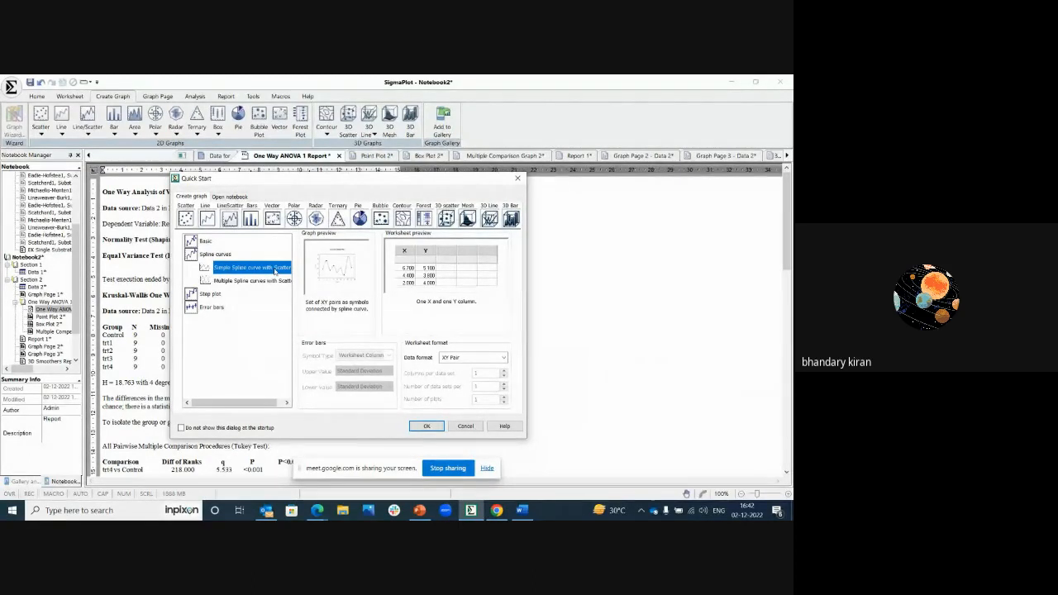
click(471, 357)
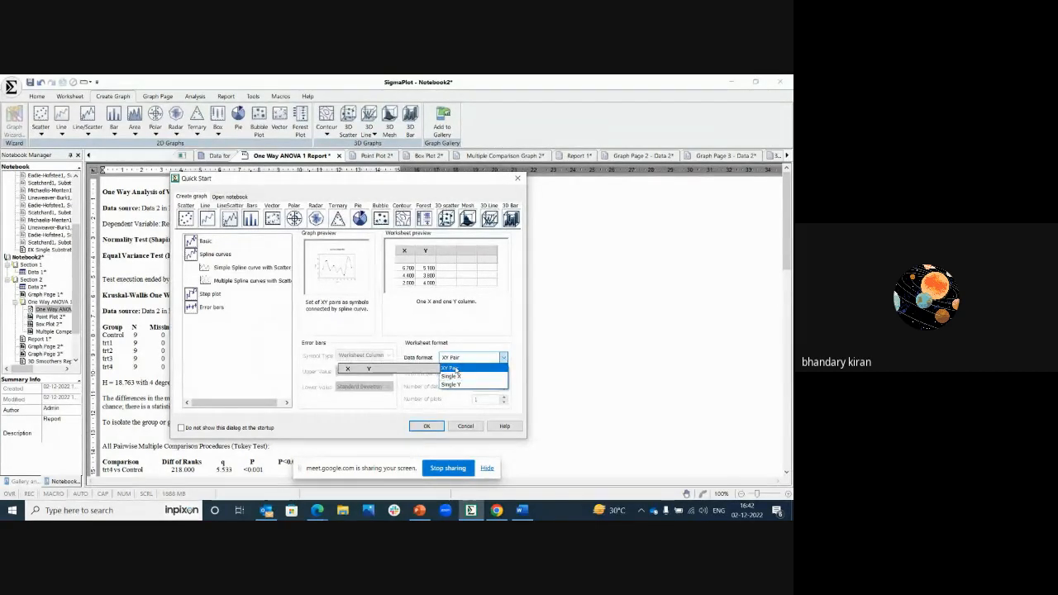
click(455, 369)
click(427, 426)
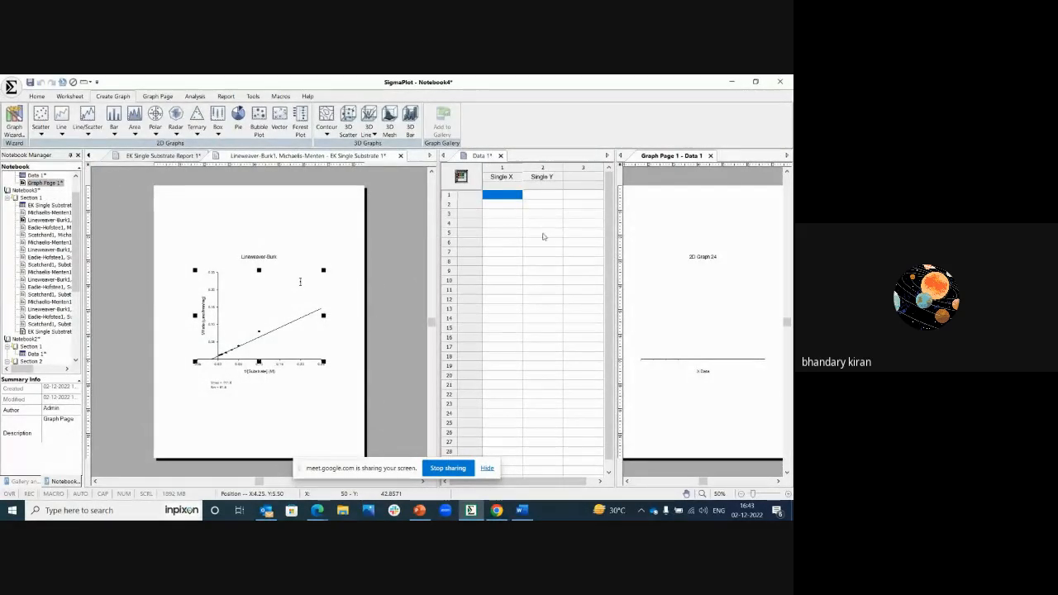
Step: Close the Lineweaver-Burk graph and the enzyme kinetics report, and resize the panes to show the whole new graph page beside its worksheet
click(542, 233)
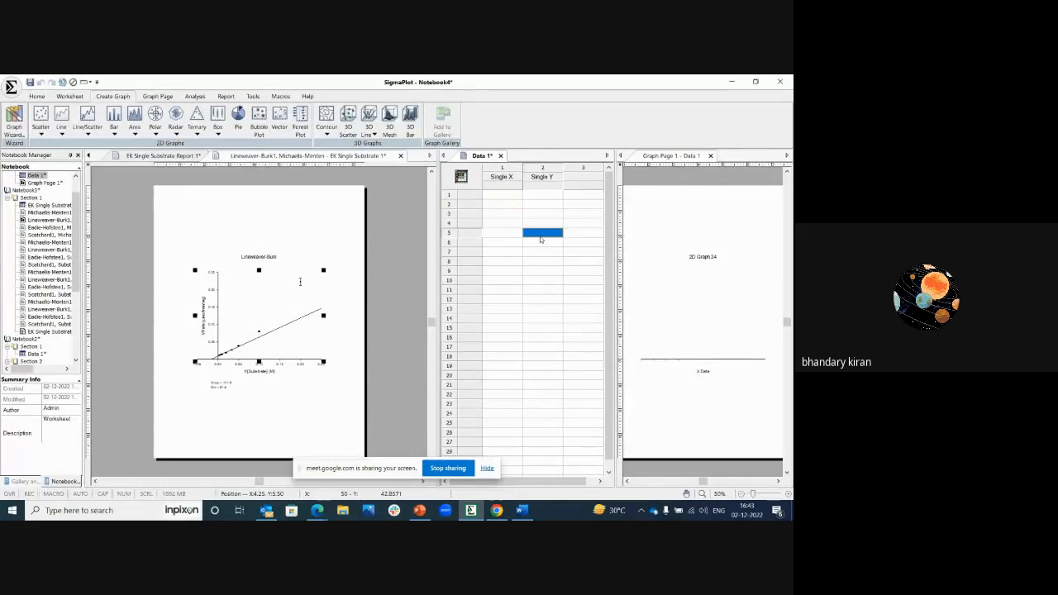
click(511, 199)
click(400, 157)
click(400, 156)
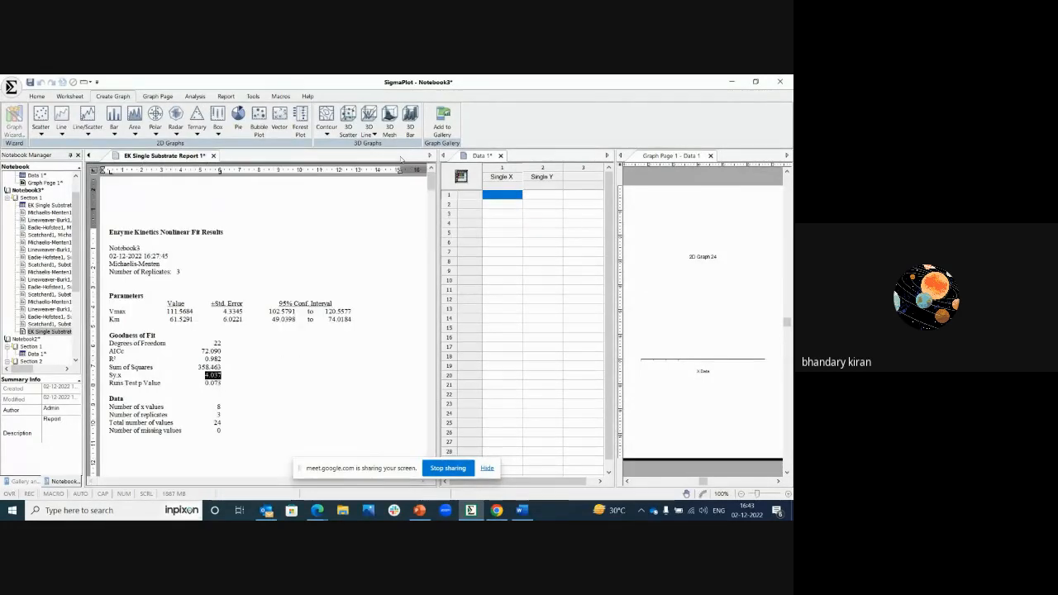
click(213, 155)
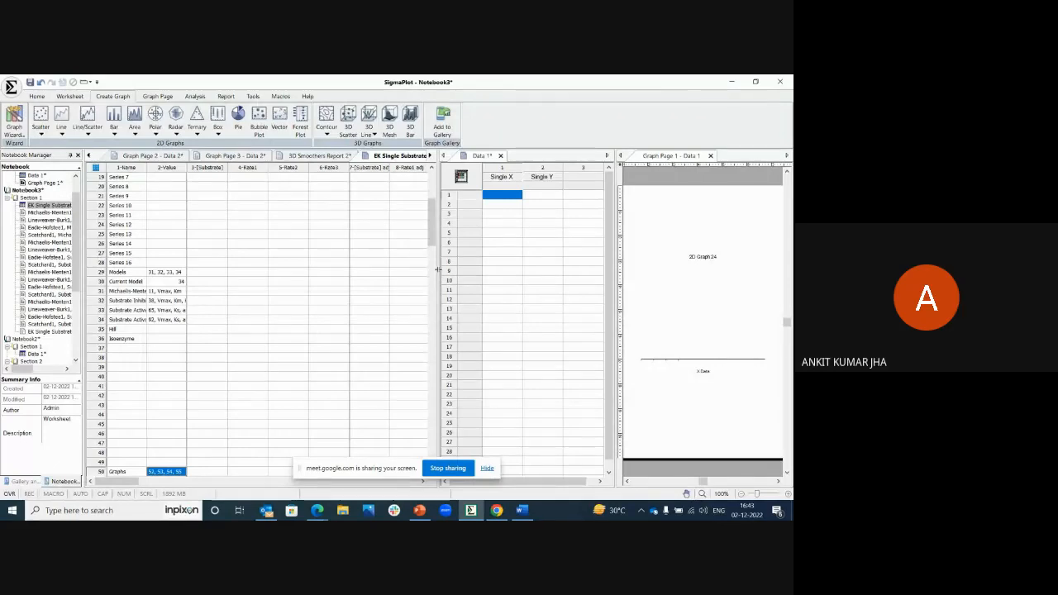
drag(434, 269, 219, 267)
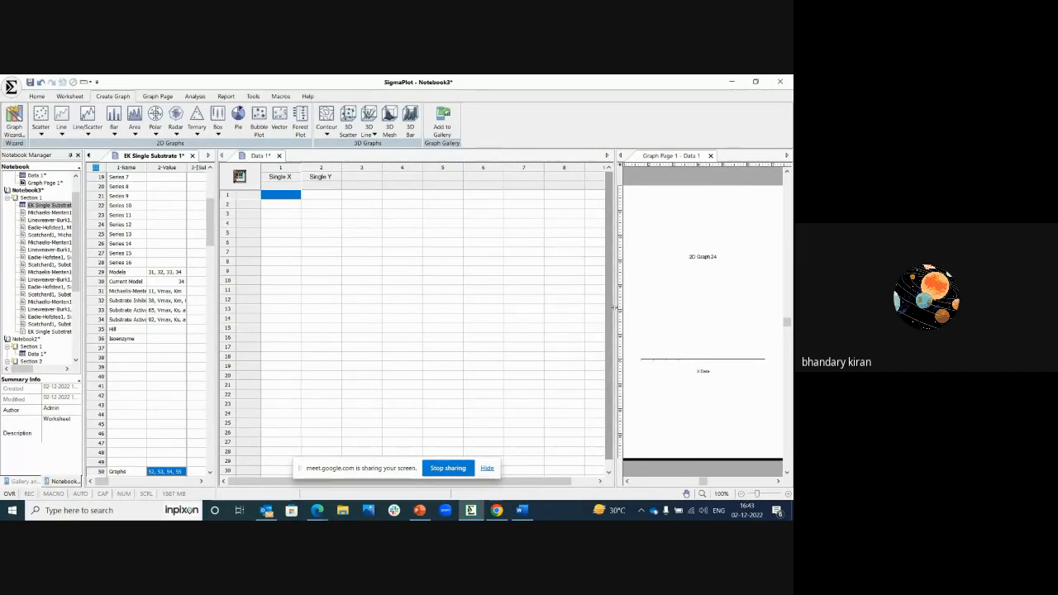
drag(455, 321, 456, 320)
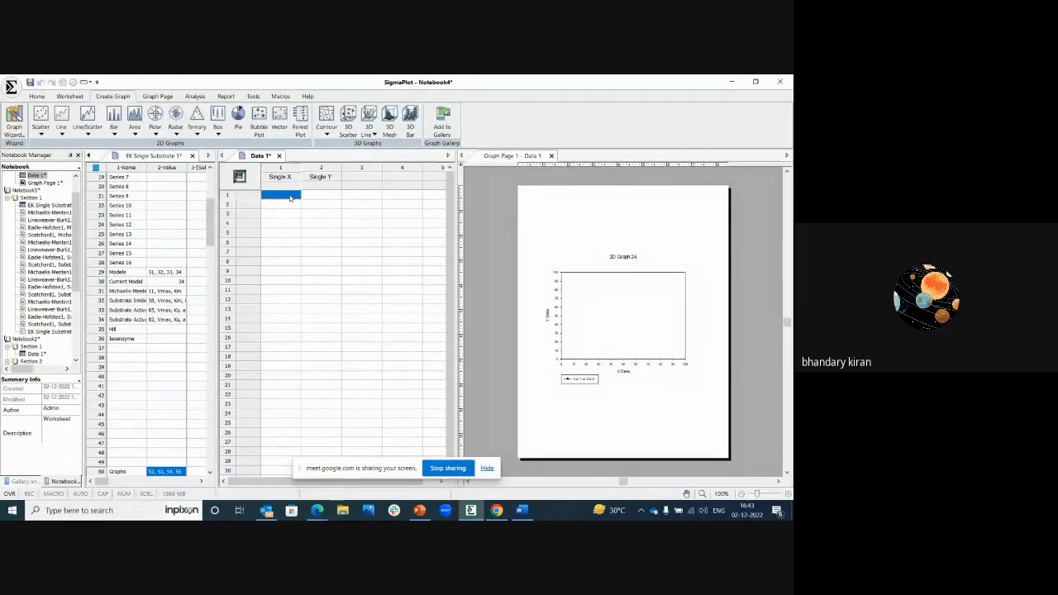
Step: Enter the values 1, 2, 3, 4 and 5 in the Single X column of the new worksheet
text(1)
key(Return)
text(2)
key(Return)
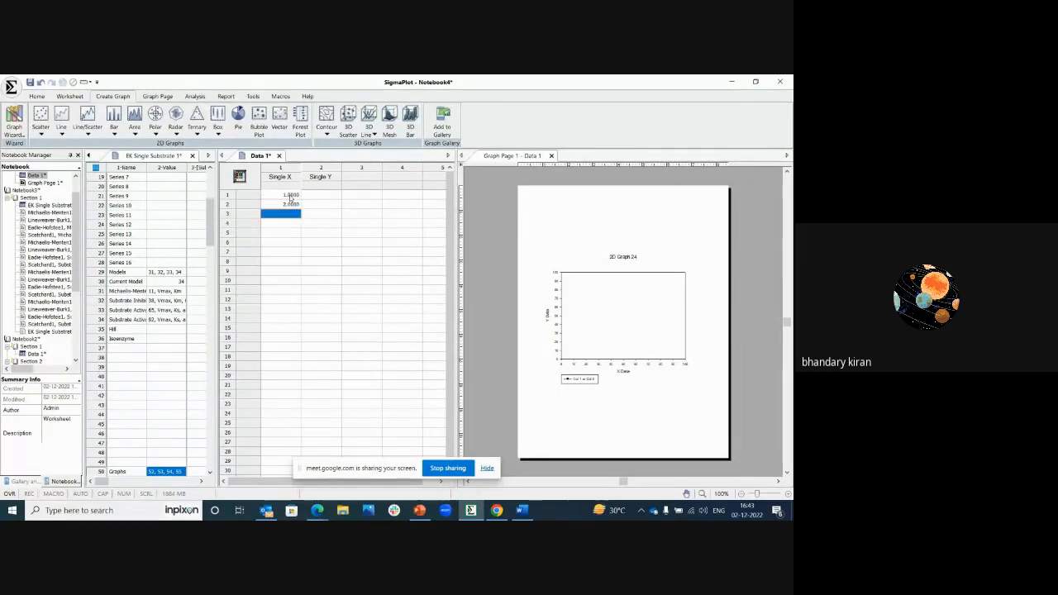
text(3)
key(Return)
text(45)
key(Return)
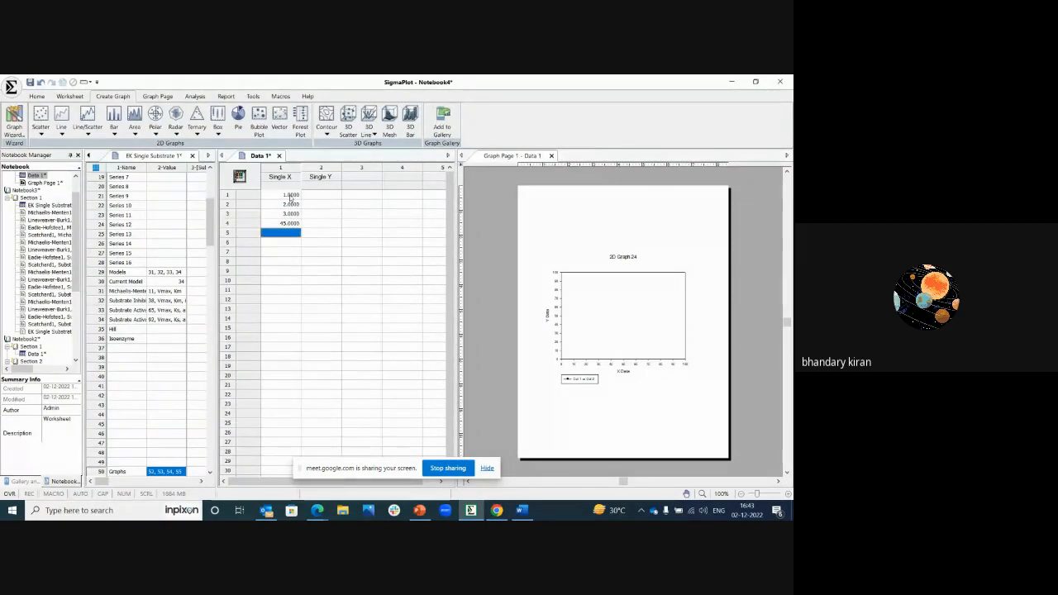
key(Up)
text(4)
key(Return)
text(5)
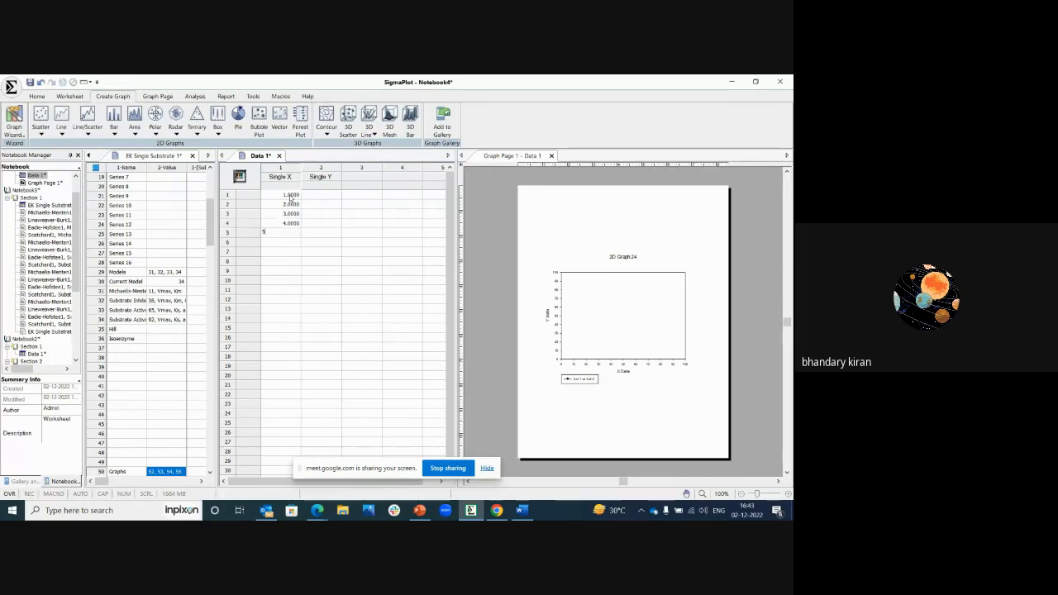
Step: Fill the first five rows of the Single Y column with 34, 35, 45, 45 and 45
click(332, 196)
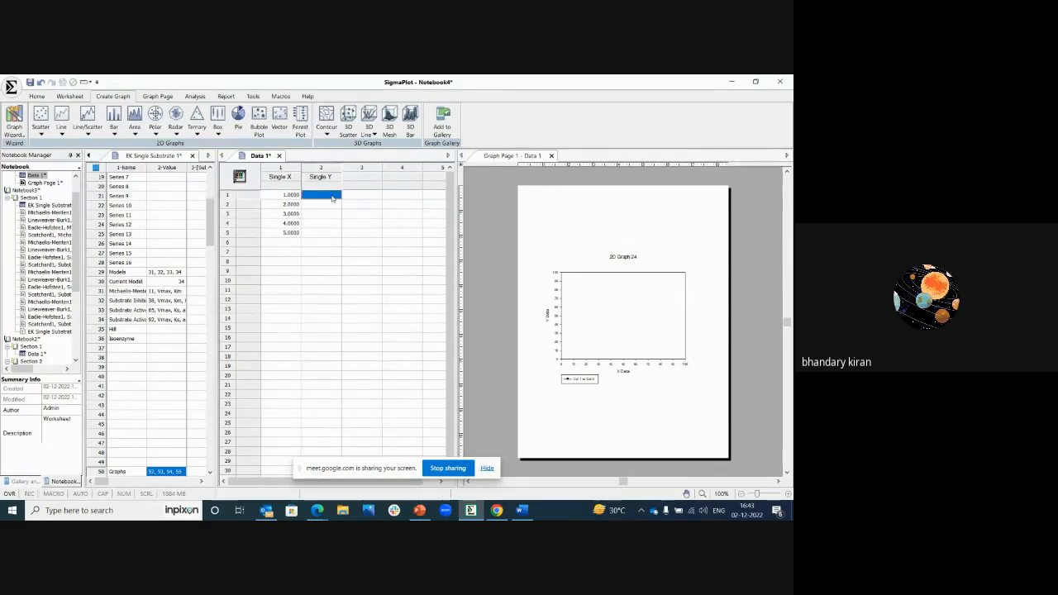
text(34)
key(Return)
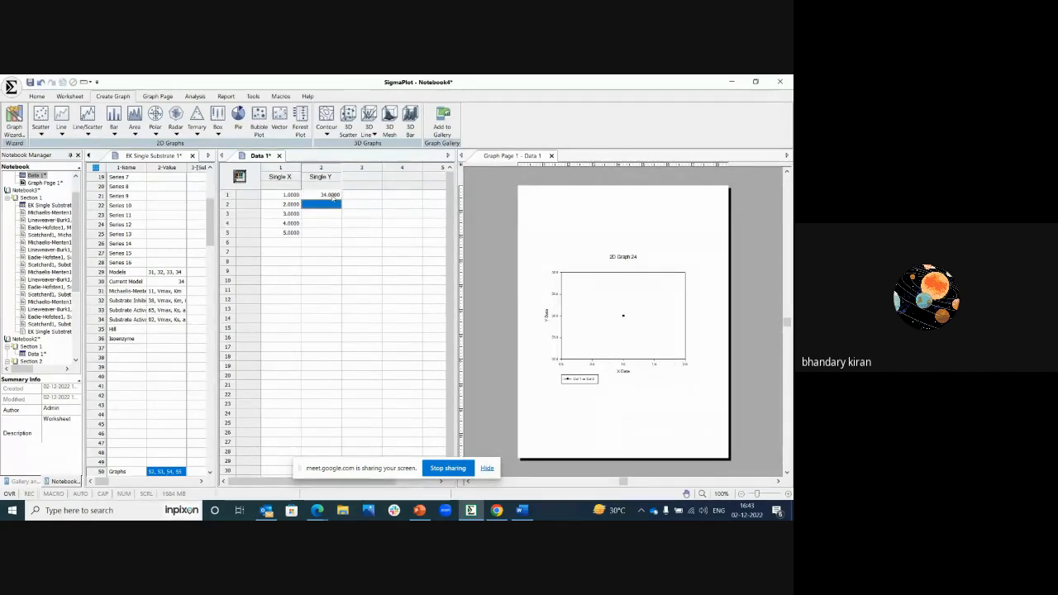
text(35)
key(Return)
text(45)
key(Return)
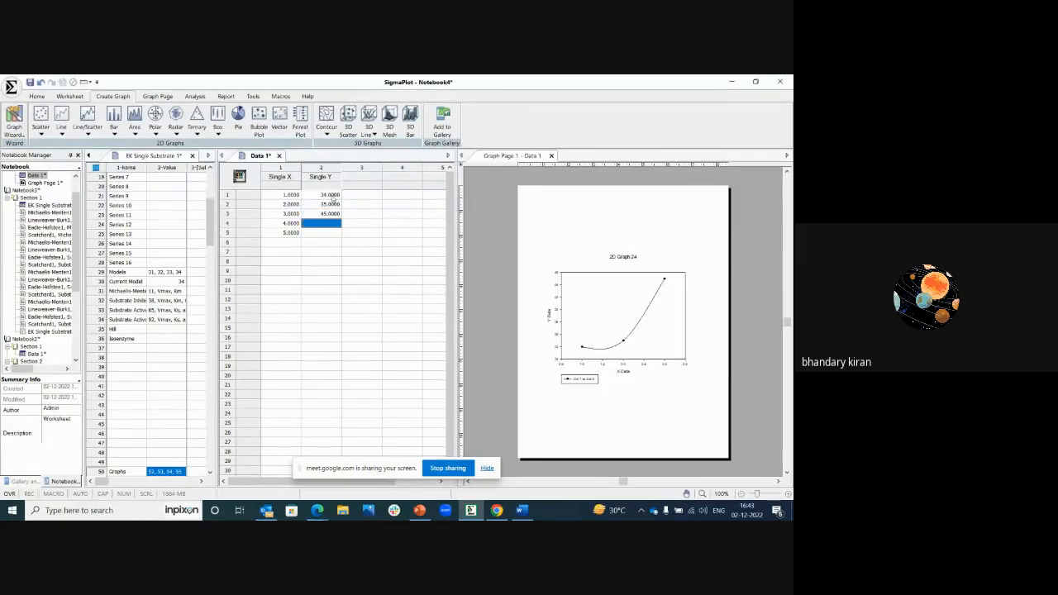
text(45)
key(Return)
text(45)
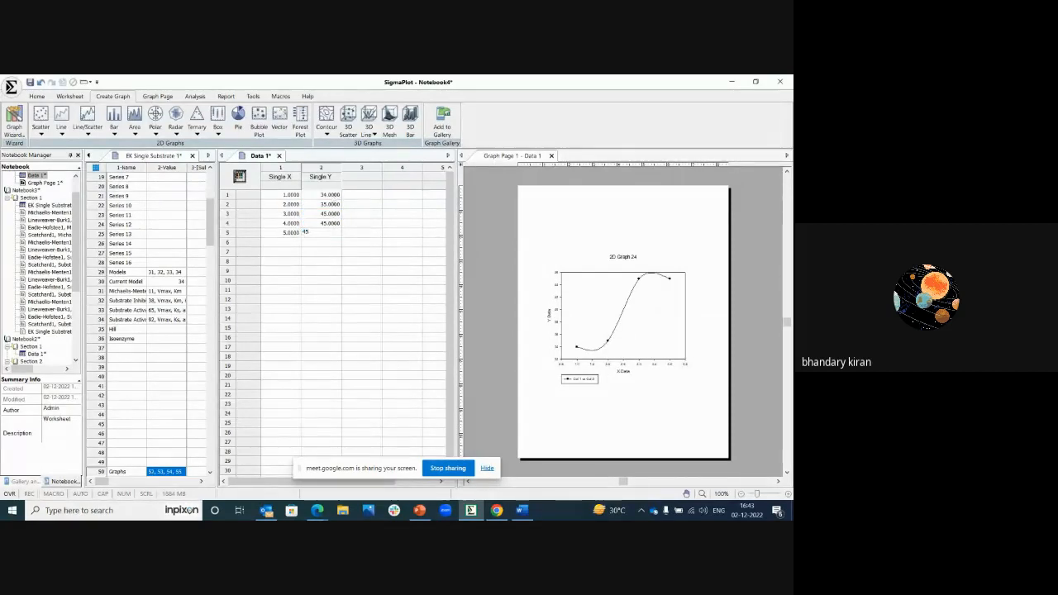
click(329, 280)
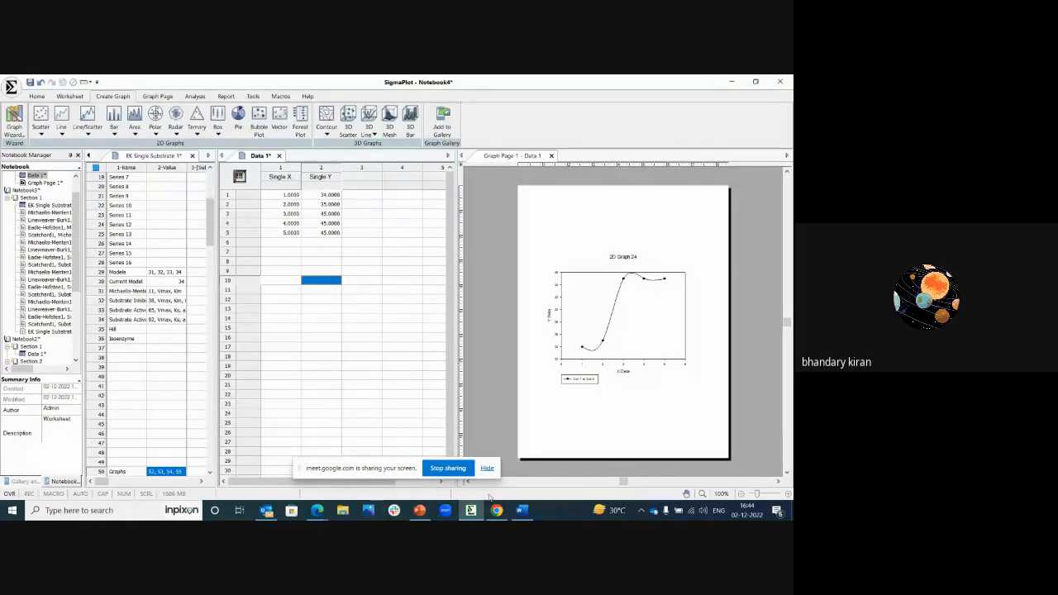
Step: Check the in-call messages in the Google Meet call, and stop sharing the screen after returning to SigmaPlot
mouse_move(318, 510)
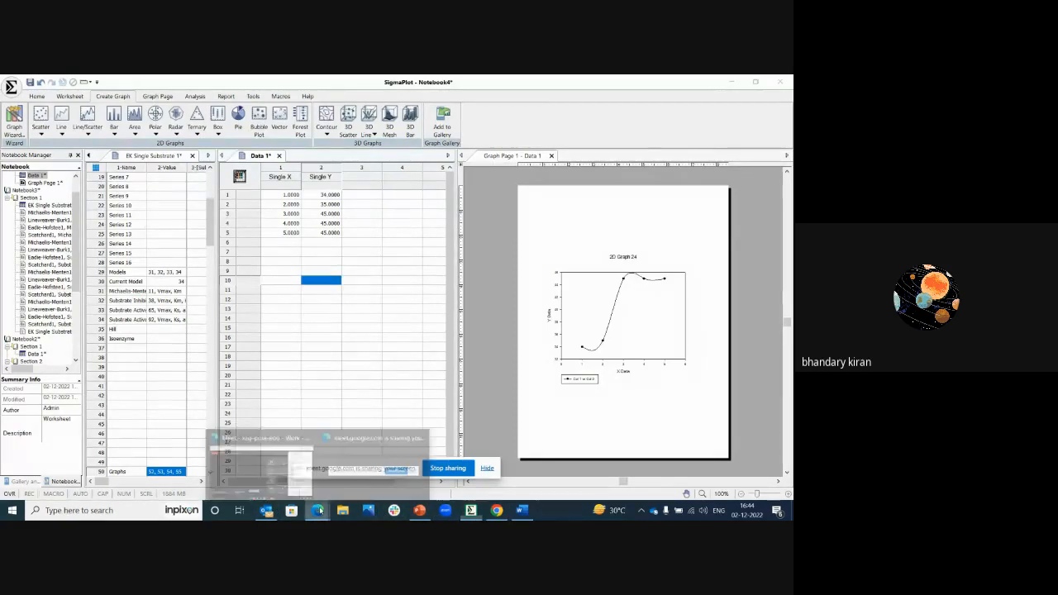
click(260, 467)
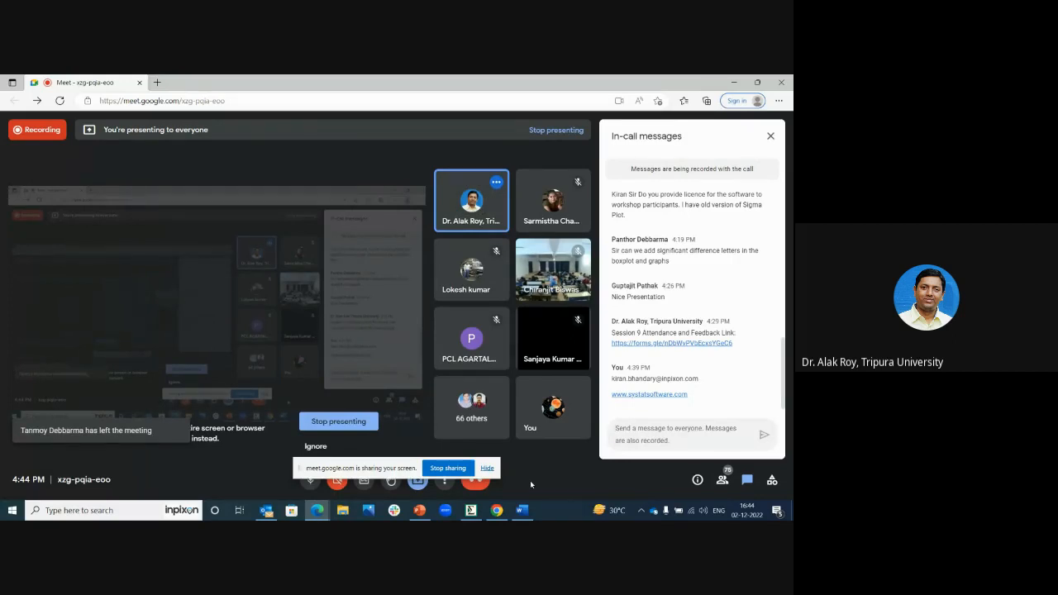
click(471, 510)
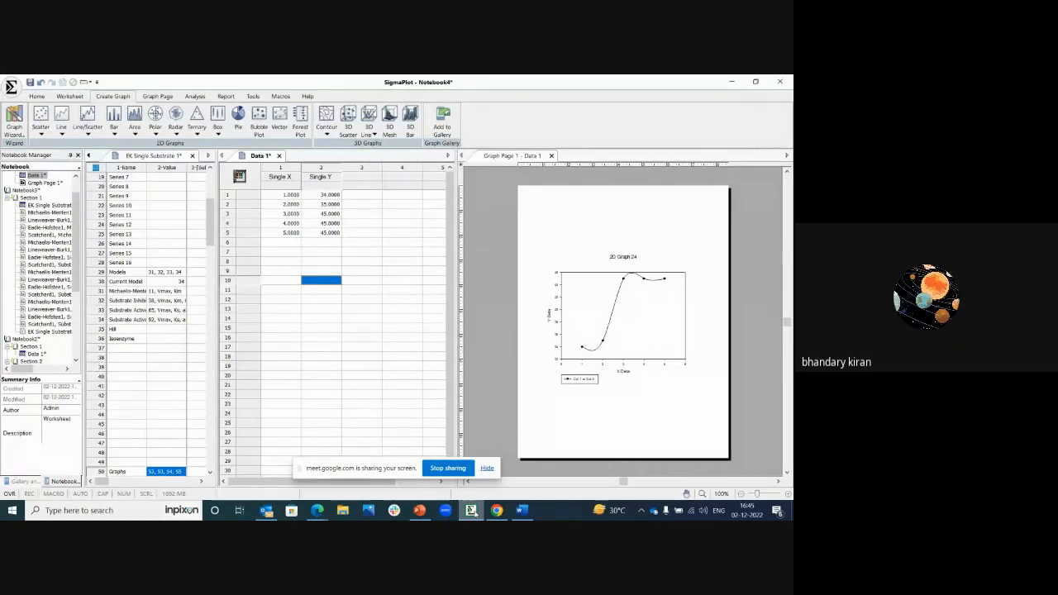
click(447, 468)
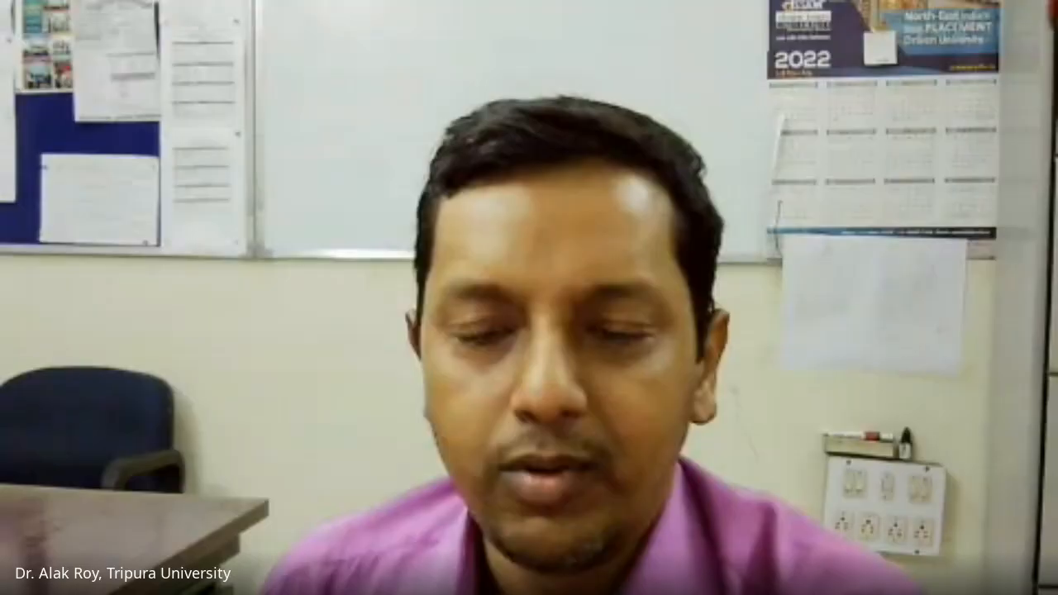